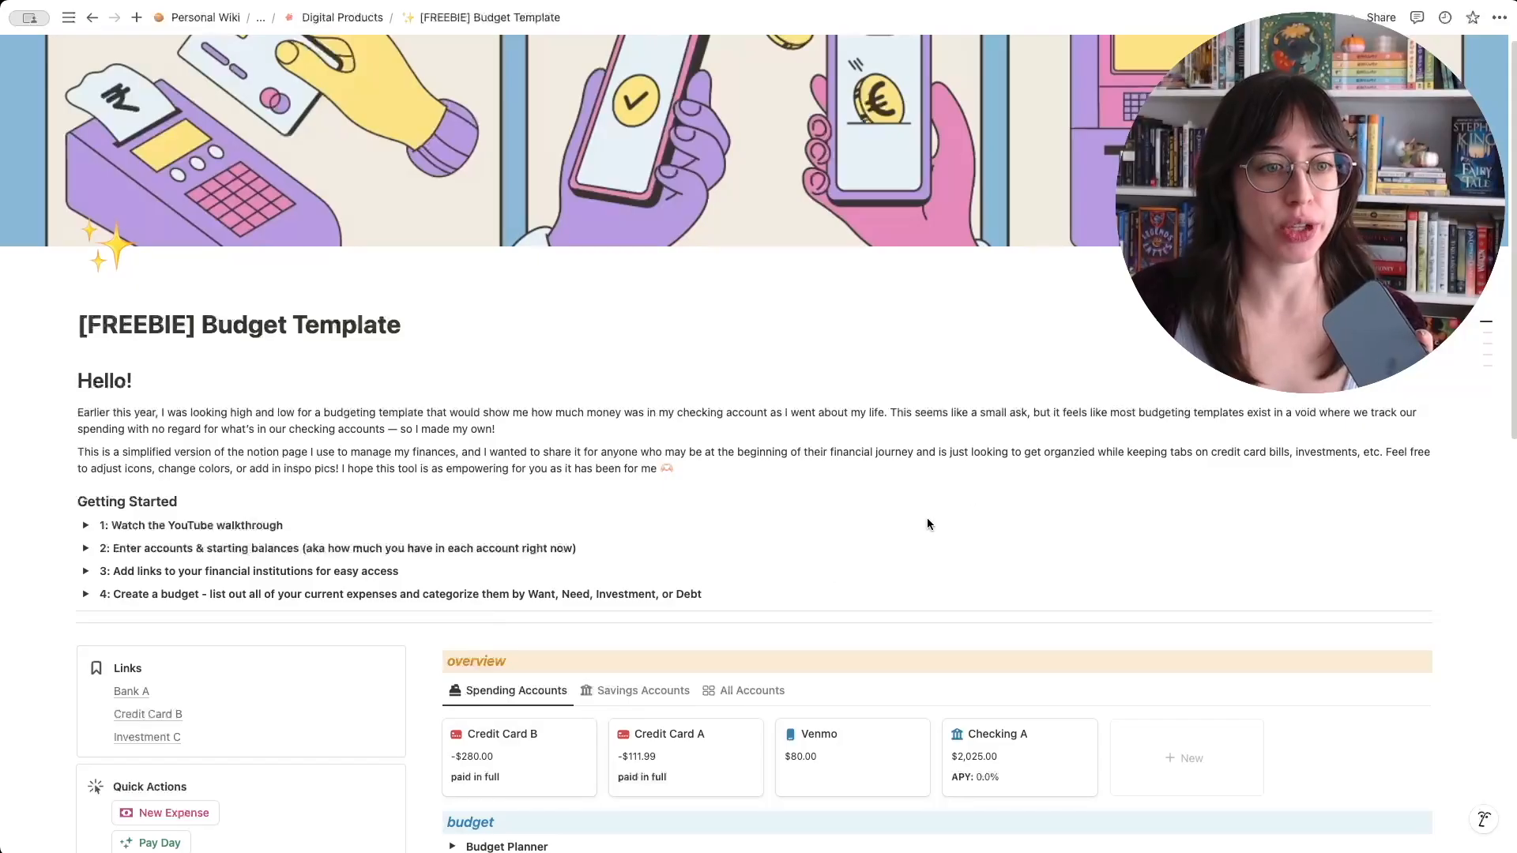
- Review the getting-started instructions and the overview's spending, savings and all-accounts views
scroll(927, 519, "down", 3)
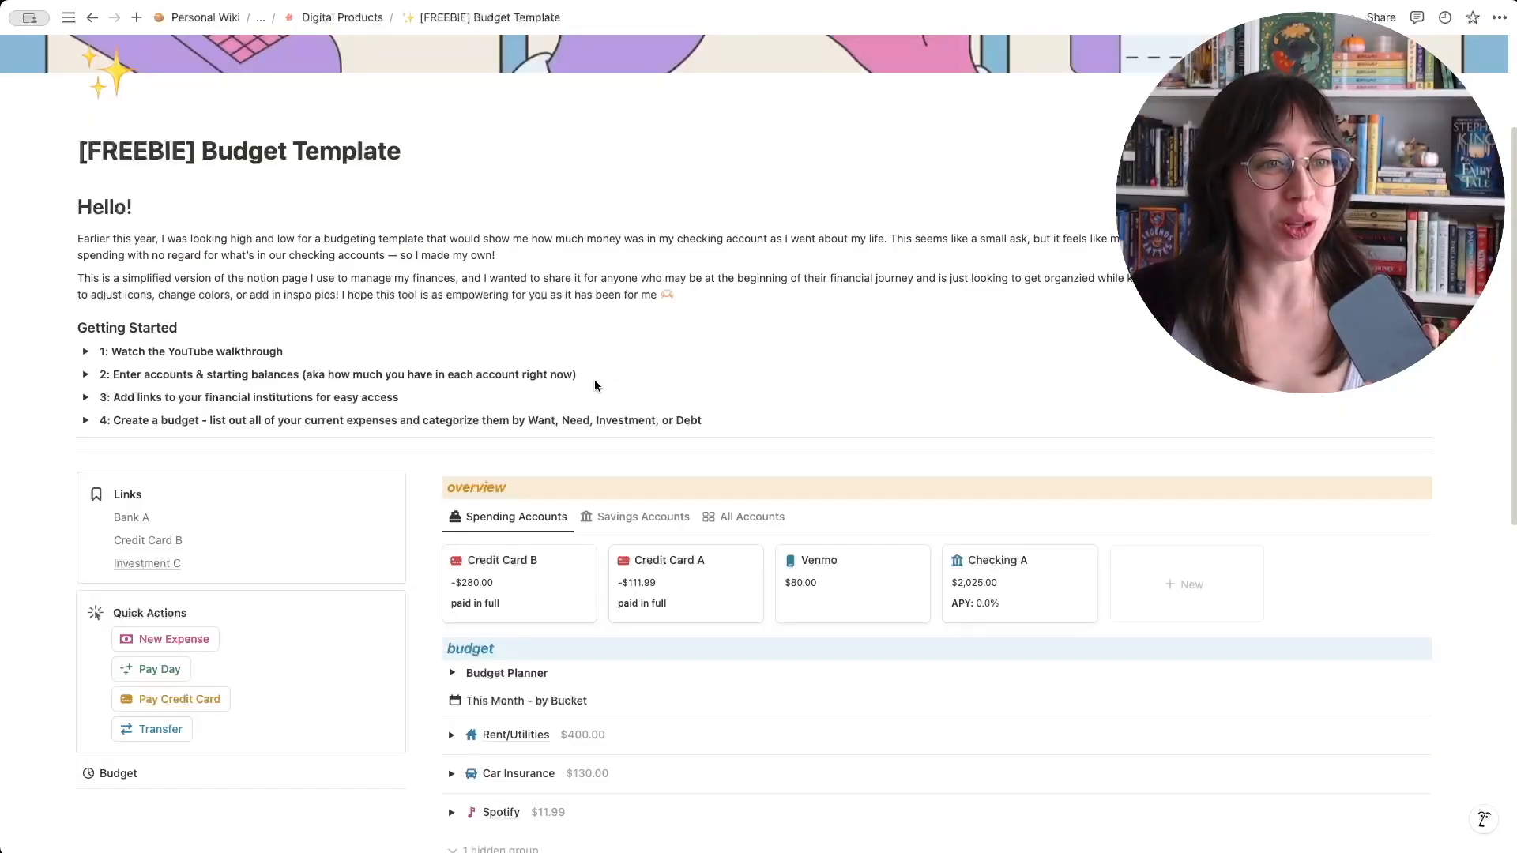
scroll(594, 386, "down", 5)
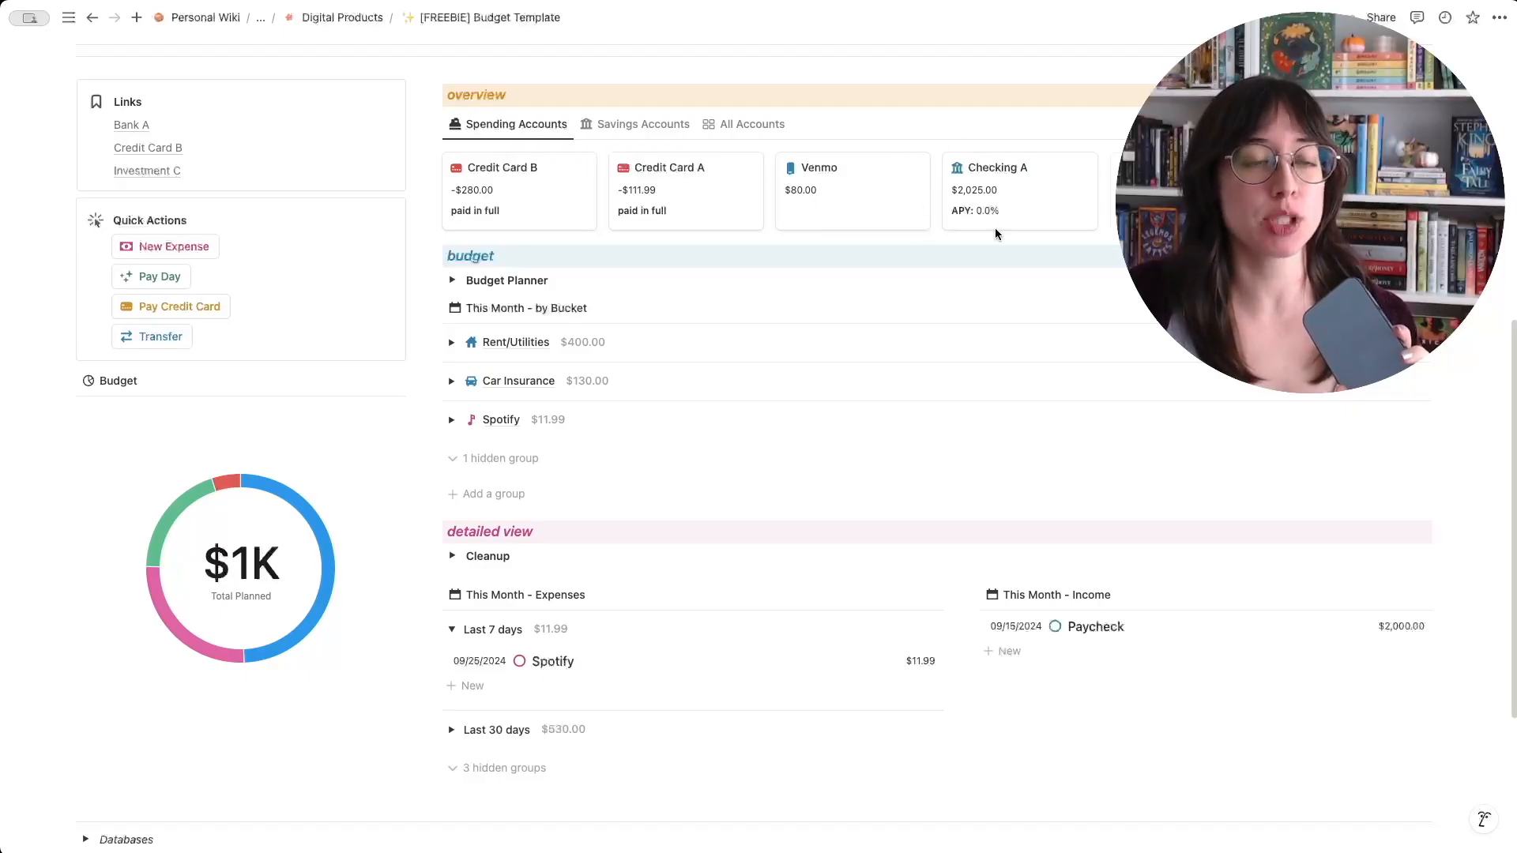
left_click(627, 126)
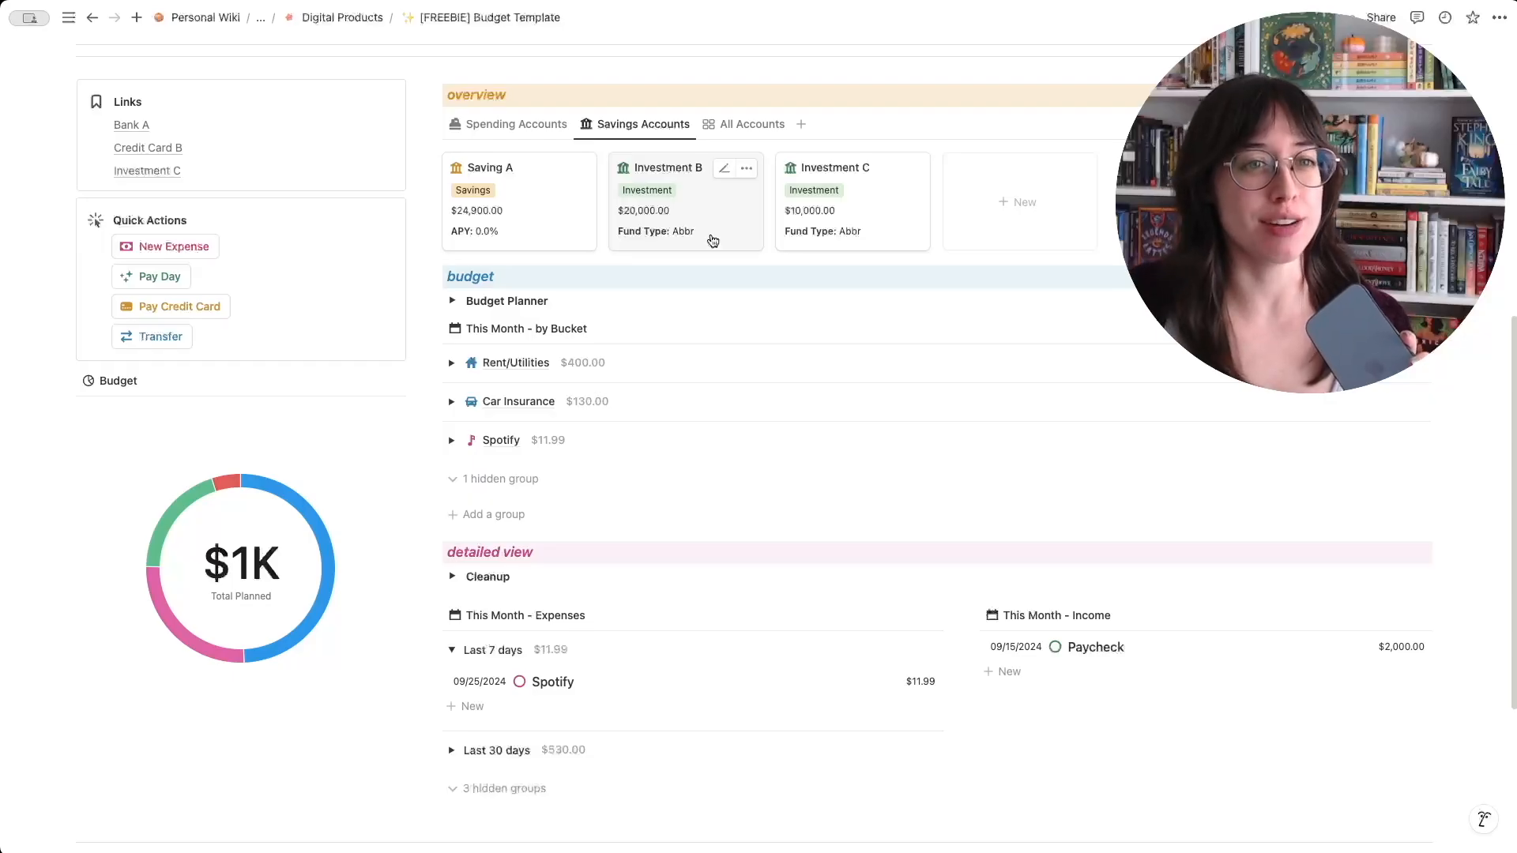
left_click(745, 125)
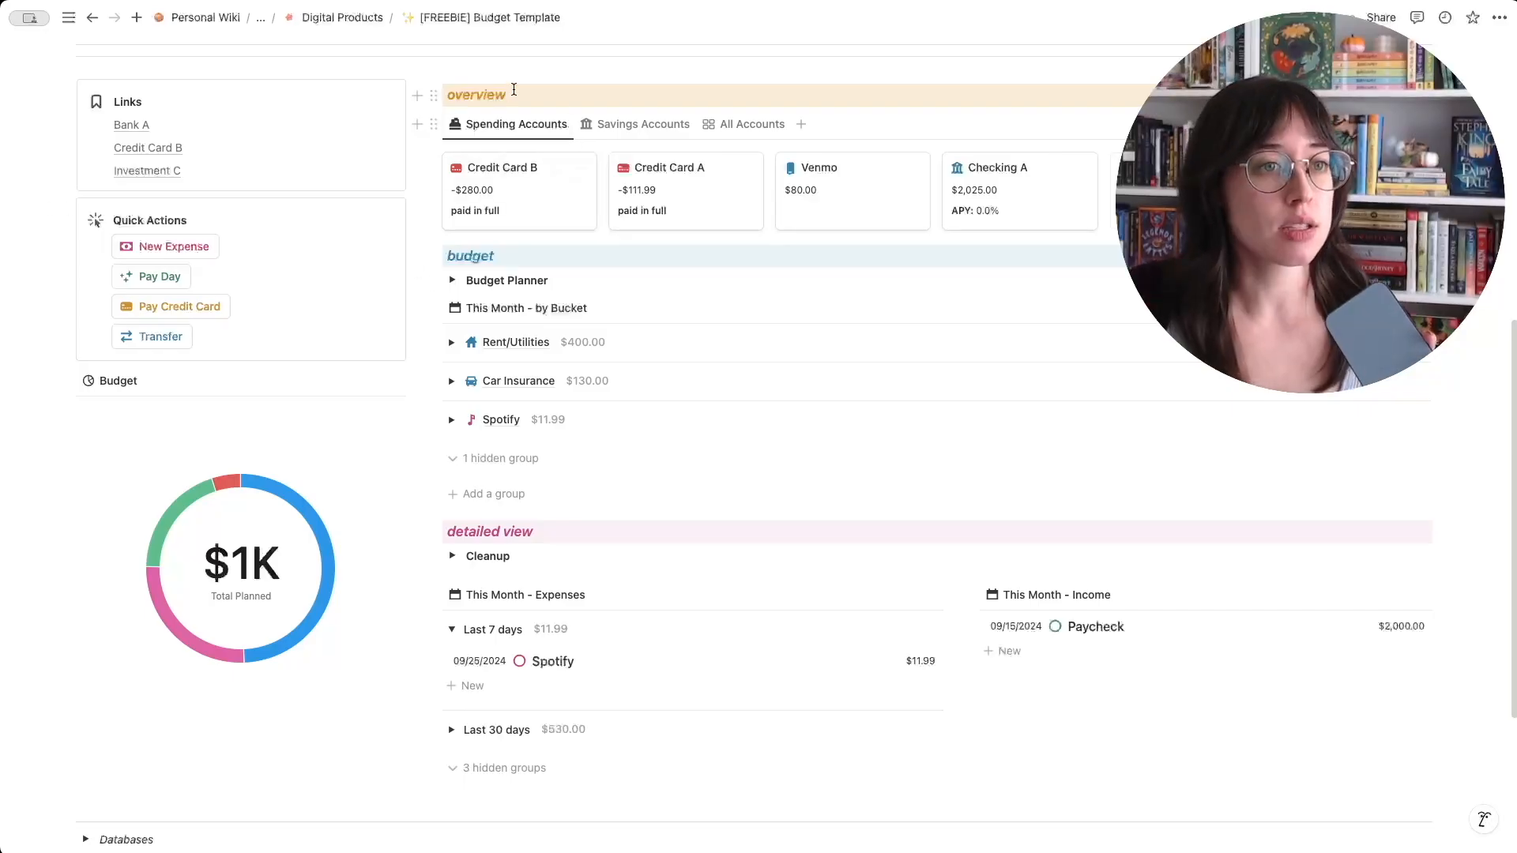
- Examine the categories, buckets and planned amounts in the Budget Planner, and collapse it again
left_click(453, 281)
scroll(770, 366, "down", 2)
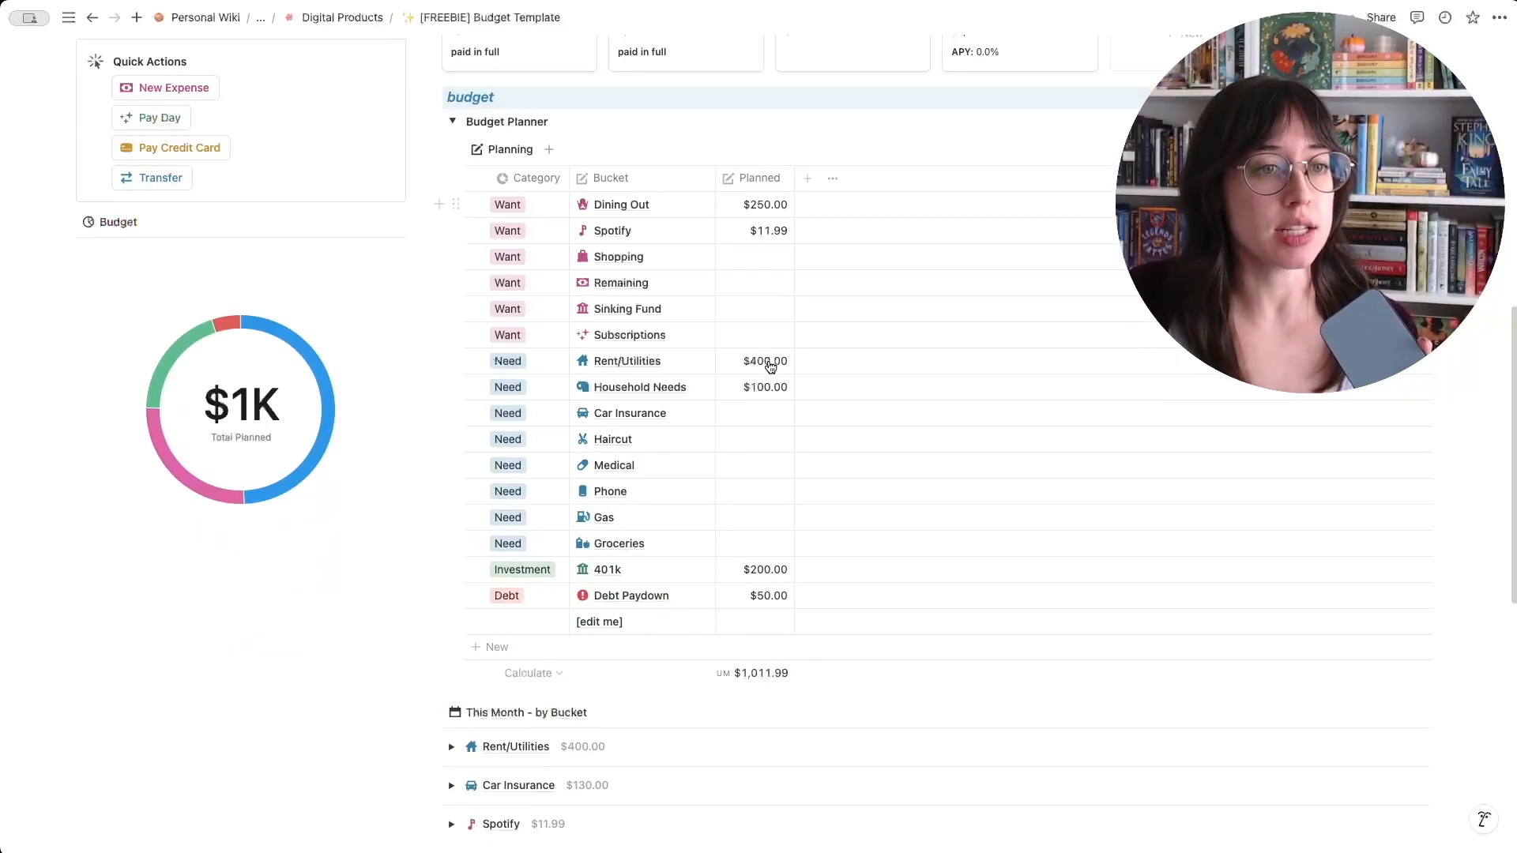
scroll(711, 360, "up", 1)
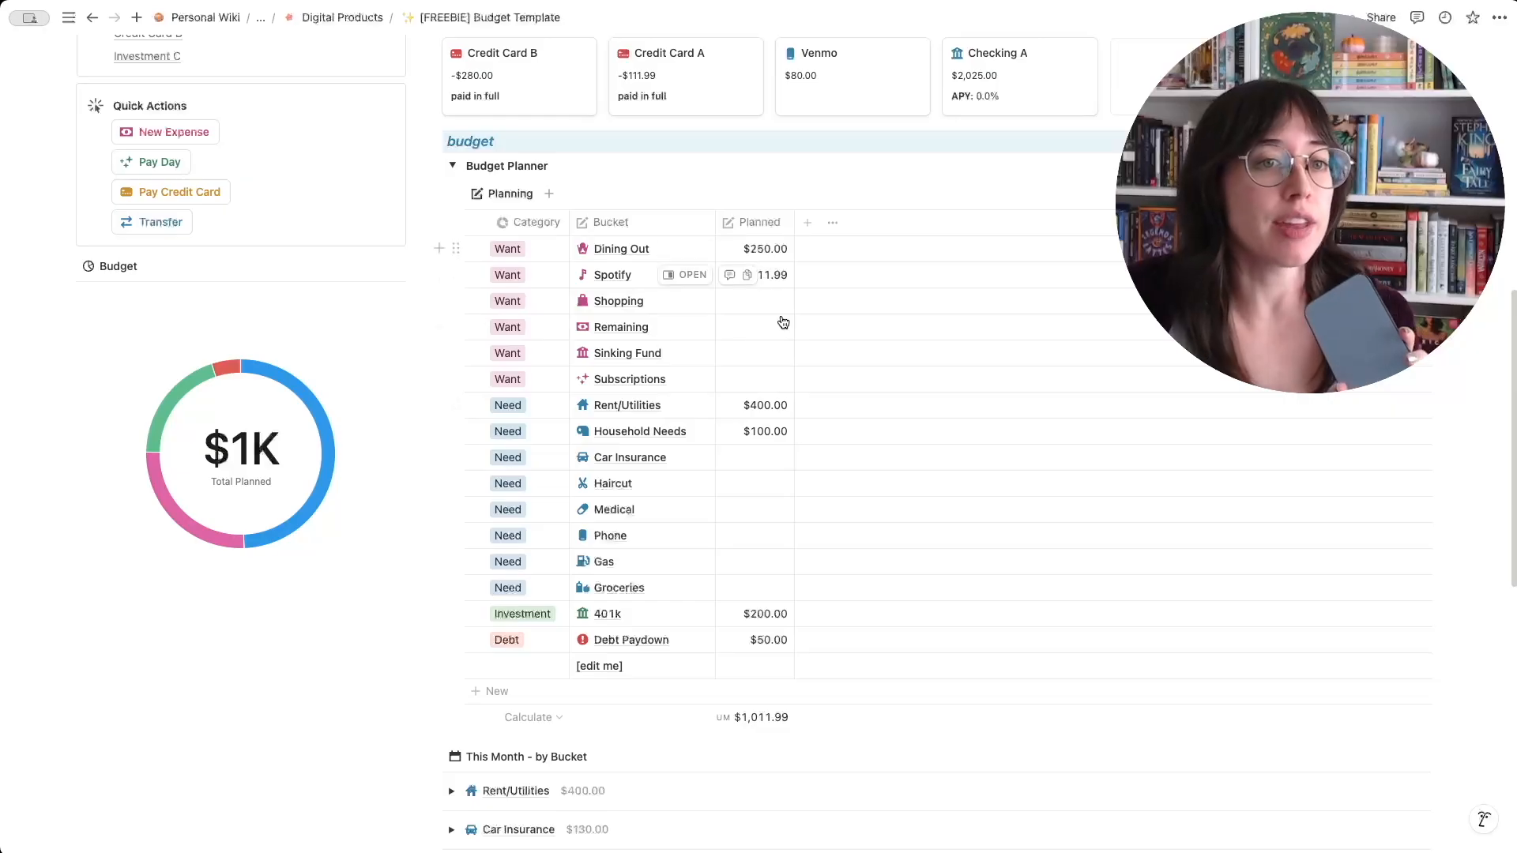
left_click(452, 168)
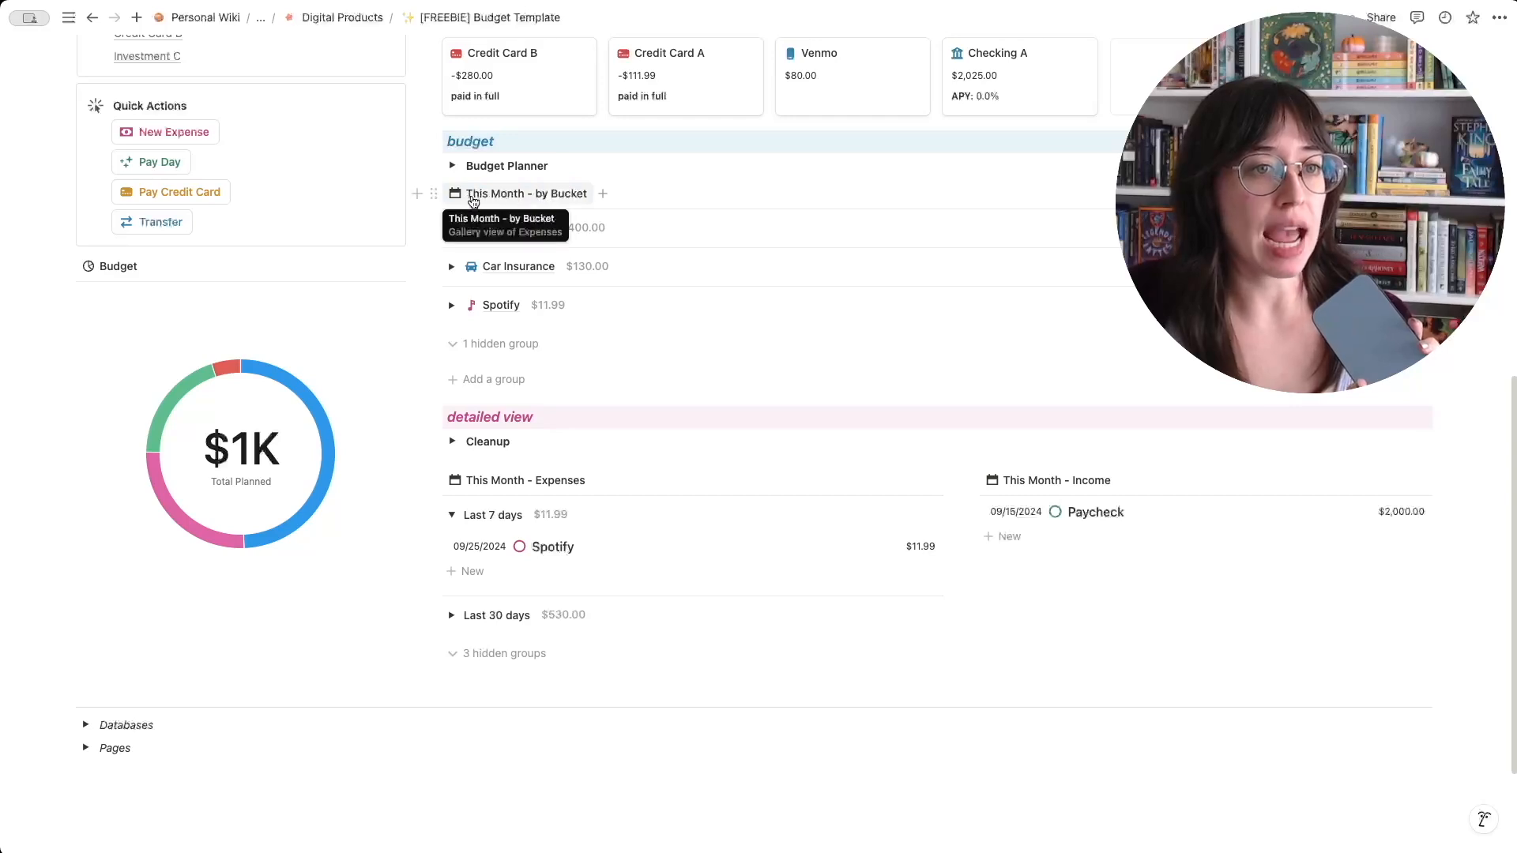
- Compare the Budget Planner's planned amounts with this month's spending by bucket
left_click(452, 165)
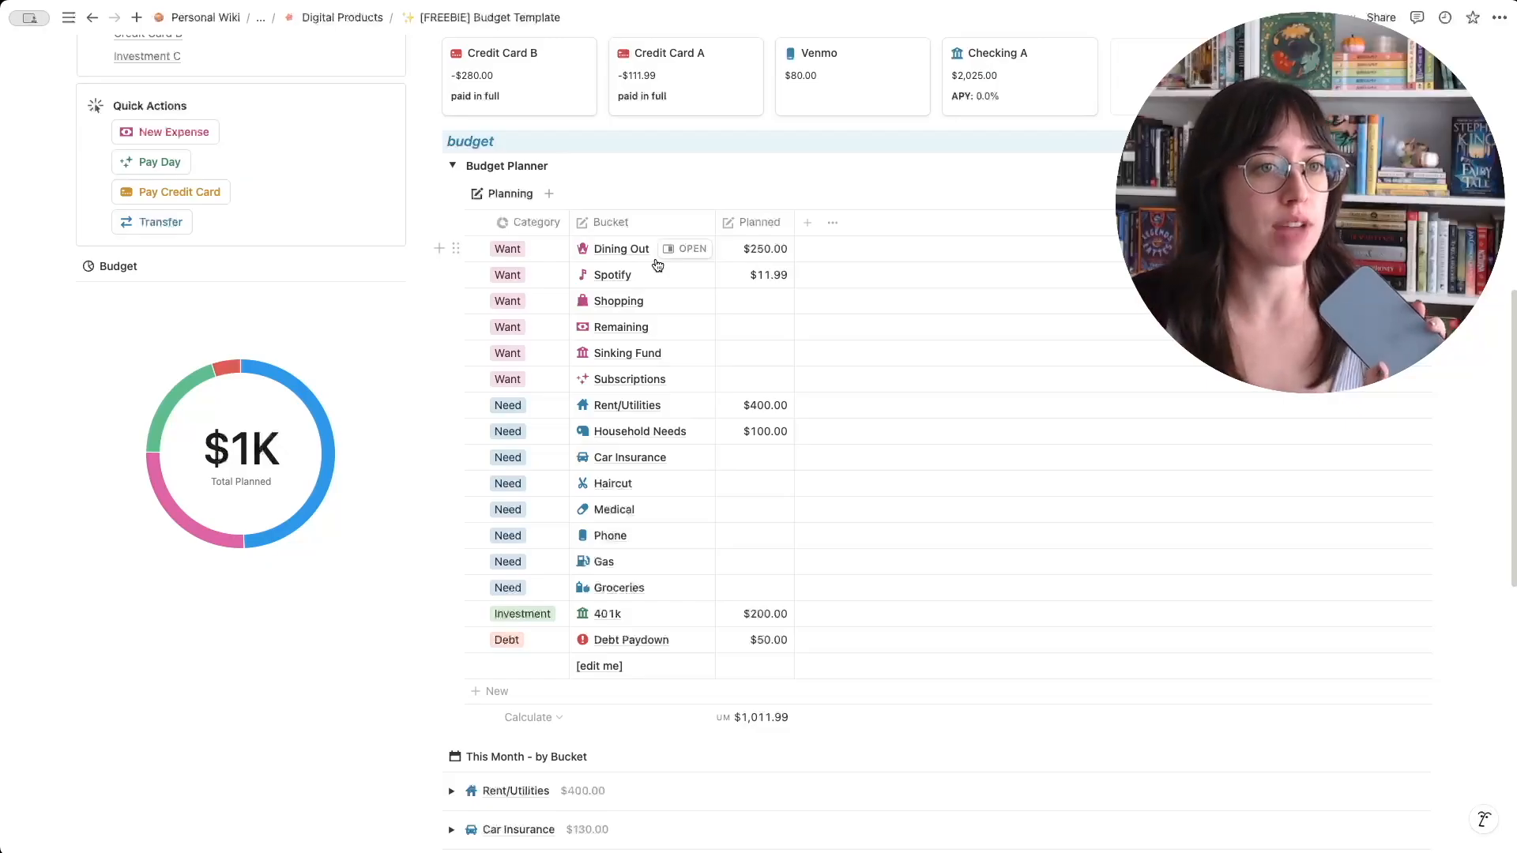
left_click(452, 165)
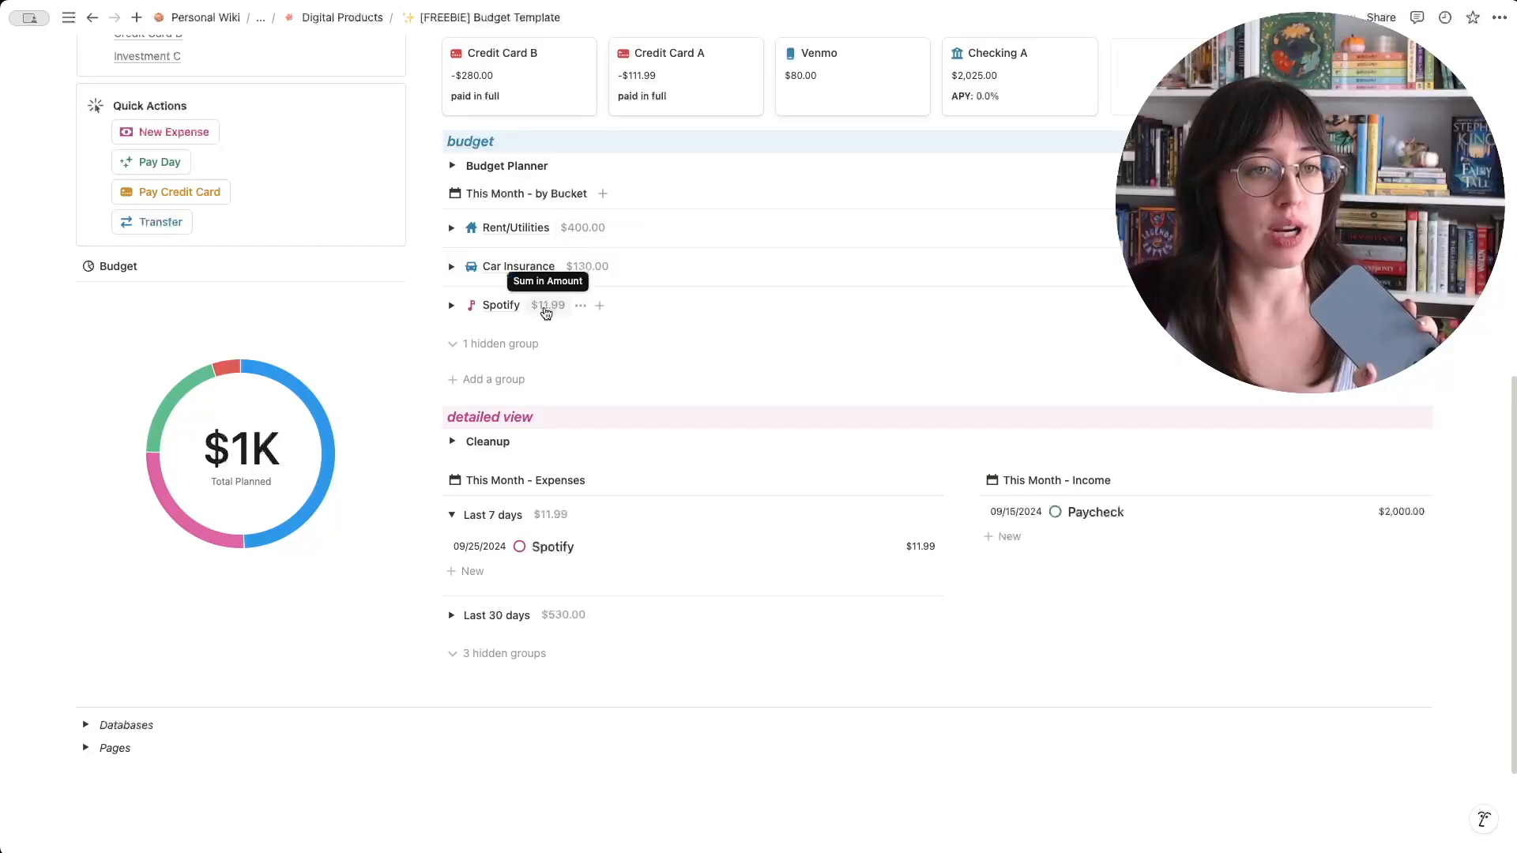
left_click(452, 165)
scroll(708, 271, "down", 4)
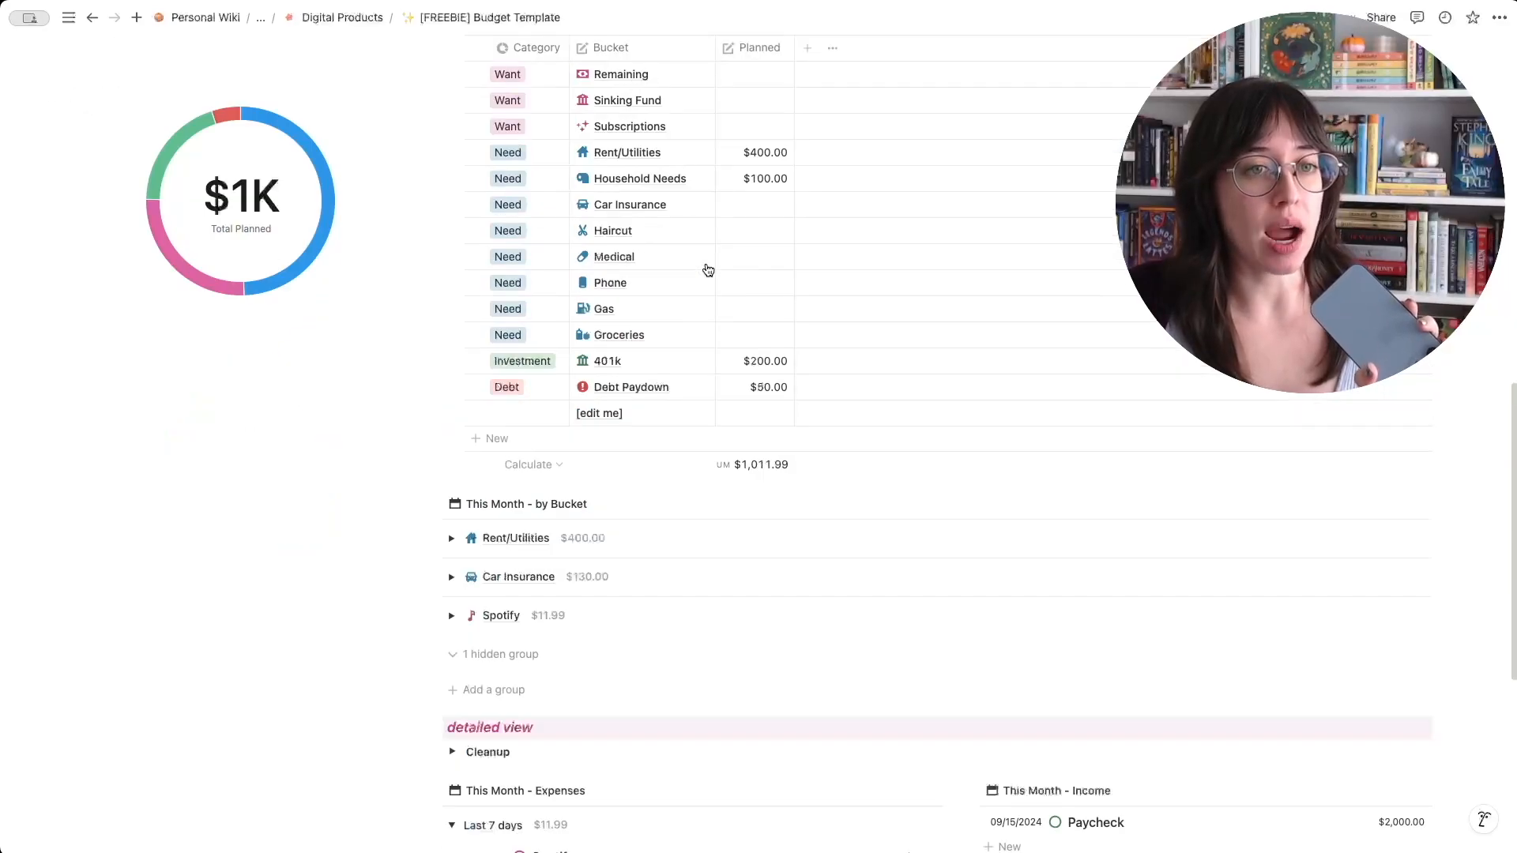
scroll(708, 271, "up", 2)
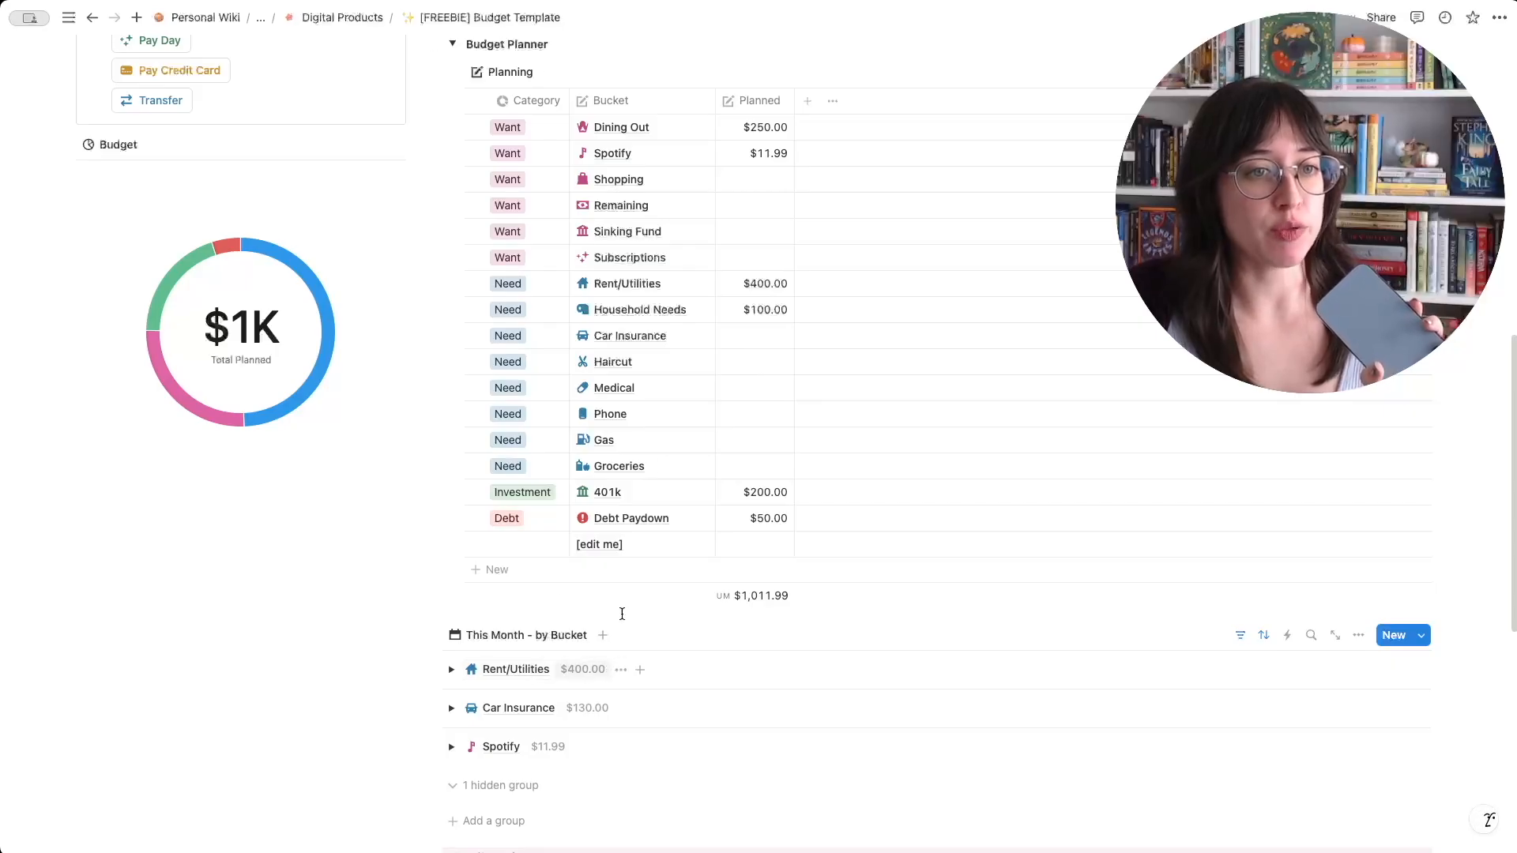
left_click(452, 44)
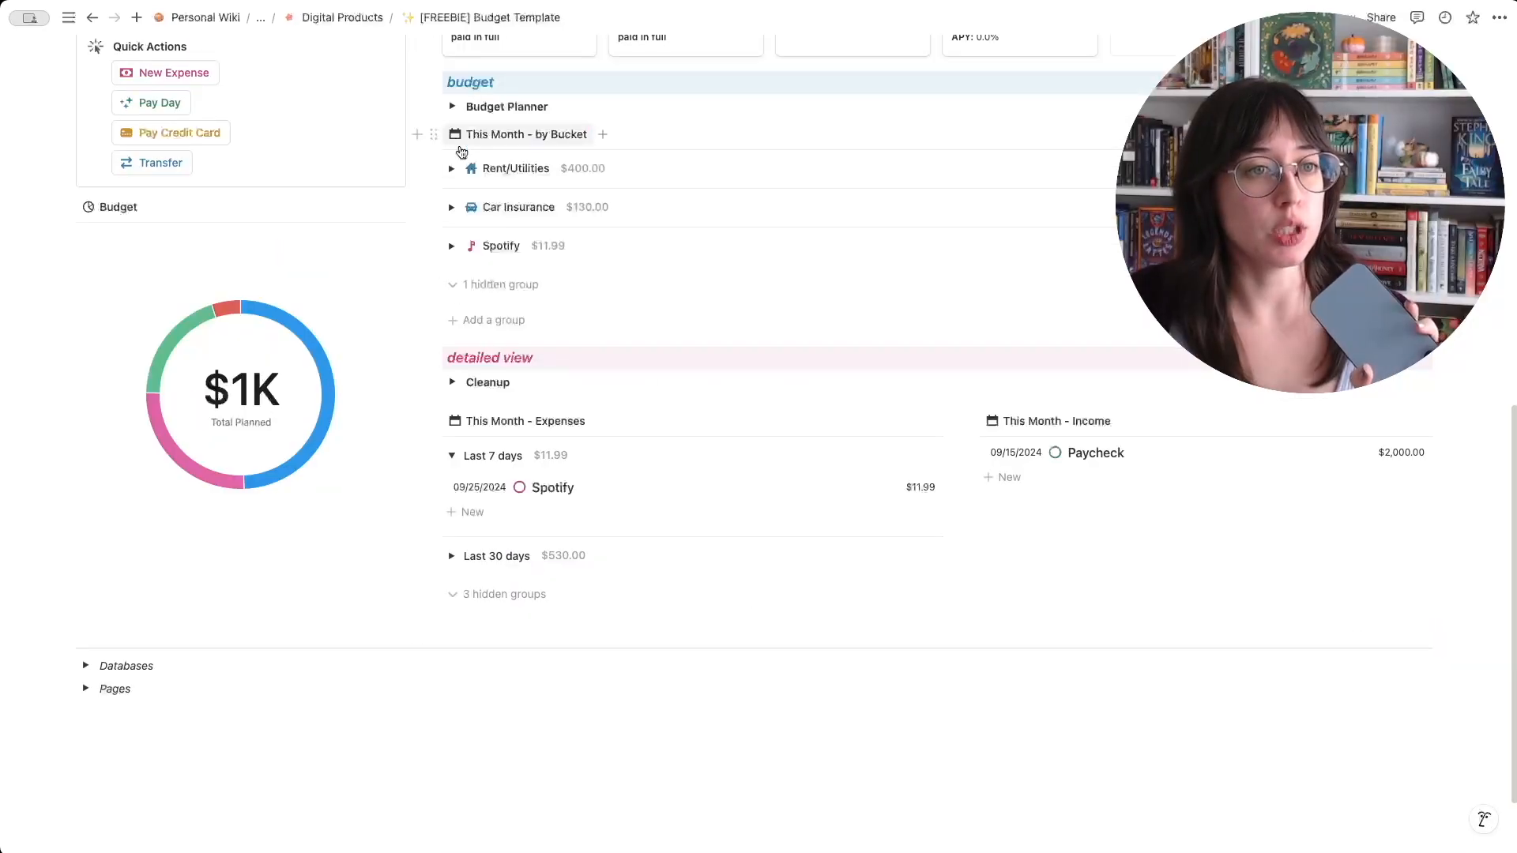
- Add a $50 expense to the Rent/Utilities bucket in this month's bucket view
left_click(452, 169)
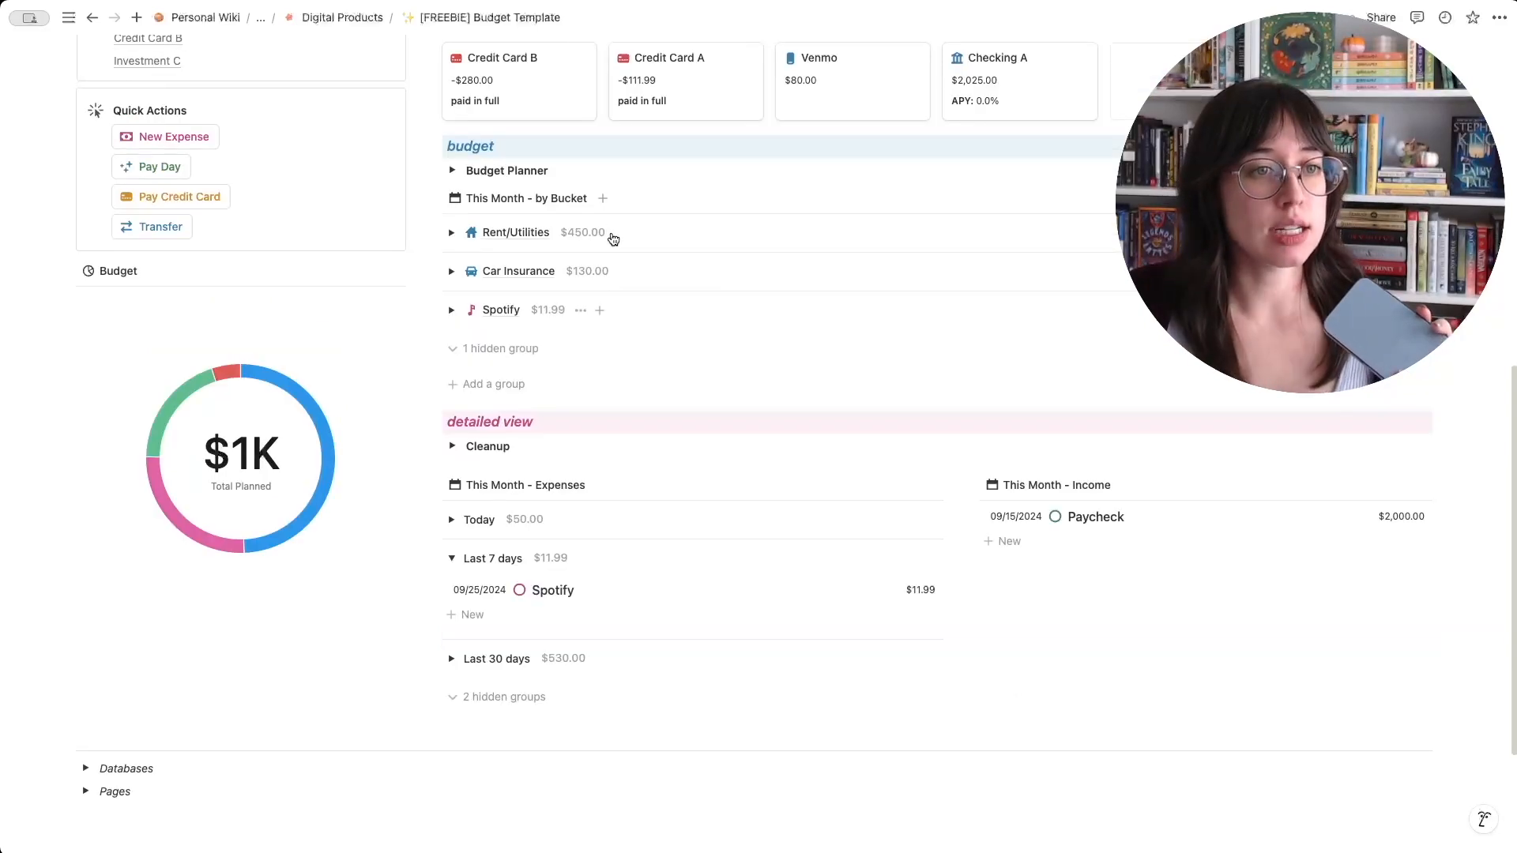
scroll(613, 245, "down", 3)
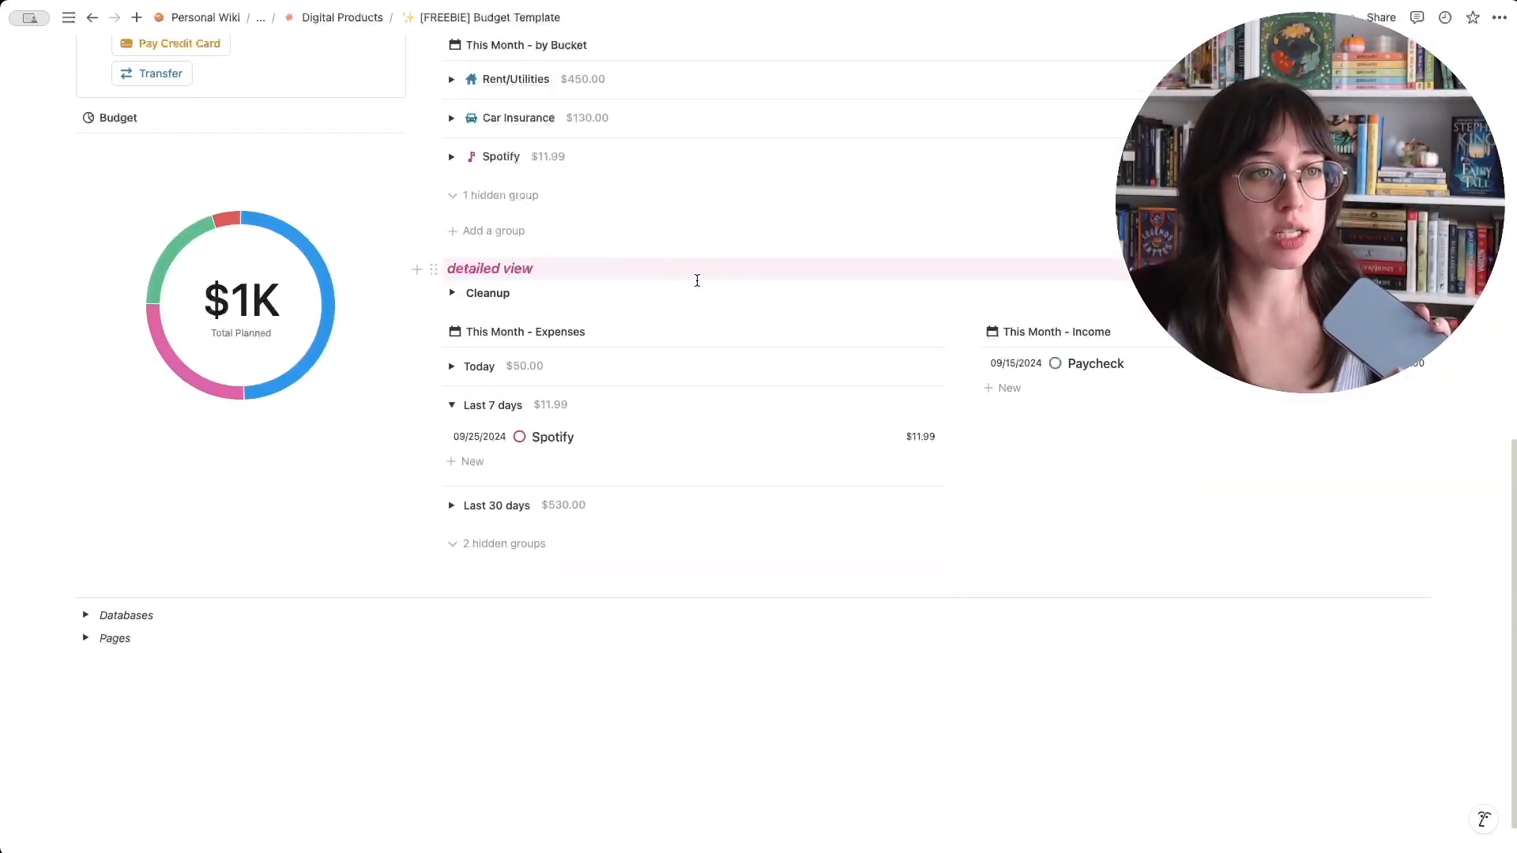
scroll(601, 309, "up", 3)
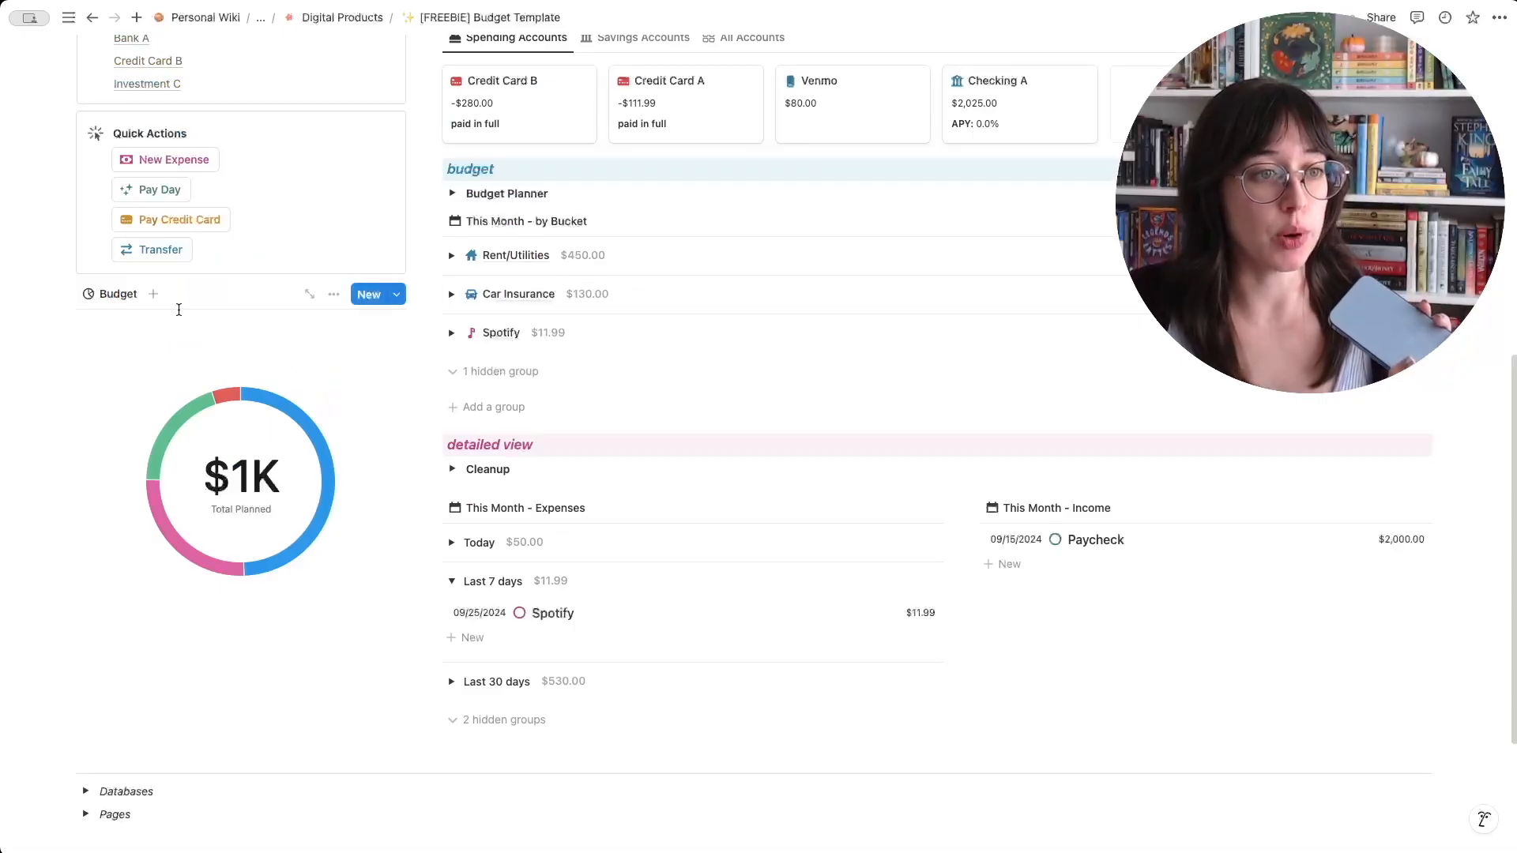
- Examine the Budget donut chart's segments alongside the planned amounts by category in the Budget Planner
mouse_move(272, 561)
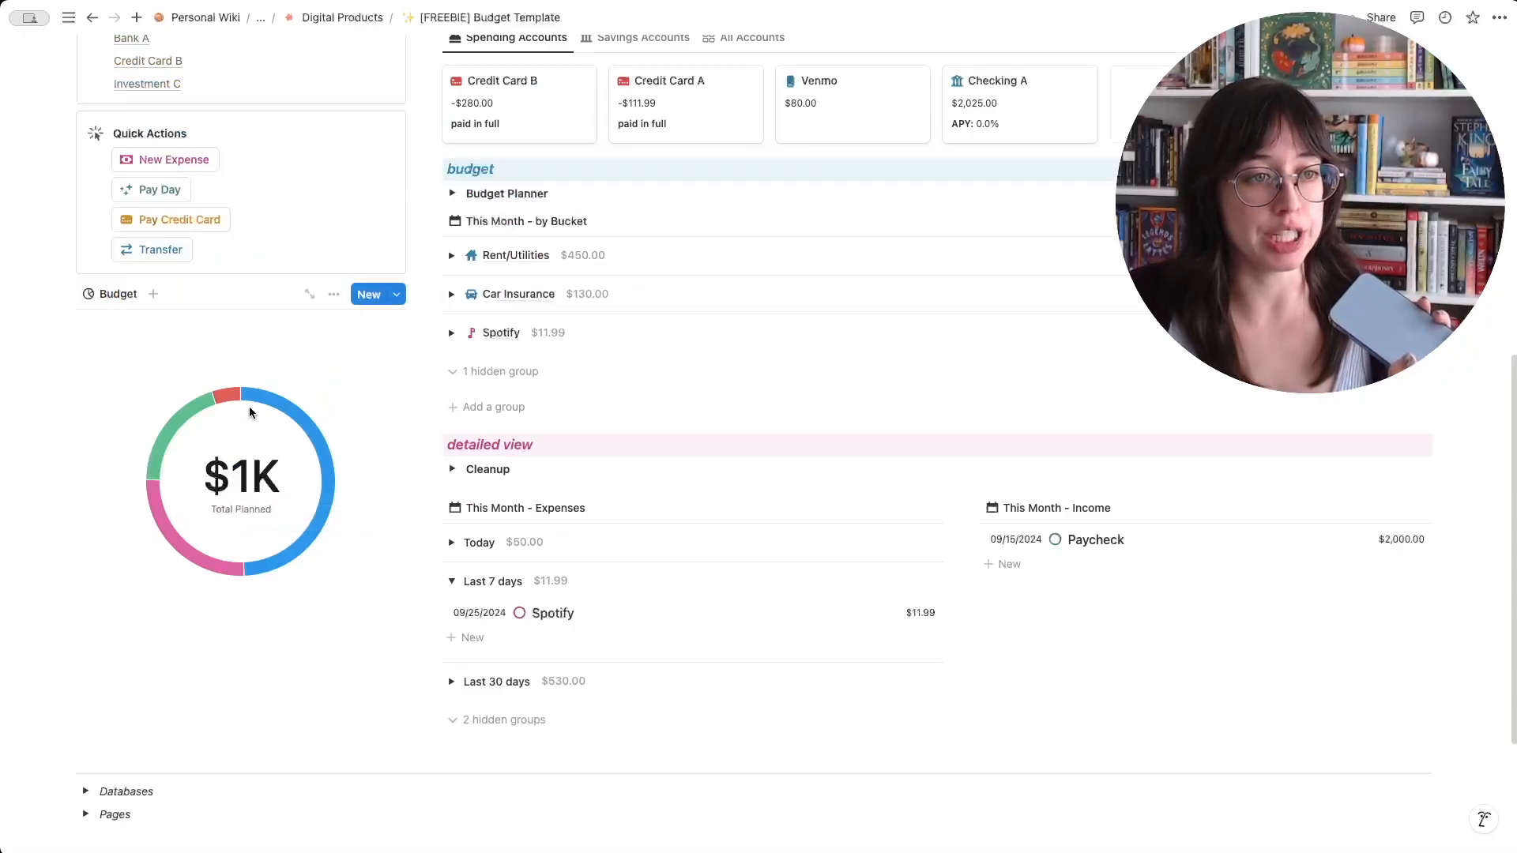
left_click(452, 194)
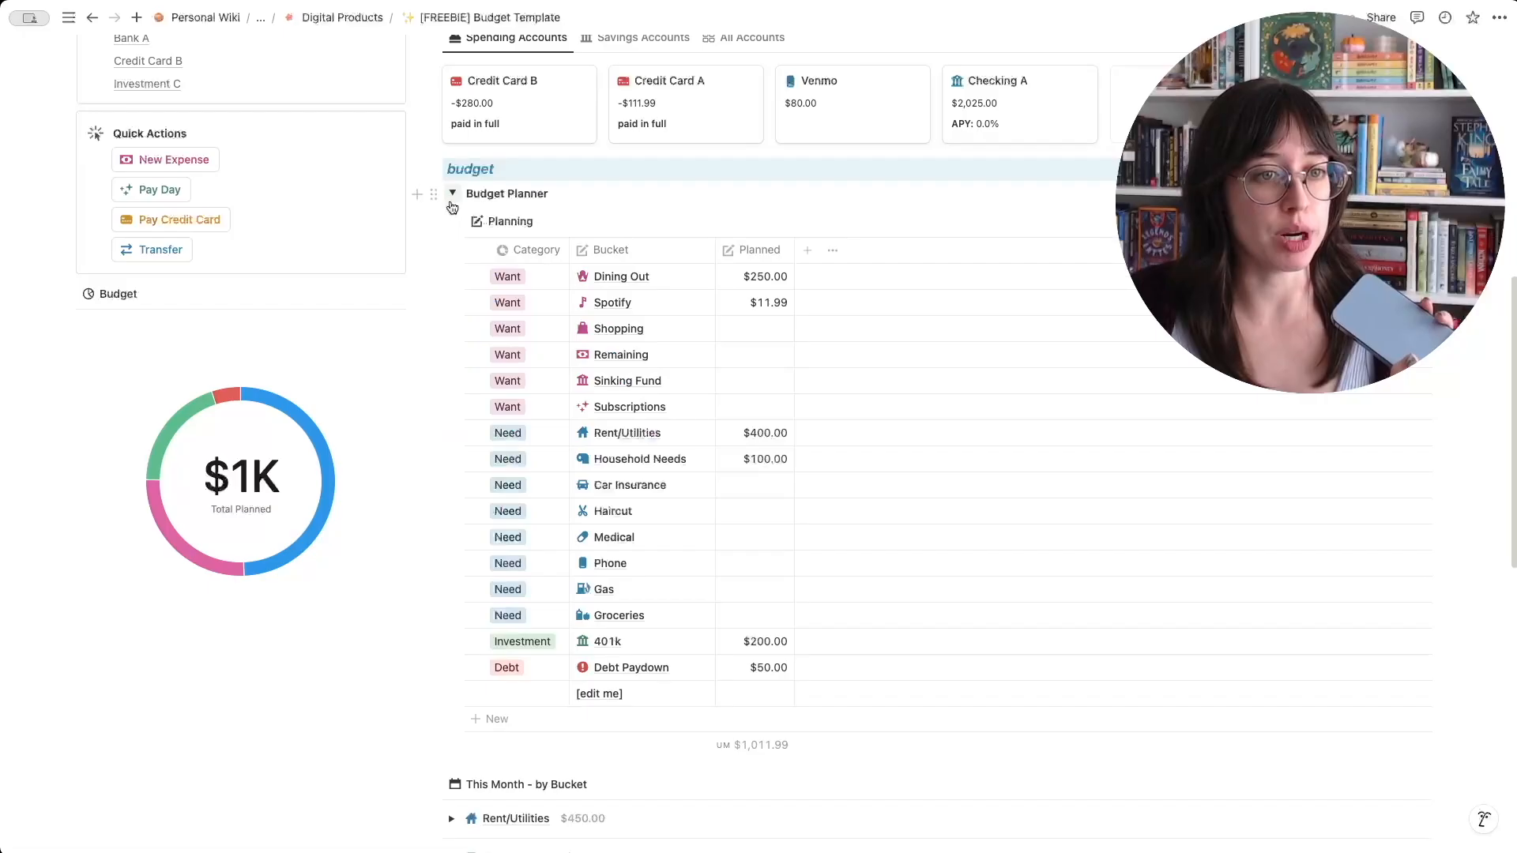
scroll(205, 362, "down", 1)
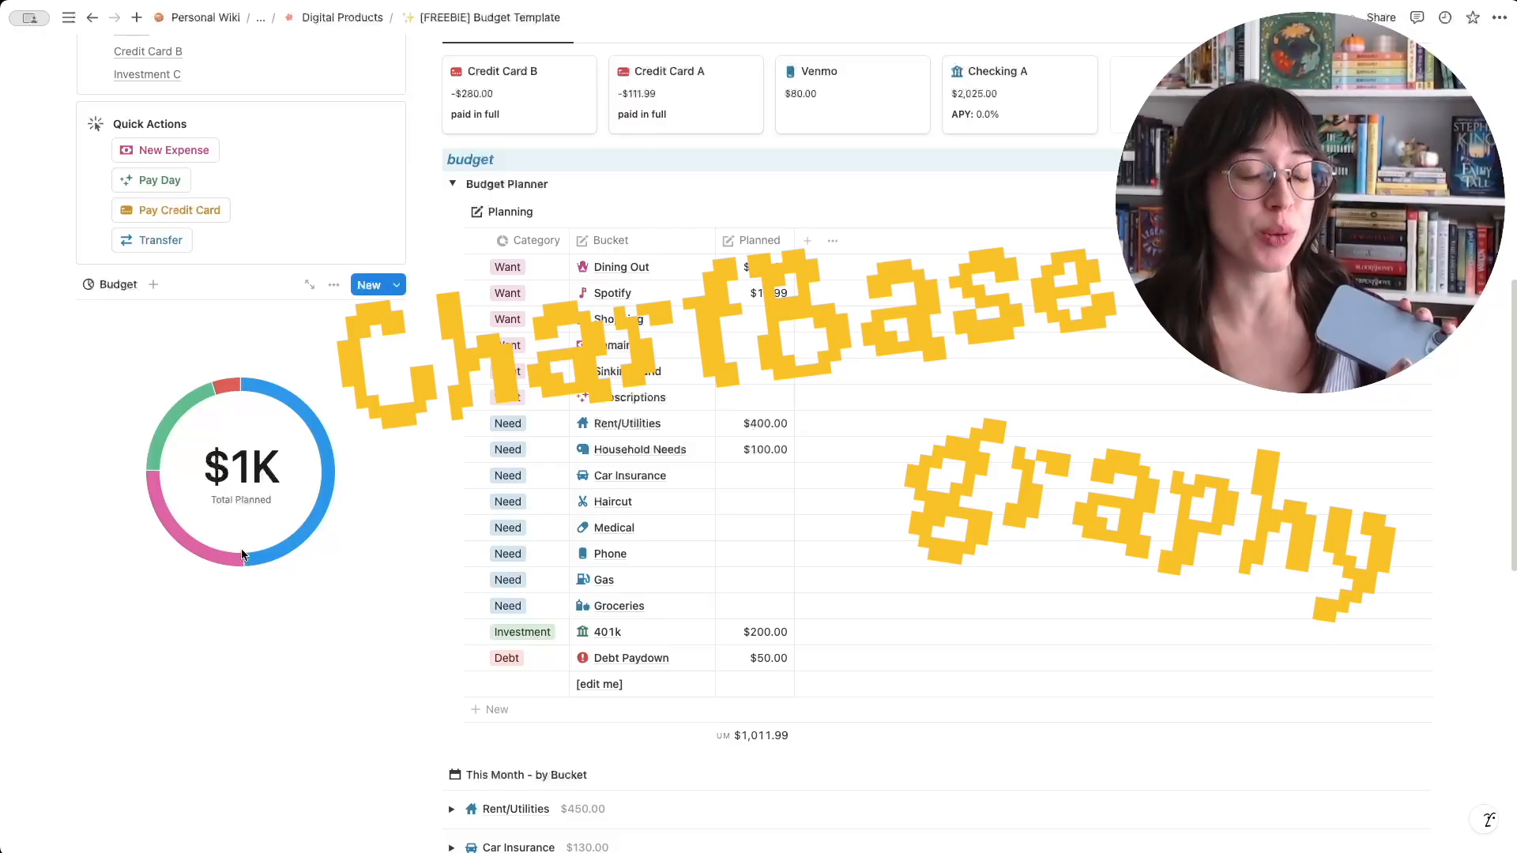
mouse_move(222, 388)
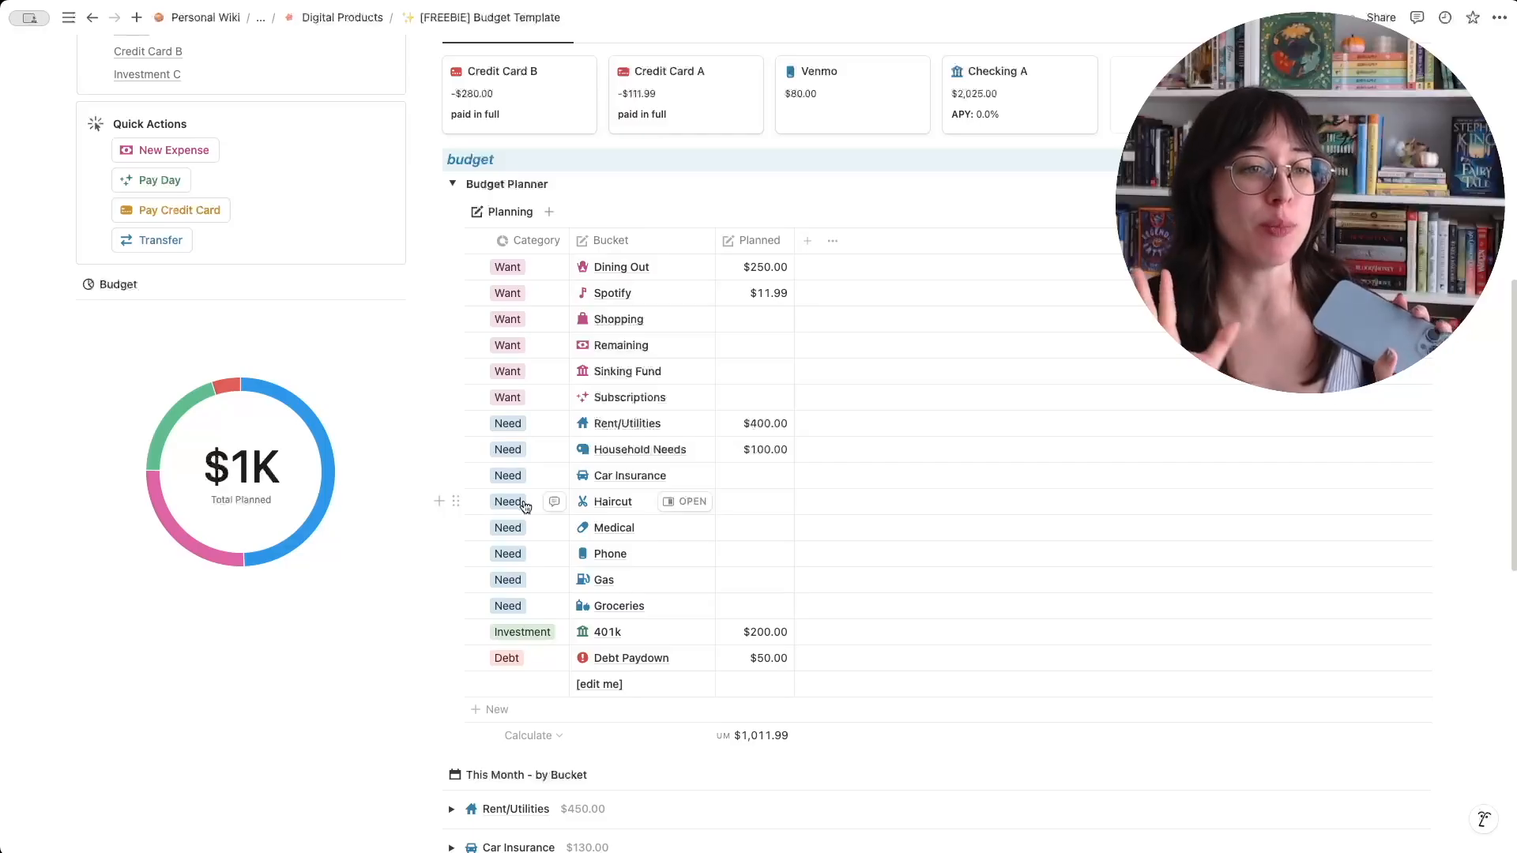
mouse_move(164, 434)
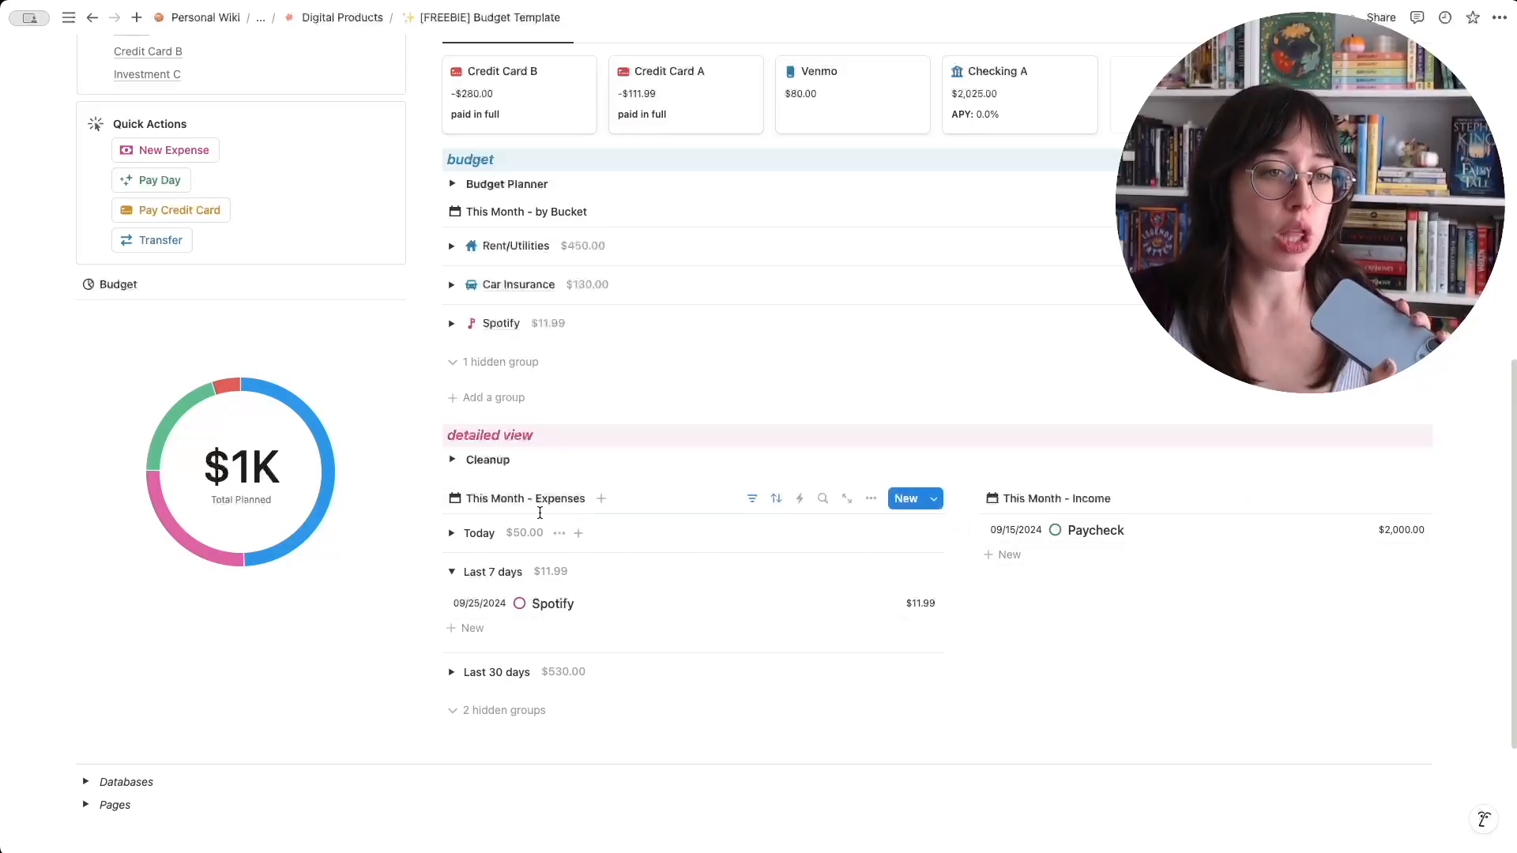
- Expand today's expenses and link the New Expense entry in Expenses Cleanup to the Checking A account
left_click(451, 535)
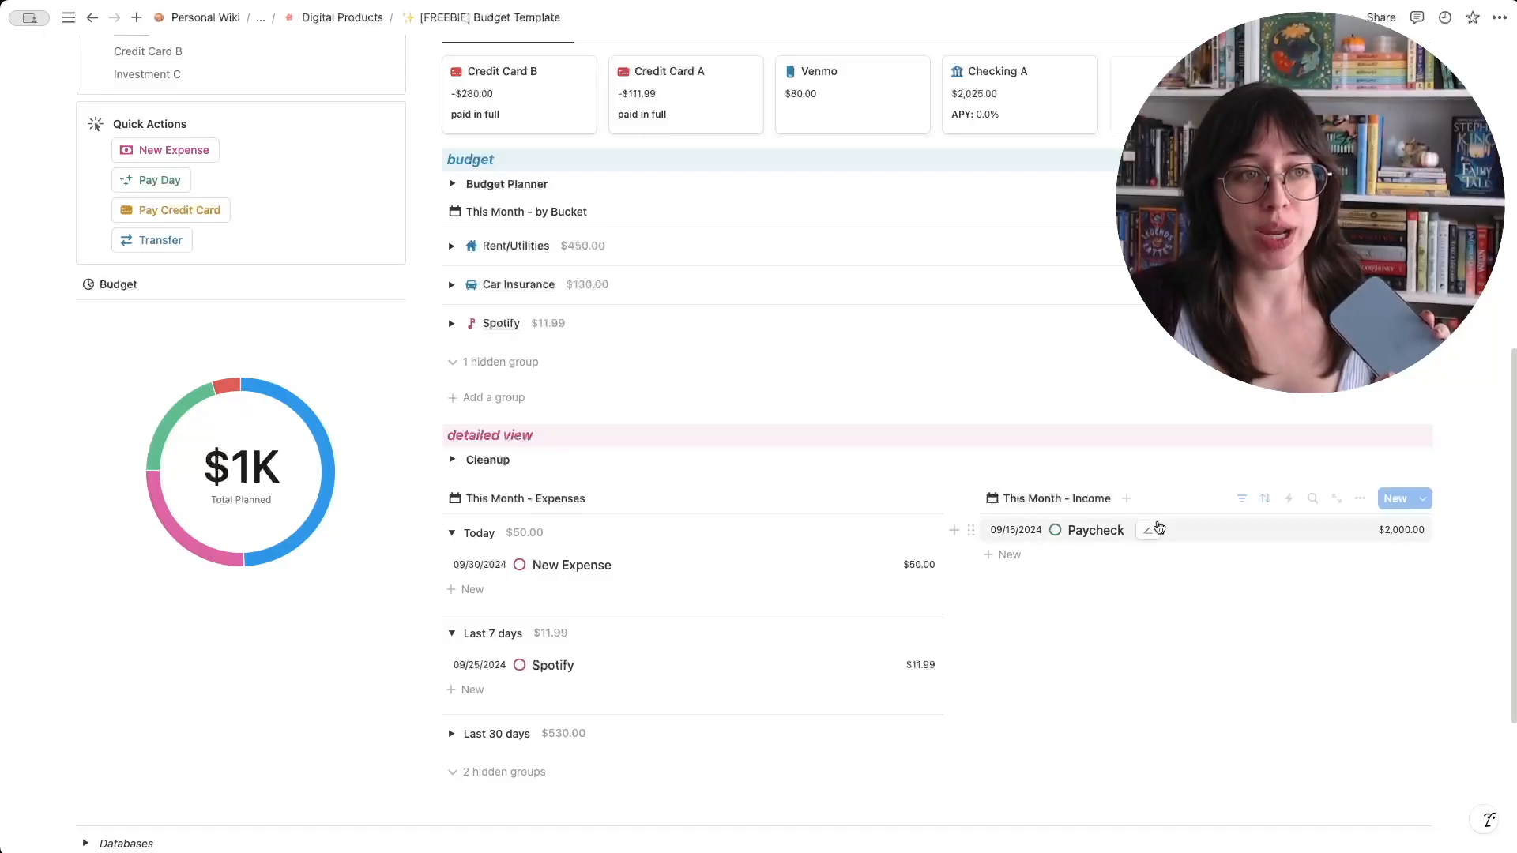
left_click(452, 460)
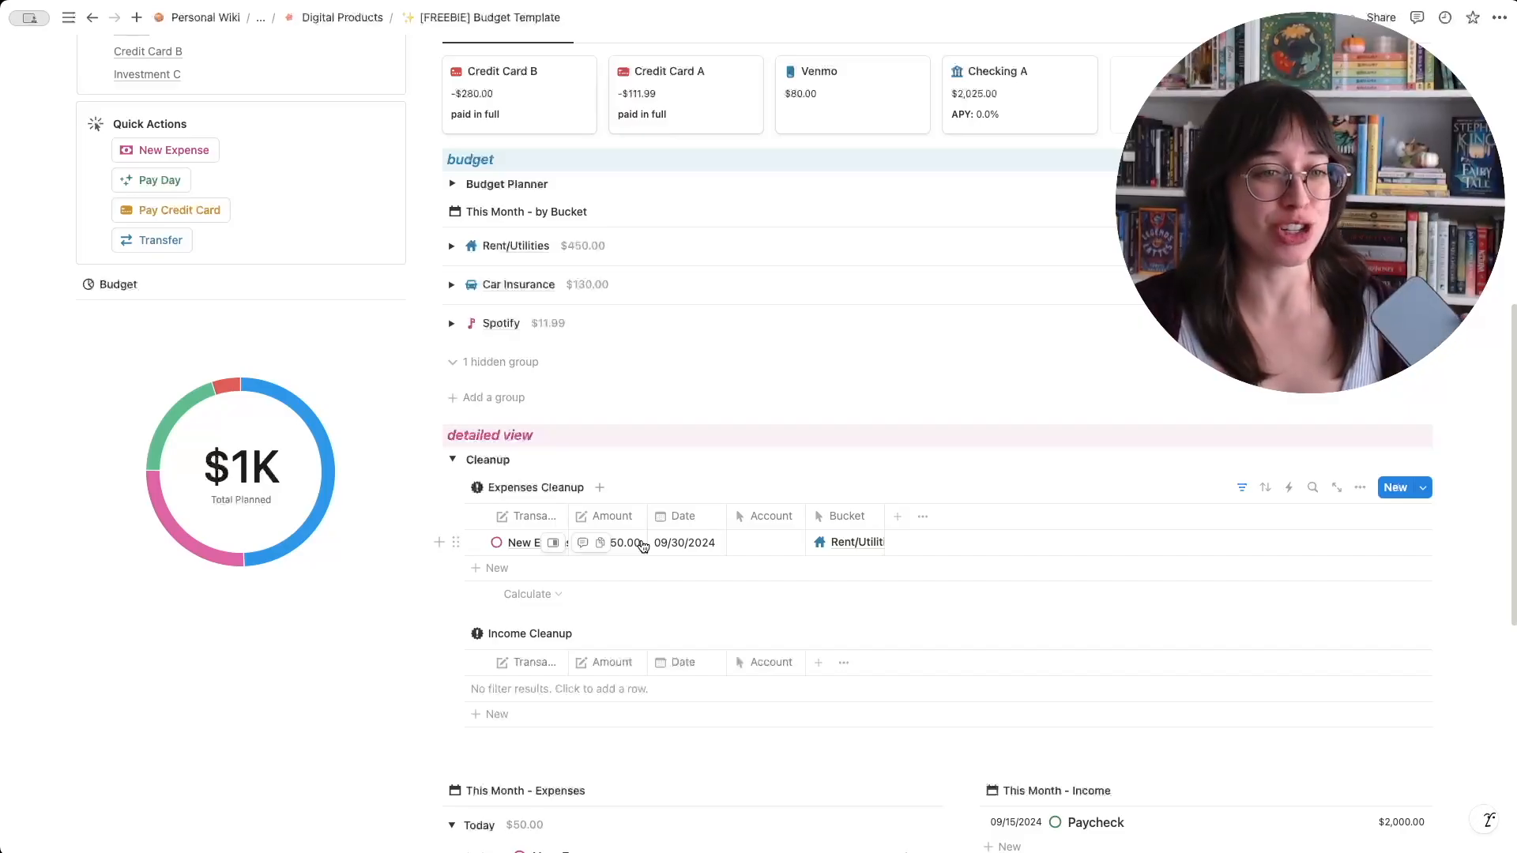
left_click(778, 543)
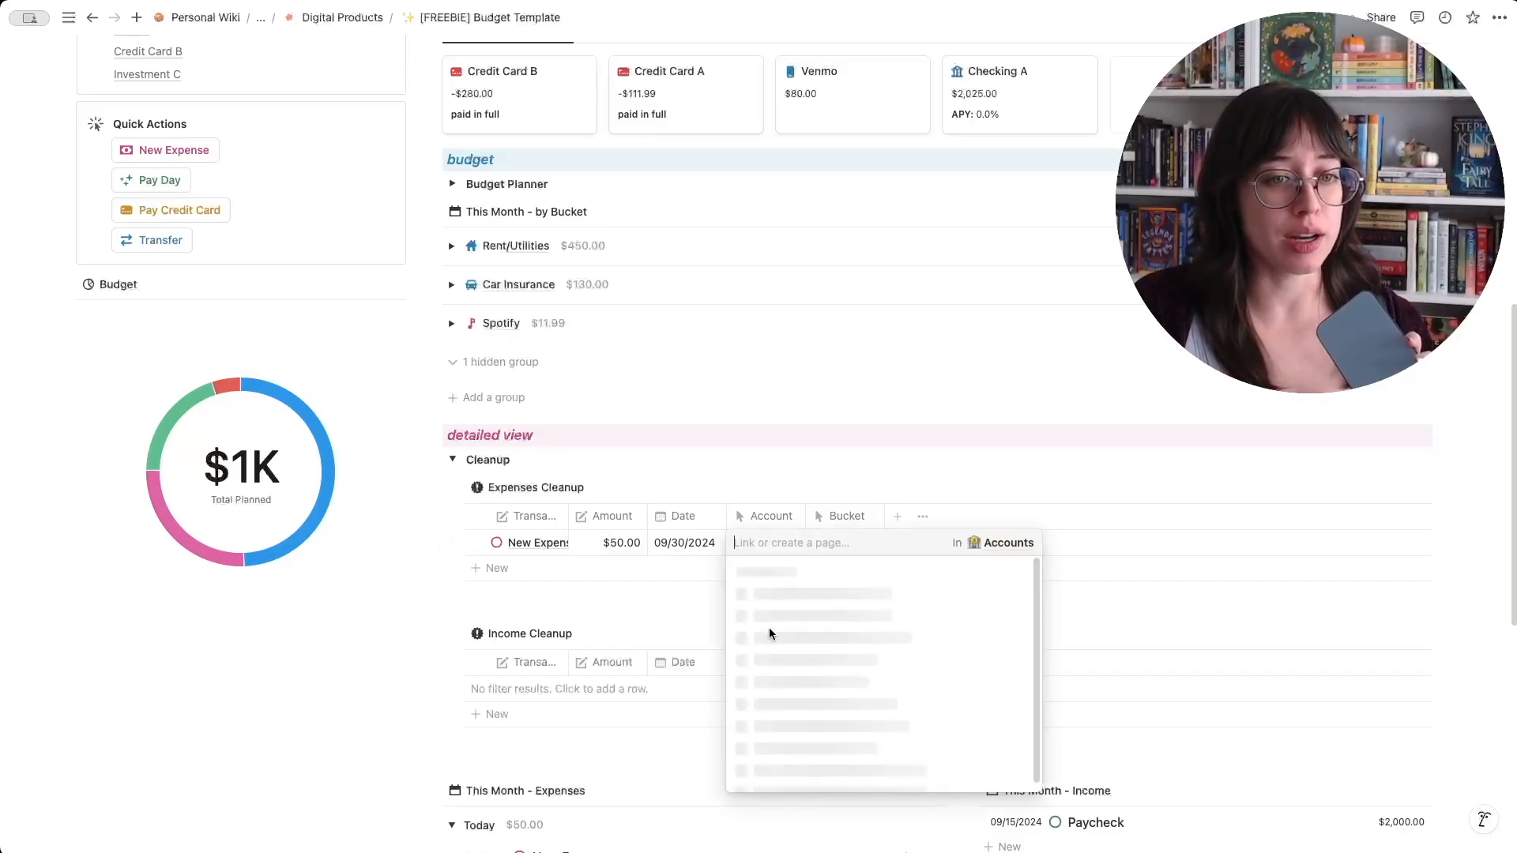
left_click(831, 598)
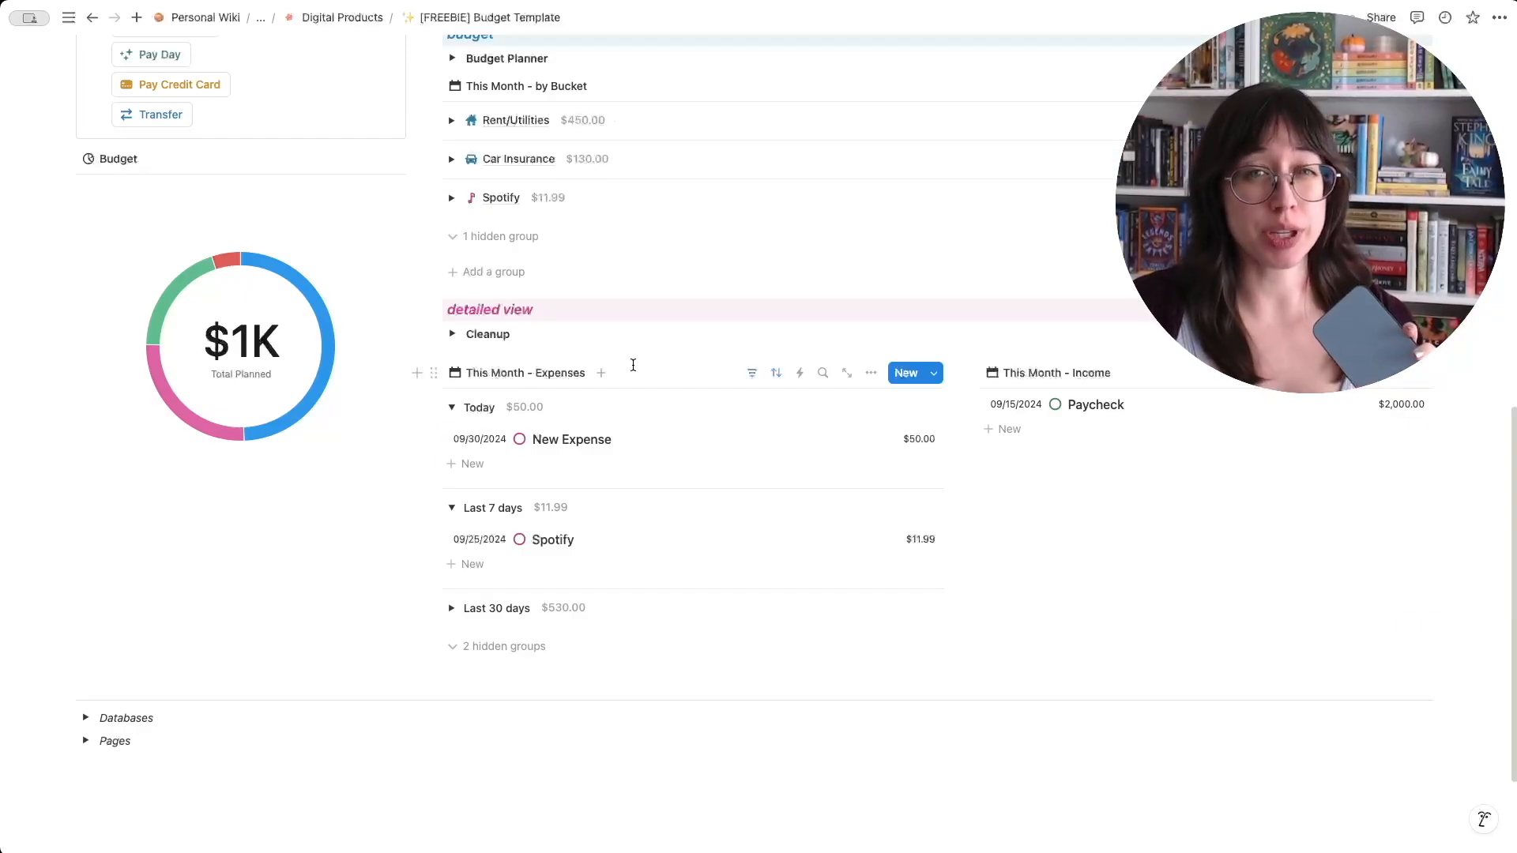
- Review the Accounts database listed under Databases, and return to the Budget Template page
left_click(85, 717)
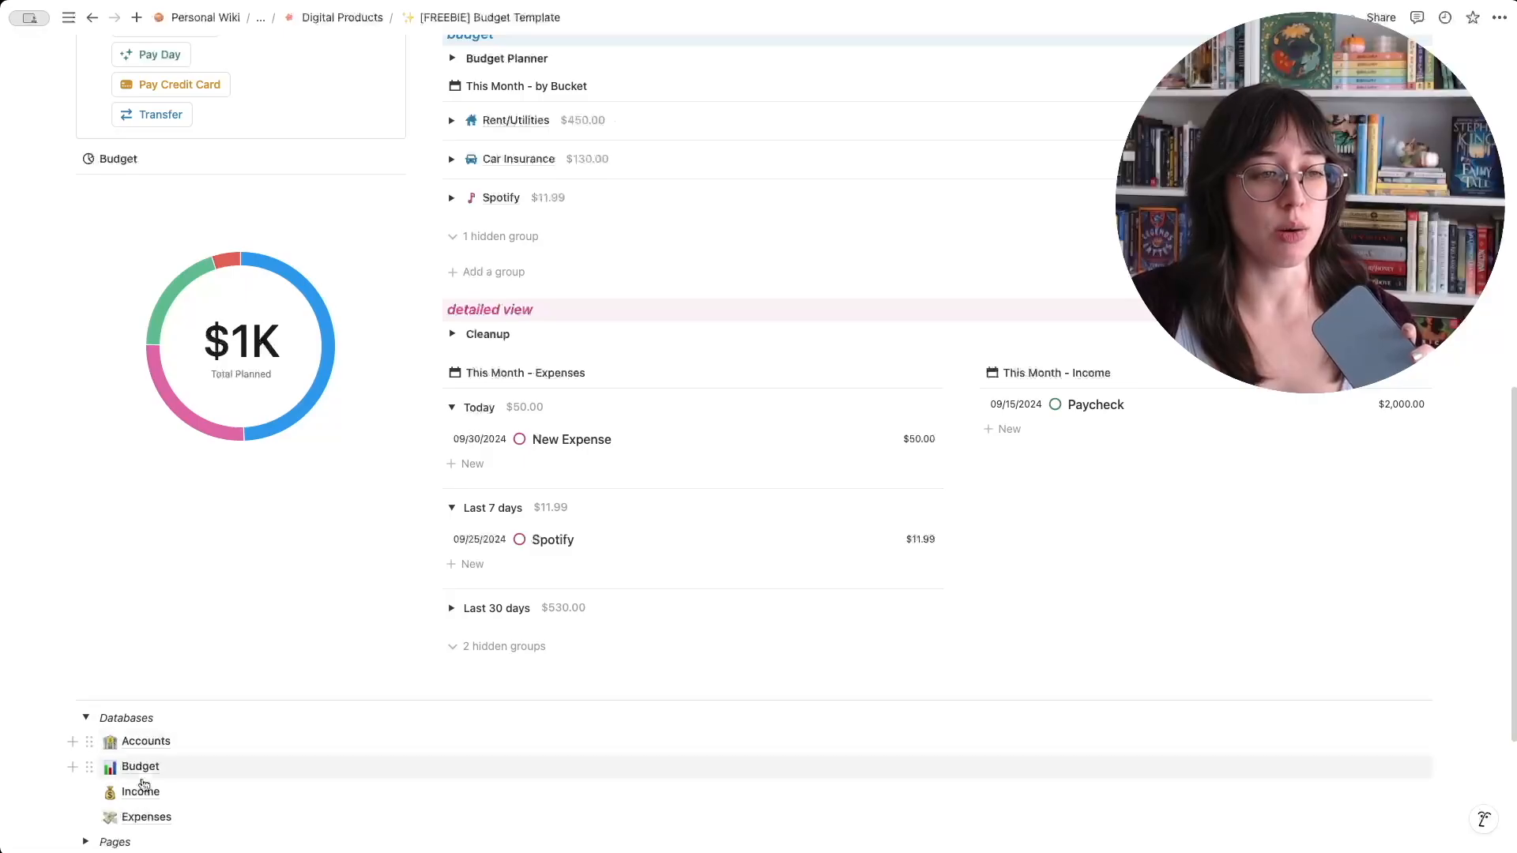
mouse_move(155, 818)
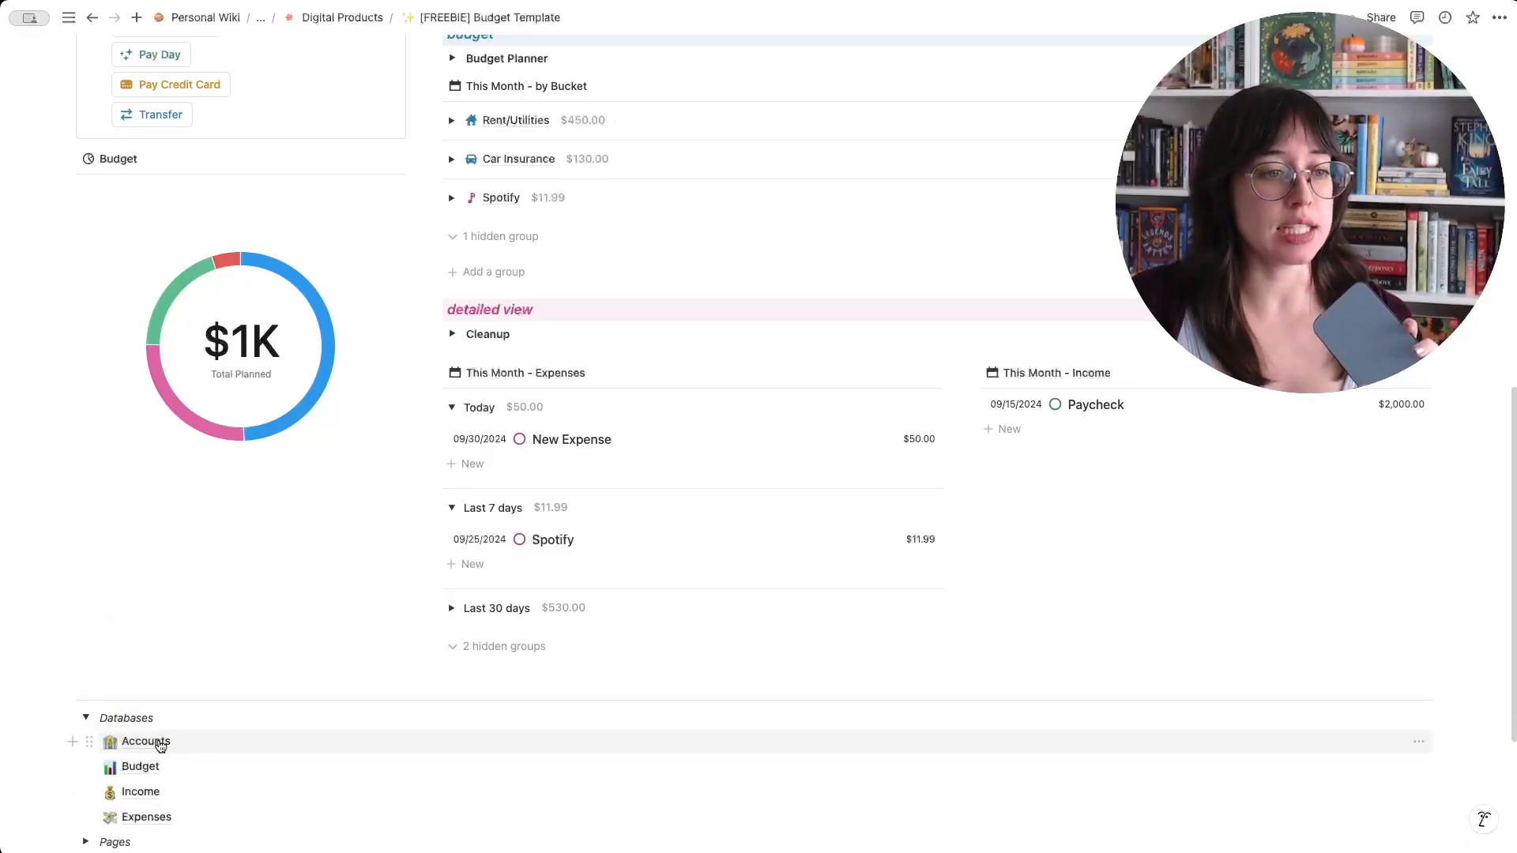
left_click(175, 738)
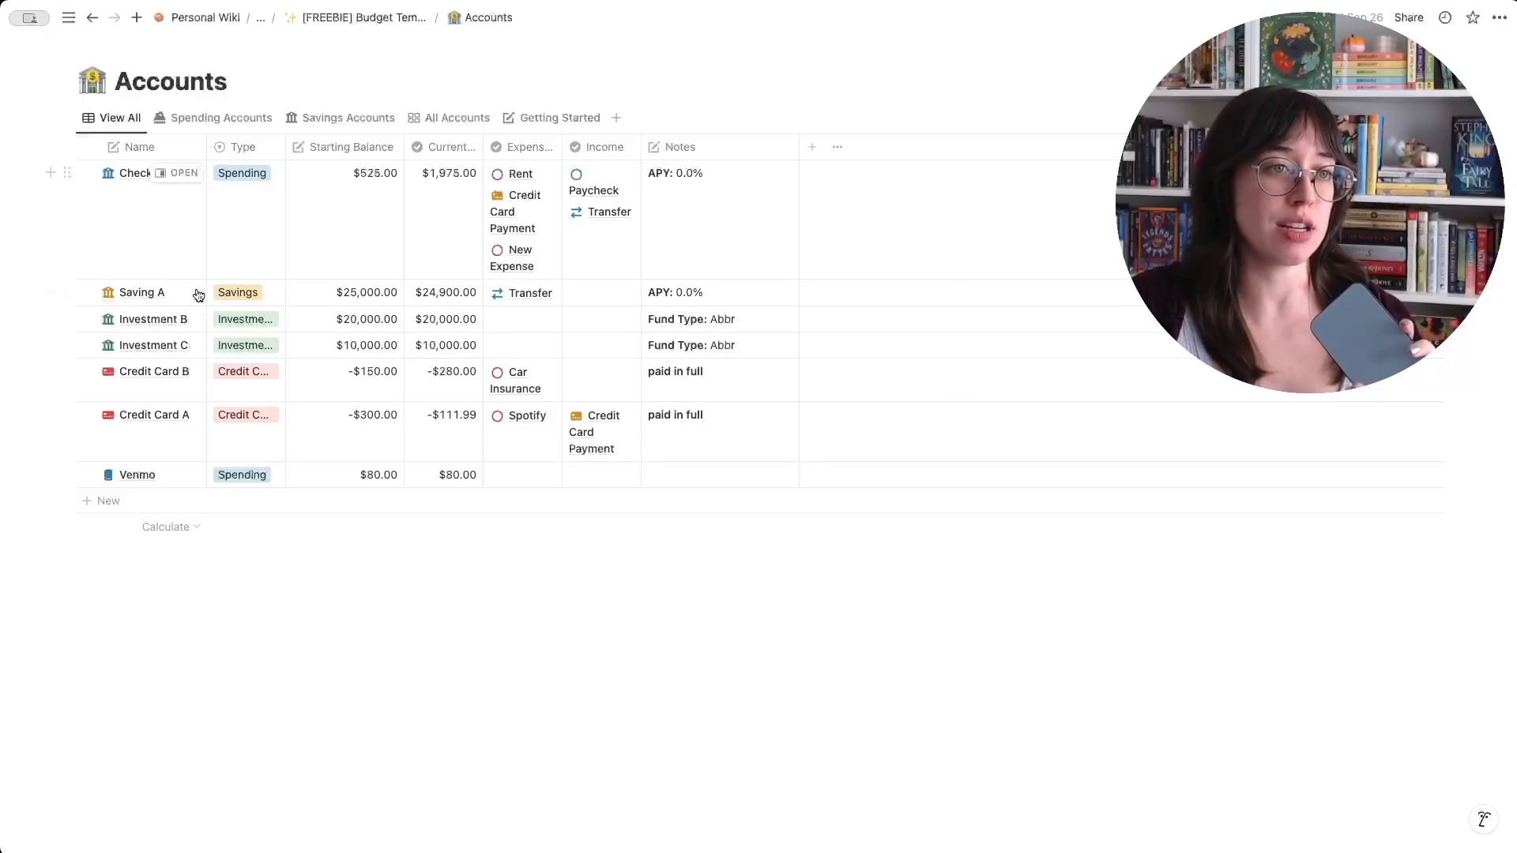
left_click(364, 18)
- Look over the Databases list and the dashboard's Links and Quick Actions sections
scroll(482, 442, "down", 2)
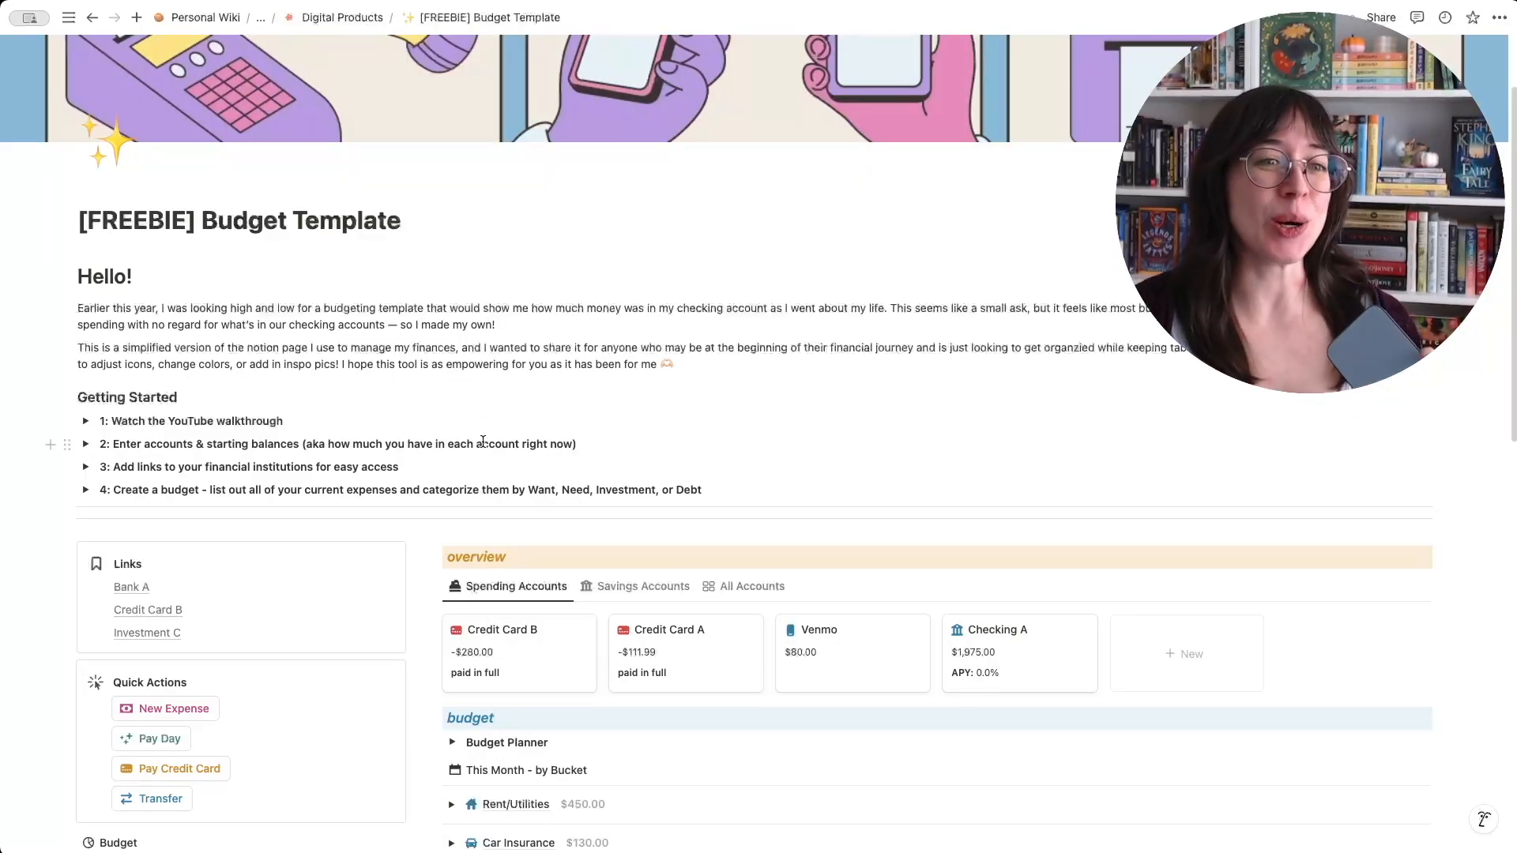
scroll(211, 523, "down", 10)
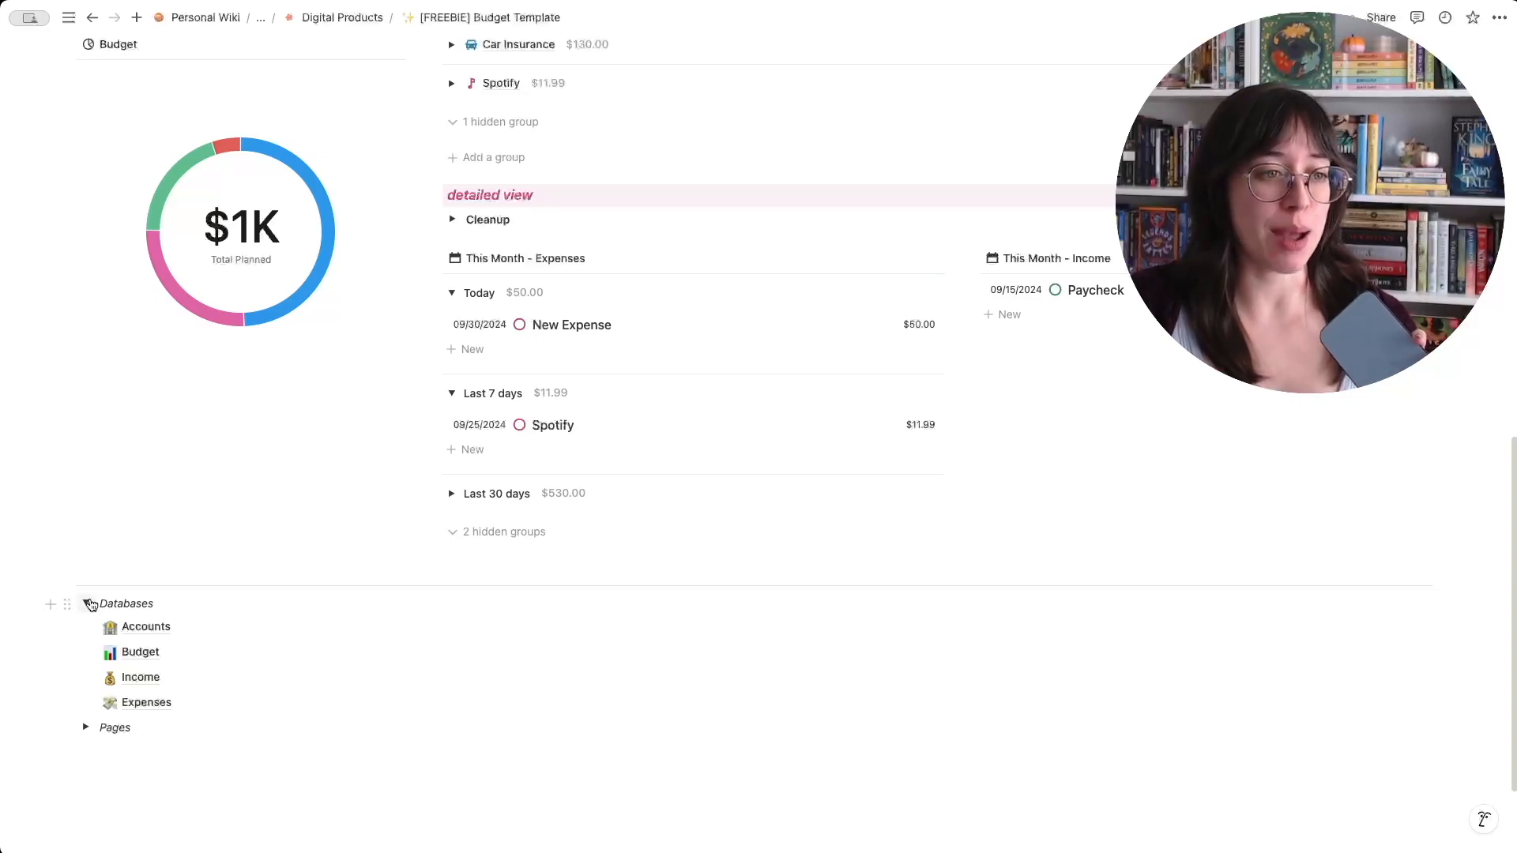
scroll(88, 602, "up", 12)
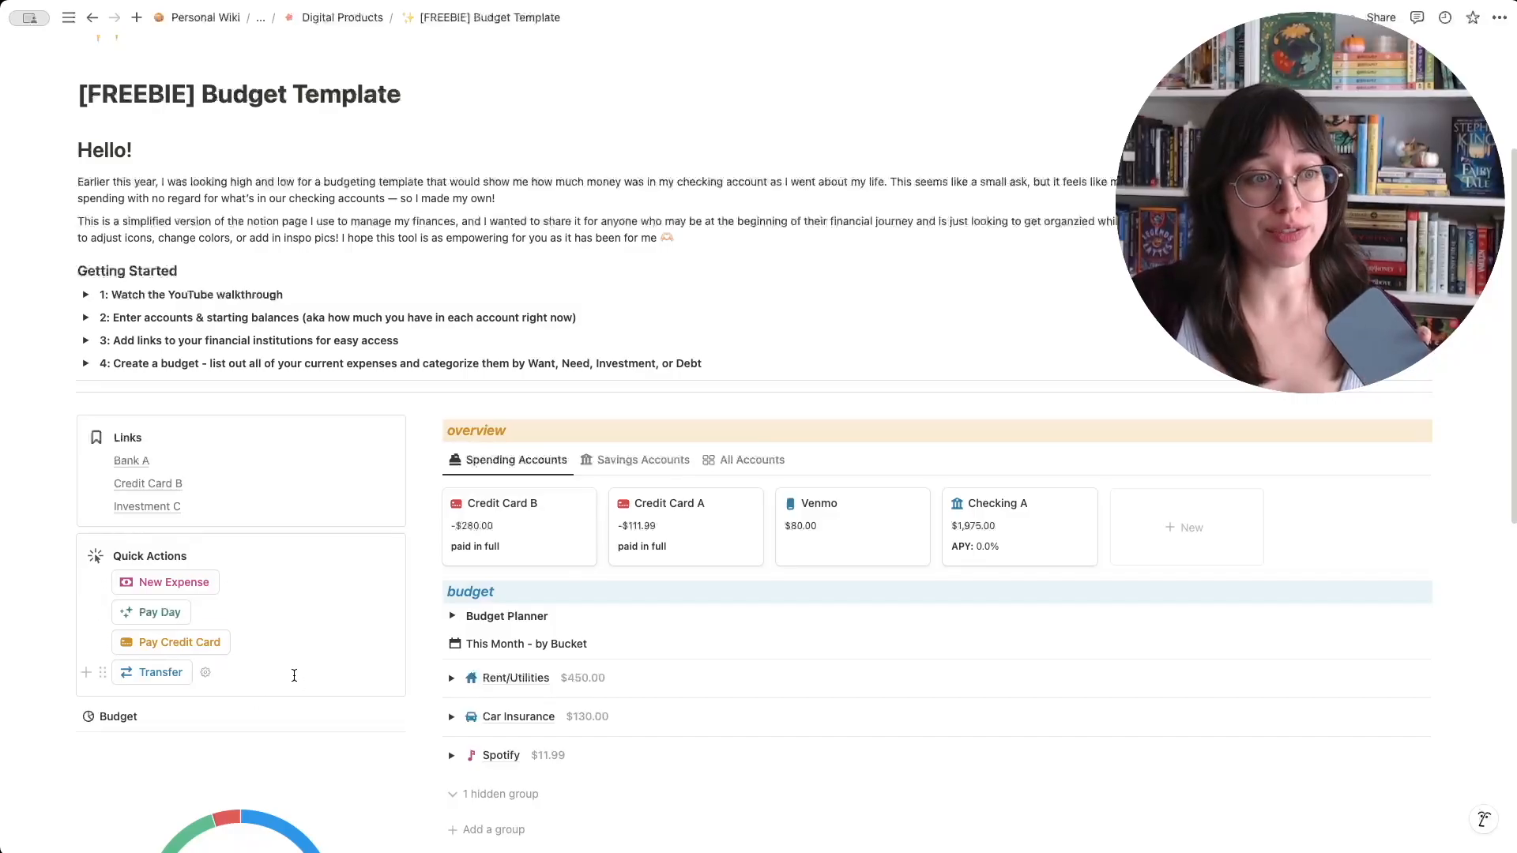
mouse_move(138, 464)
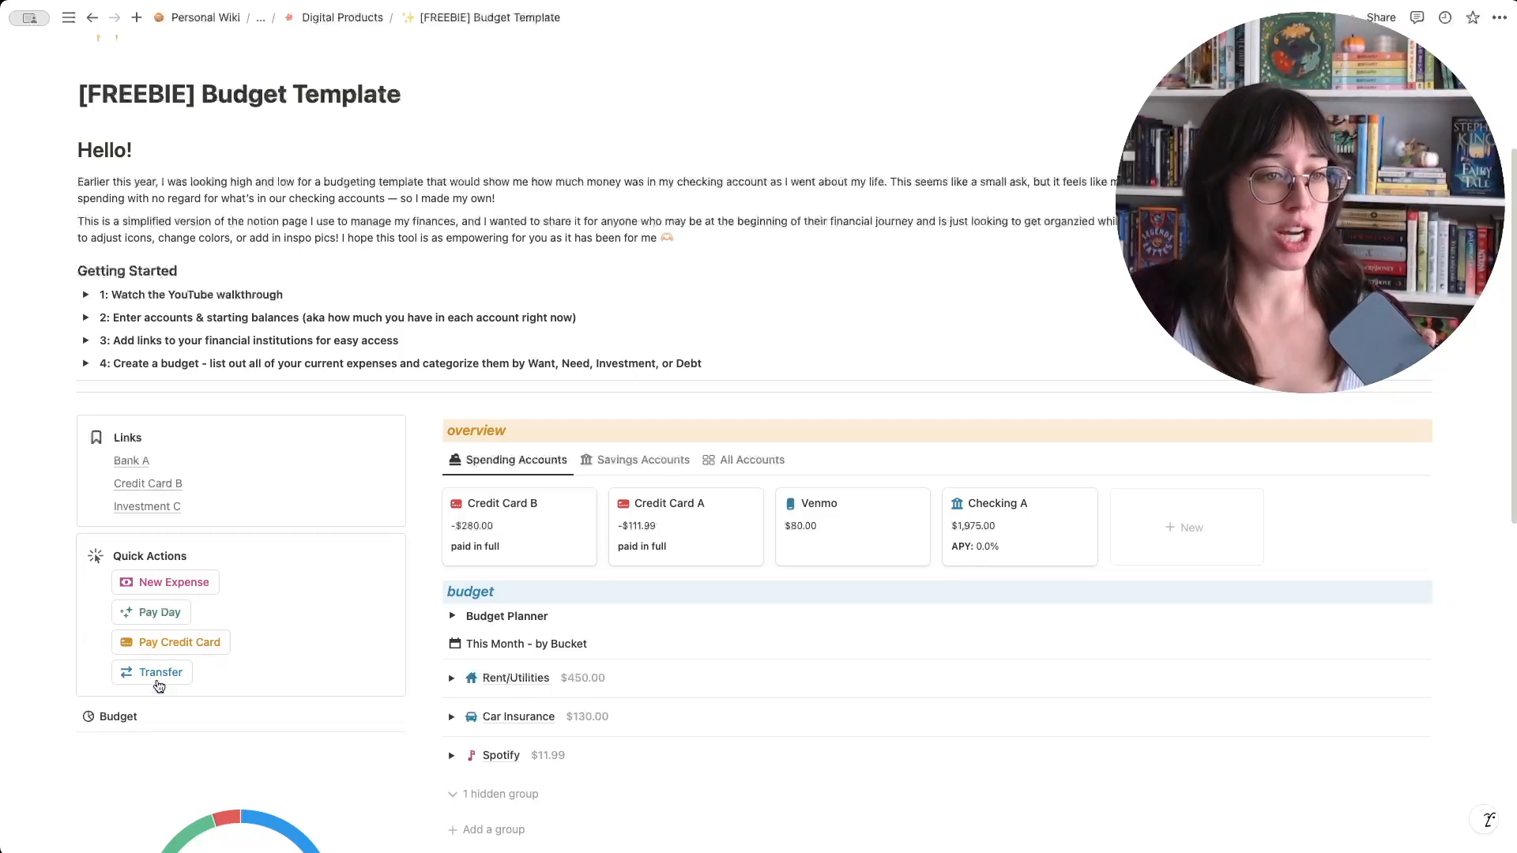
- Log a new expense titled "grocercies" for $80, linked to the Credit Card B account and the Groceries bucket
left_click(163, 589)
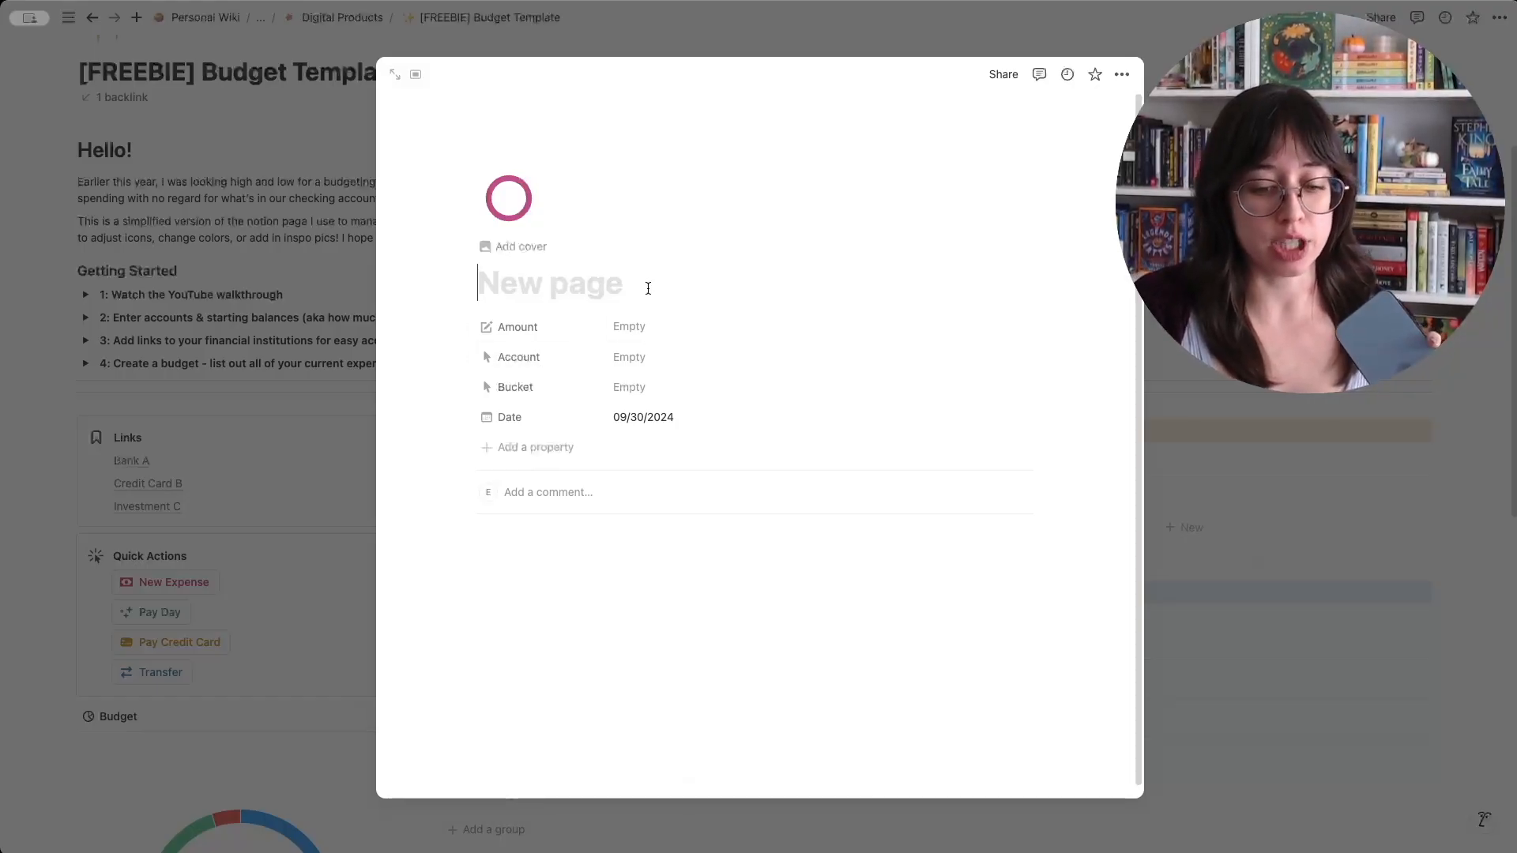
type("grocercies")
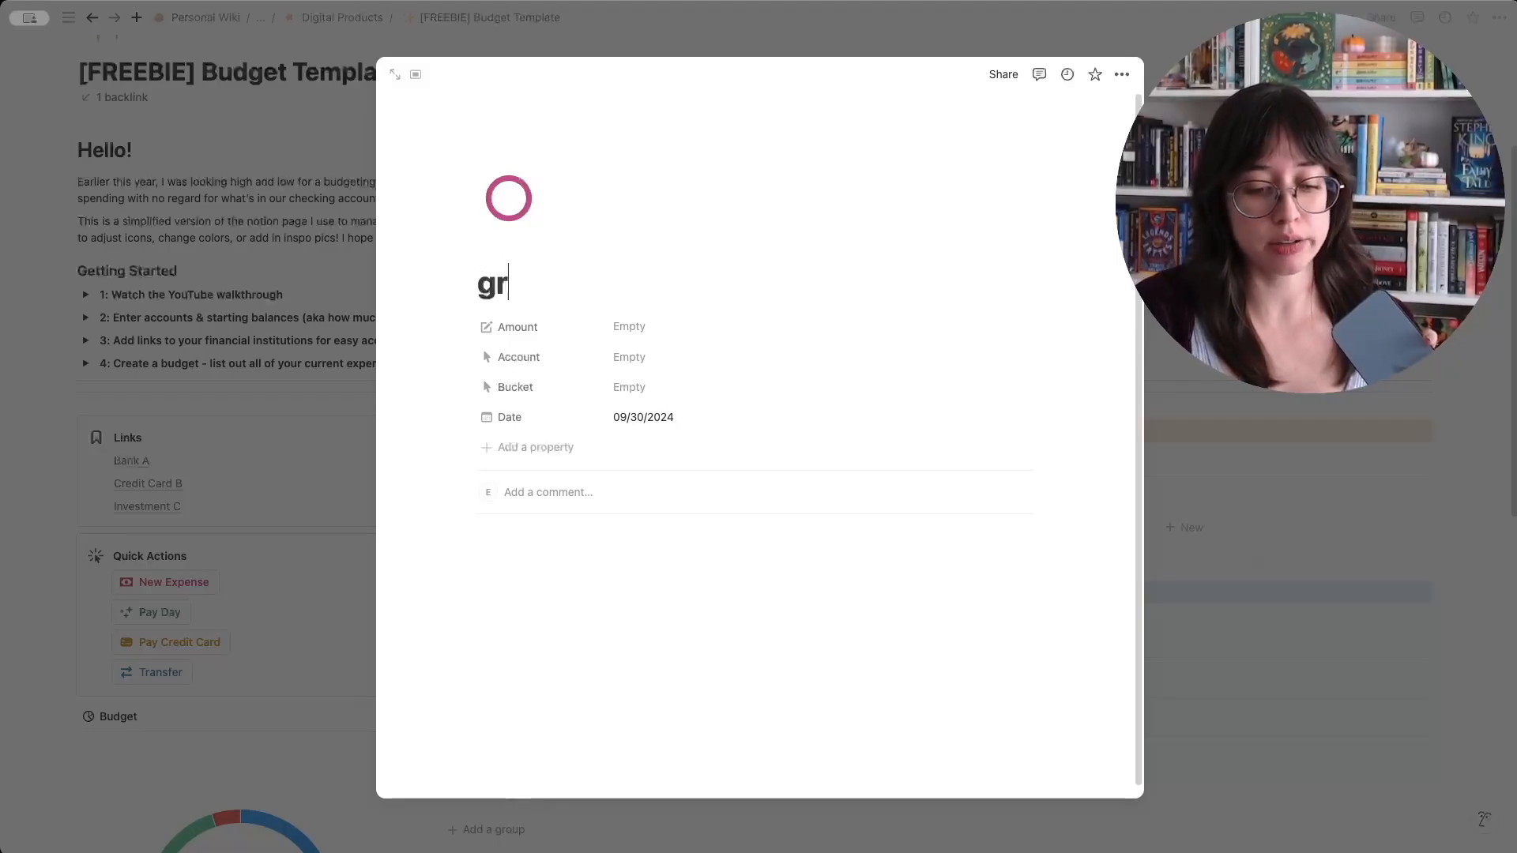
left_click(642, 324)
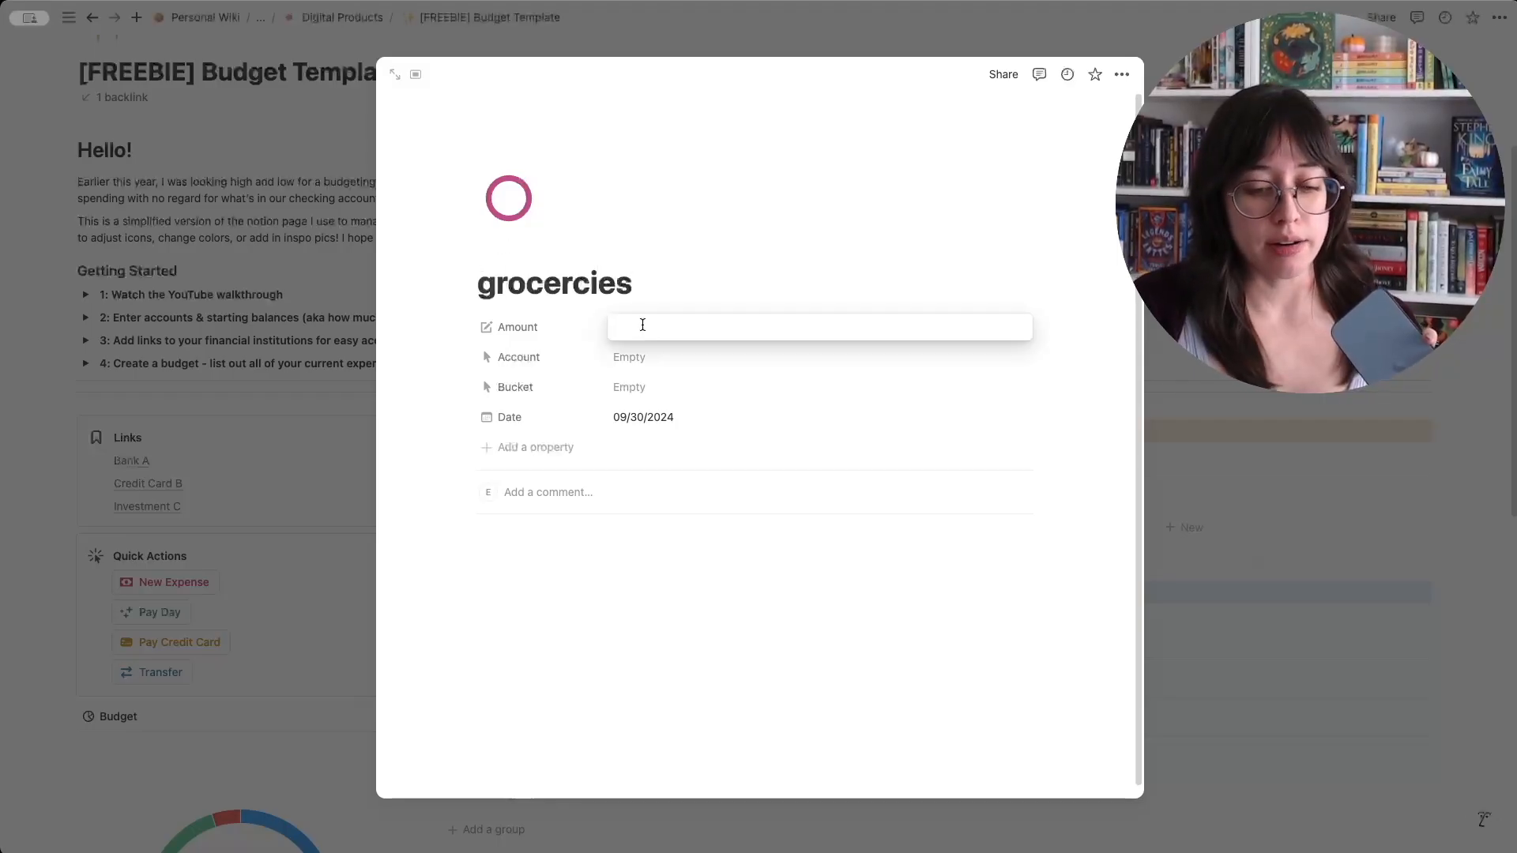
type("80")
left_click(675, 360)
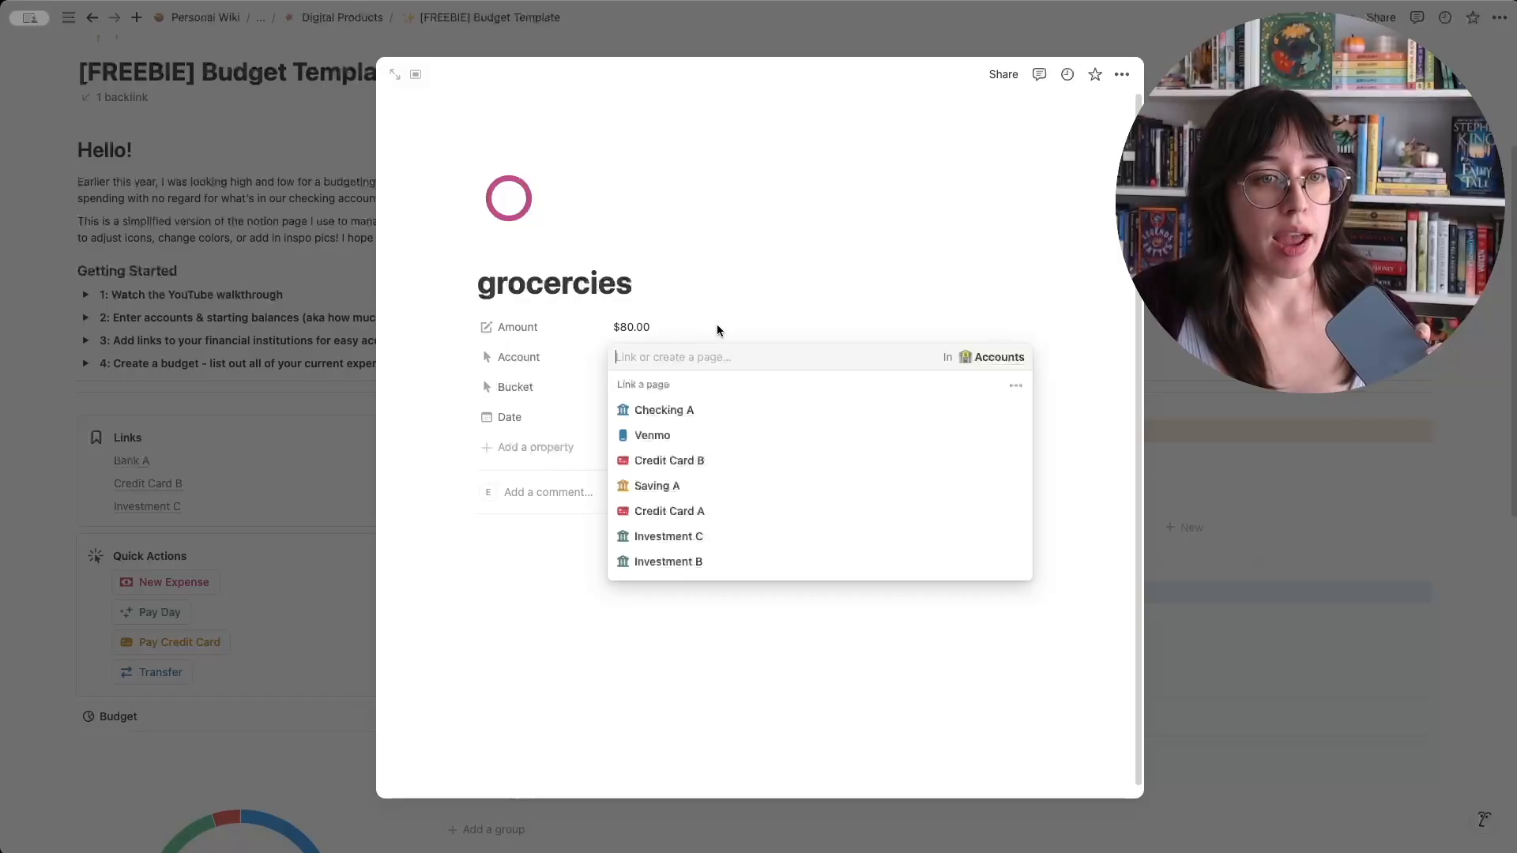
left_click(715, 462)
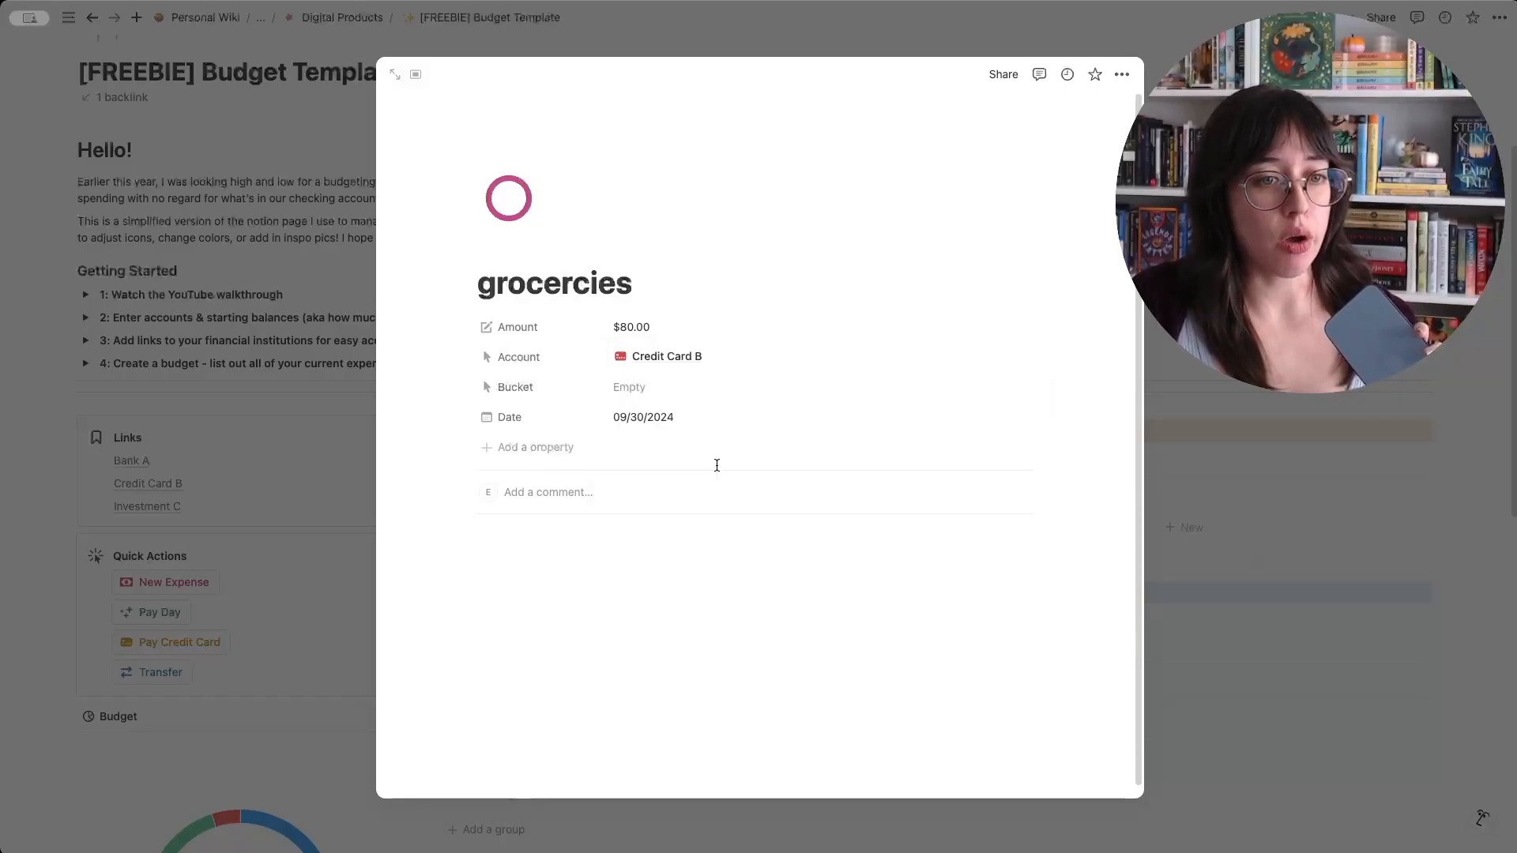
left_click(692, 387)
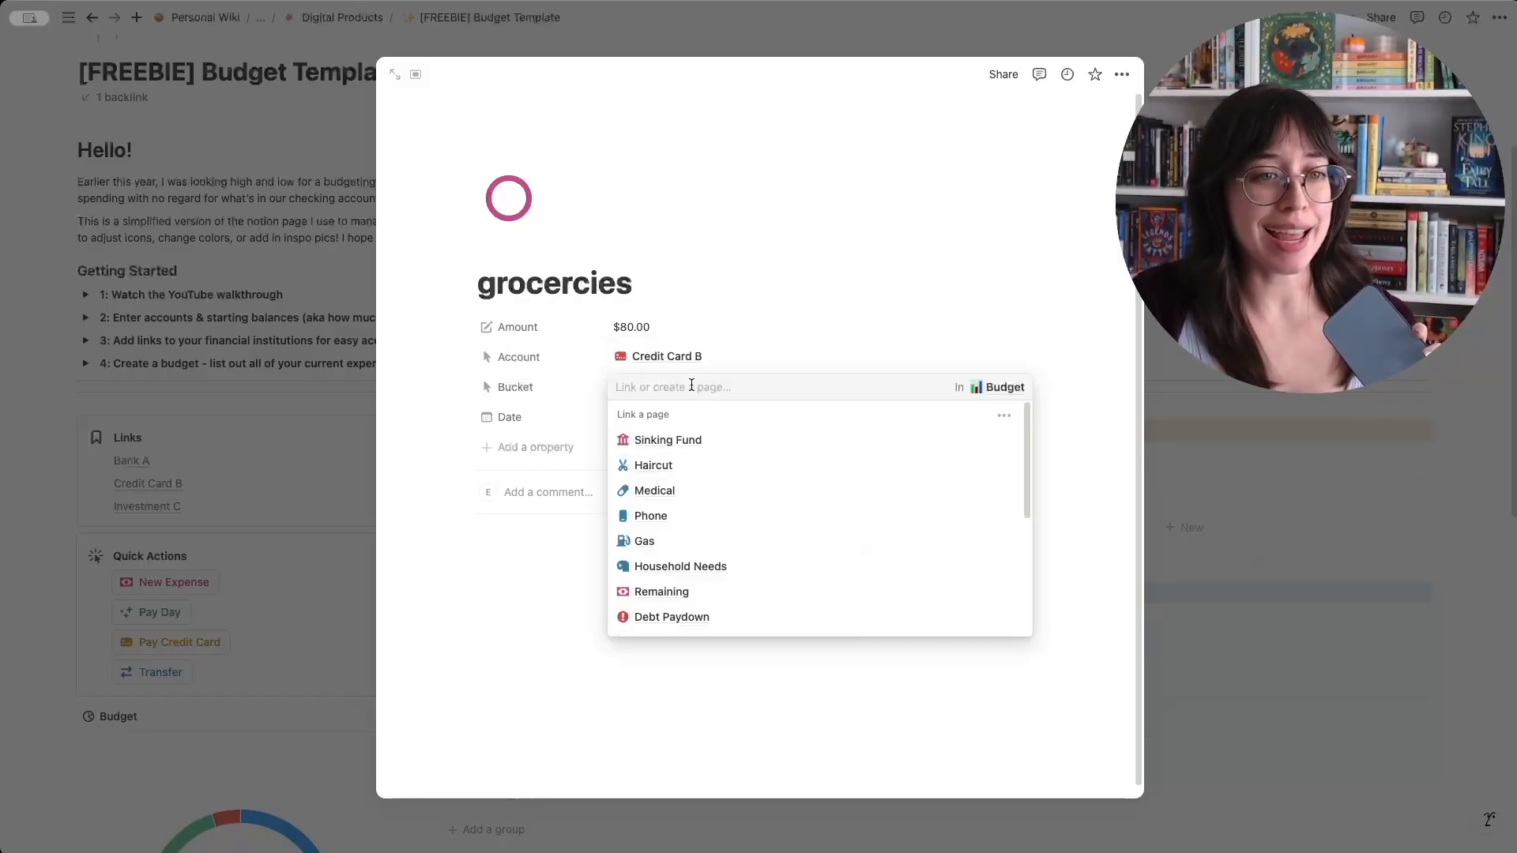
scroll(751, 518, "down", 5)
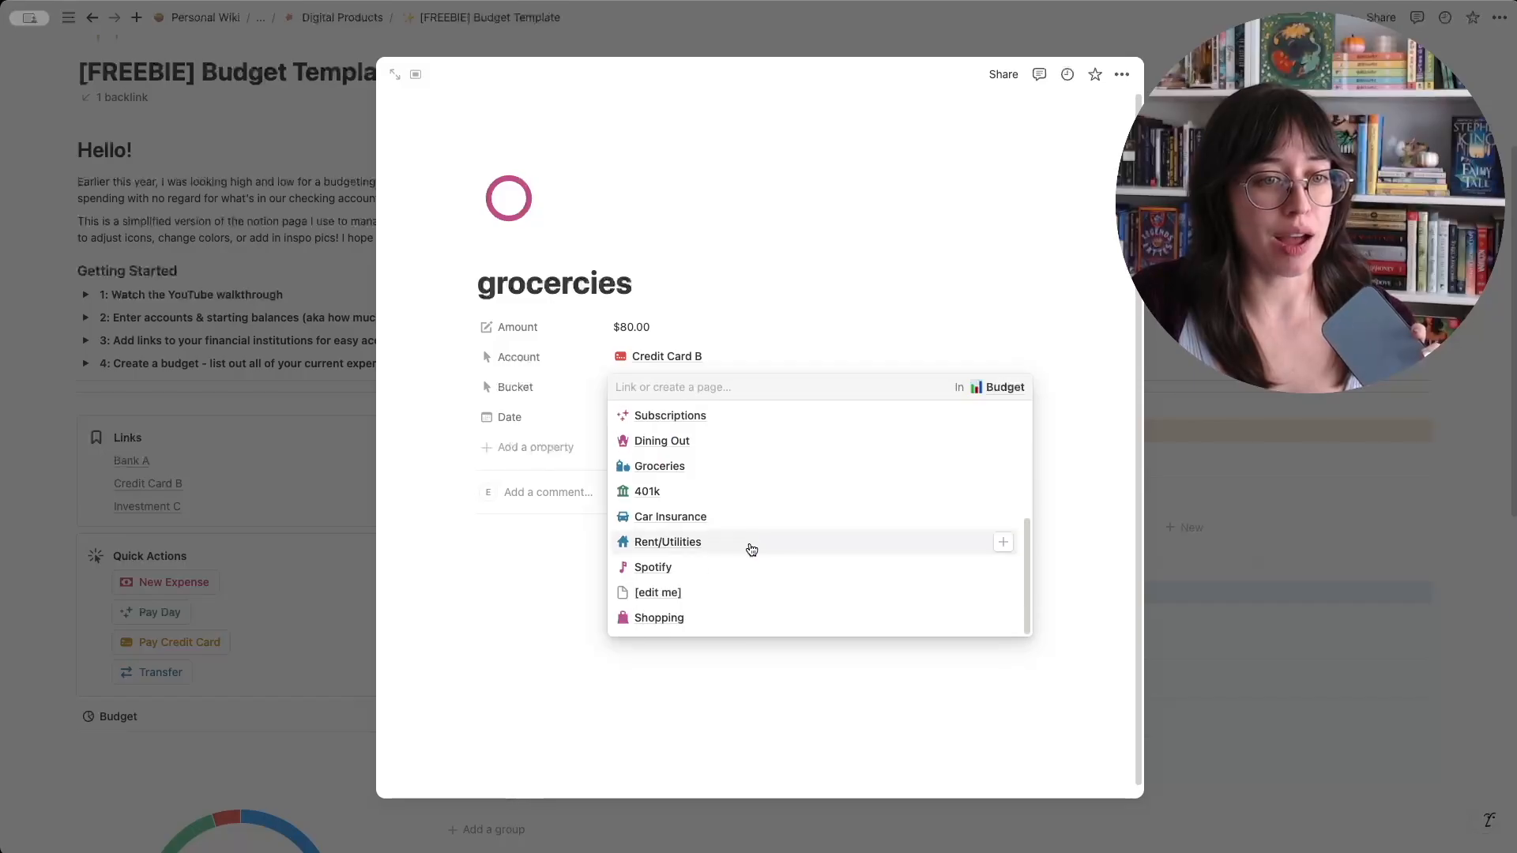
left_click(743, 466)
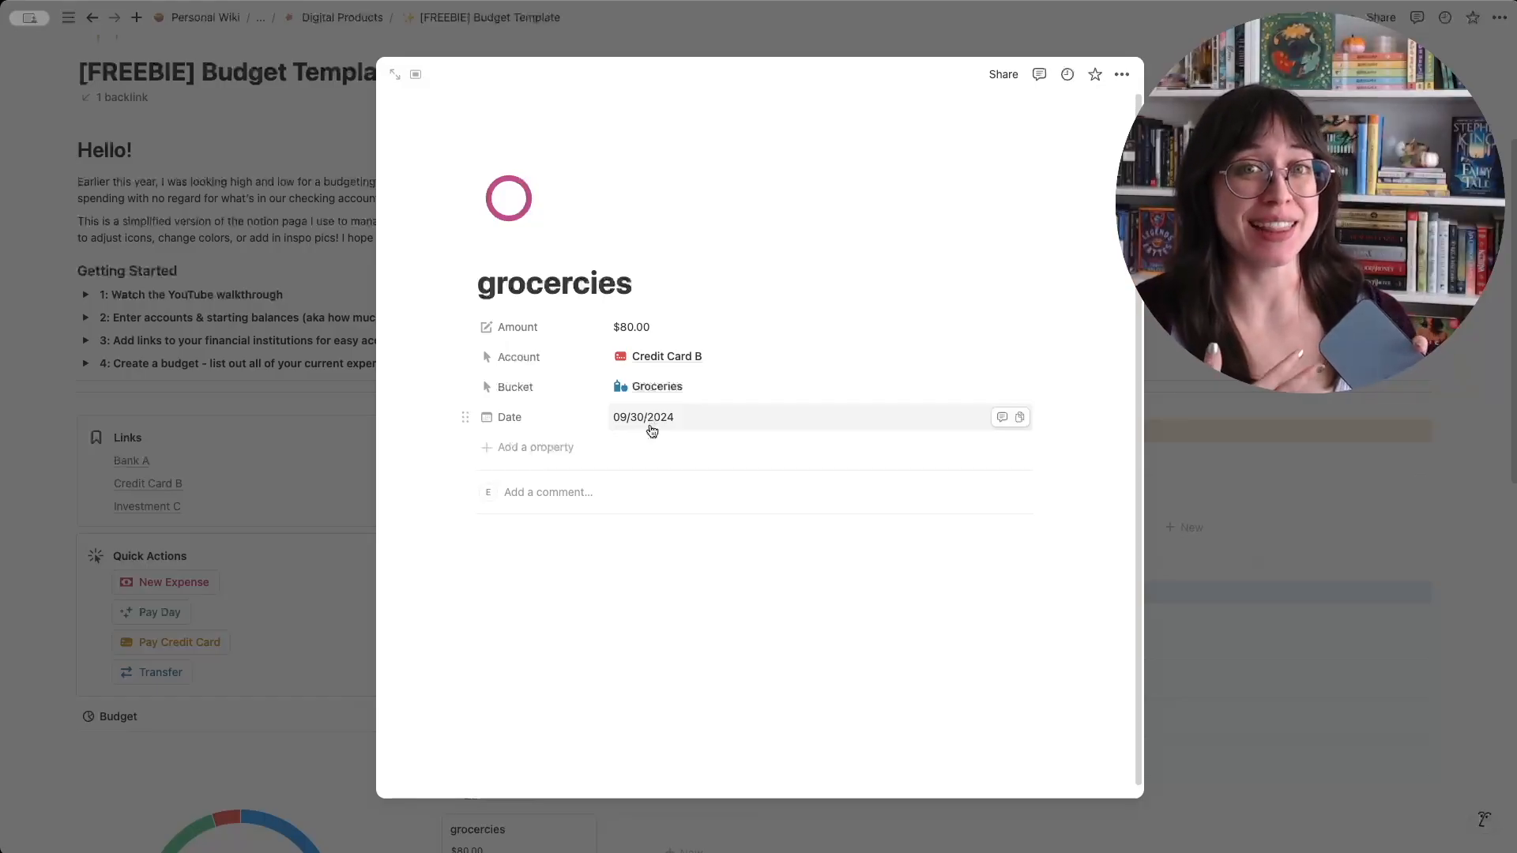
key("Escape")
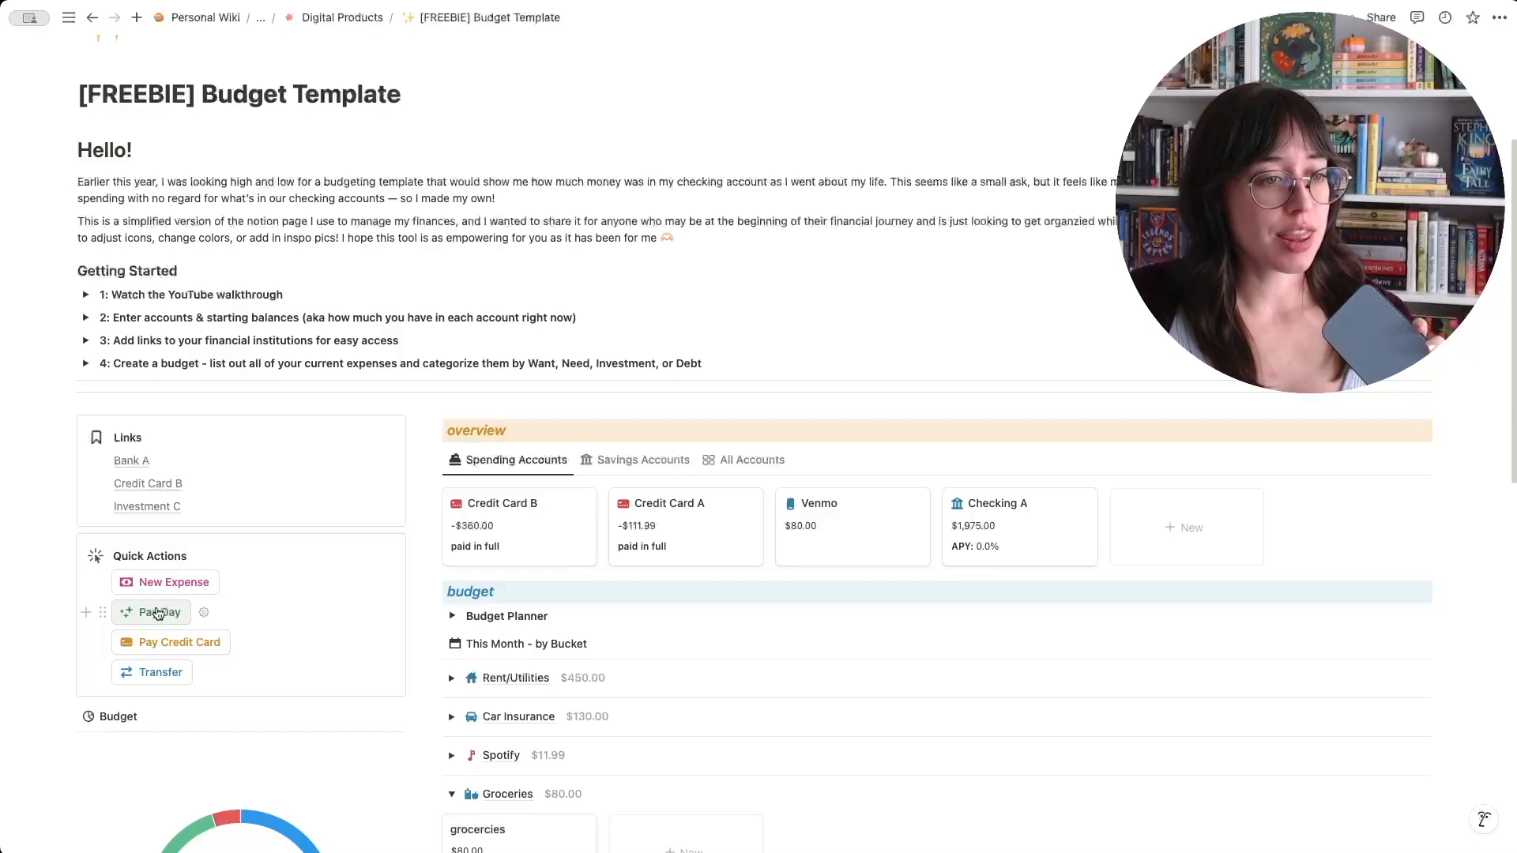
- Record a Pay Day entry, keeping the Paycheck title, with an amount of $2,000 deposited into Checking A
left_click(125, 613)
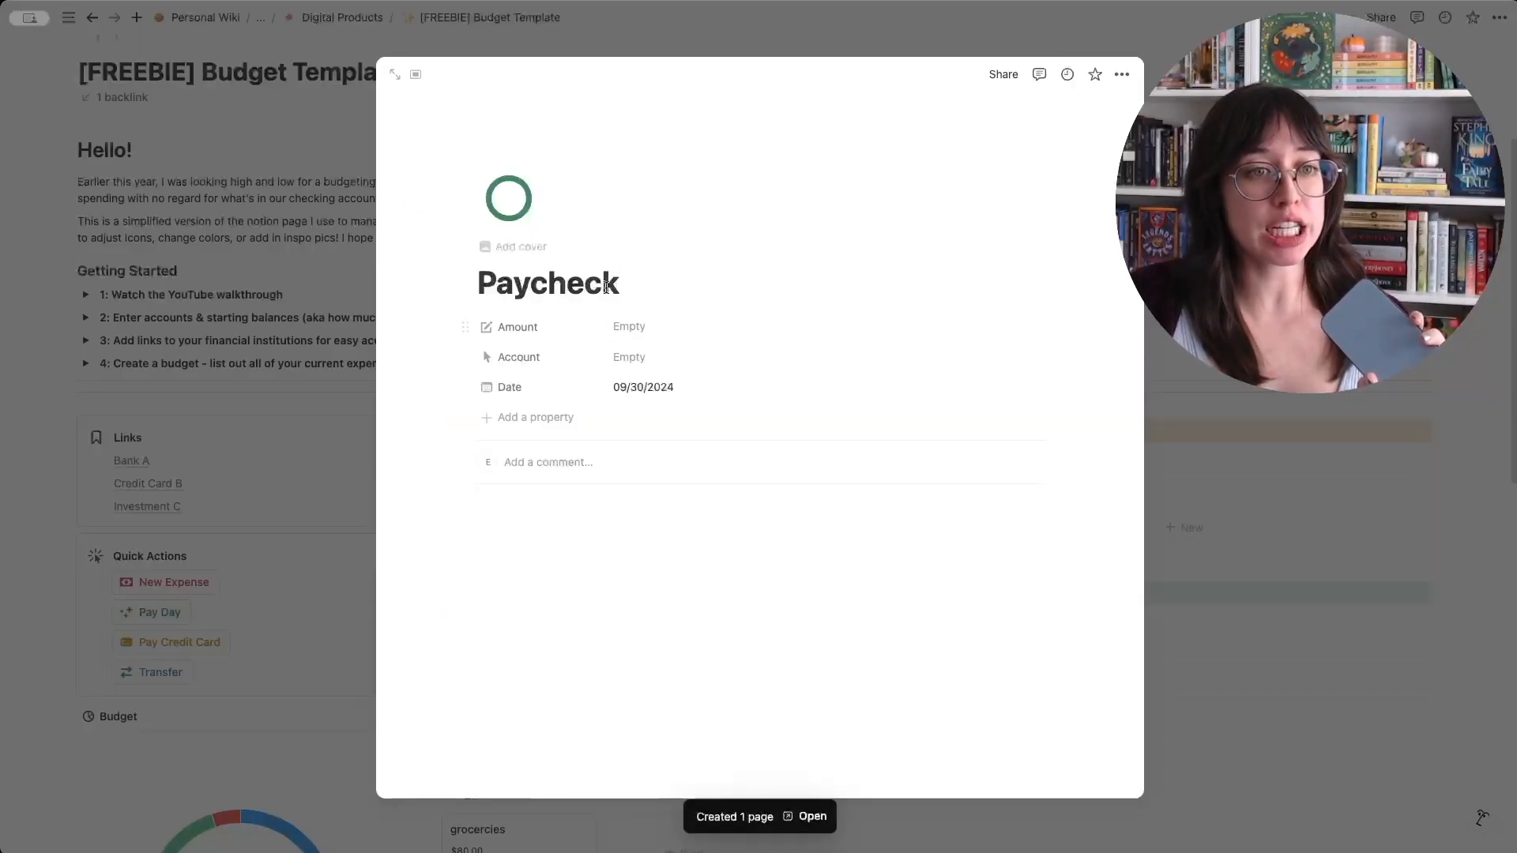
left_click_drag(621, 283, 478, 282)
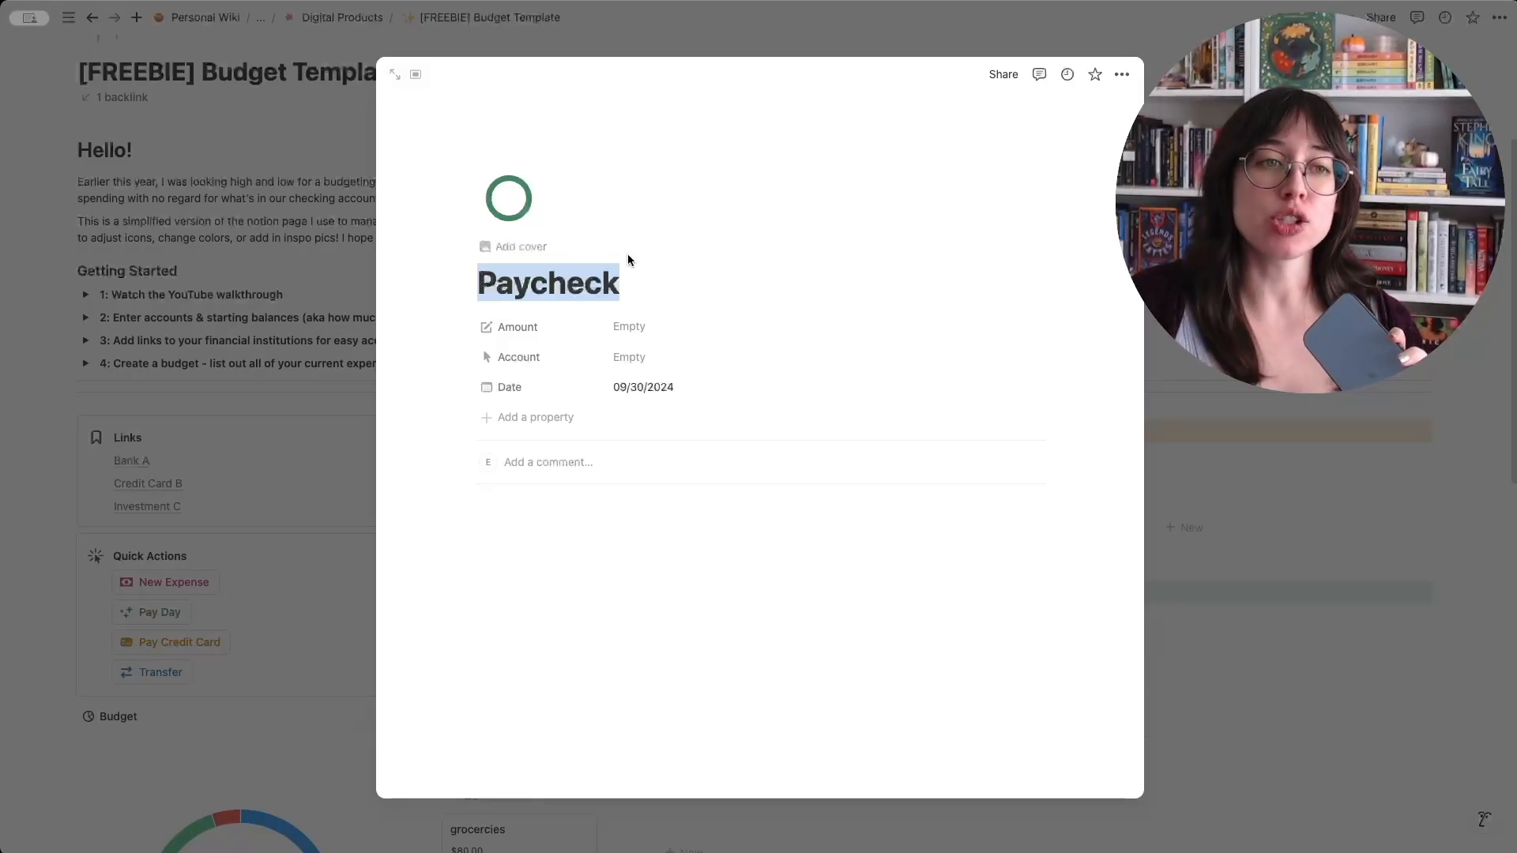
left_click(625, 327)
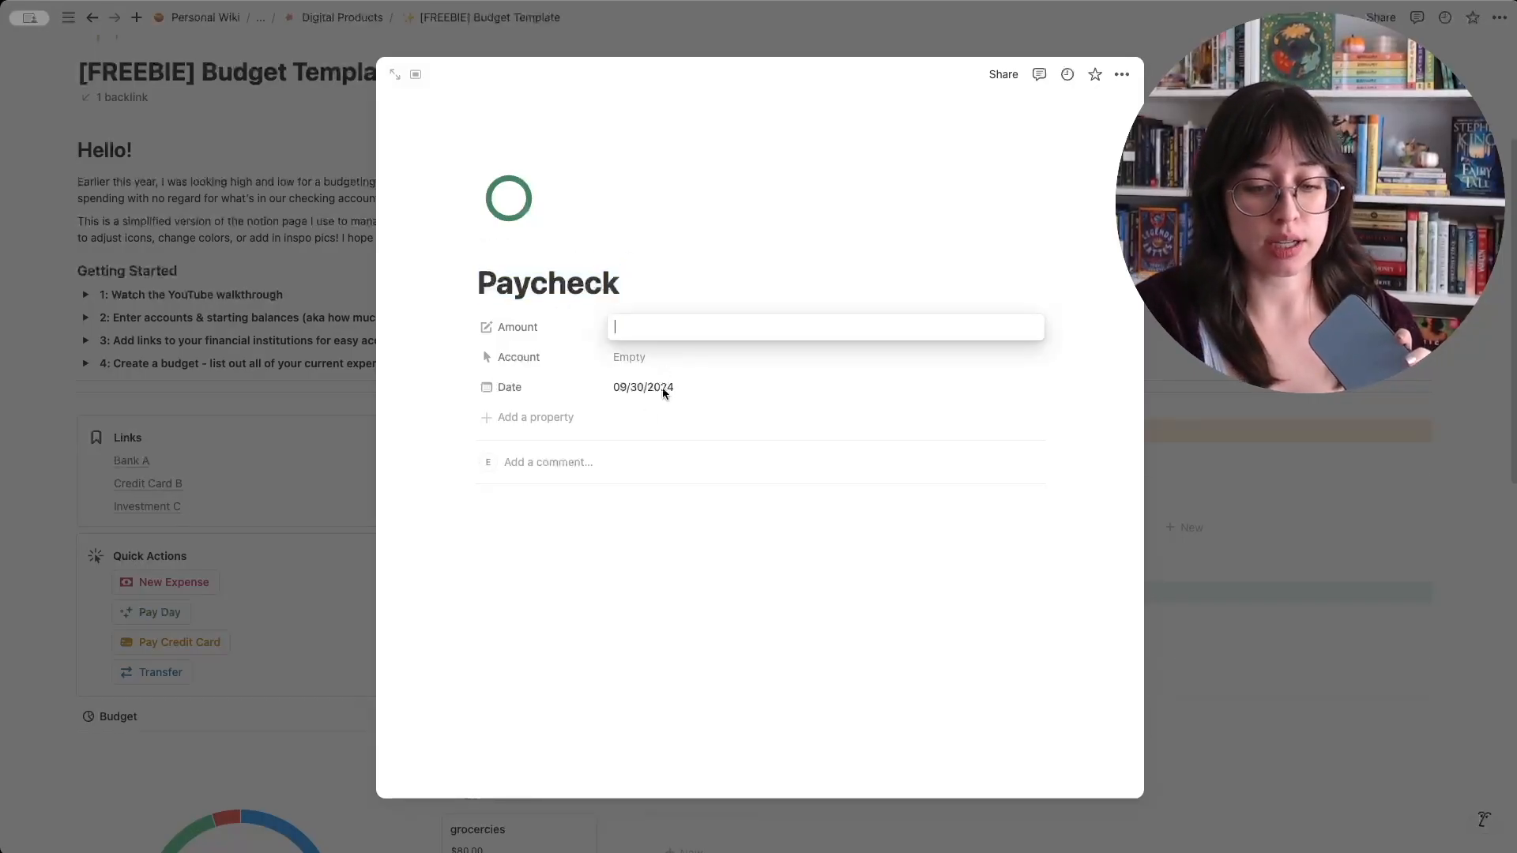
type("2000")
left_click(654, 357)
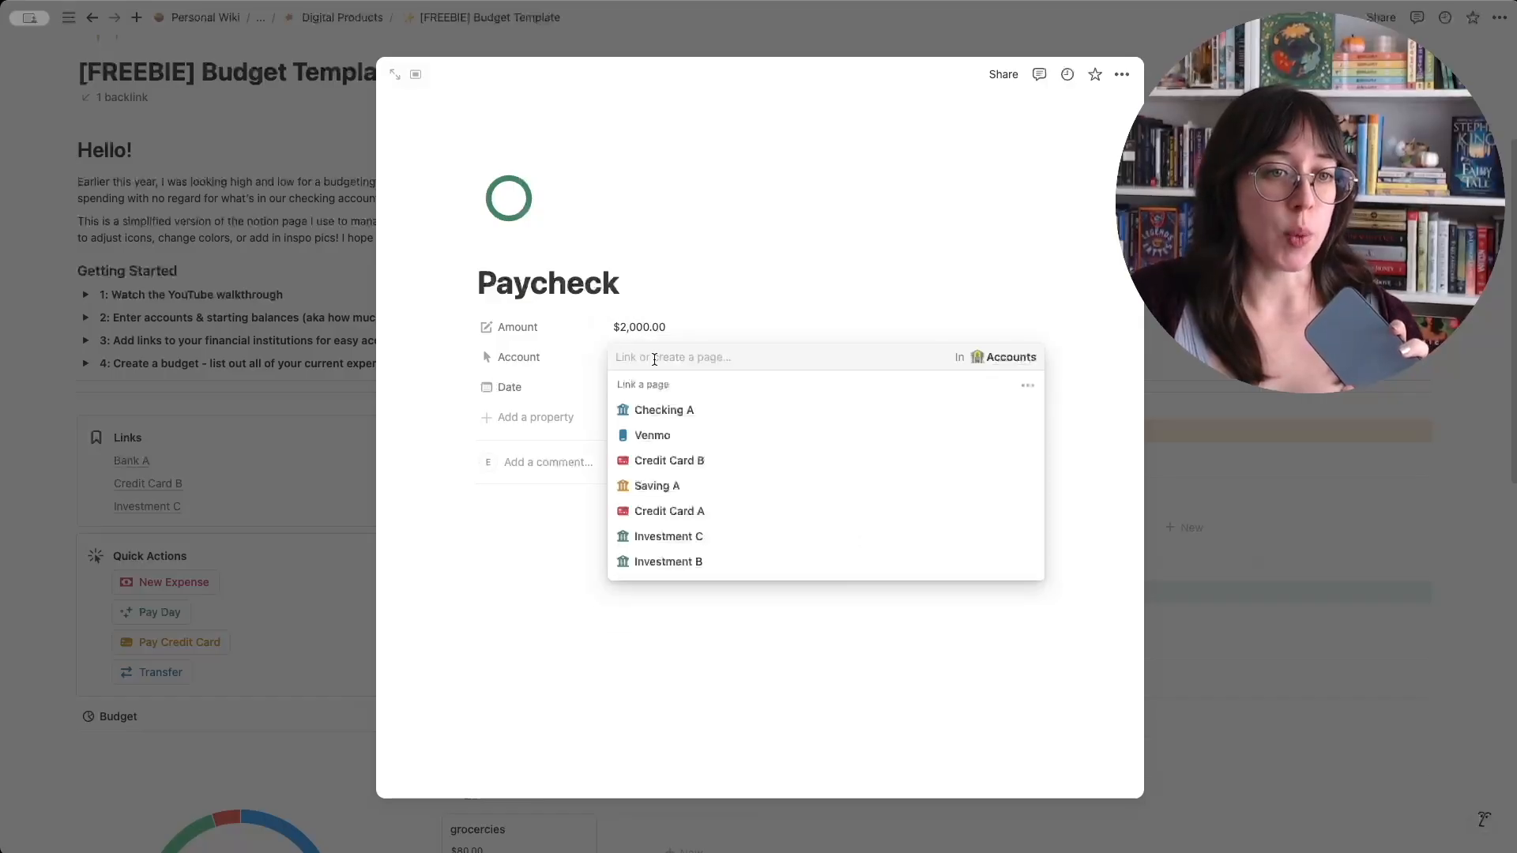
left_click(709, 407)
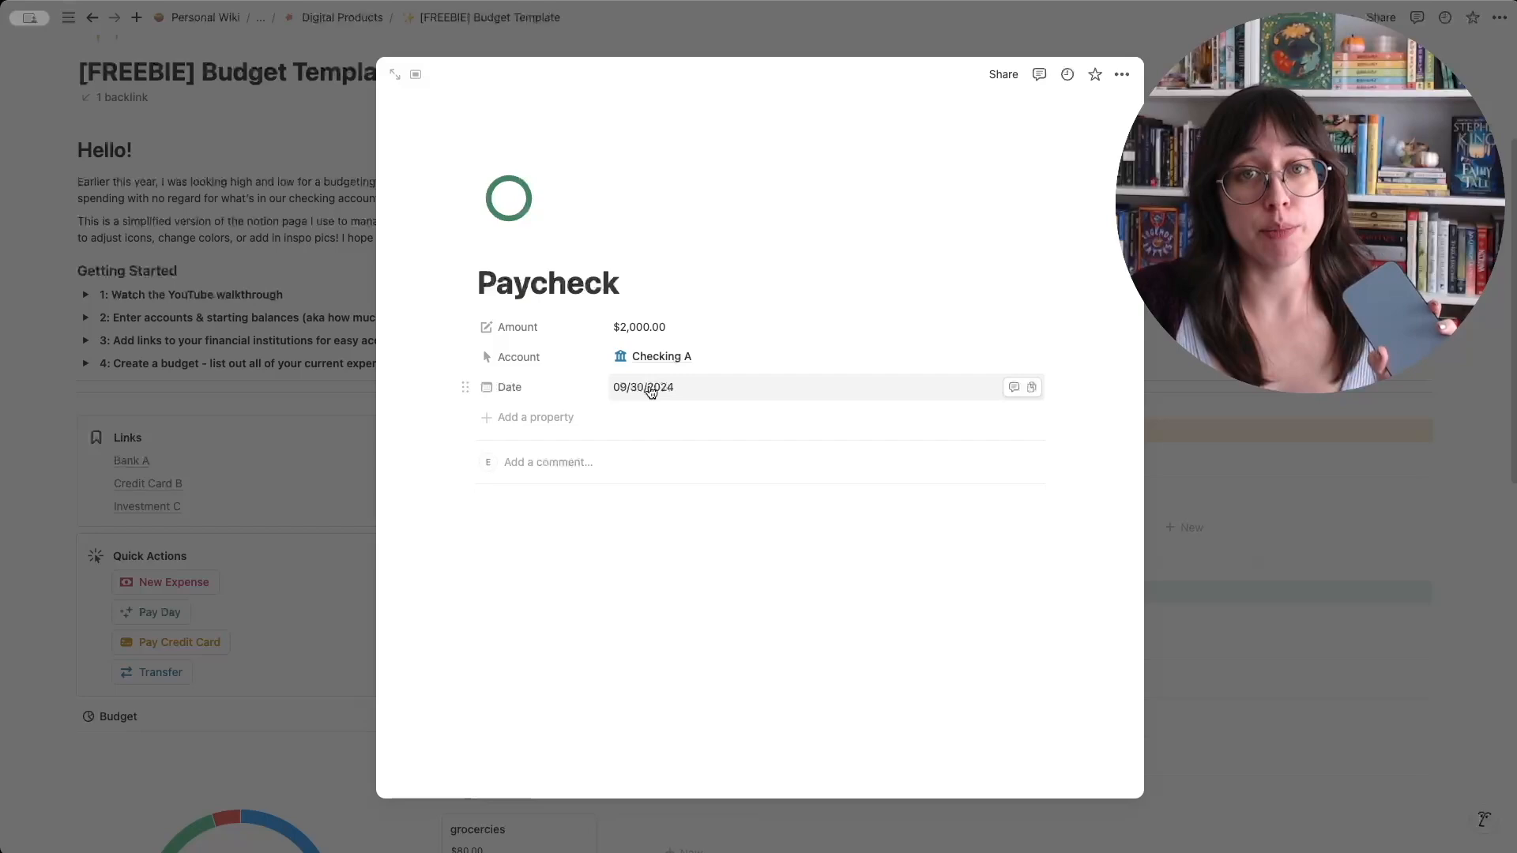
left_click(288, 477)
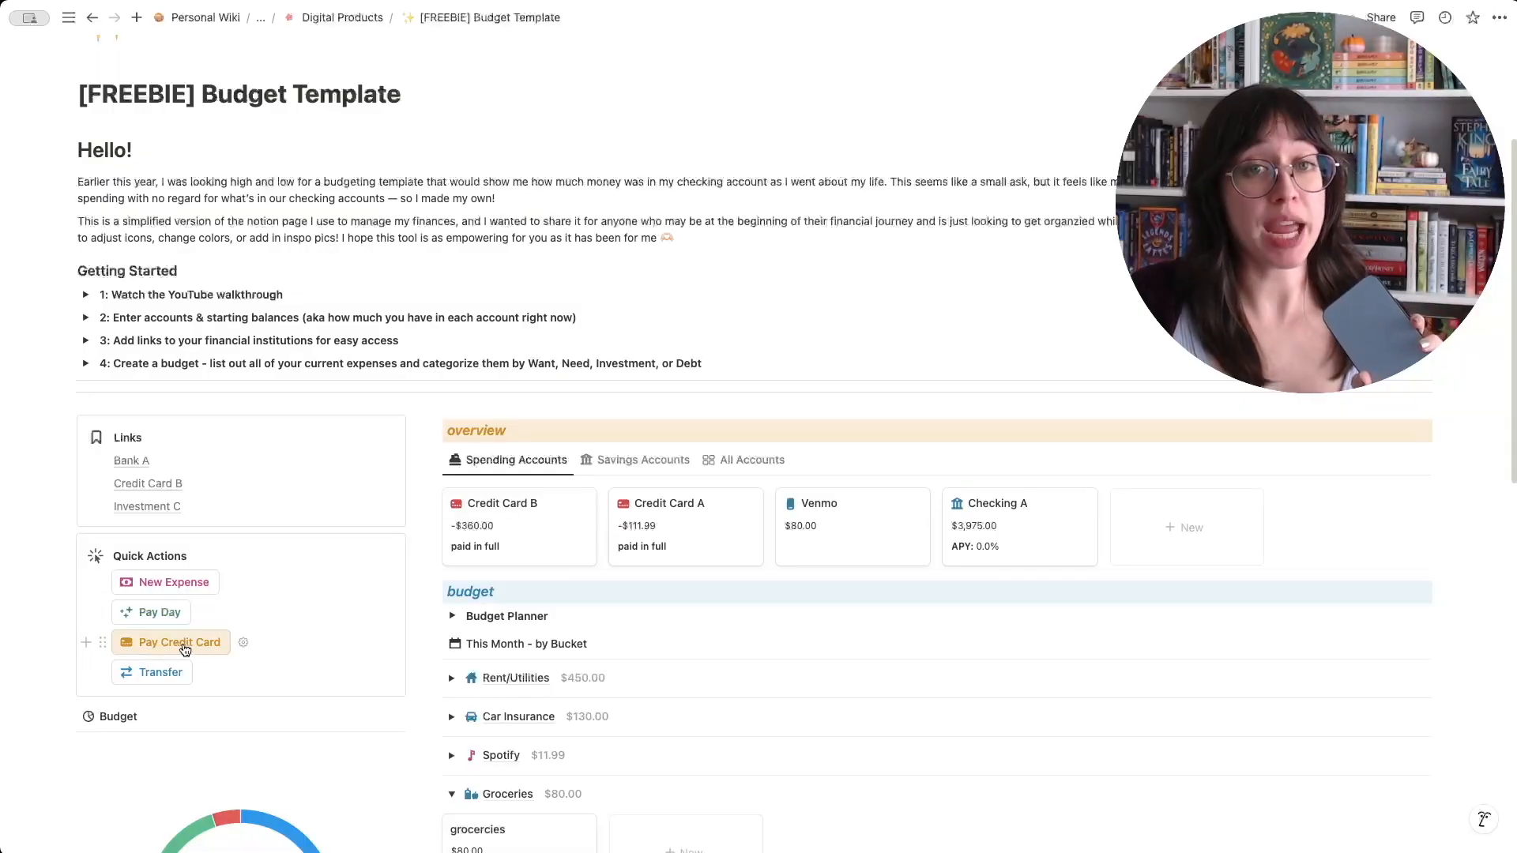
- Start a credit card payment and, under Select Credit Card, choose Credit Card B with an amount of $100
left_click(185, 649)
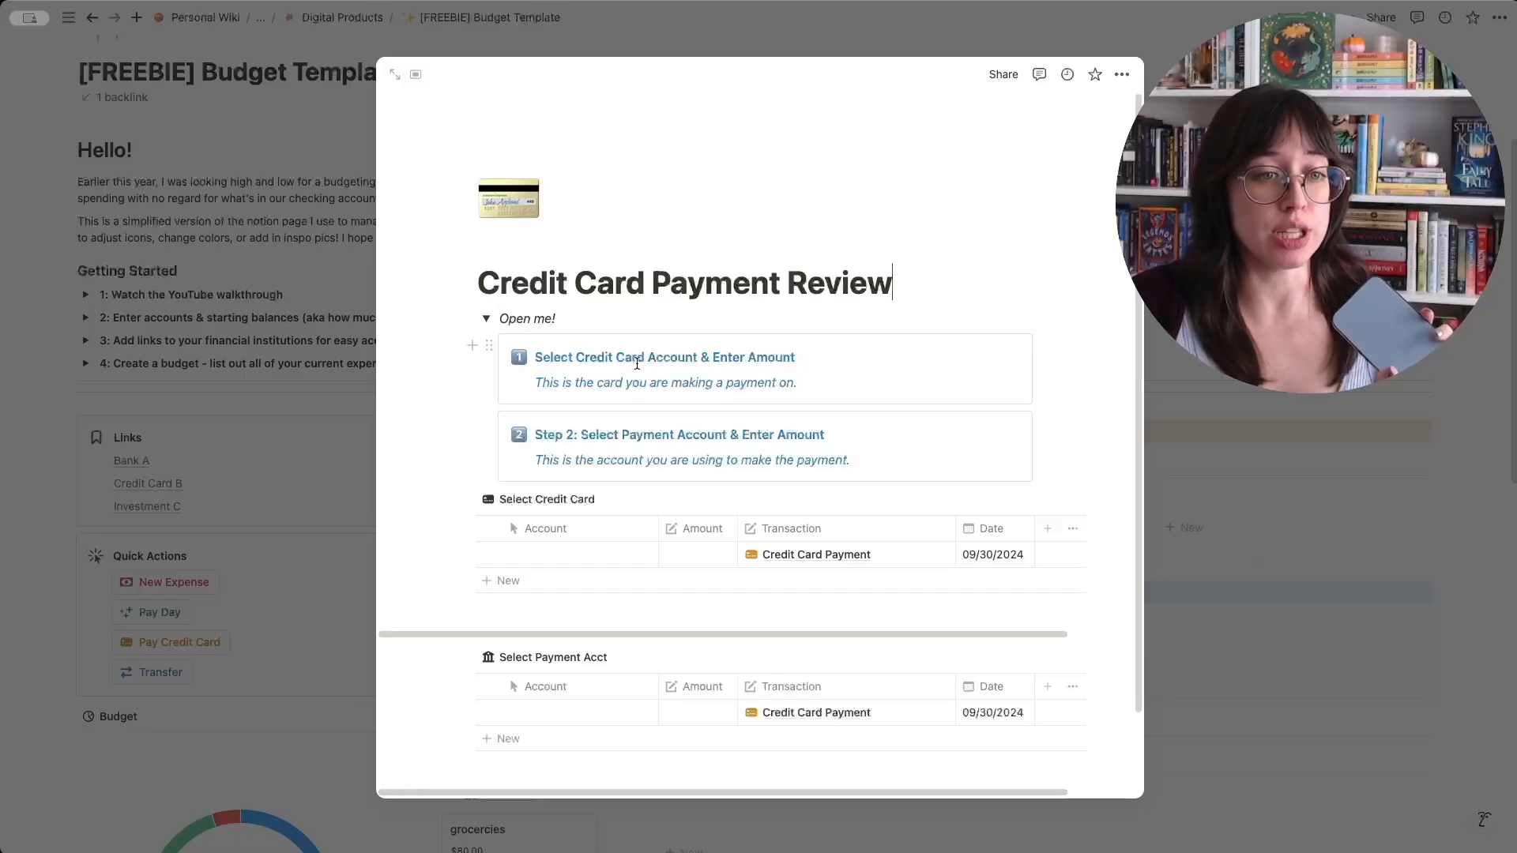
left_click(608, 554)
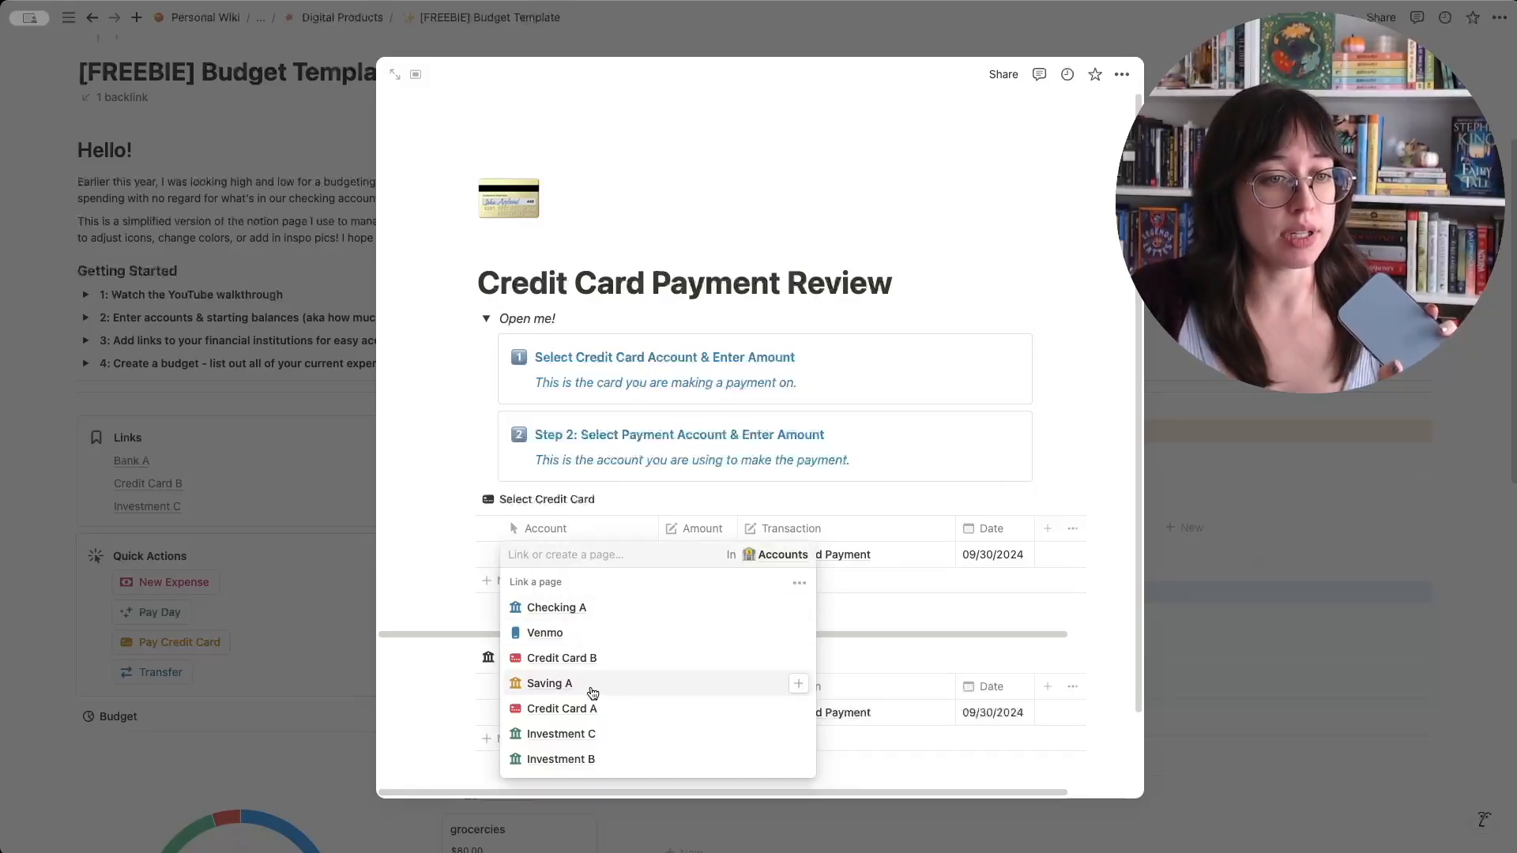
left_click(594, 660)
left_click(685, 561)
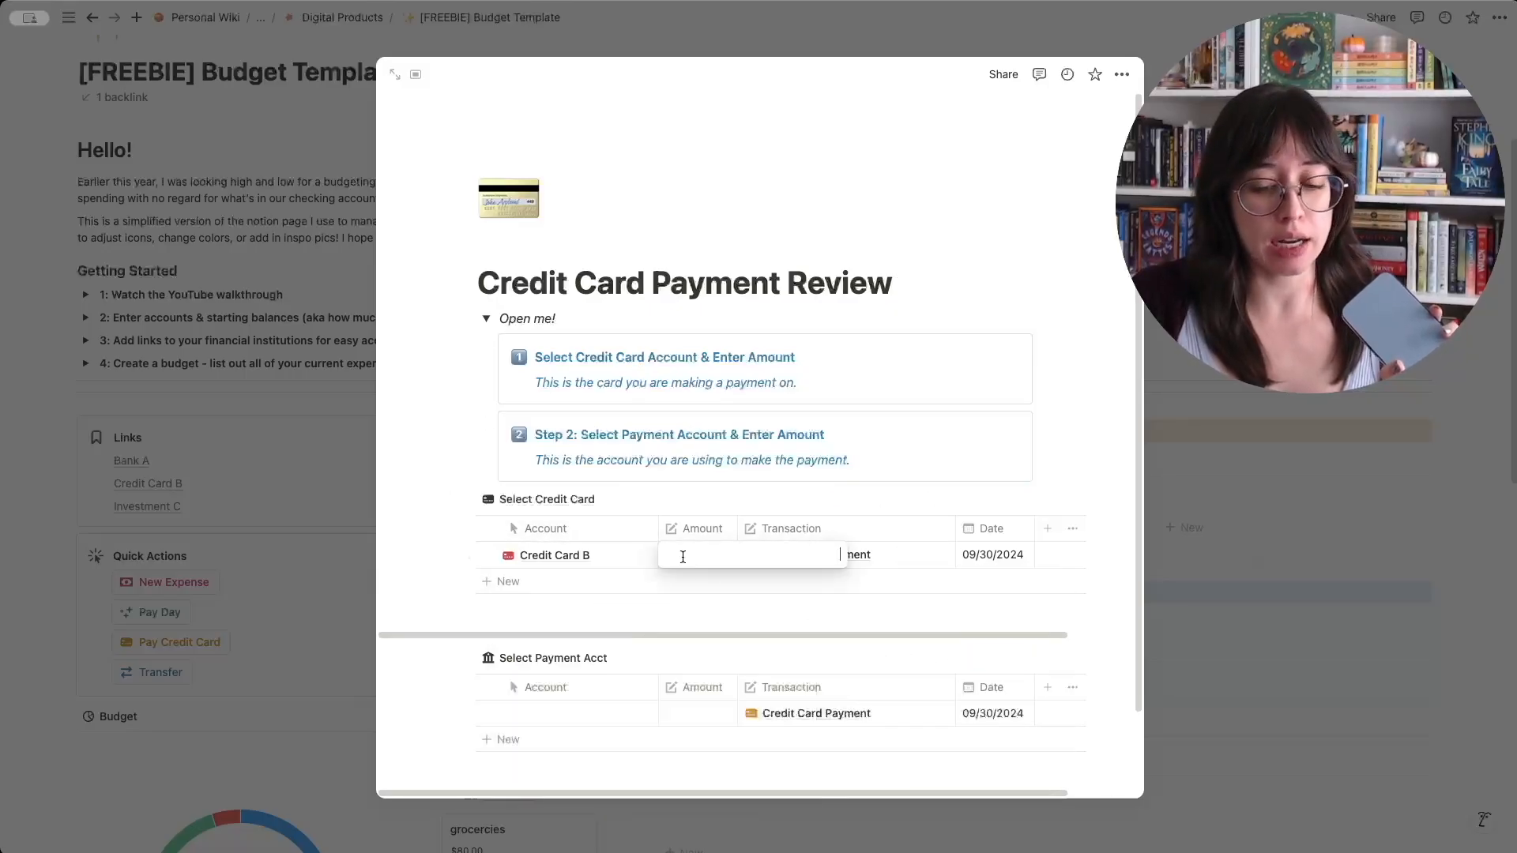
type("100")
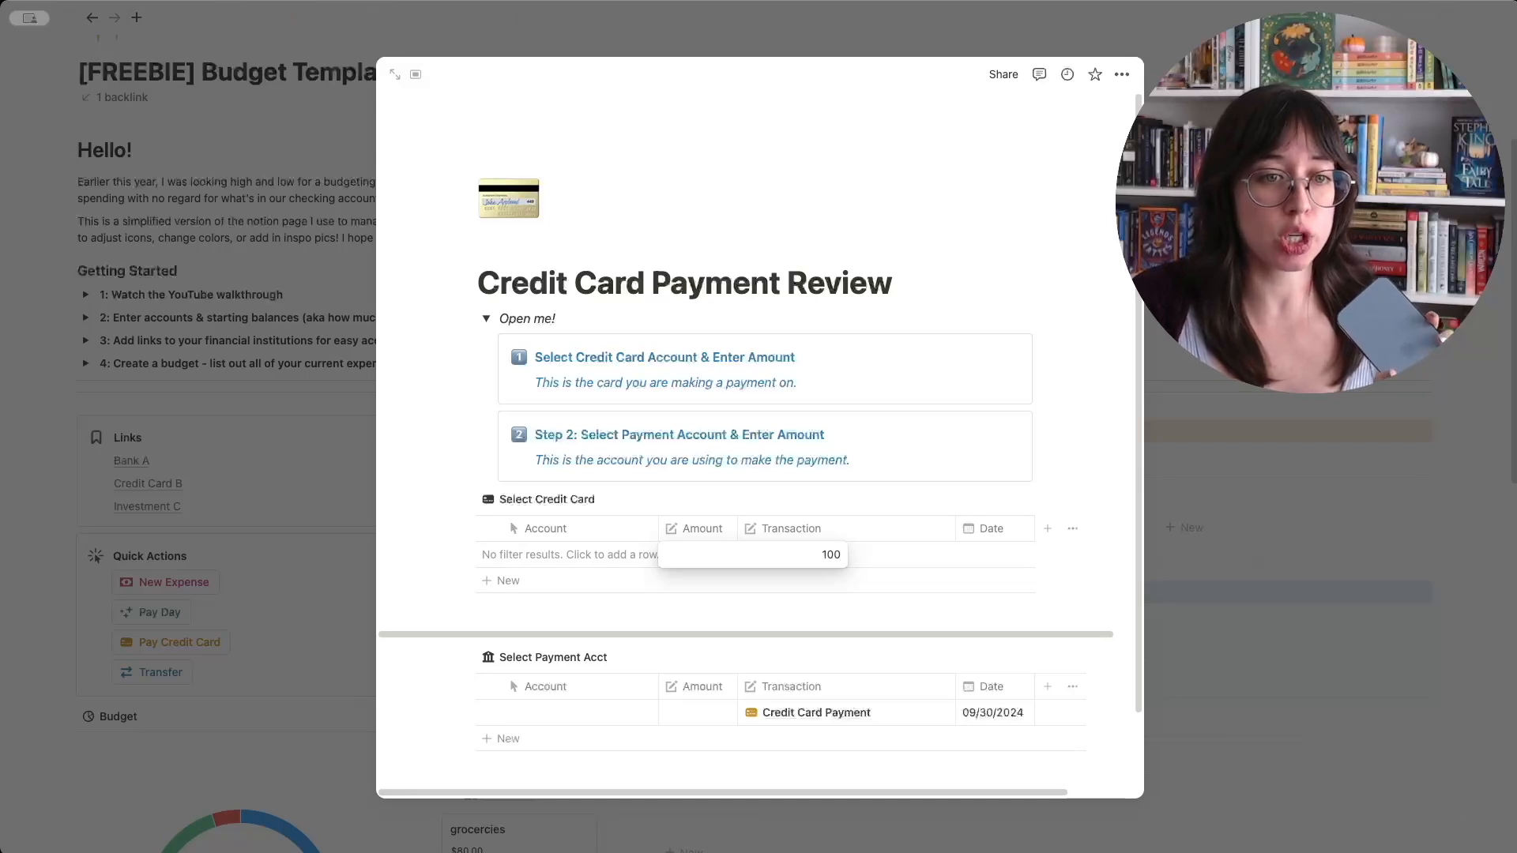
key("Return")
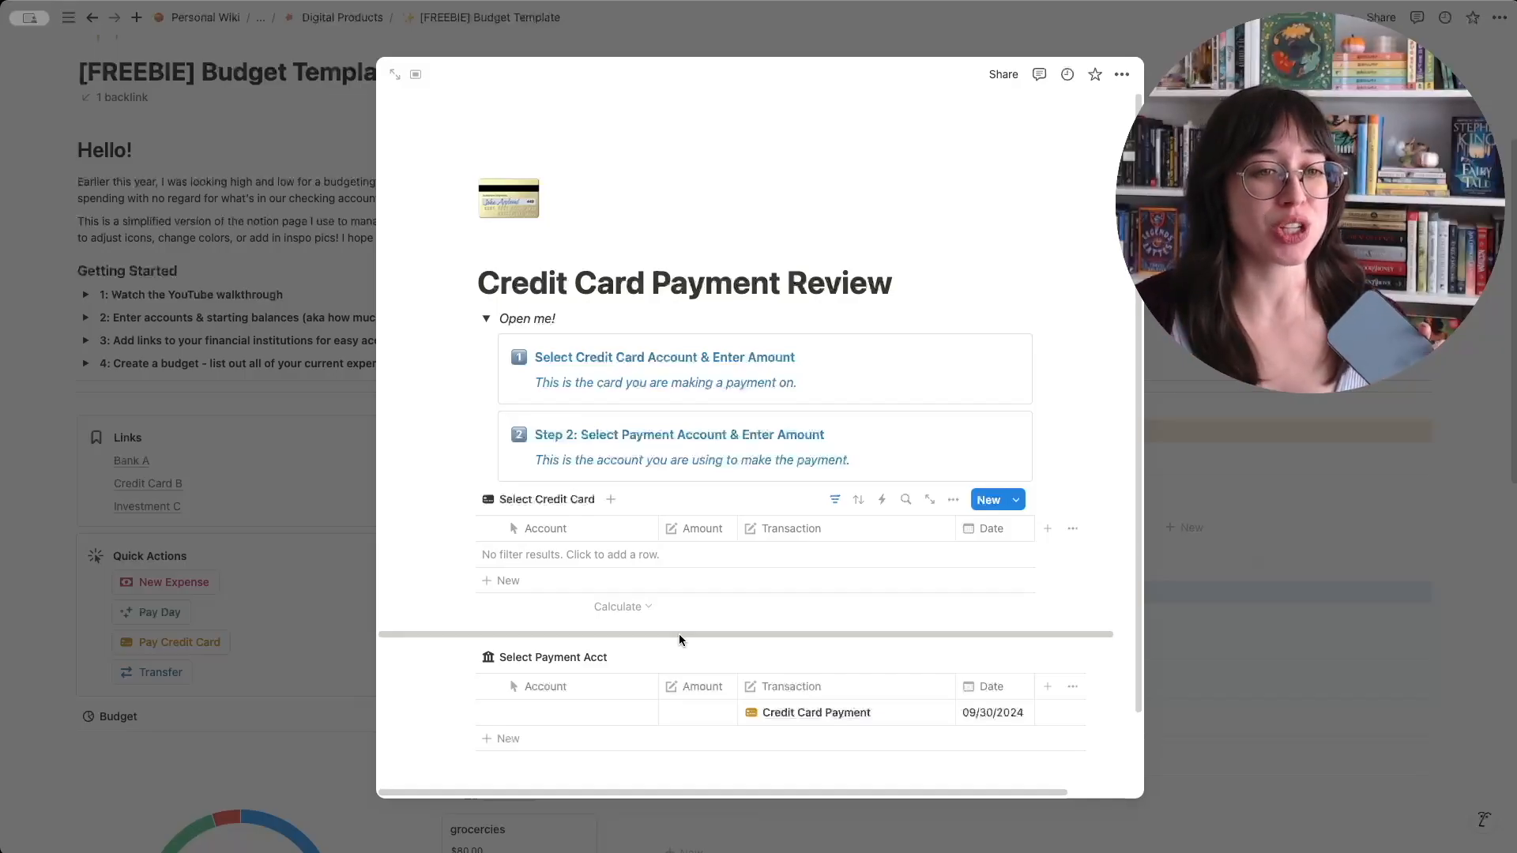
- Set Checking A as the payment account with an amount of $100, and check the payment on Credit Card B's page
left_click(562, 715)
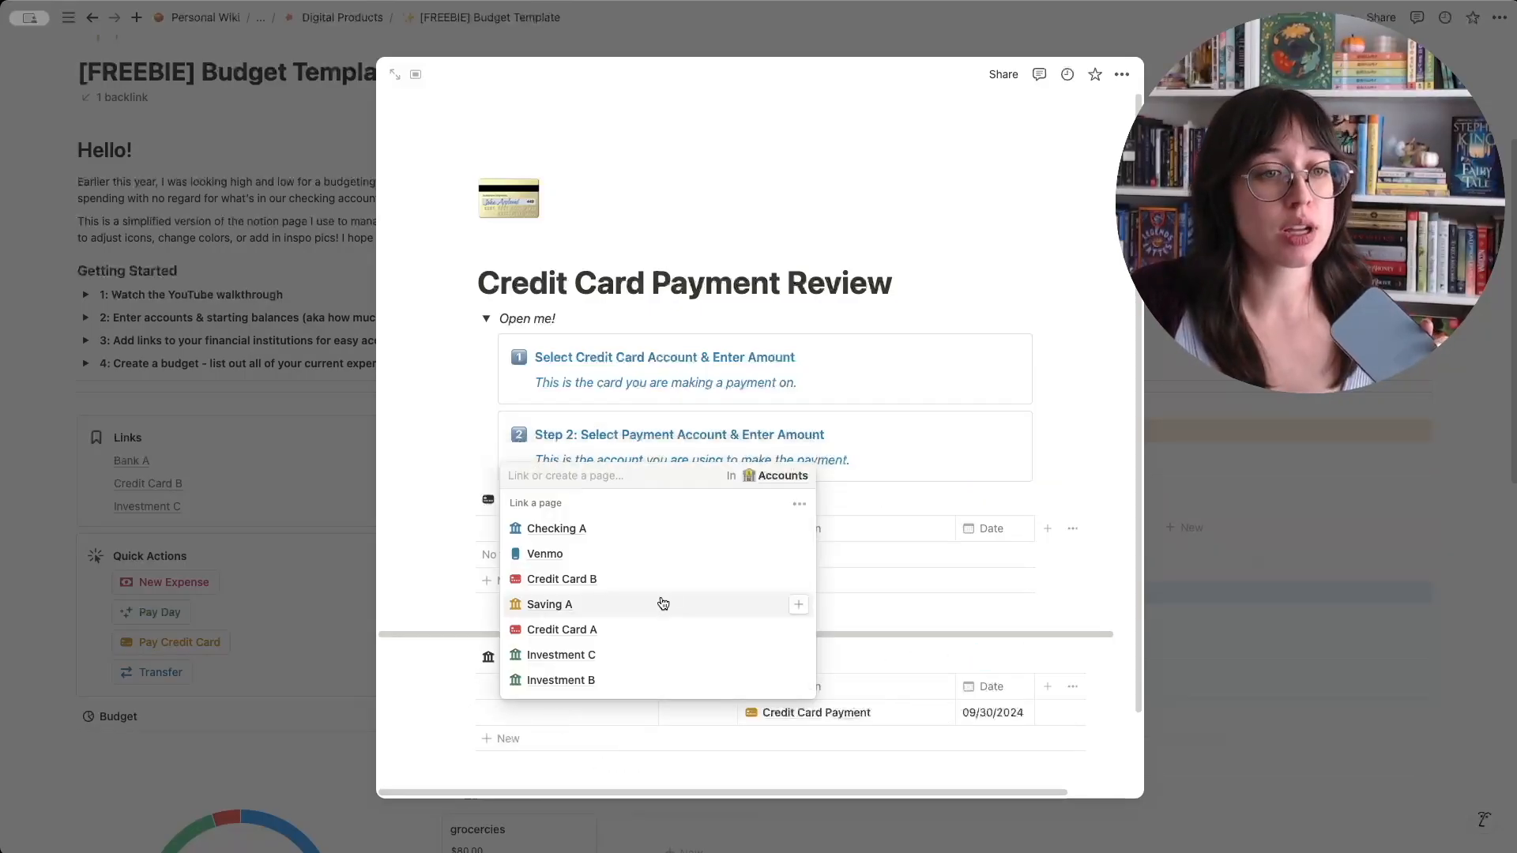
left_click(624, 537)
left_click(698, 711)
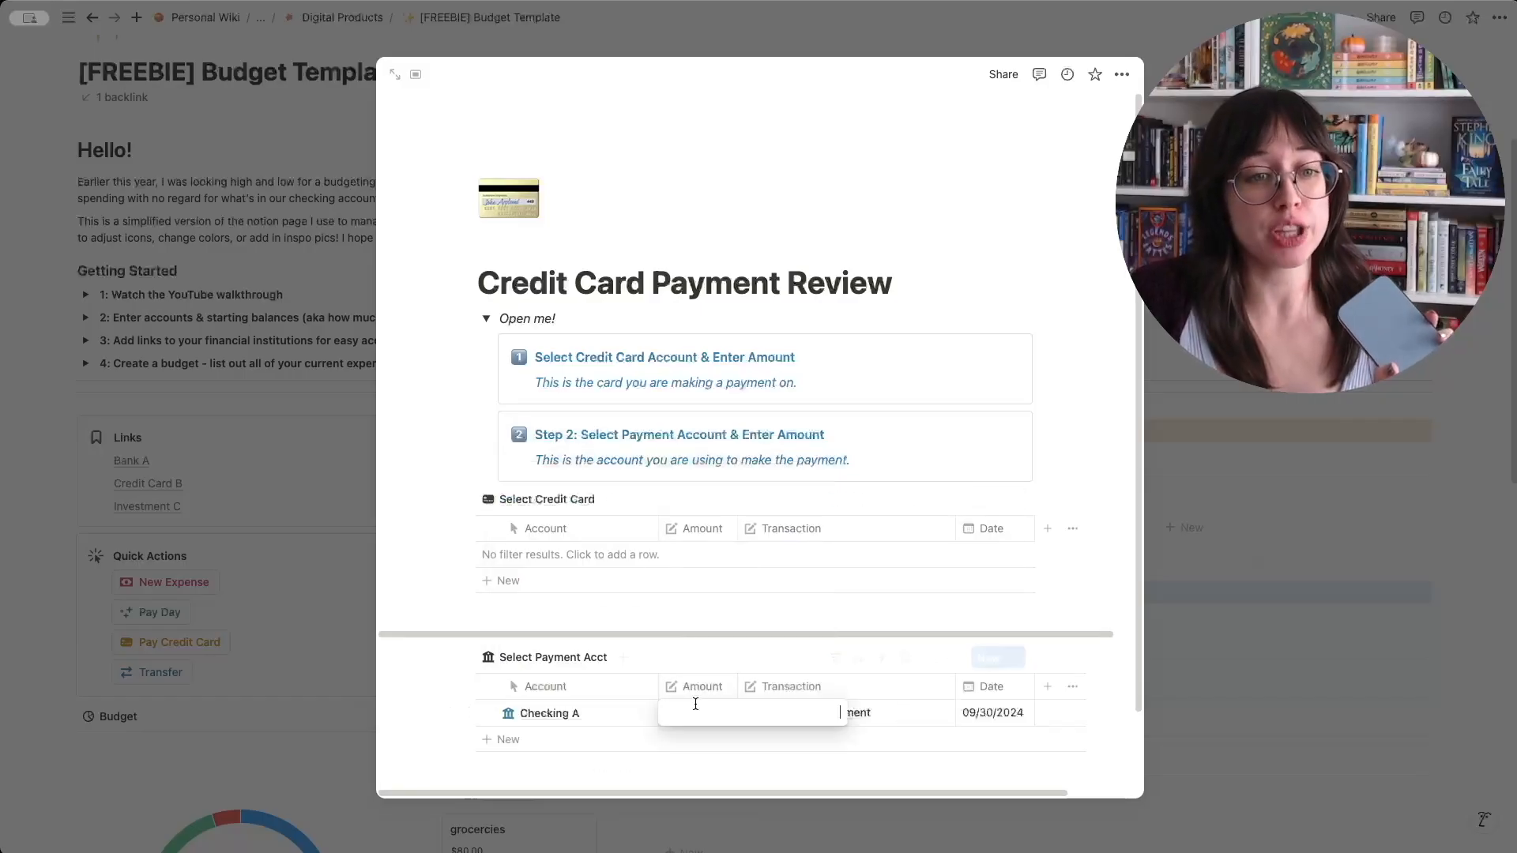
type("100")
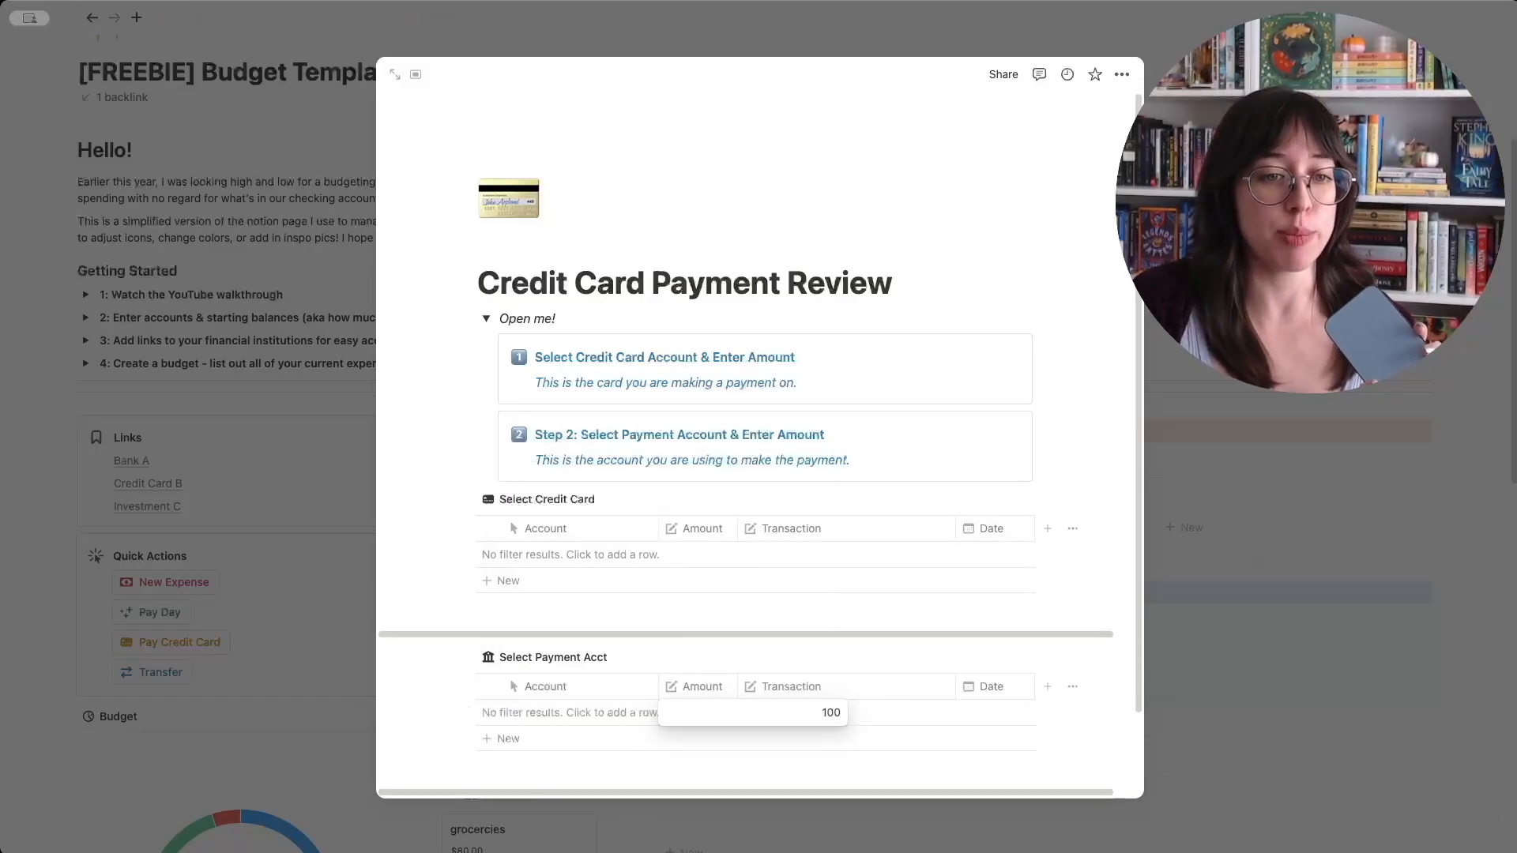
key("Return")
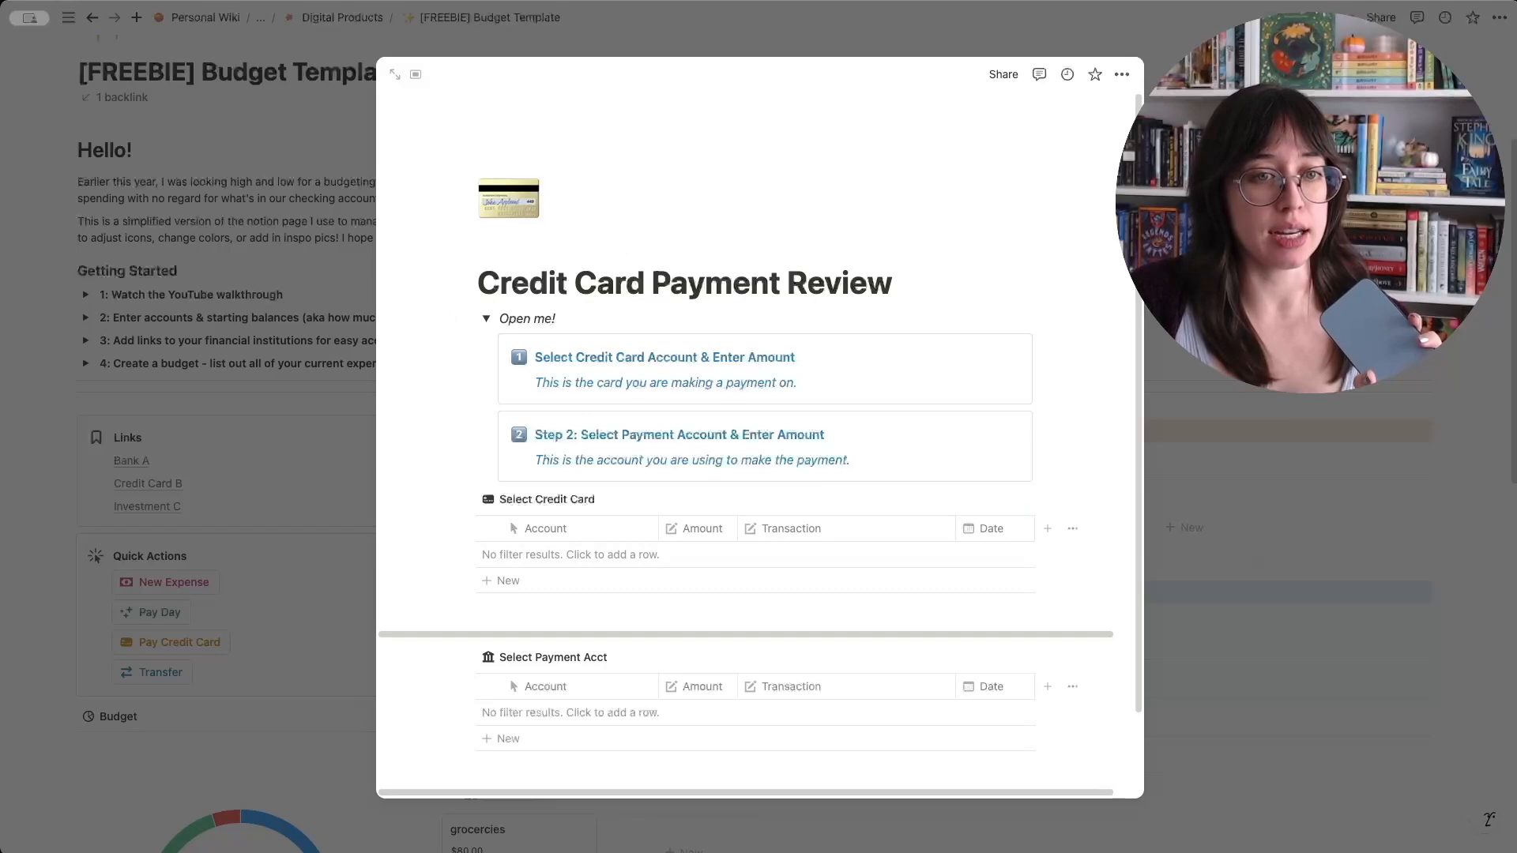
key("Escape")
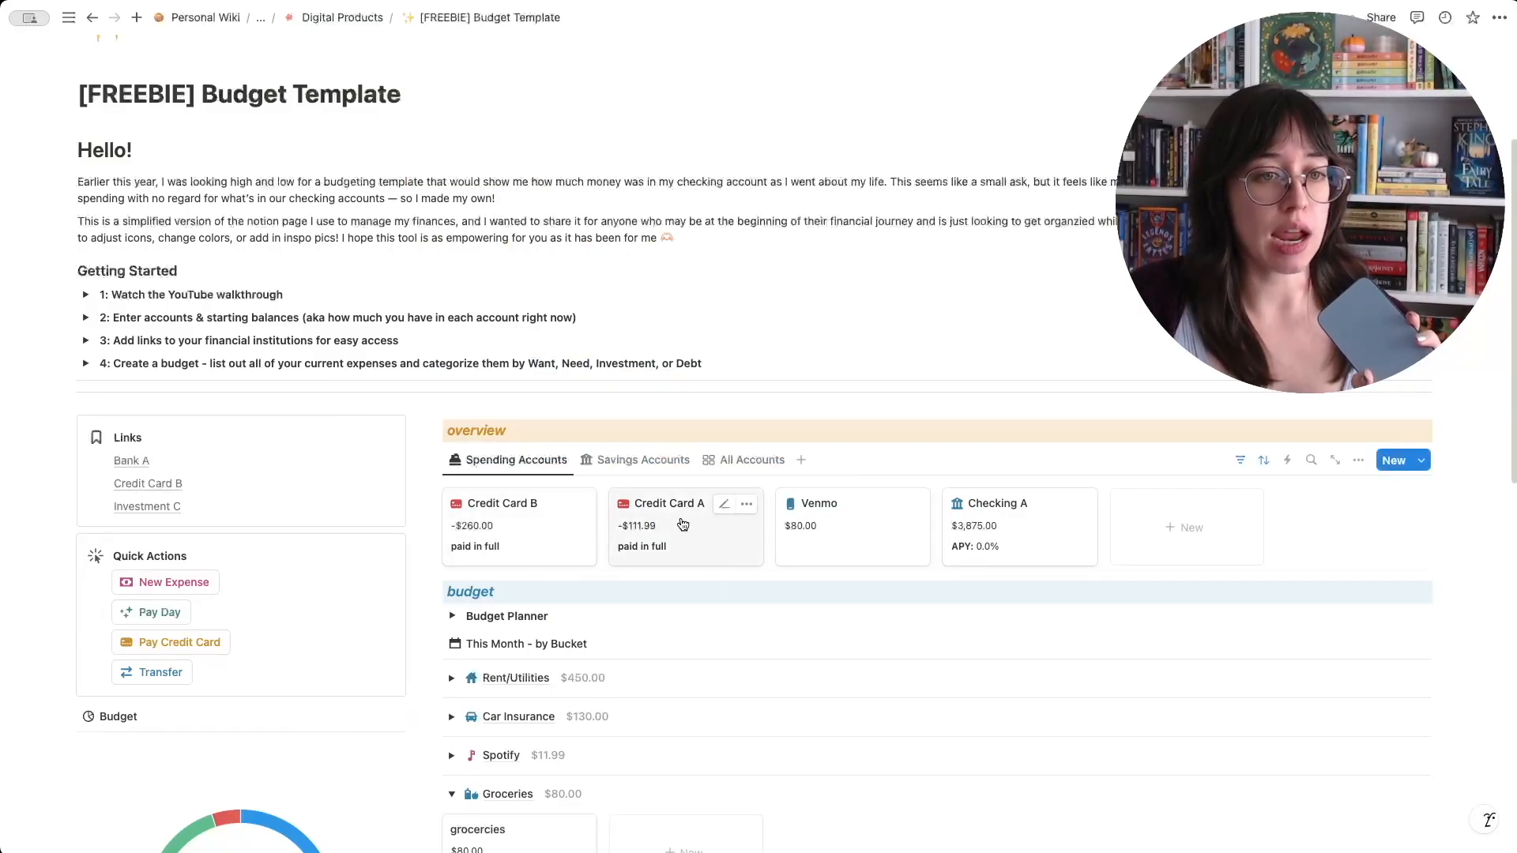
left_click(553, 535)
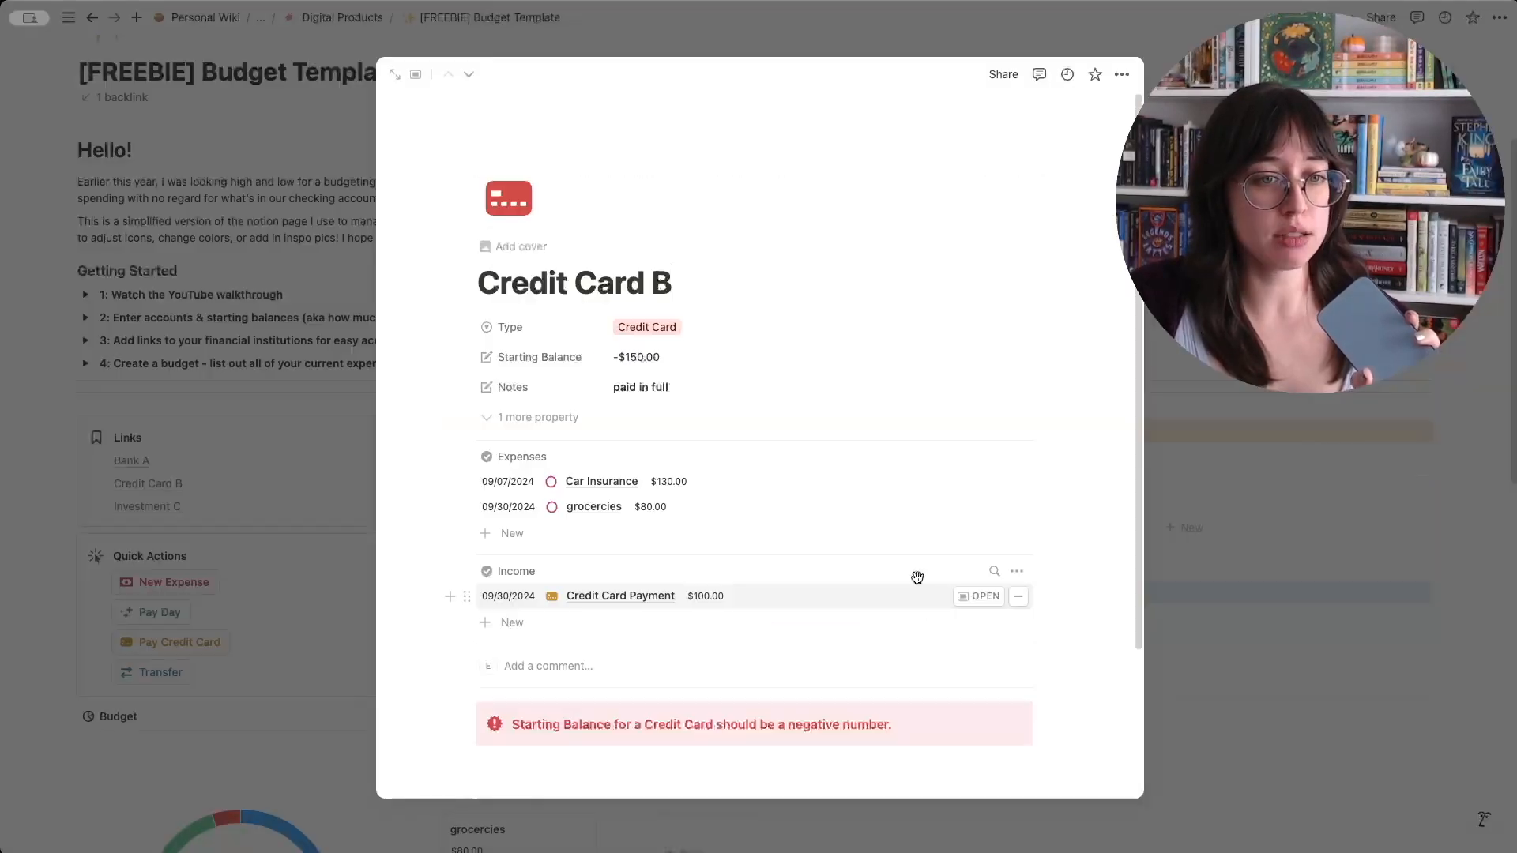
left_click(143, 680)
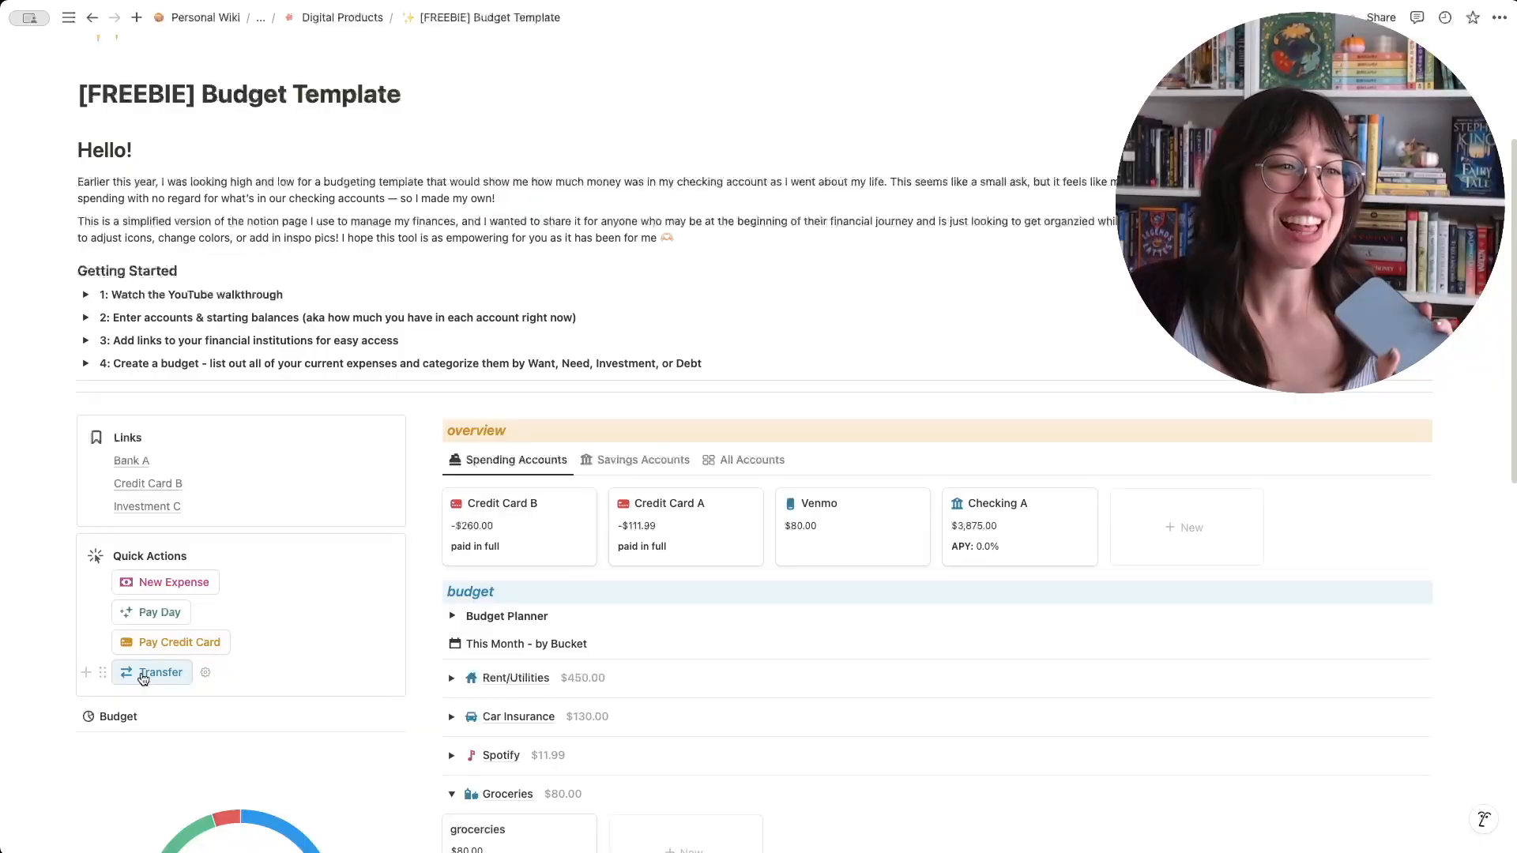
- Record a transfer of $50 from Checking A to Saving A
left_click(144, 674)
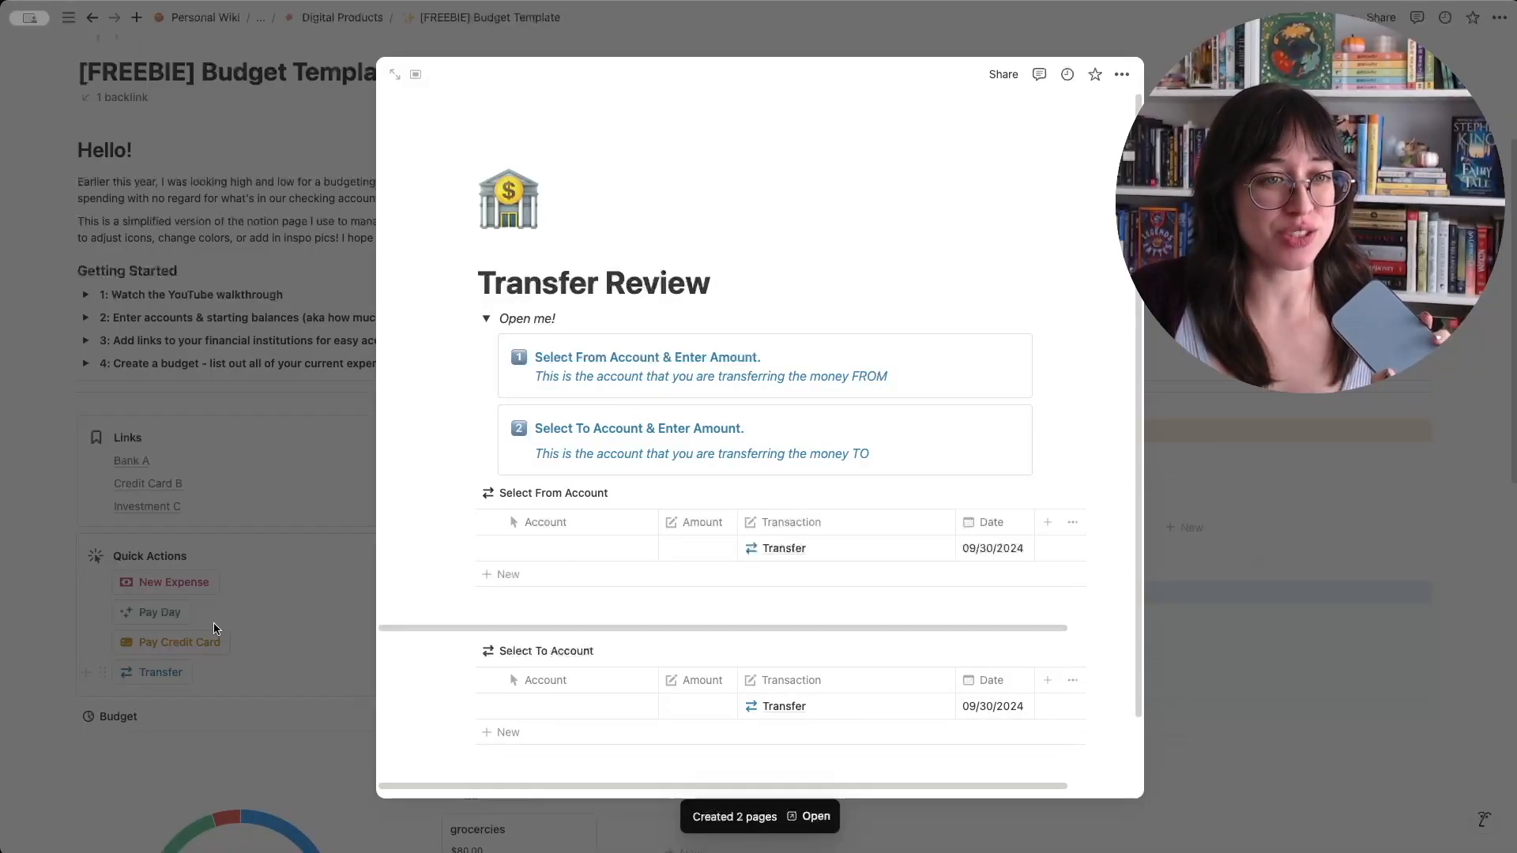
left_click(728, 304)
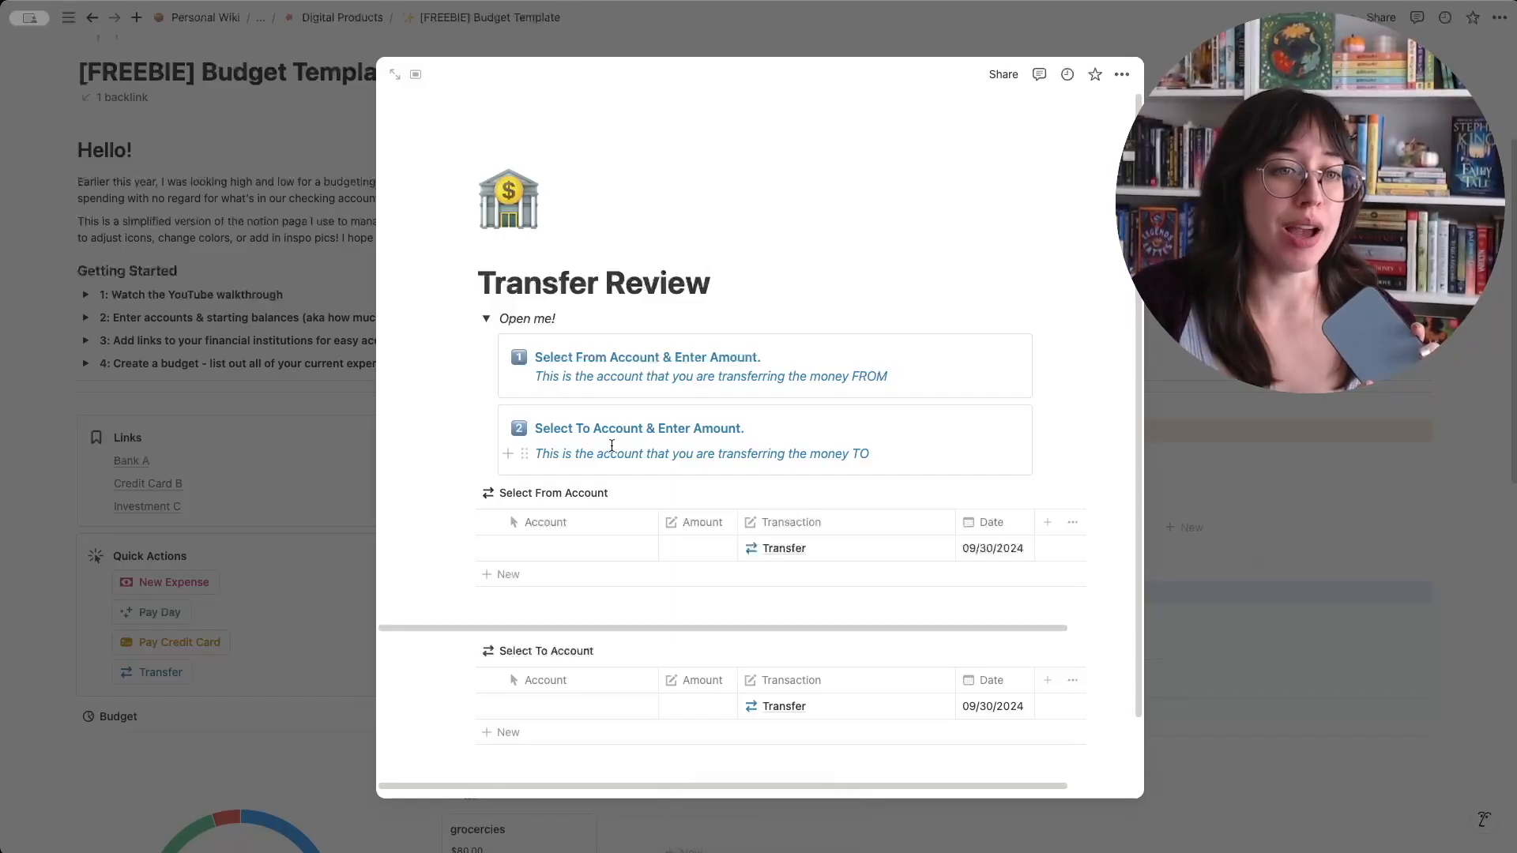
left_click(558, 548)
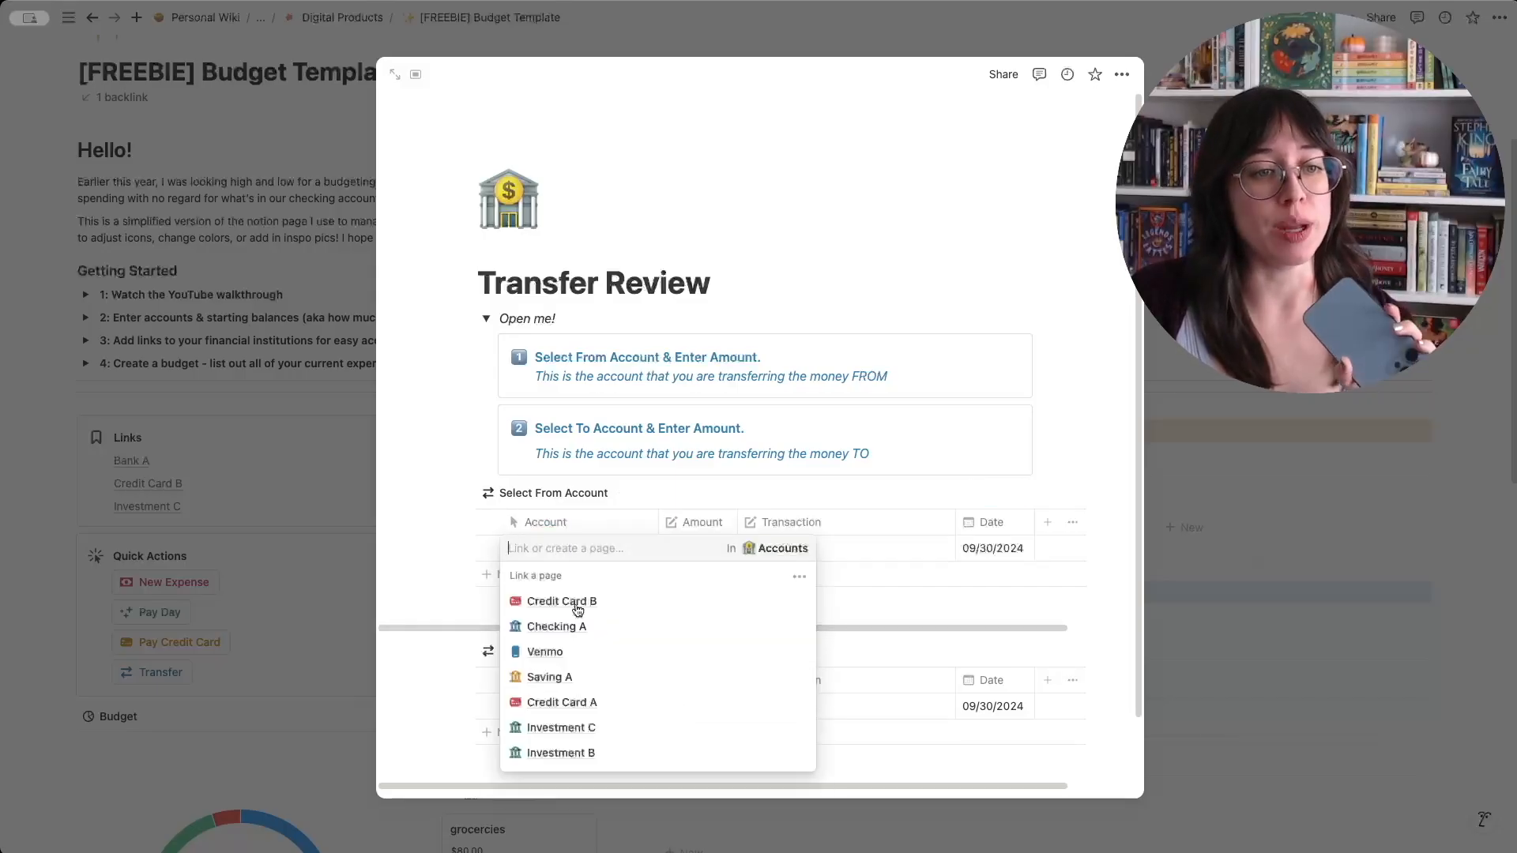
left_click(556, 627)
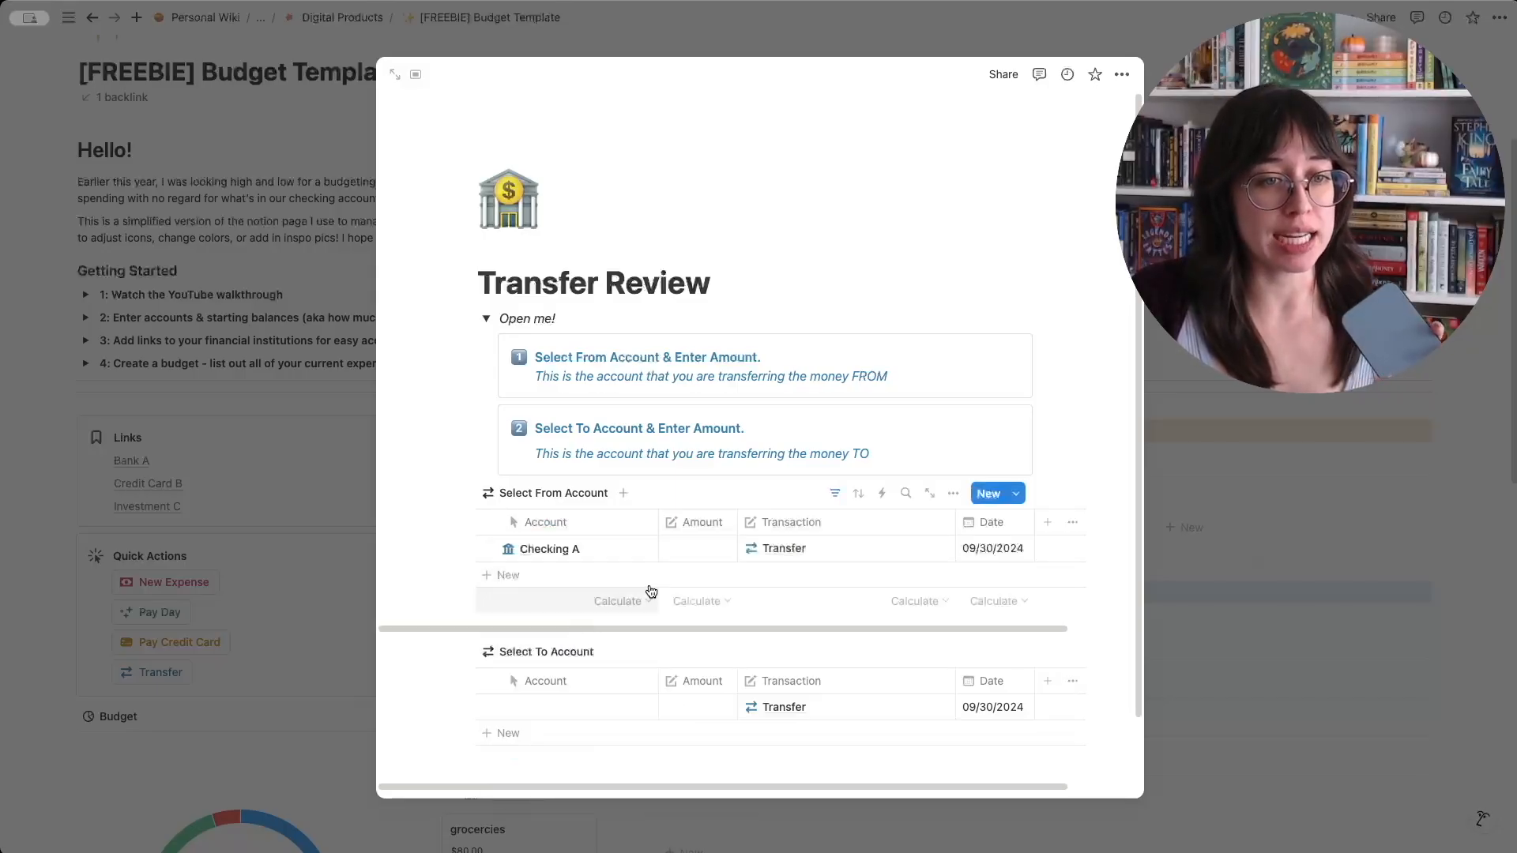
left_click(695, 550)
type("50")
key("Return")
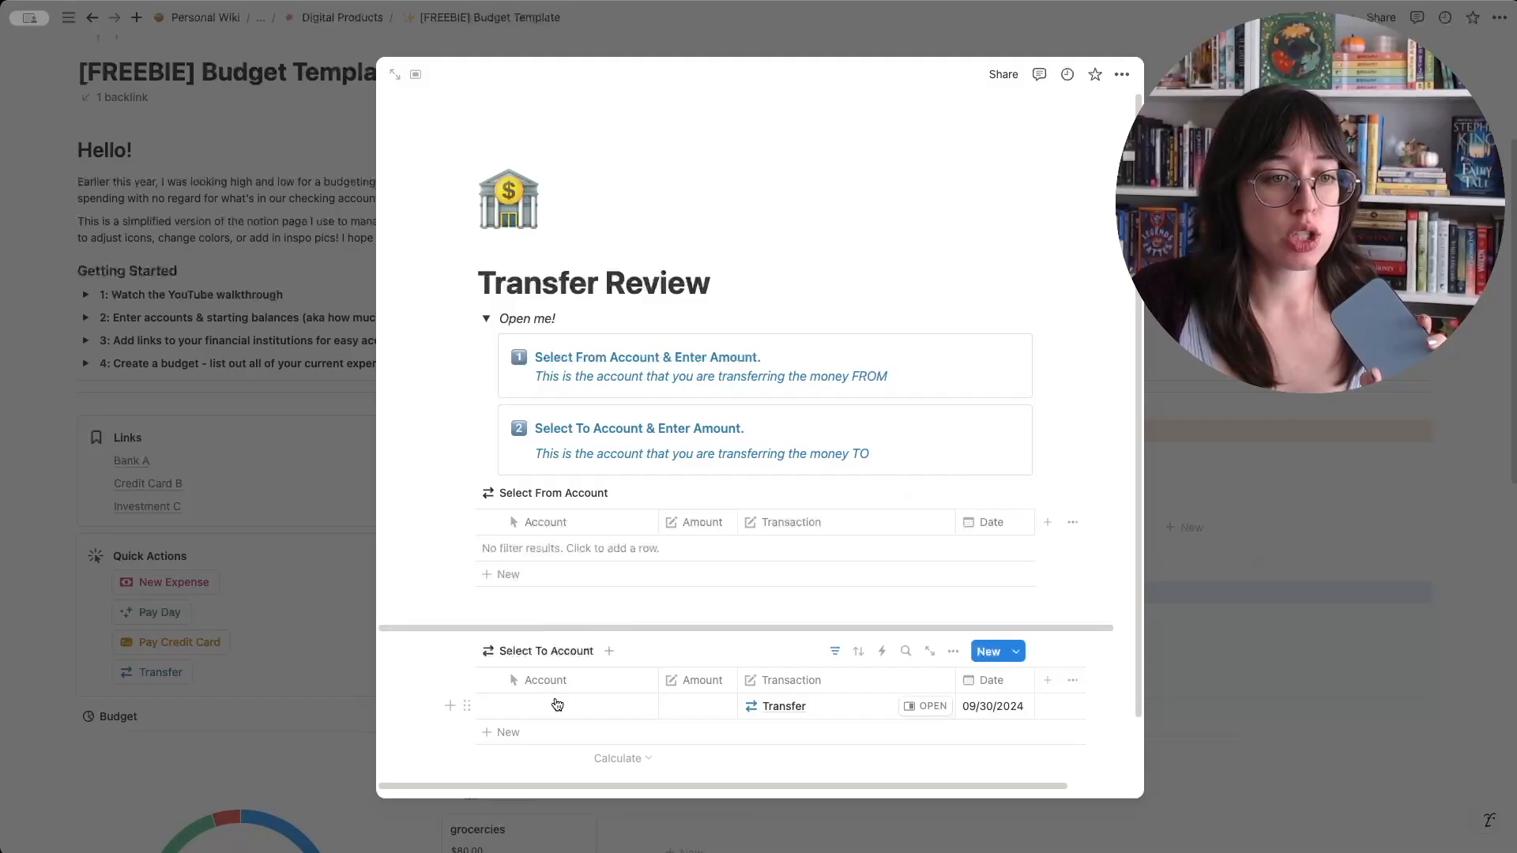
left_click(557, 700)
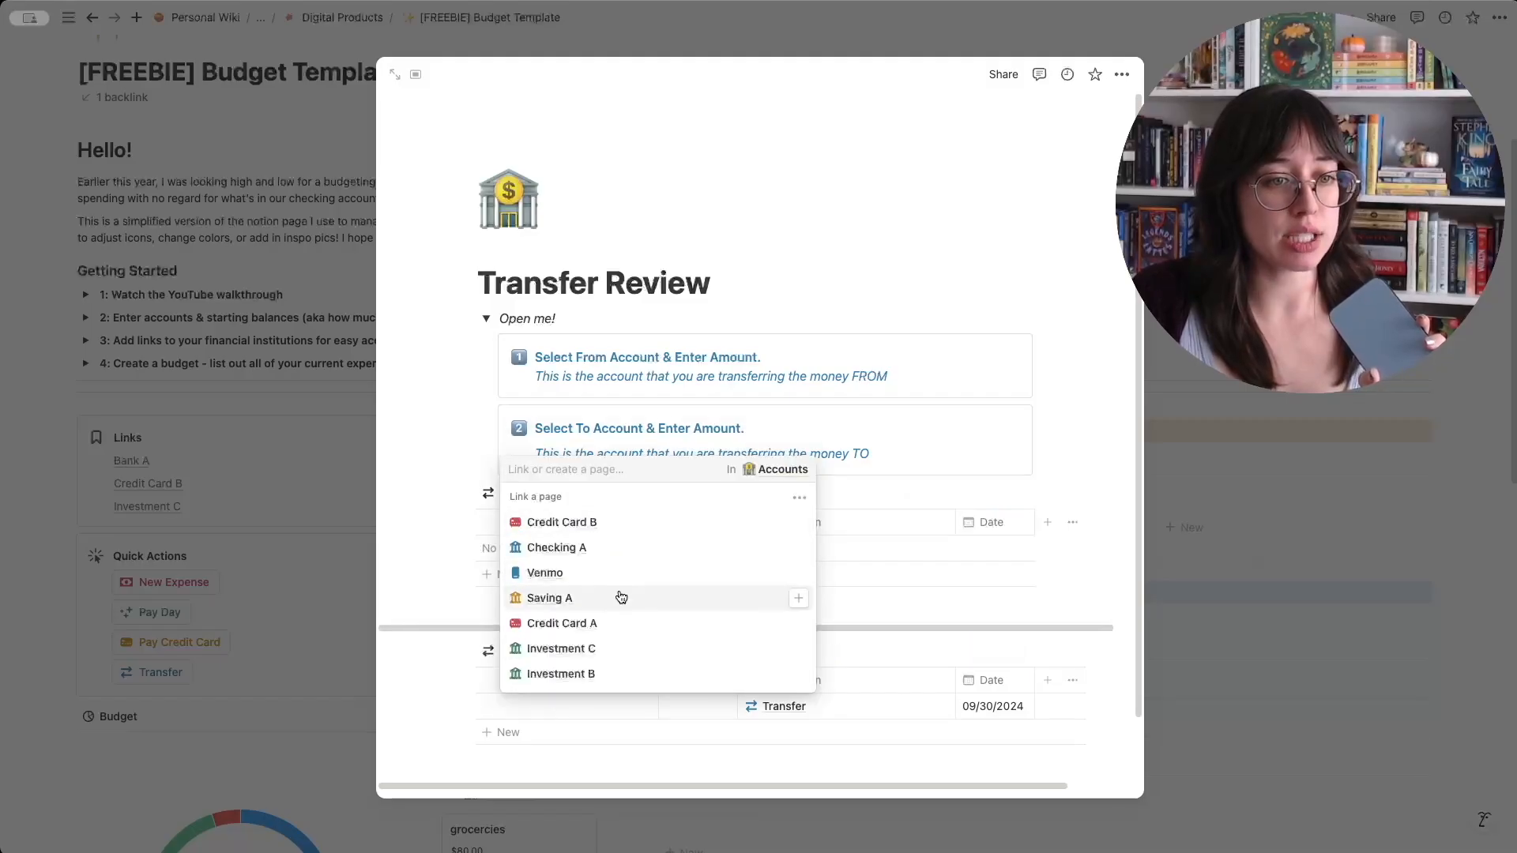
left_click(621, 597)
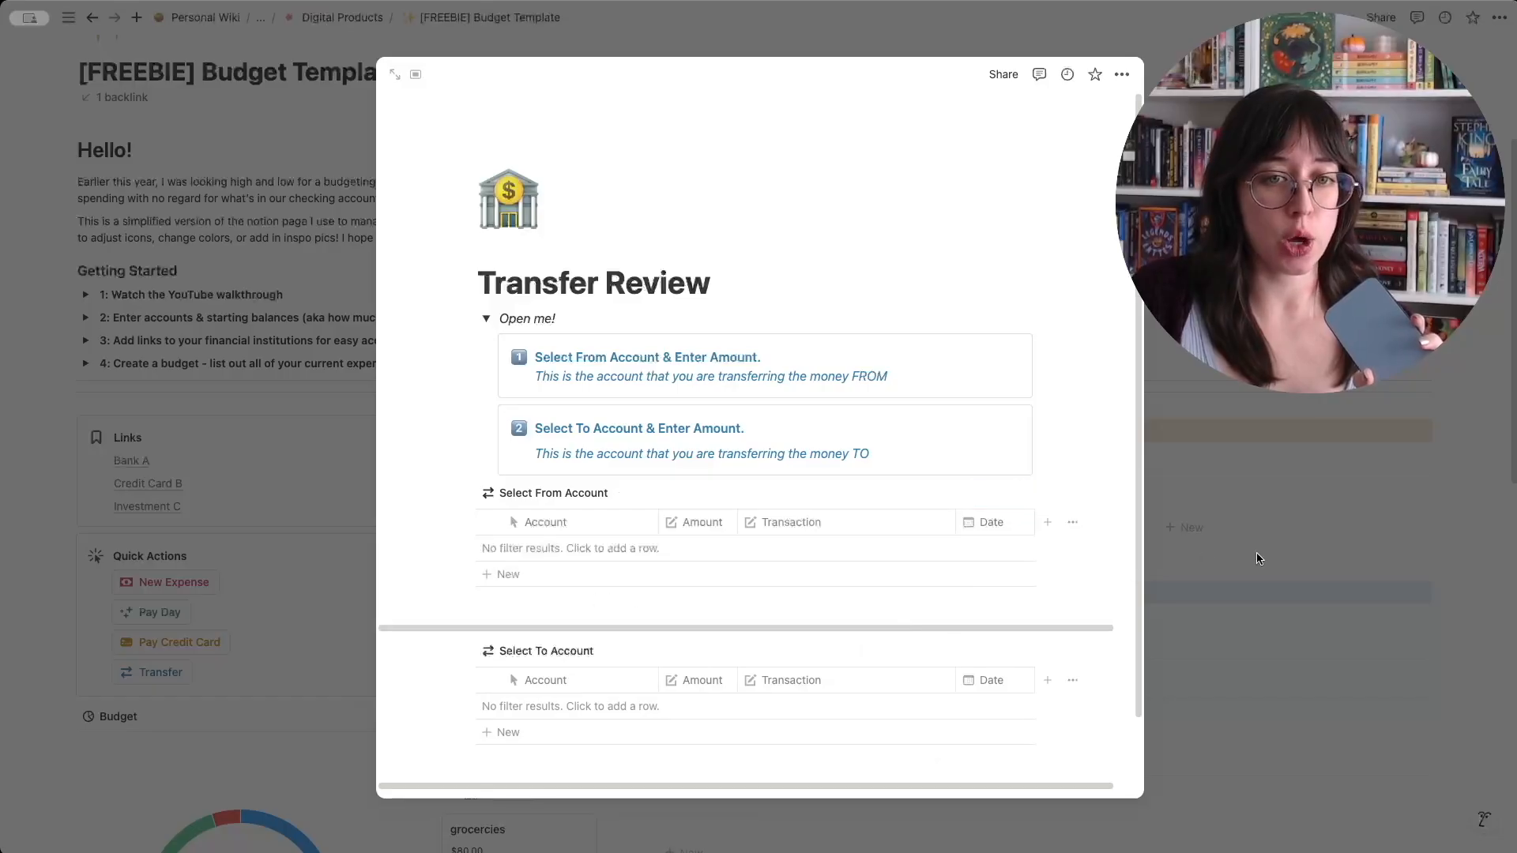
- Close the Transfer Review page and expand Getting Started section 2 for entering accounts and starting balances
left_click(81, 148)
left_click_drag(80, 148, 803, 376)
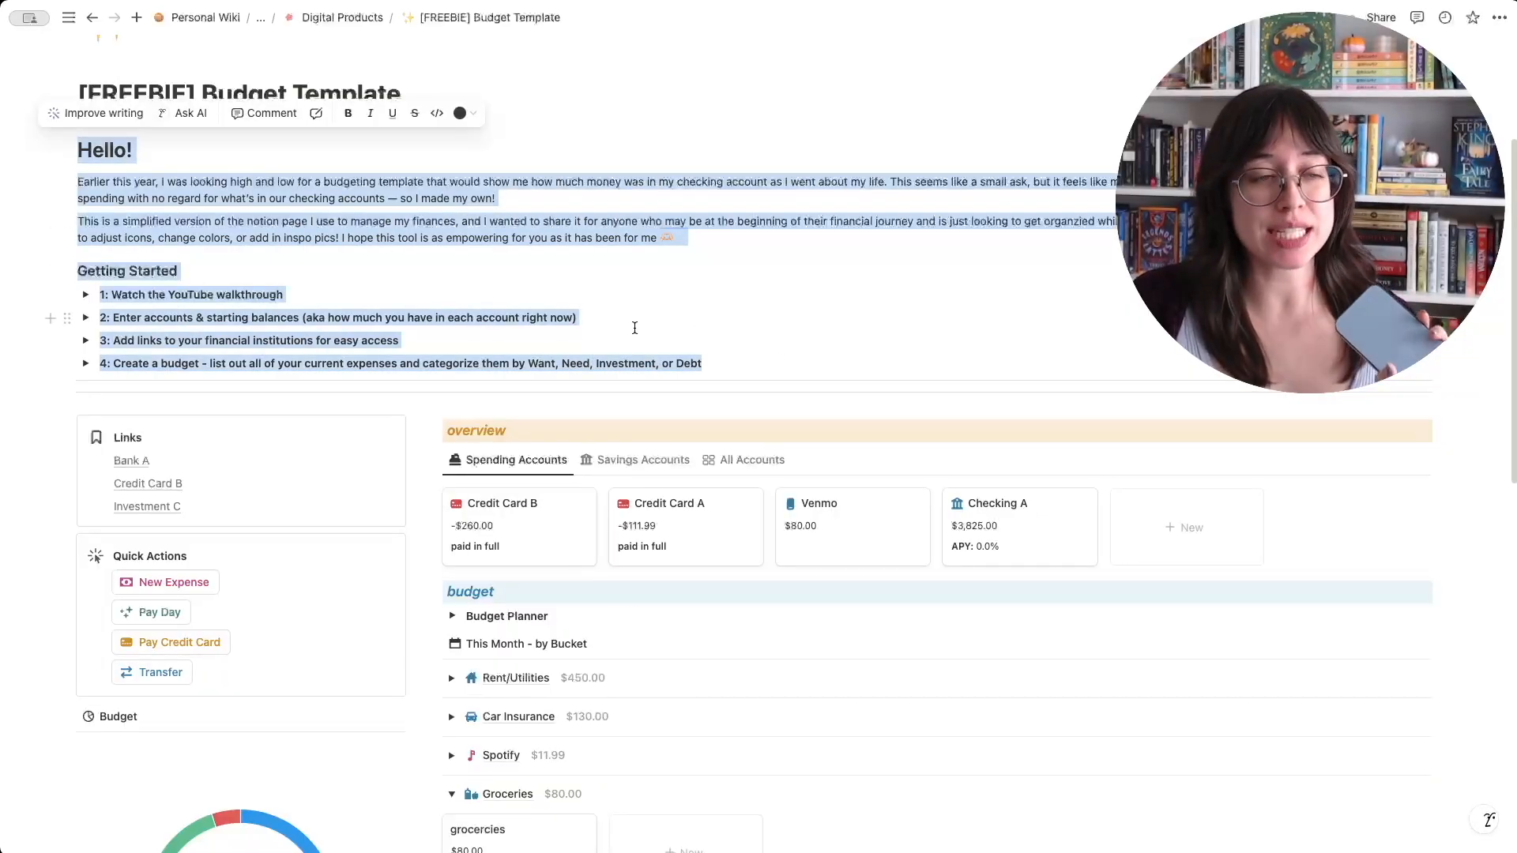
left_click(165, 333)
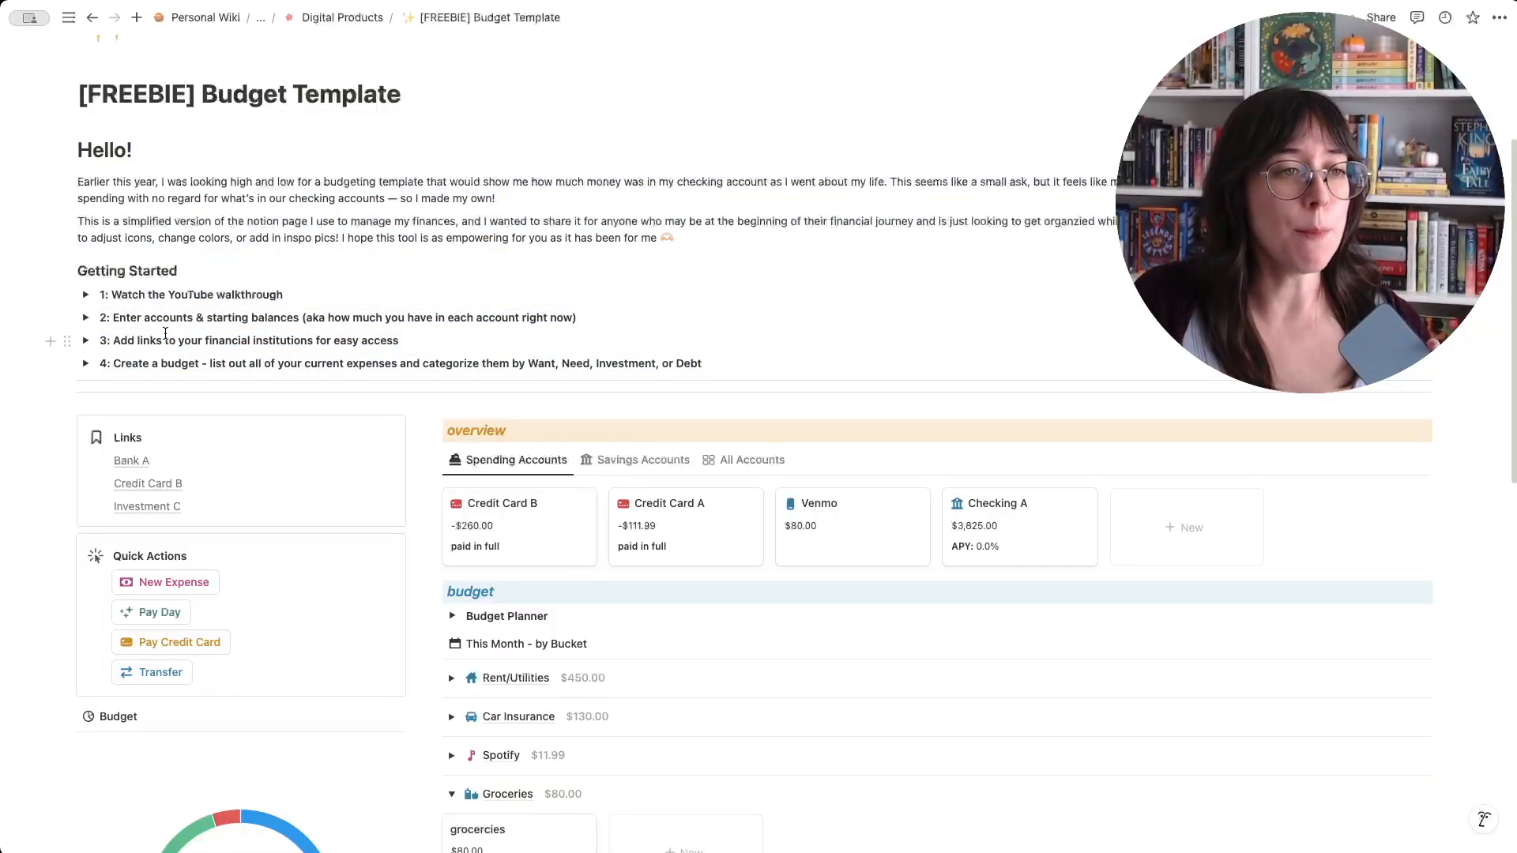
left_click(85, 316)
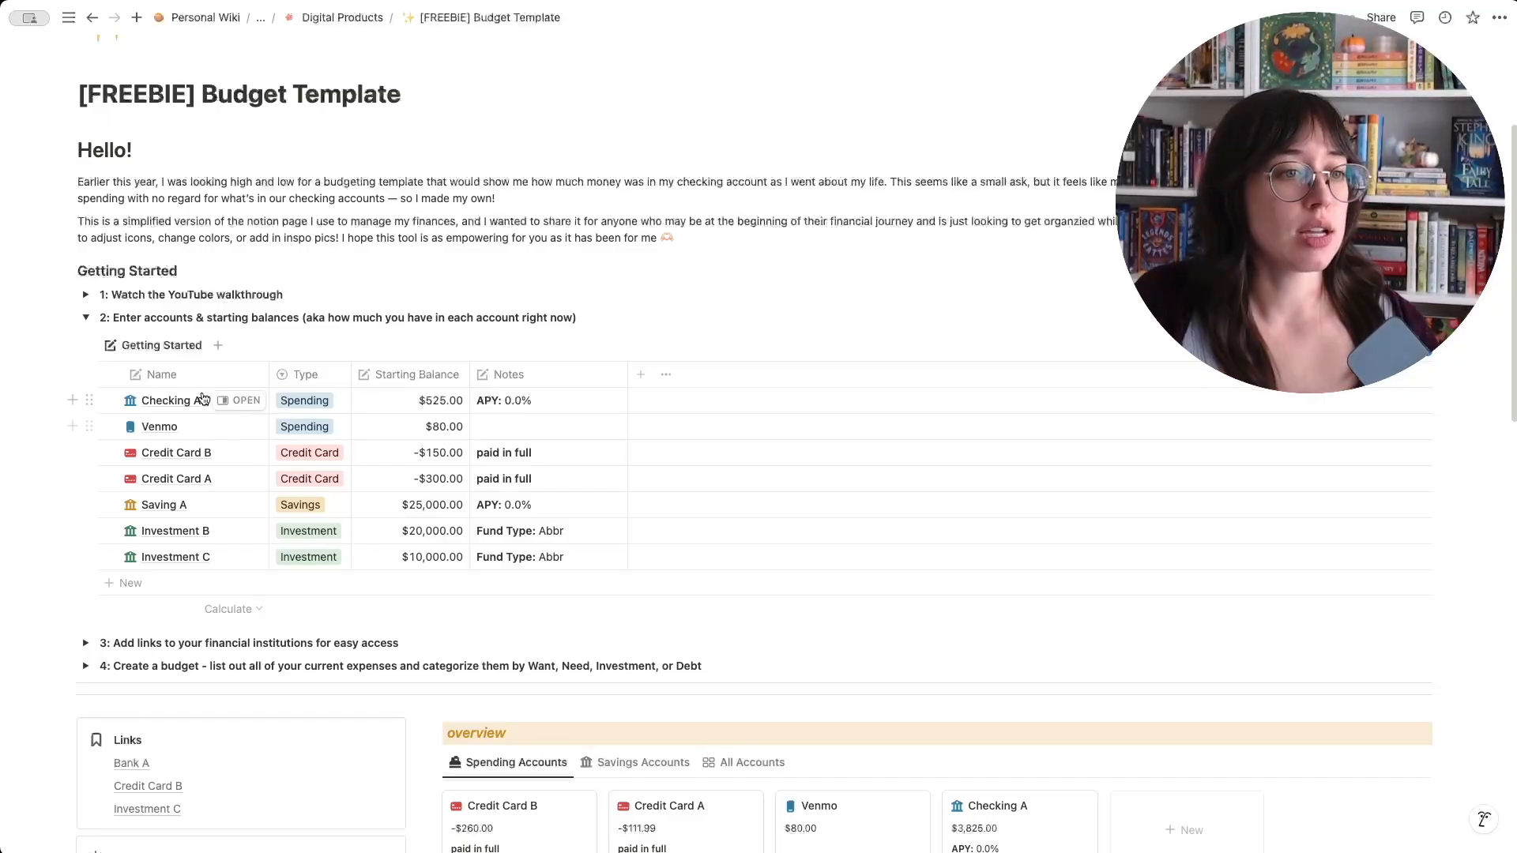
left_click(109, 374)
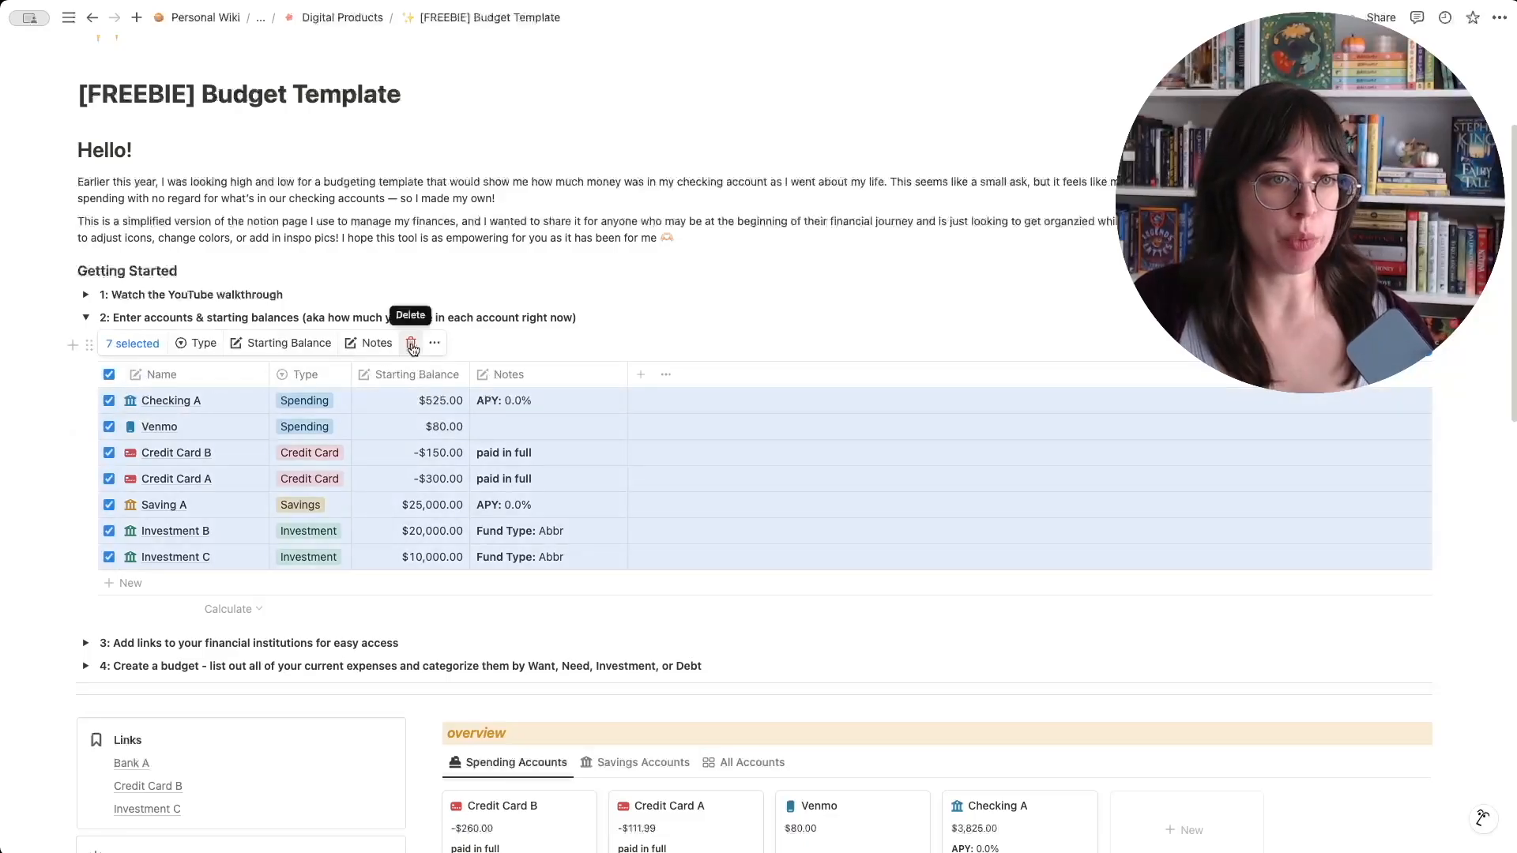
left_click(561, 438)
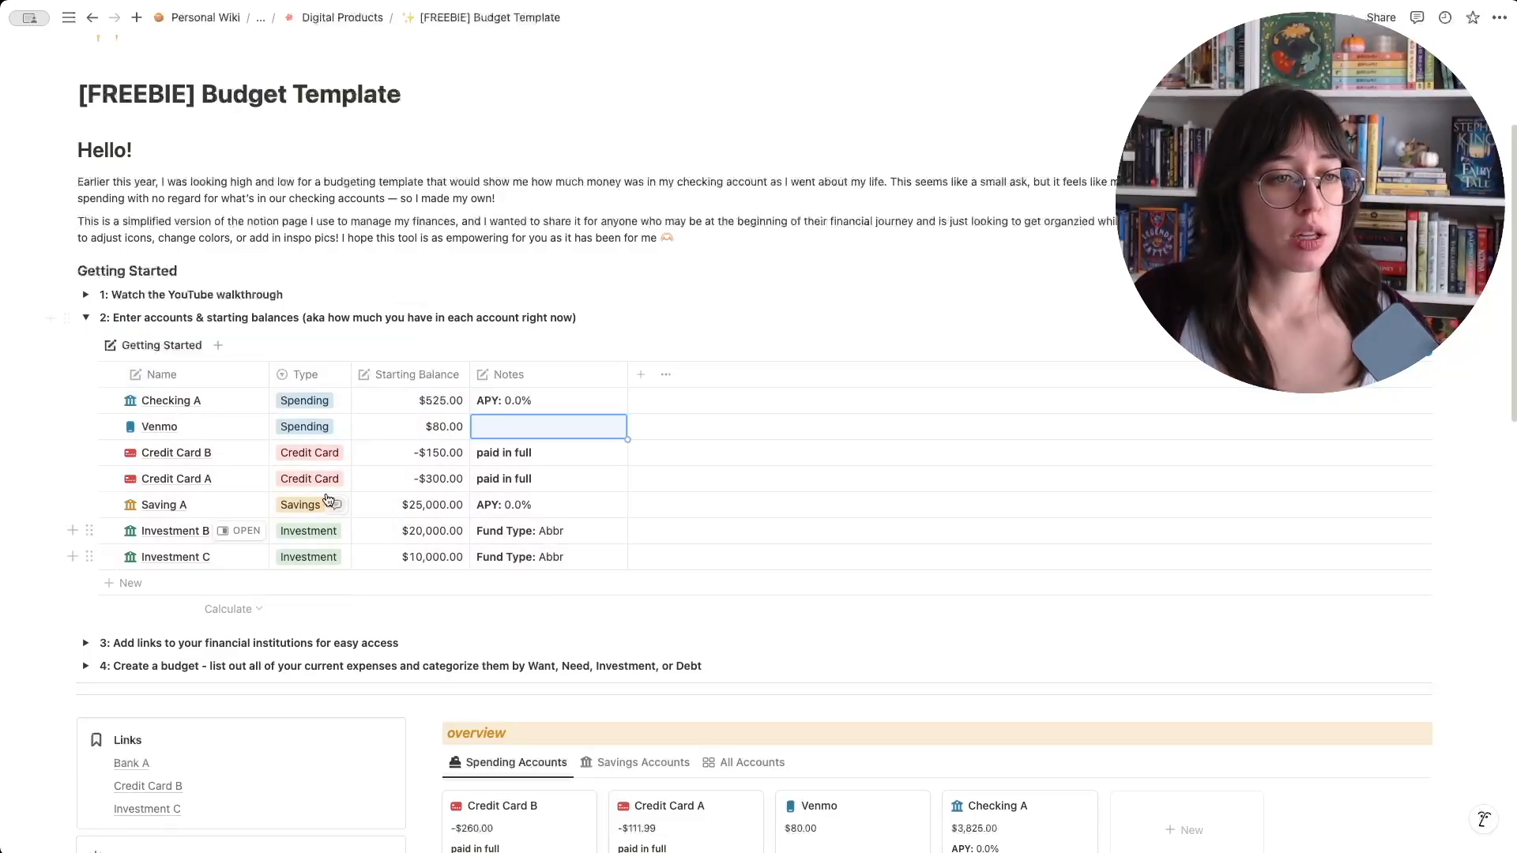
- Add three new accounts named cc, bb and aa to the end of the Getting Started accounts table
left_click(130, 583)
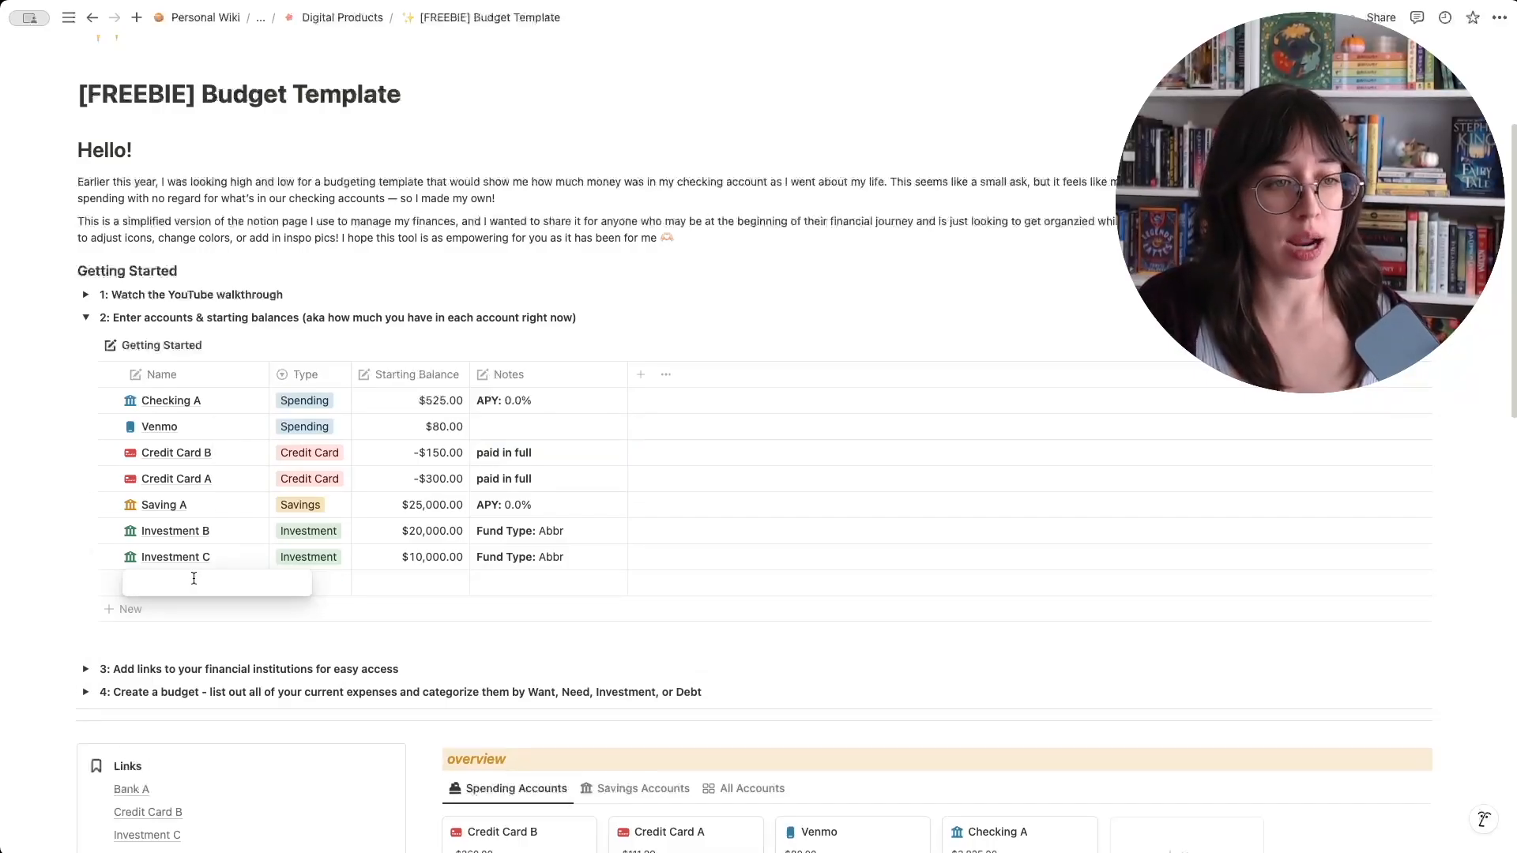
type("cc")
key("Return")
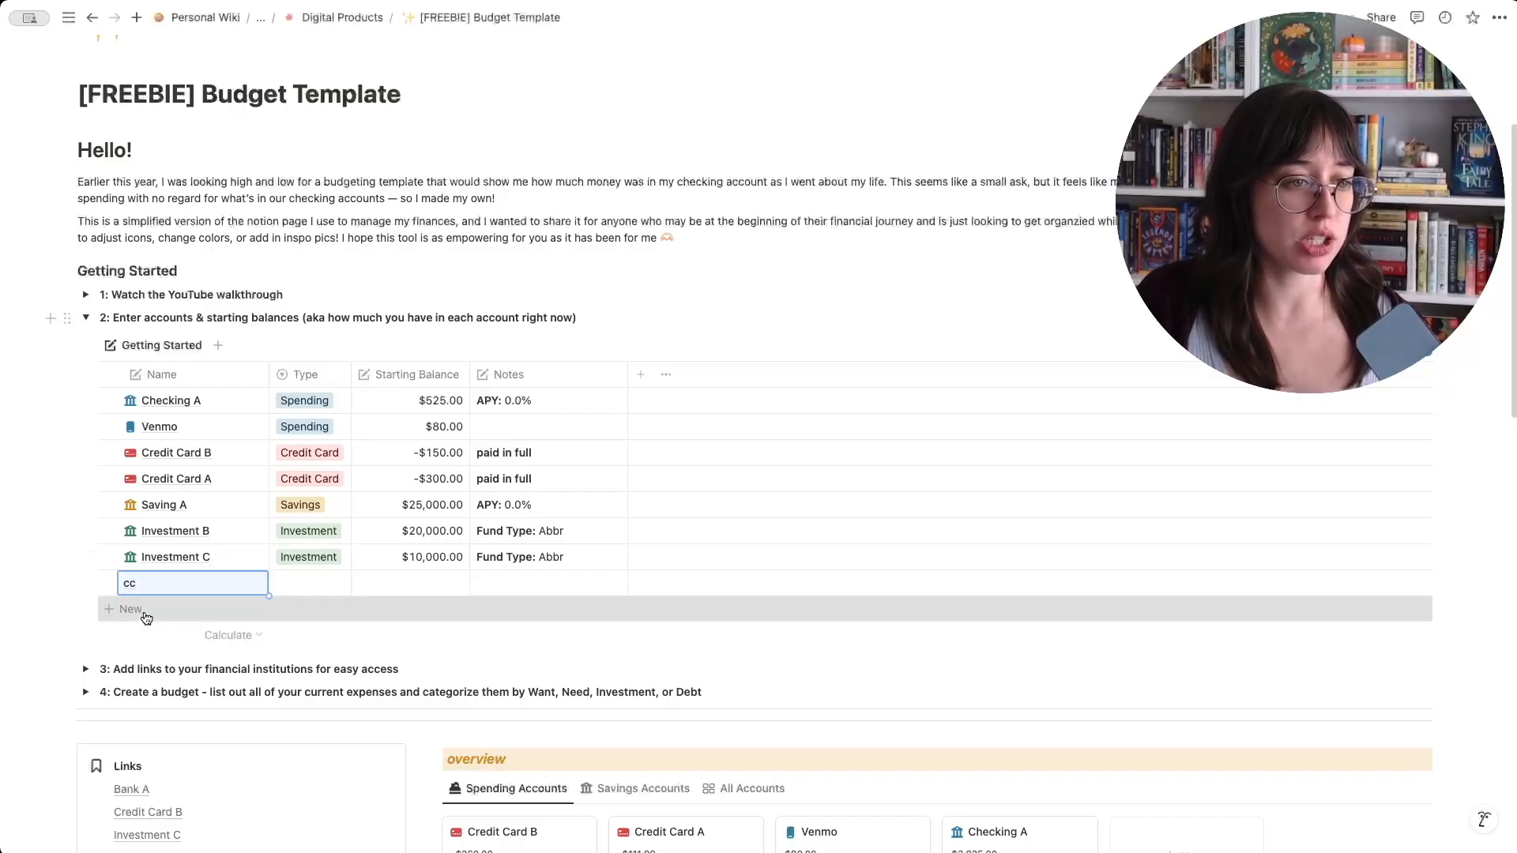
left_click(147, 617)
type("bb")
key("Return")
left_click(148, 637)
type("aa")
key("Return")
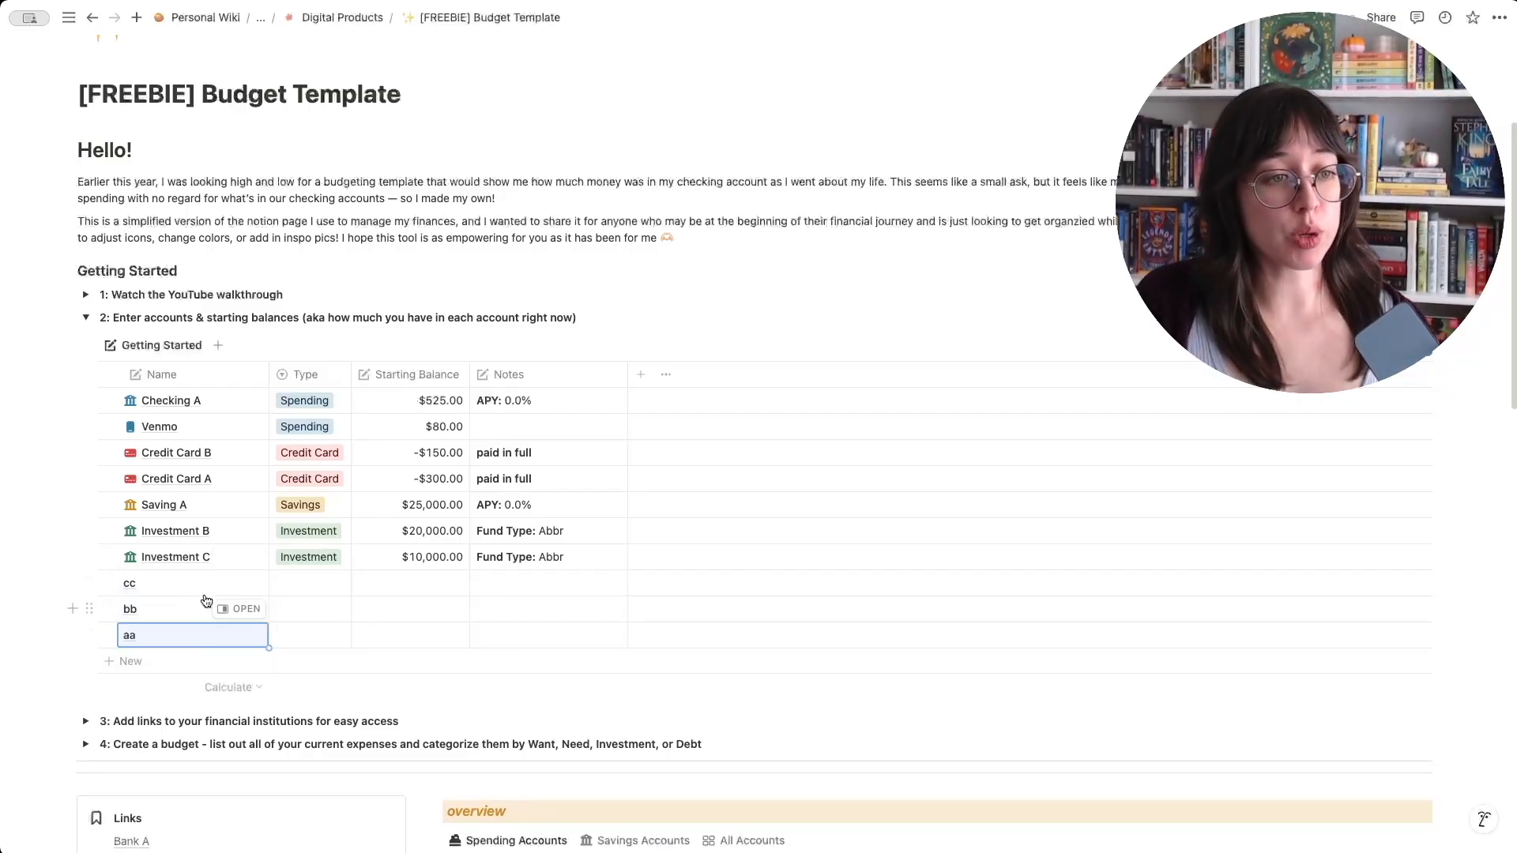
- Apply the New Credit Card template to account cc, New Payment App to bb, and New Investment Acct to aa
left_click(316, 591)
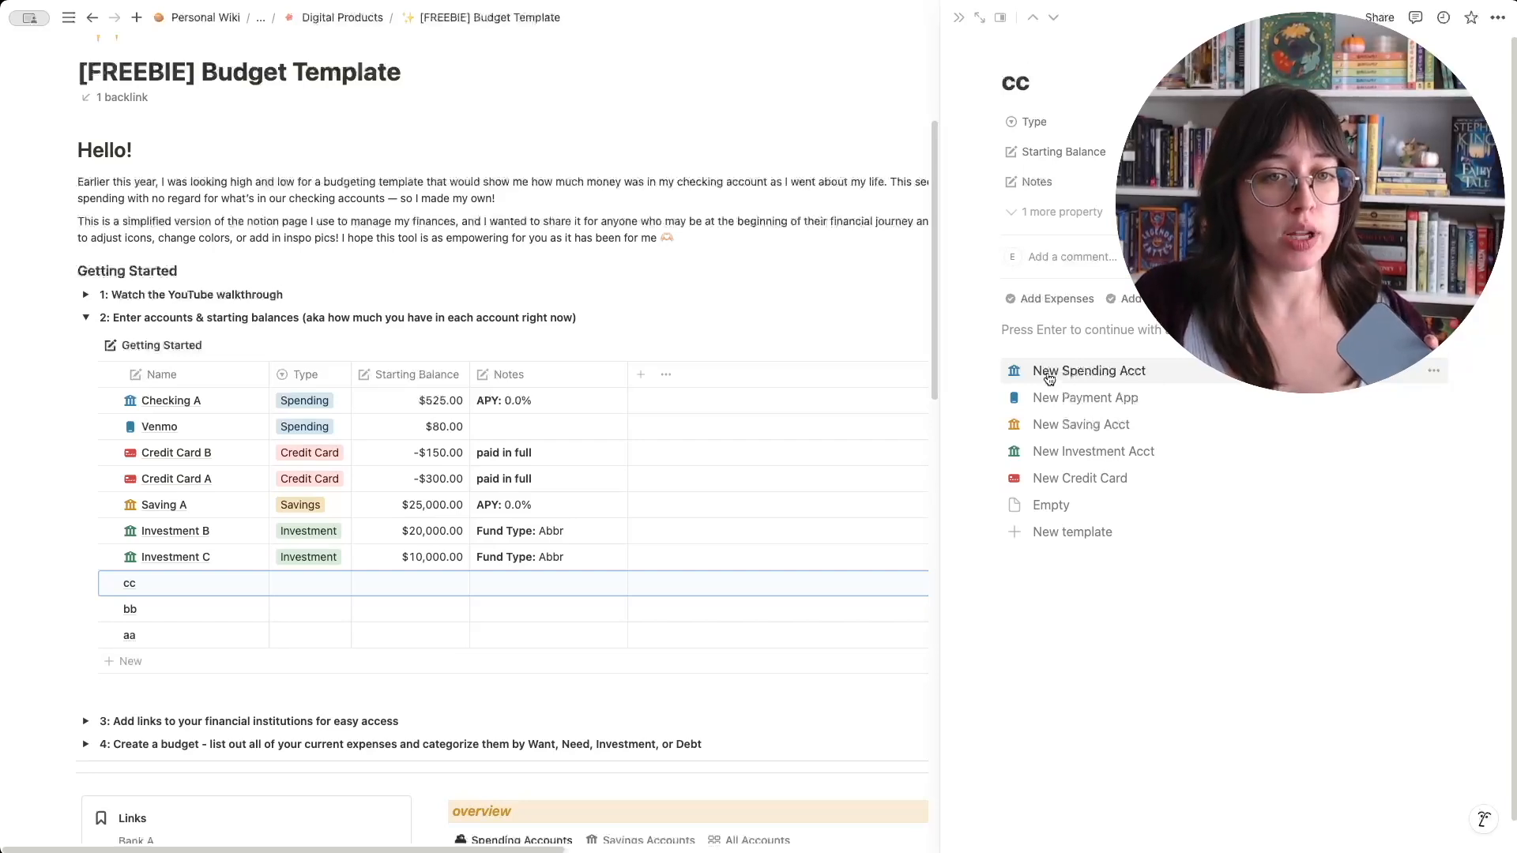
left_click(1079, 478)
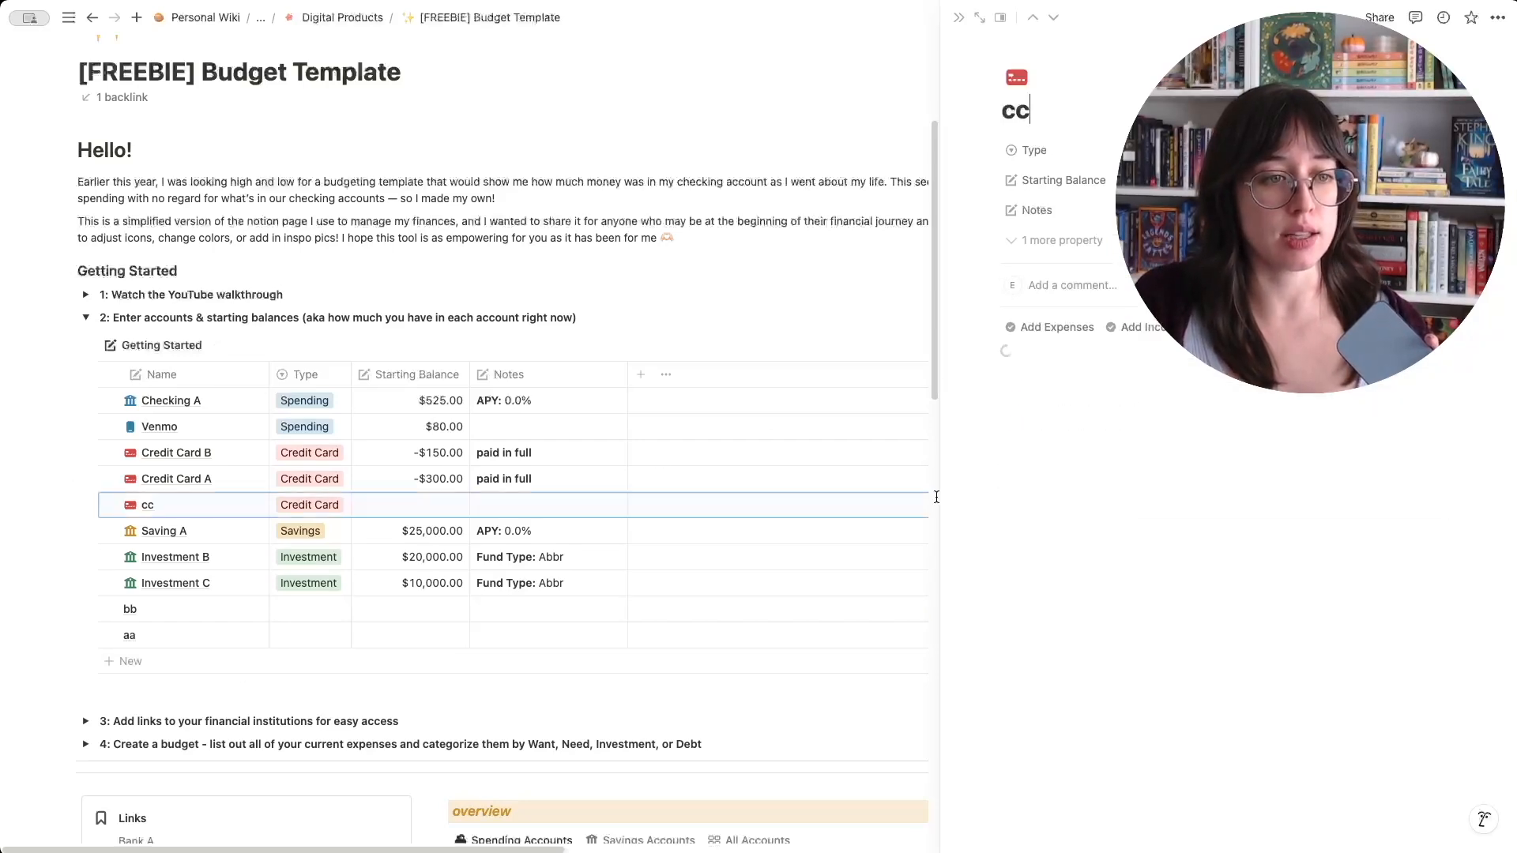
left_click(237, 609)
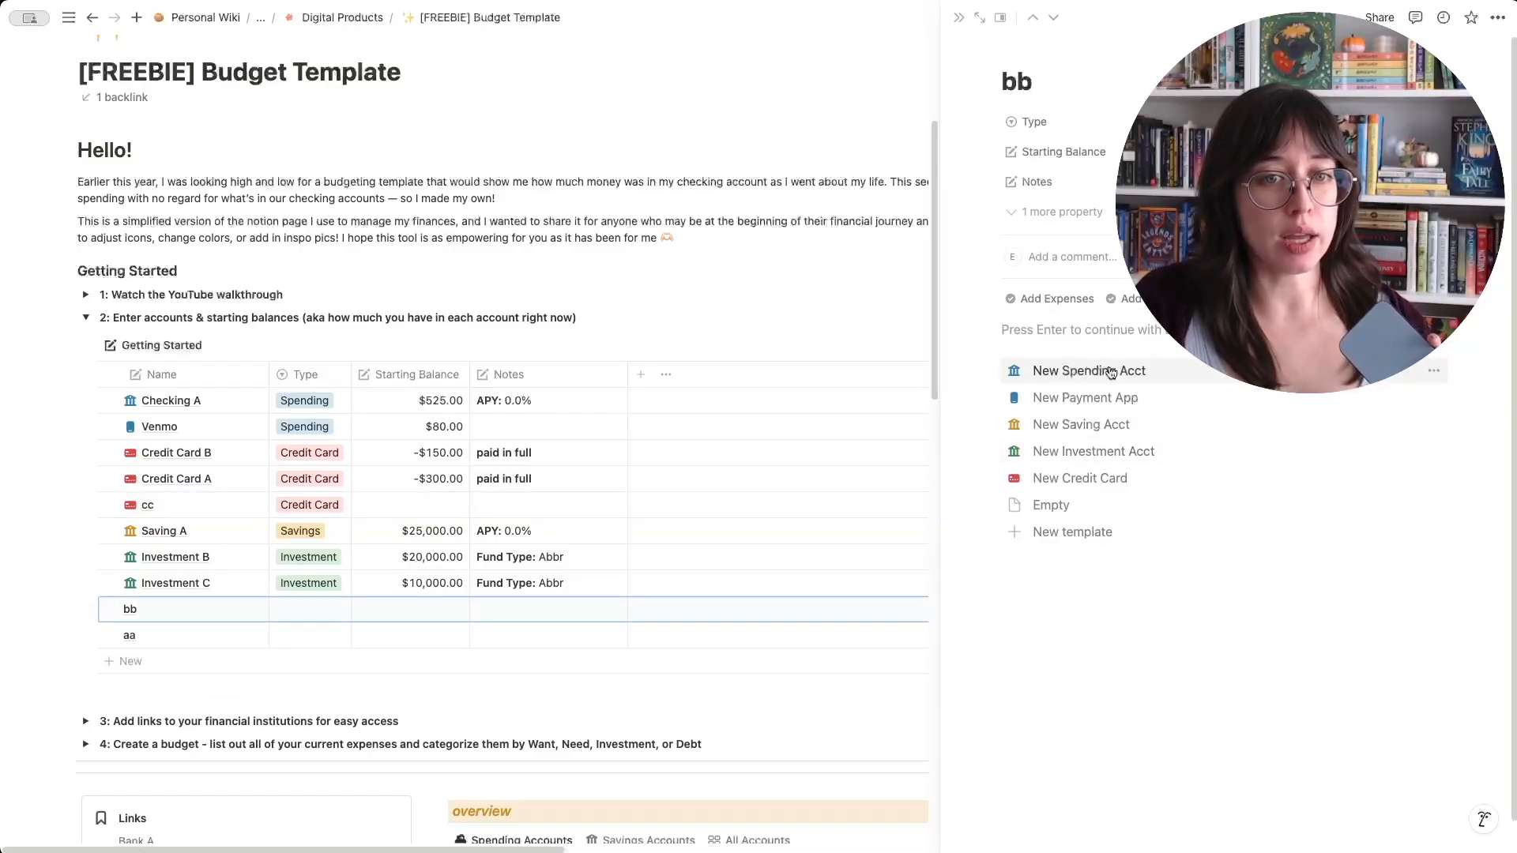
left_click(1130, 397)
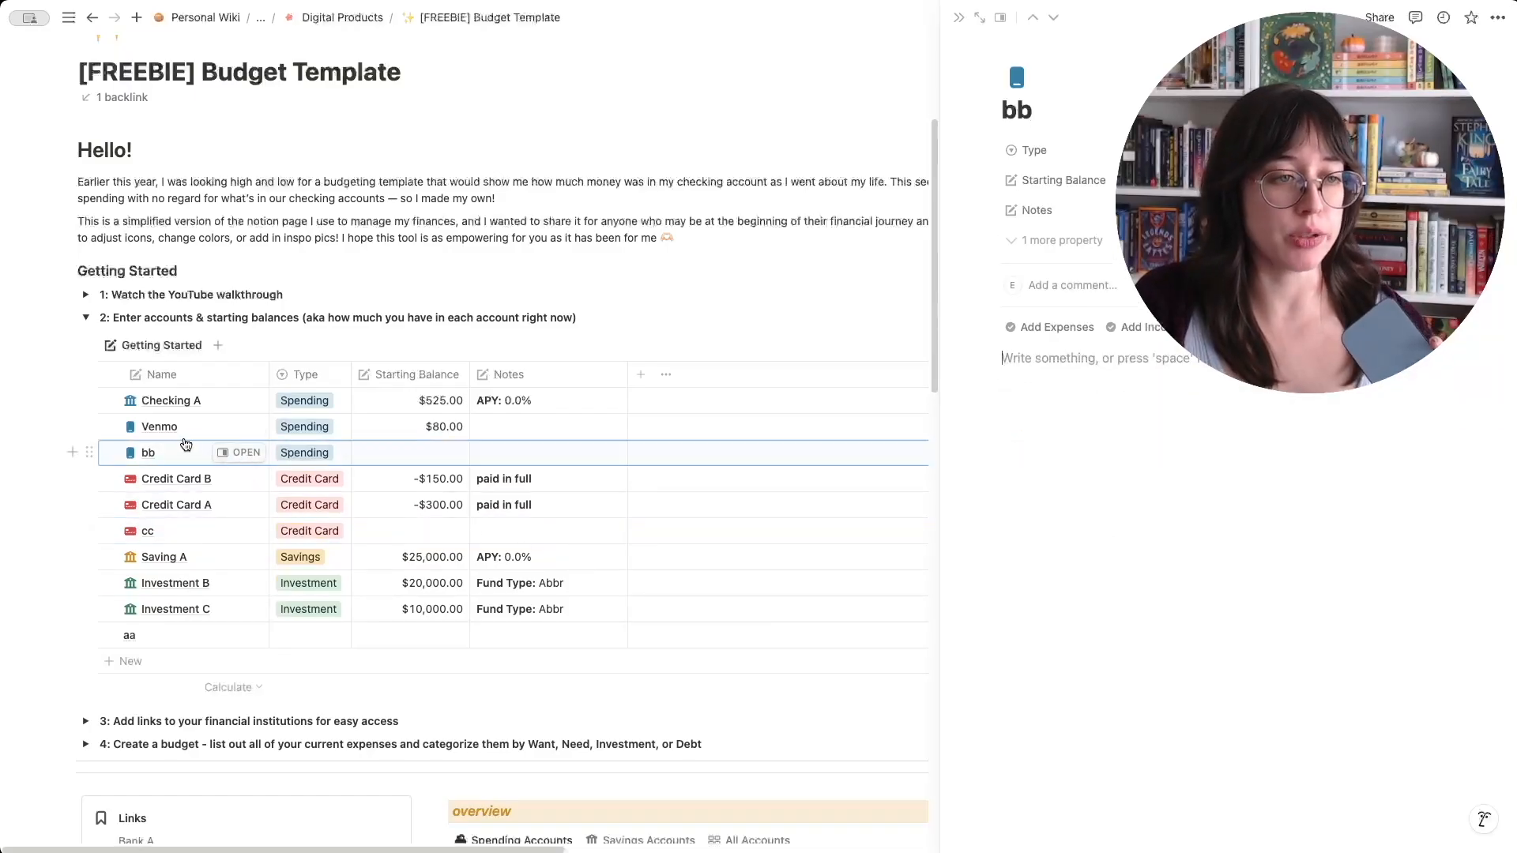
left_click(226, 638)
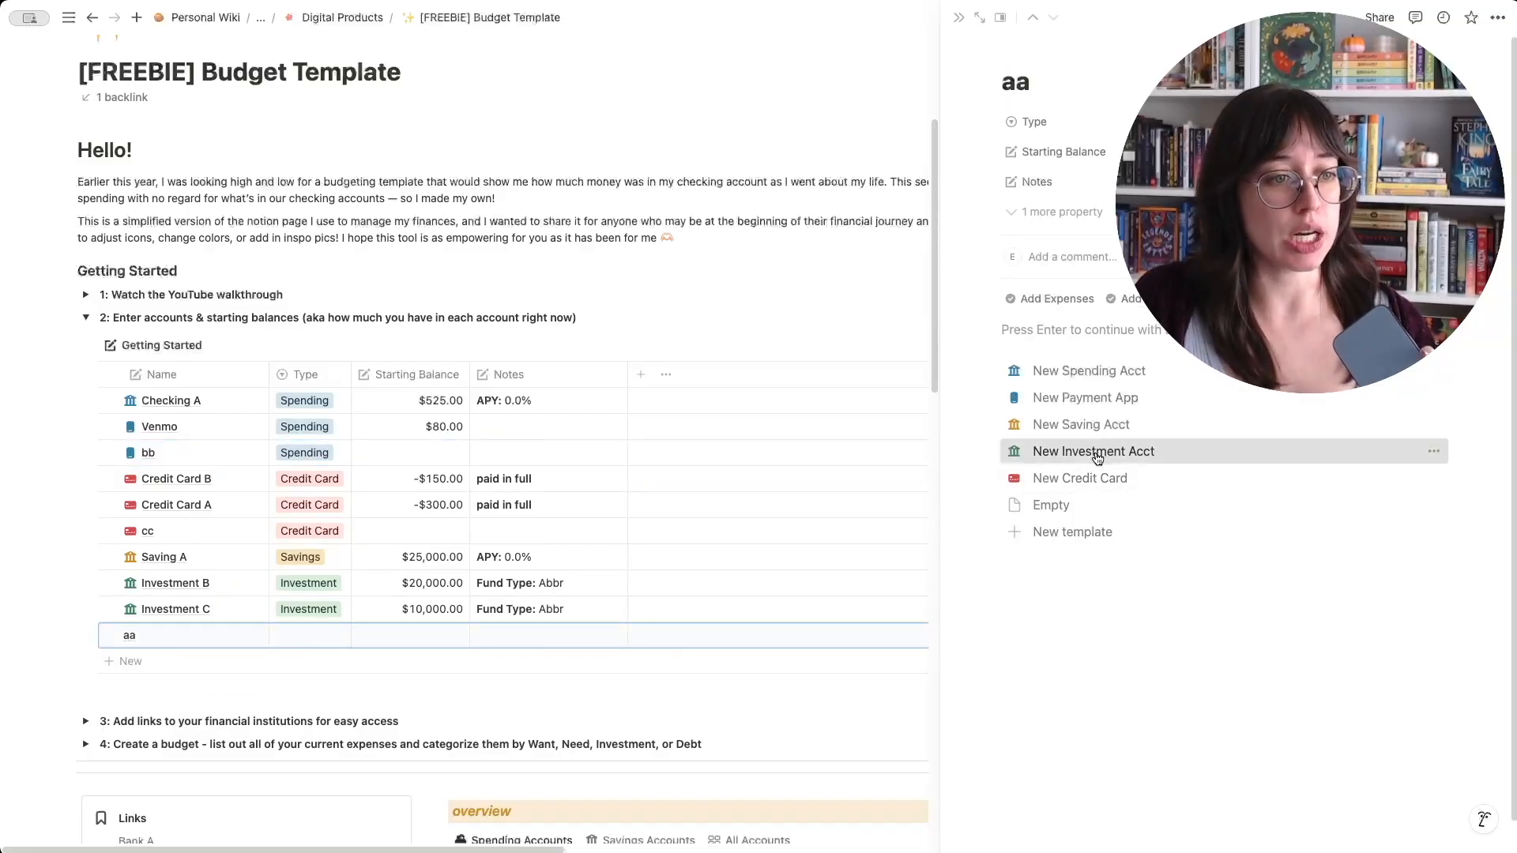
left_click(1086, 452)
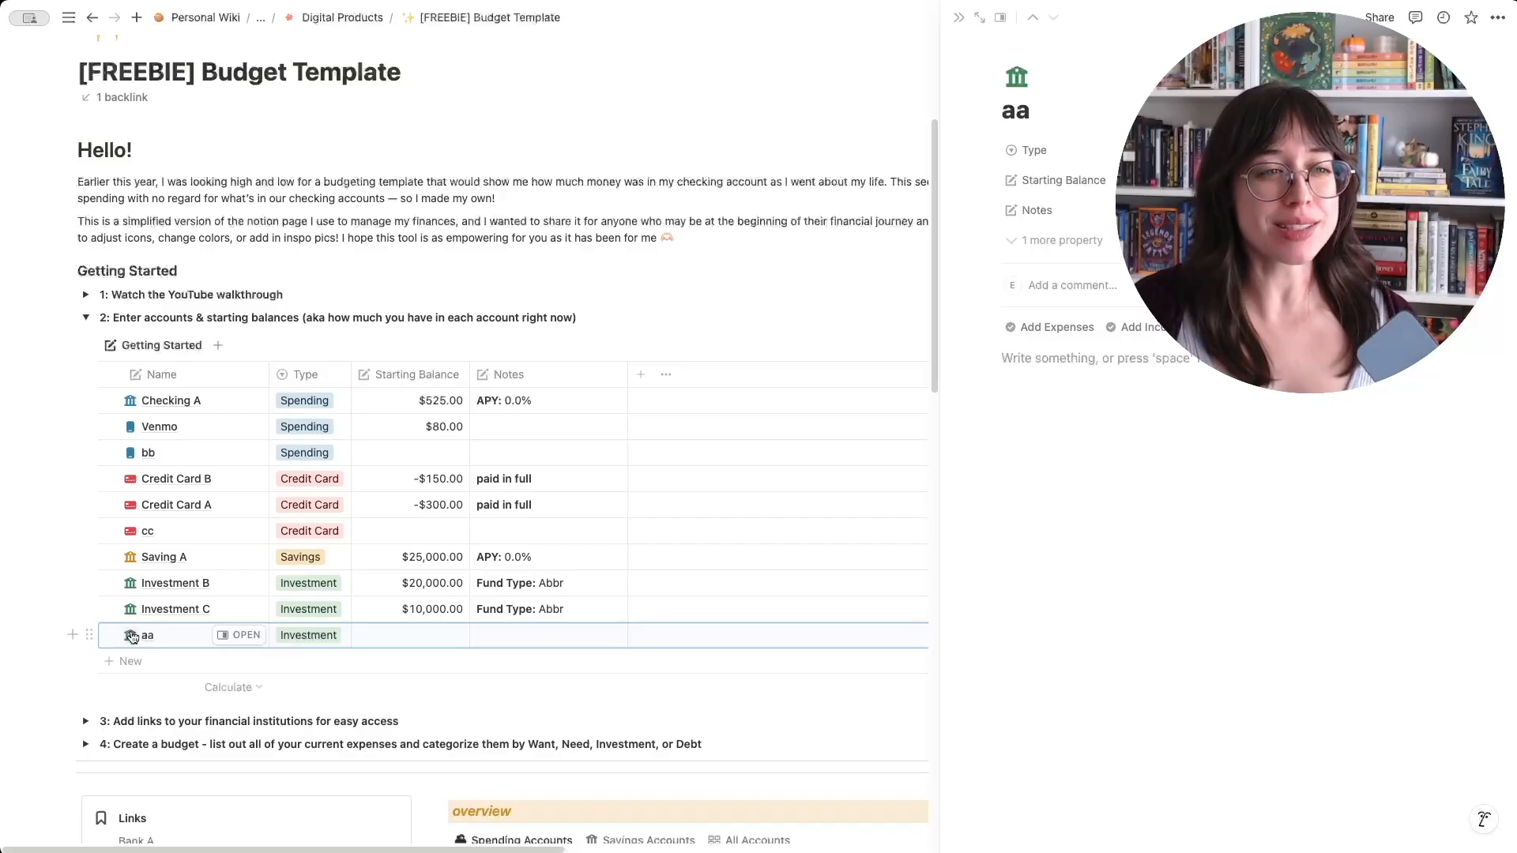
- Set credit card cc's starting balance to -150 and add the bold note "$150 due on 10/3"
left_click(247, 536)
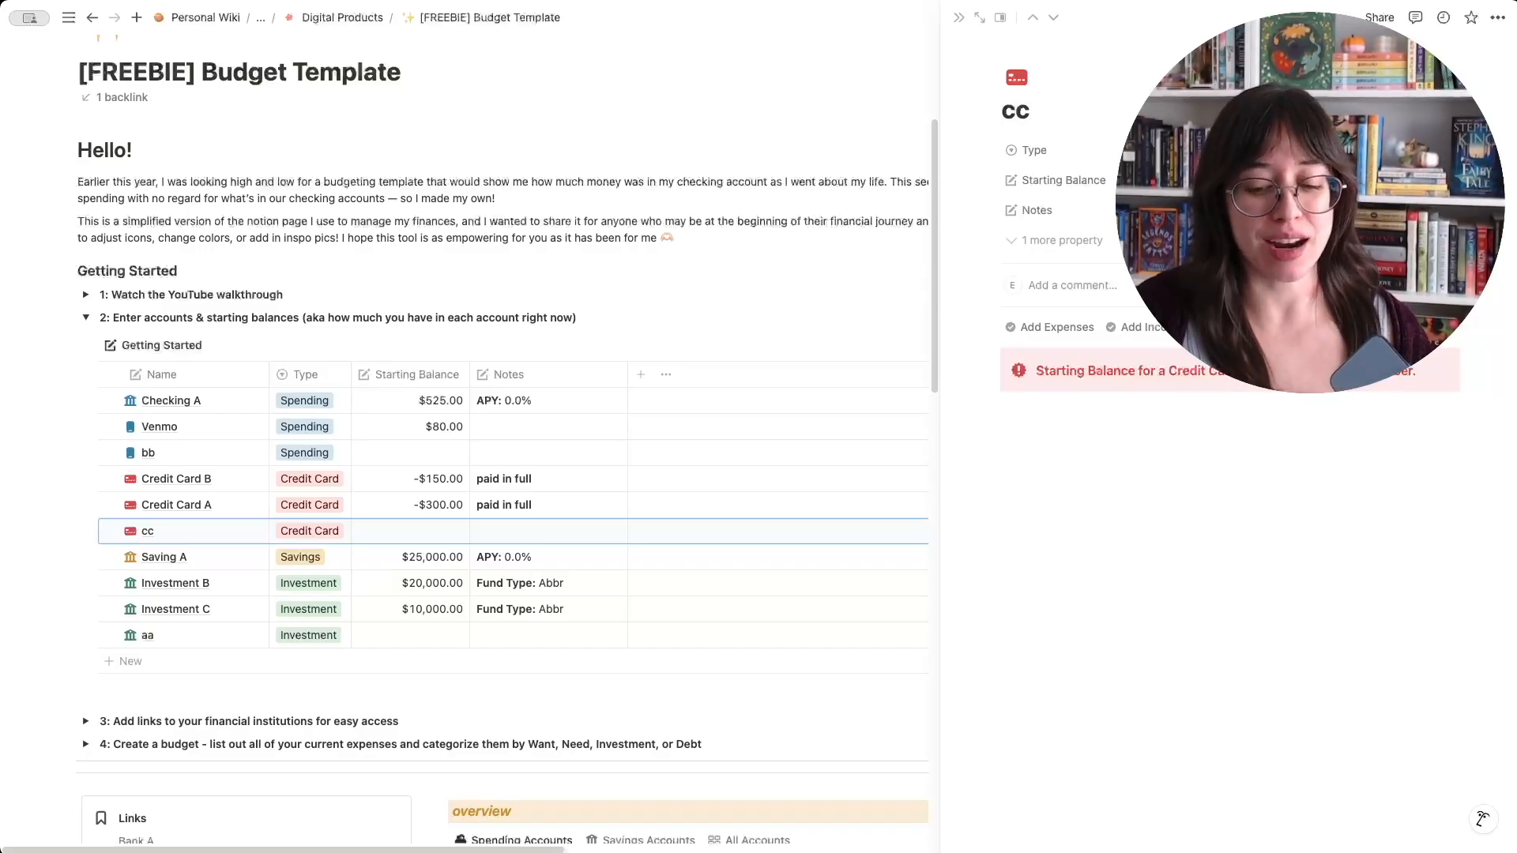
type("-150")
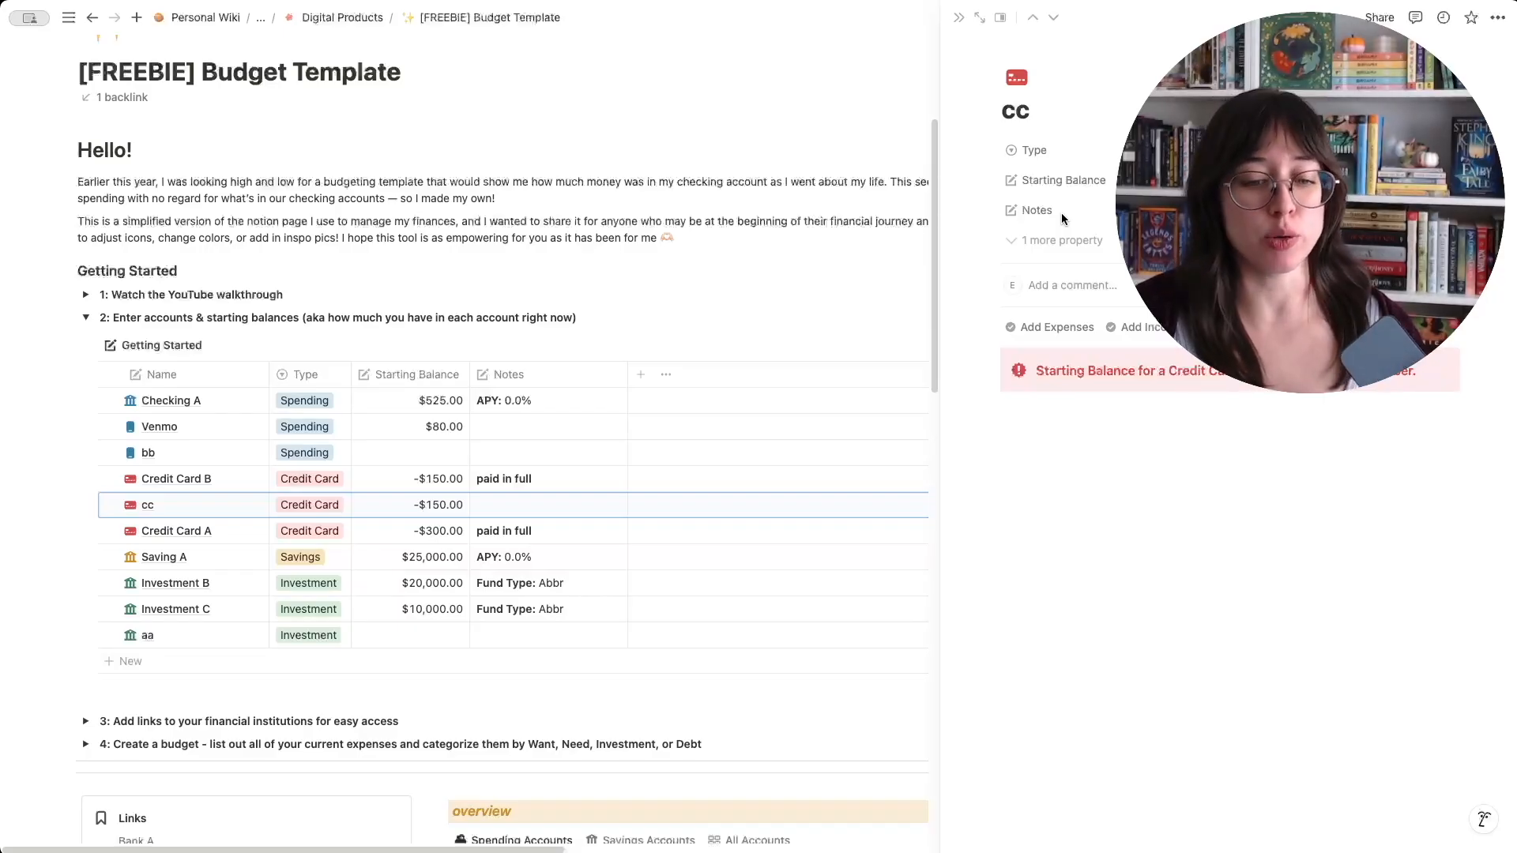
type("$")
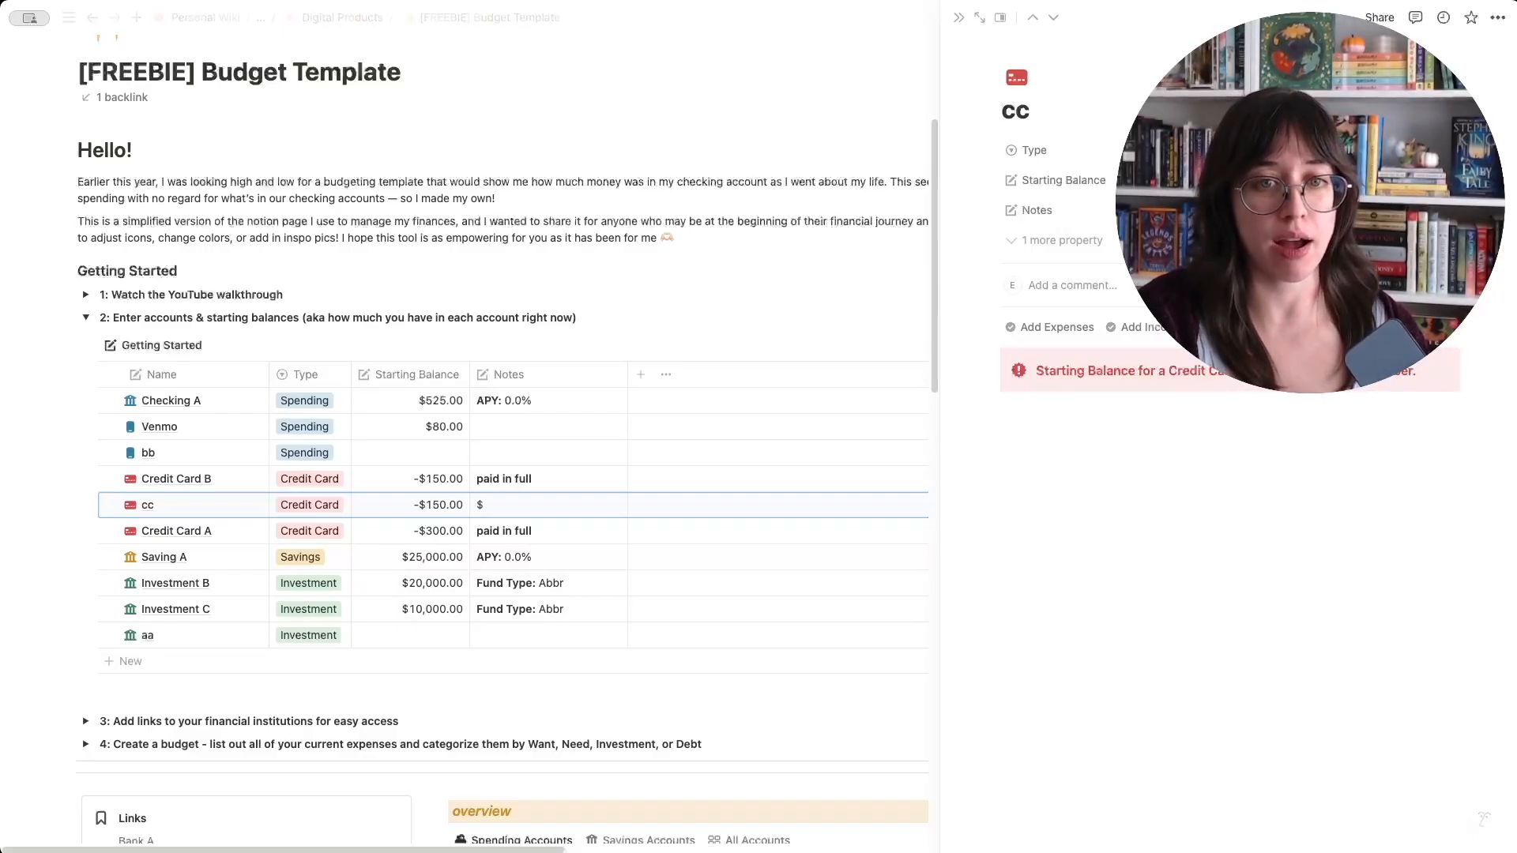
type("150 du")
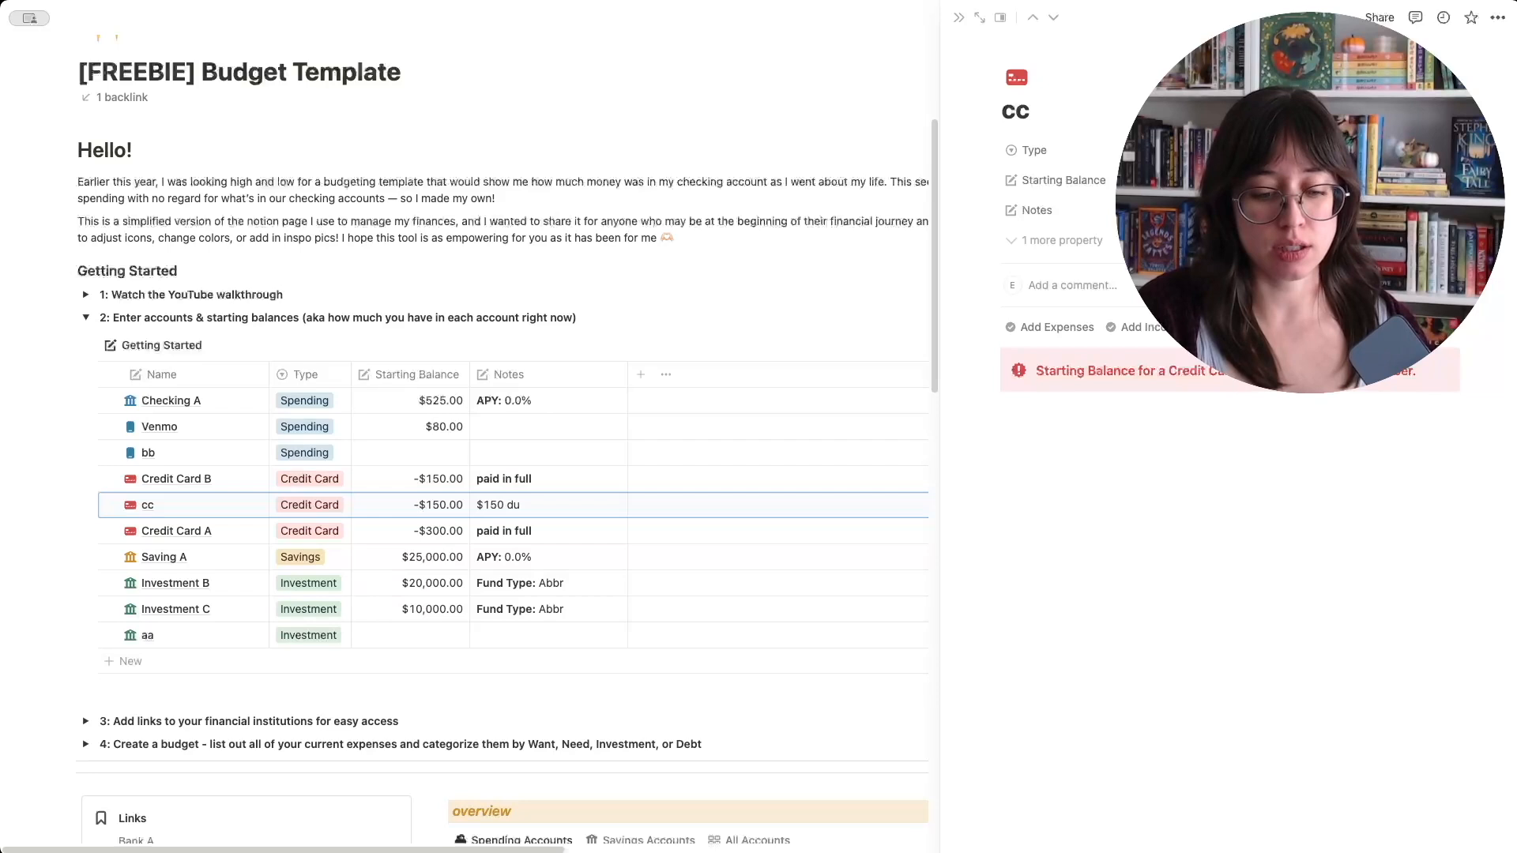
type("e on 1")
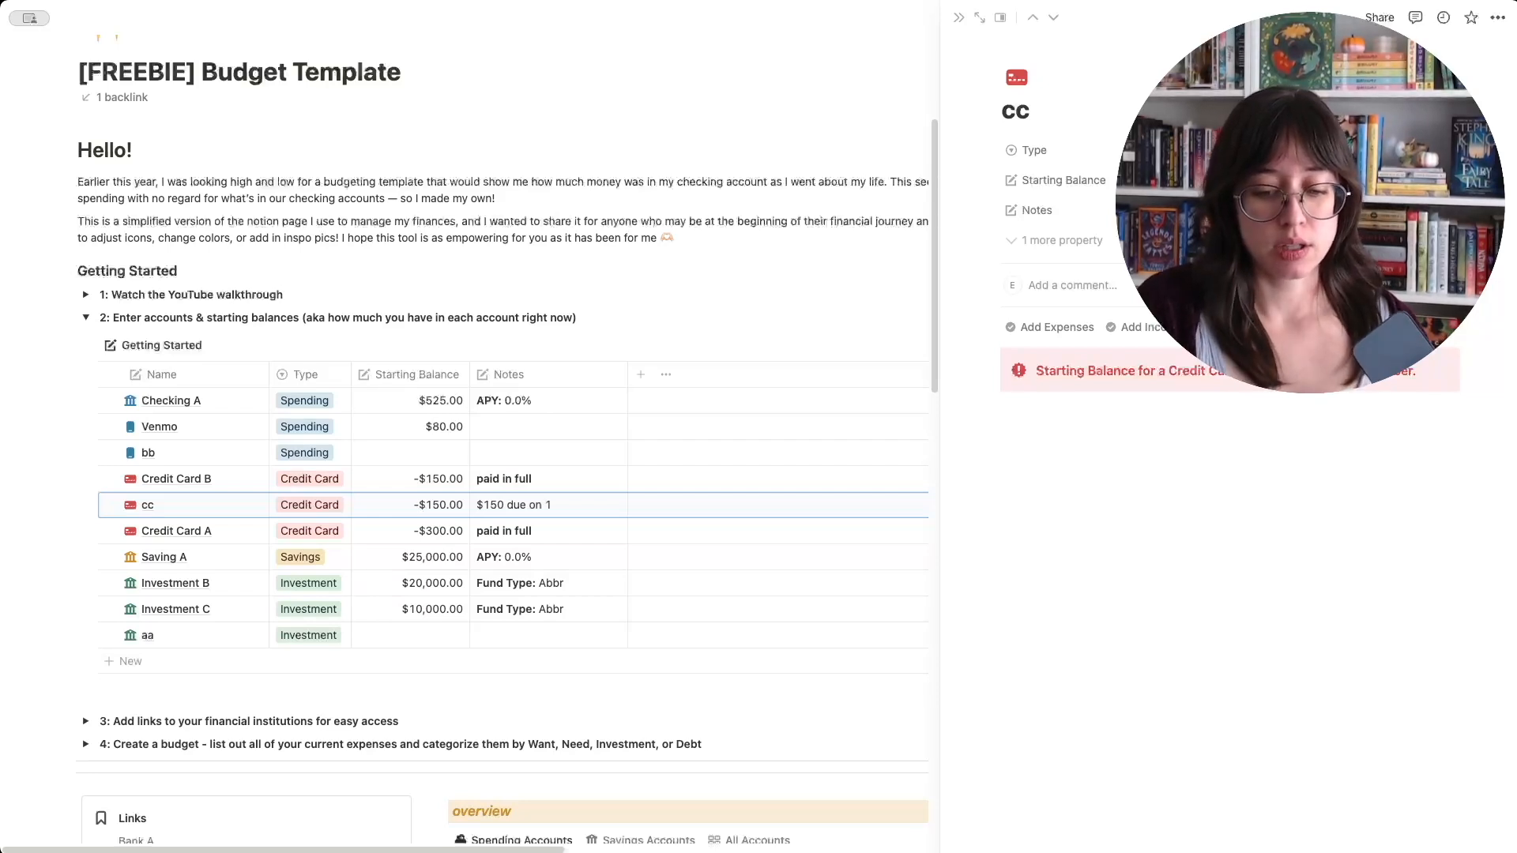
type("0/3")
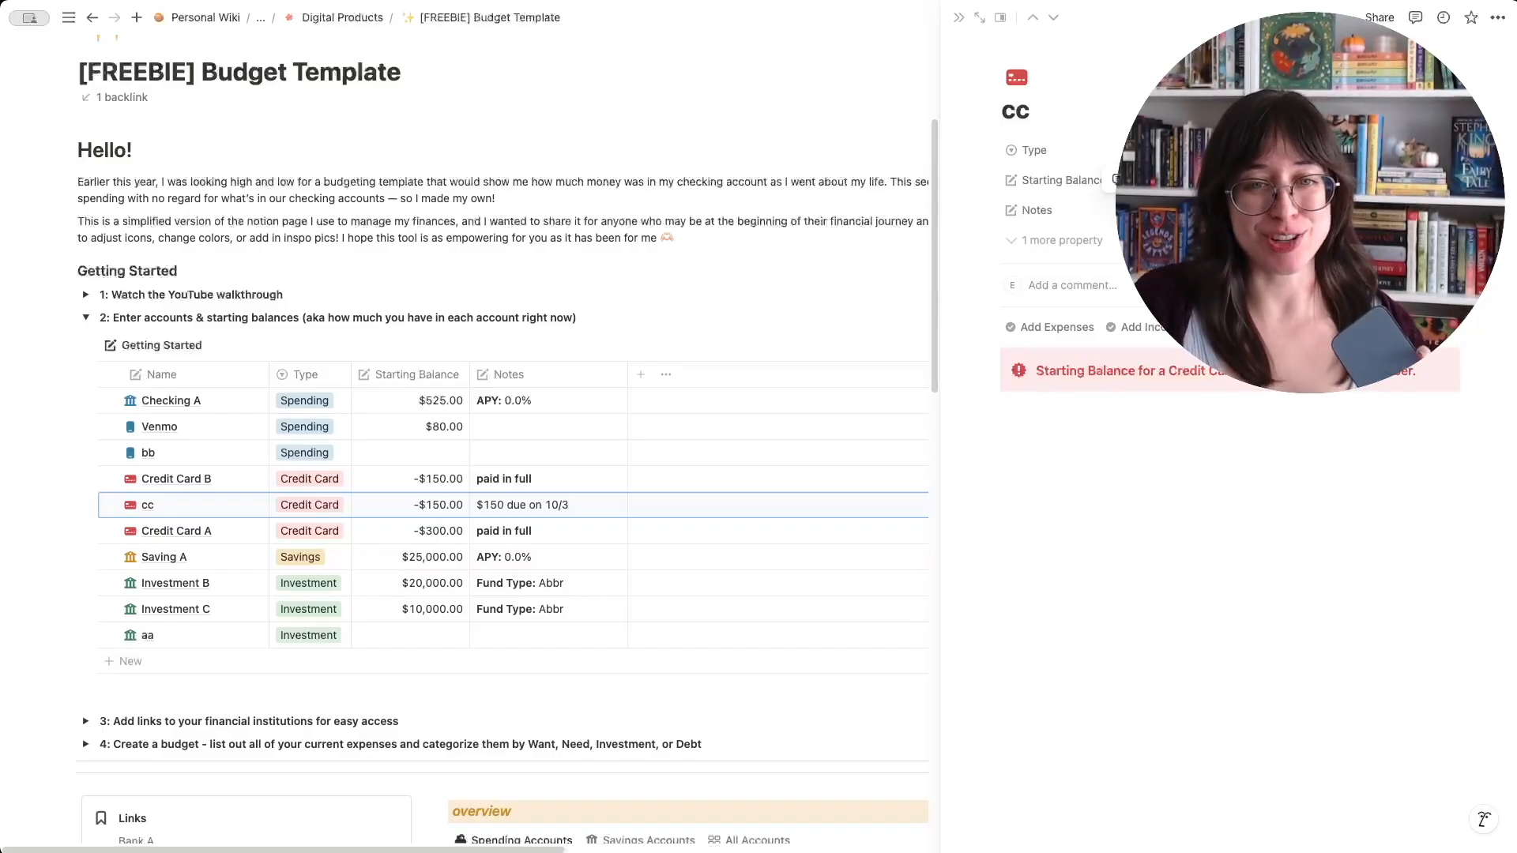
key("super+b")
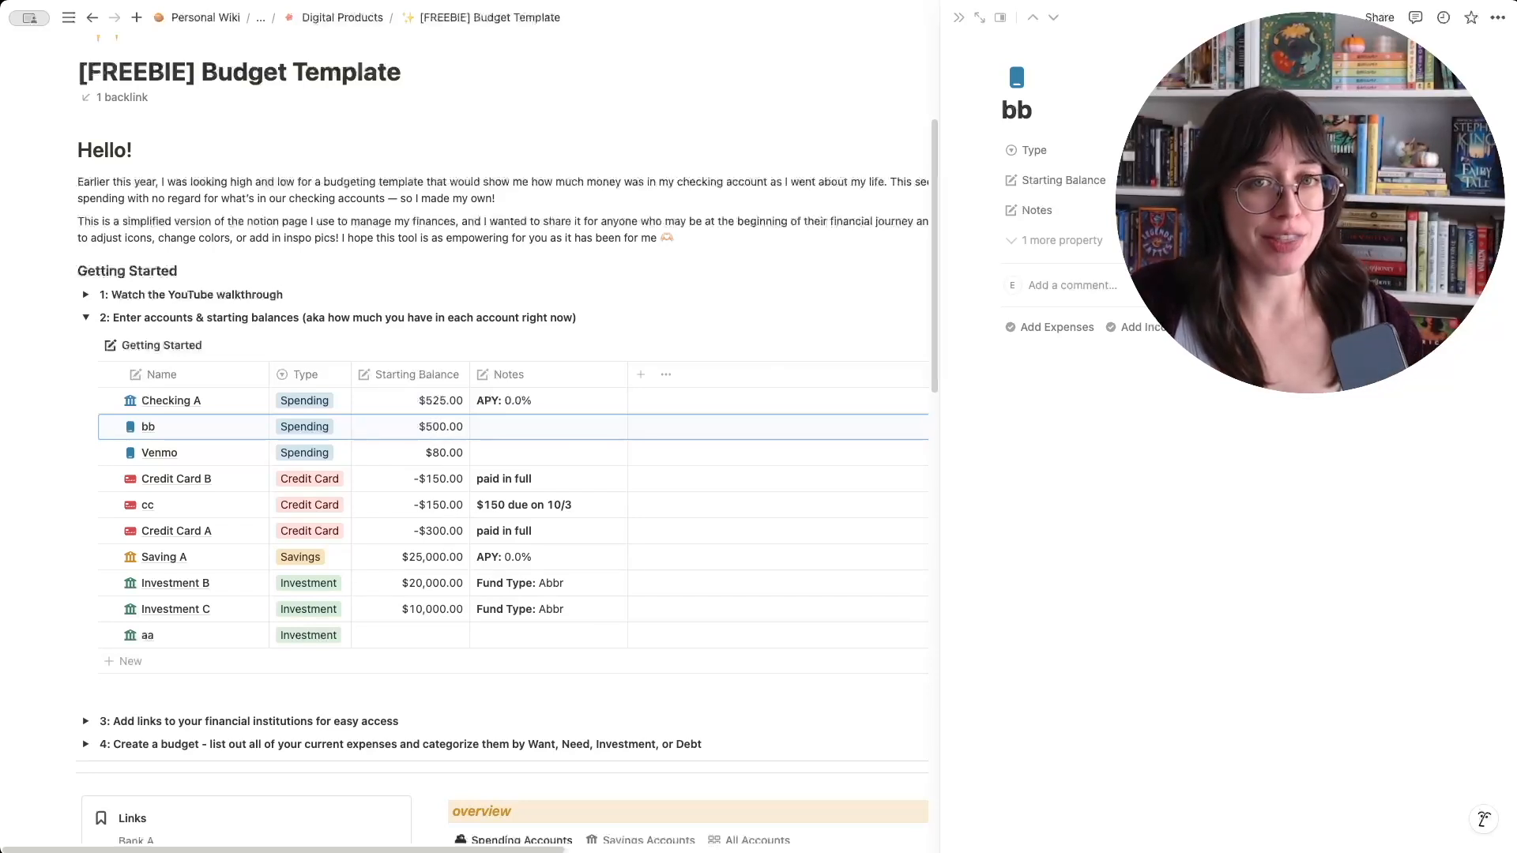
- Close the open account page and collapse Getting Started section 2
left_click(956, 17)
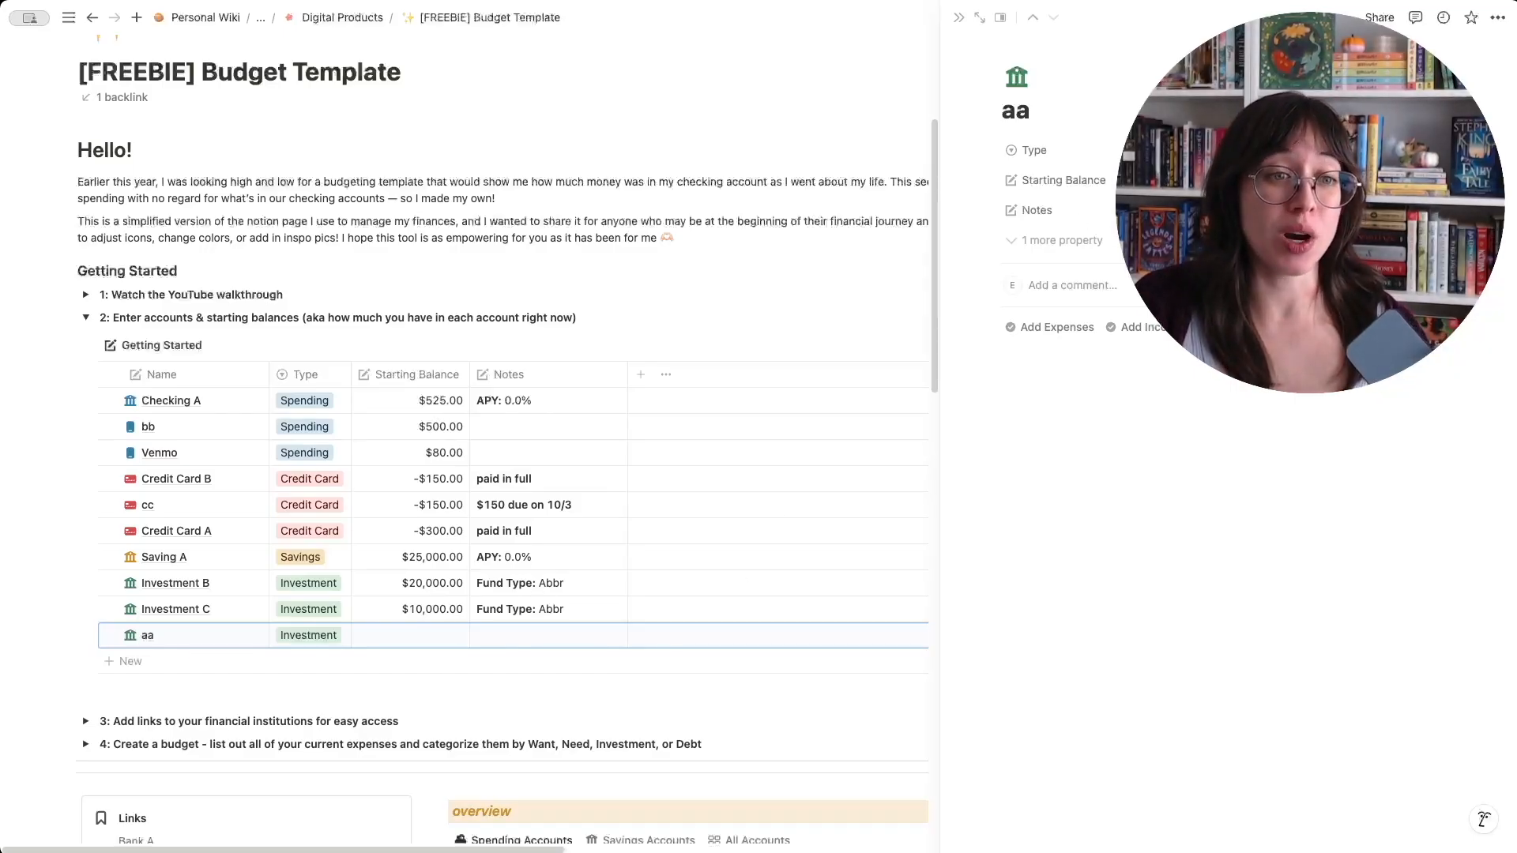
left_click(959, 17)
left_click(85, 317)
left_click(86, 317)
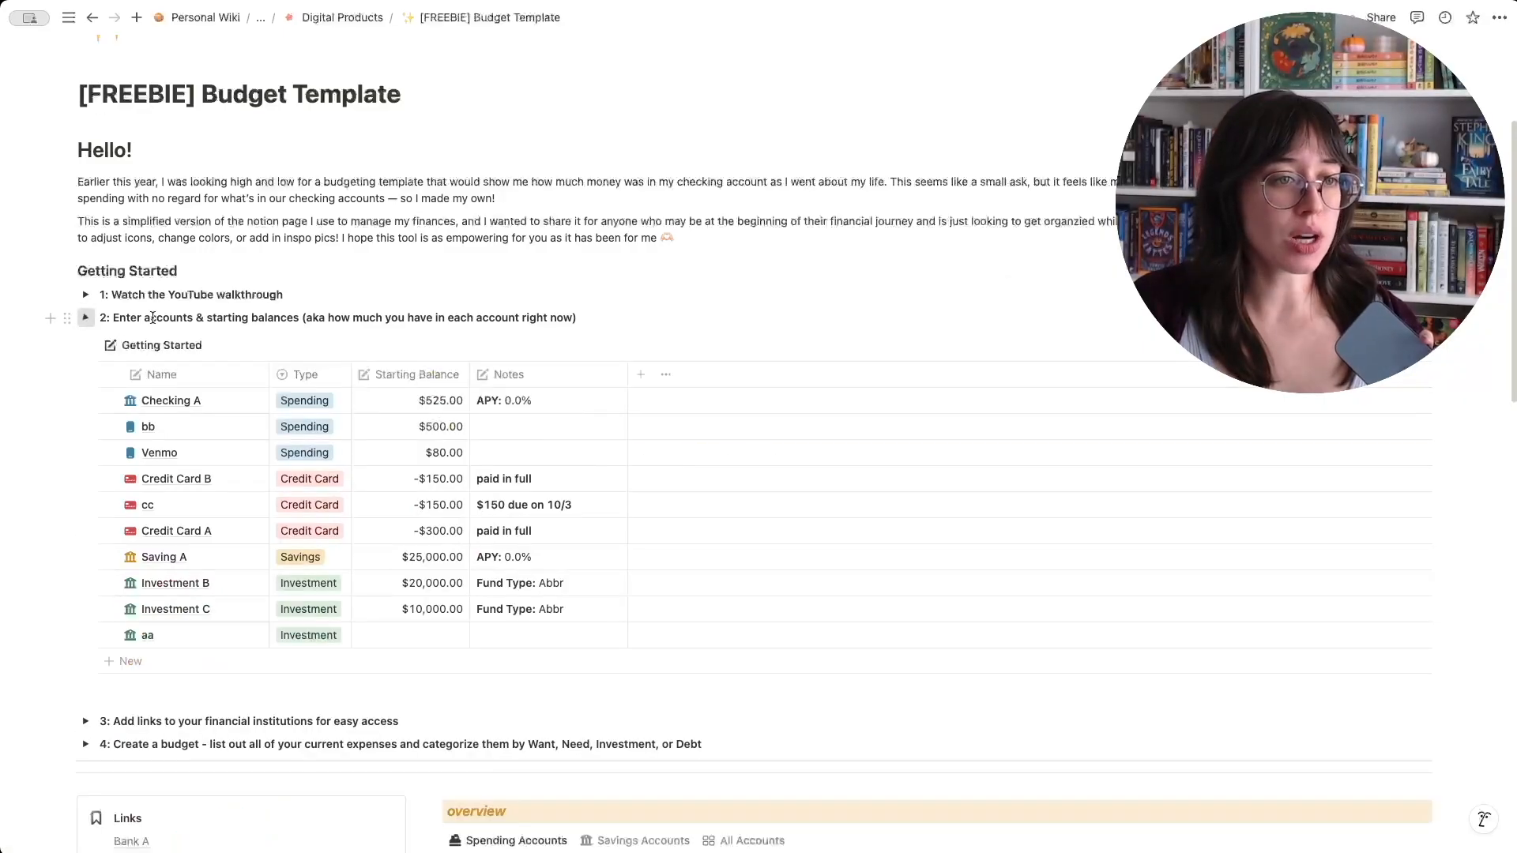
left_click(85, 318)
- Look at the Links block in Getting Started section 3 for financial institutions, and collapse the section again
left_click(85, 341)
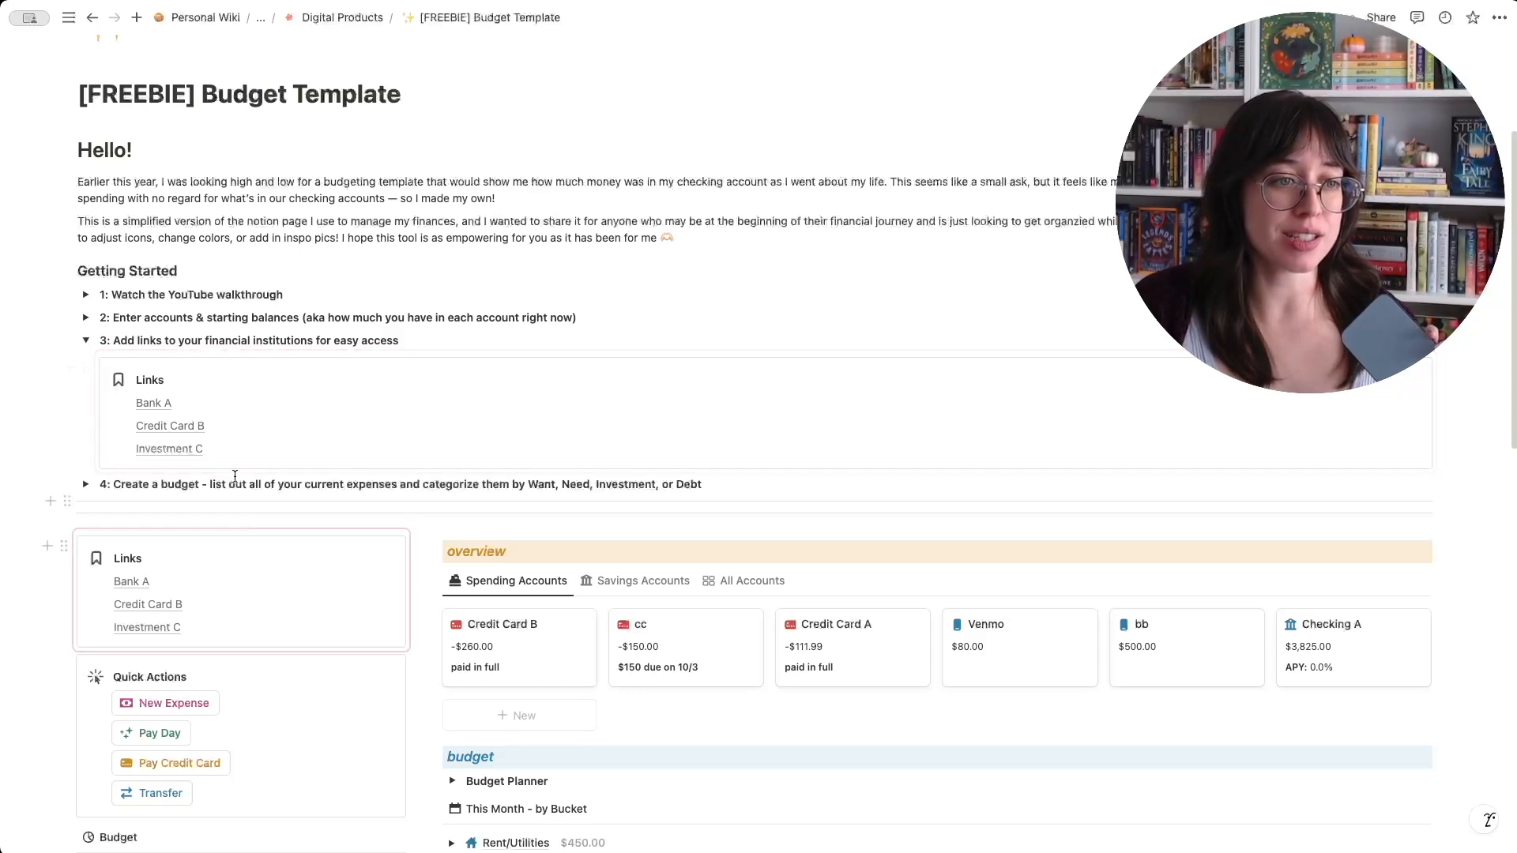
left_click(183, 405)
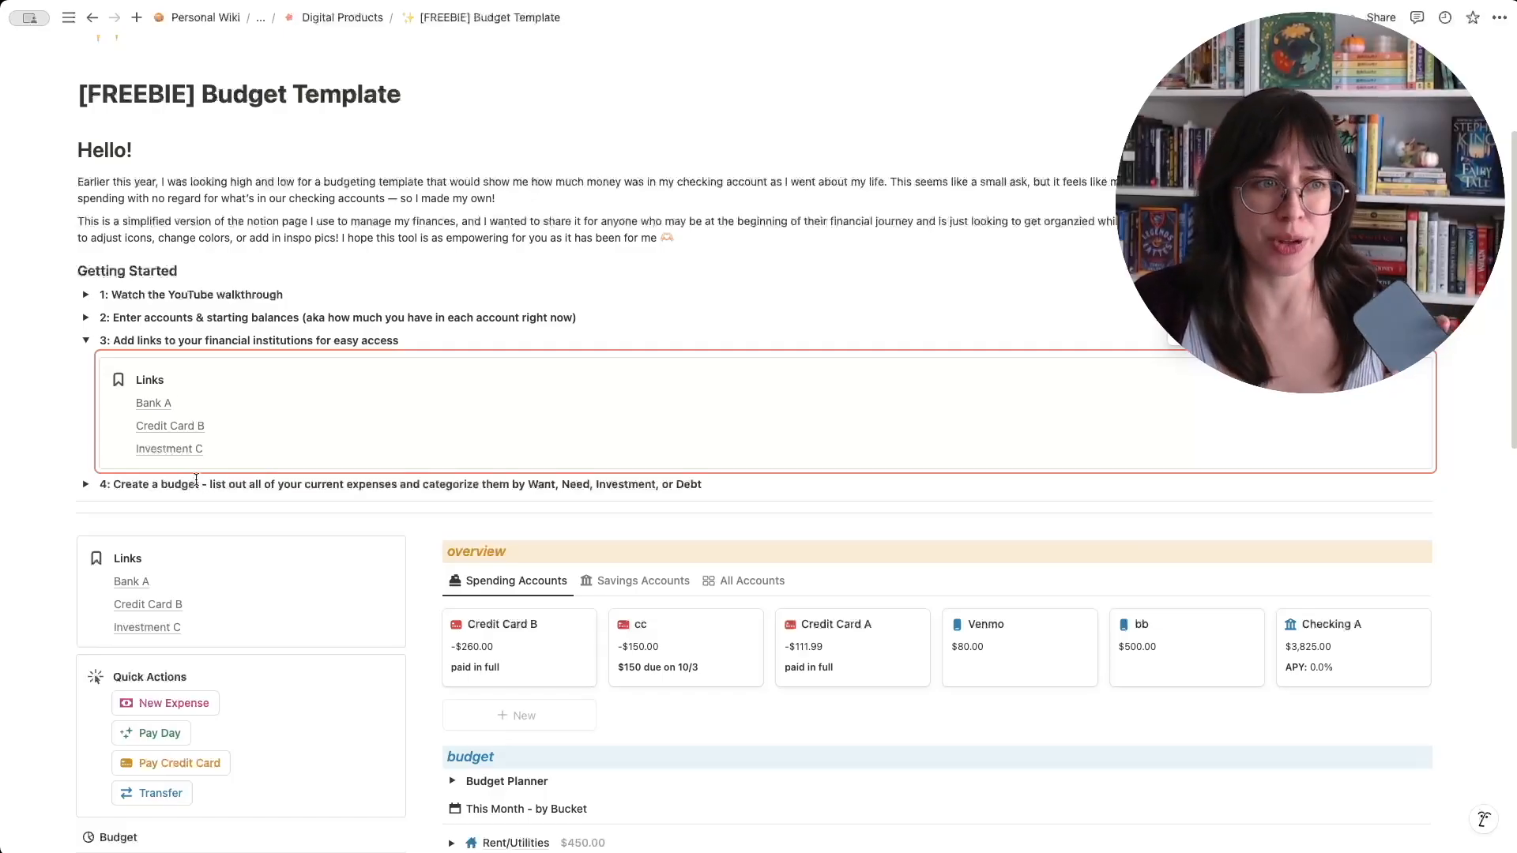
left_click(85, 341)
- Expand Getting Started section 4, Create a budget, and review its table of expense buckets
left_click(86, 363)
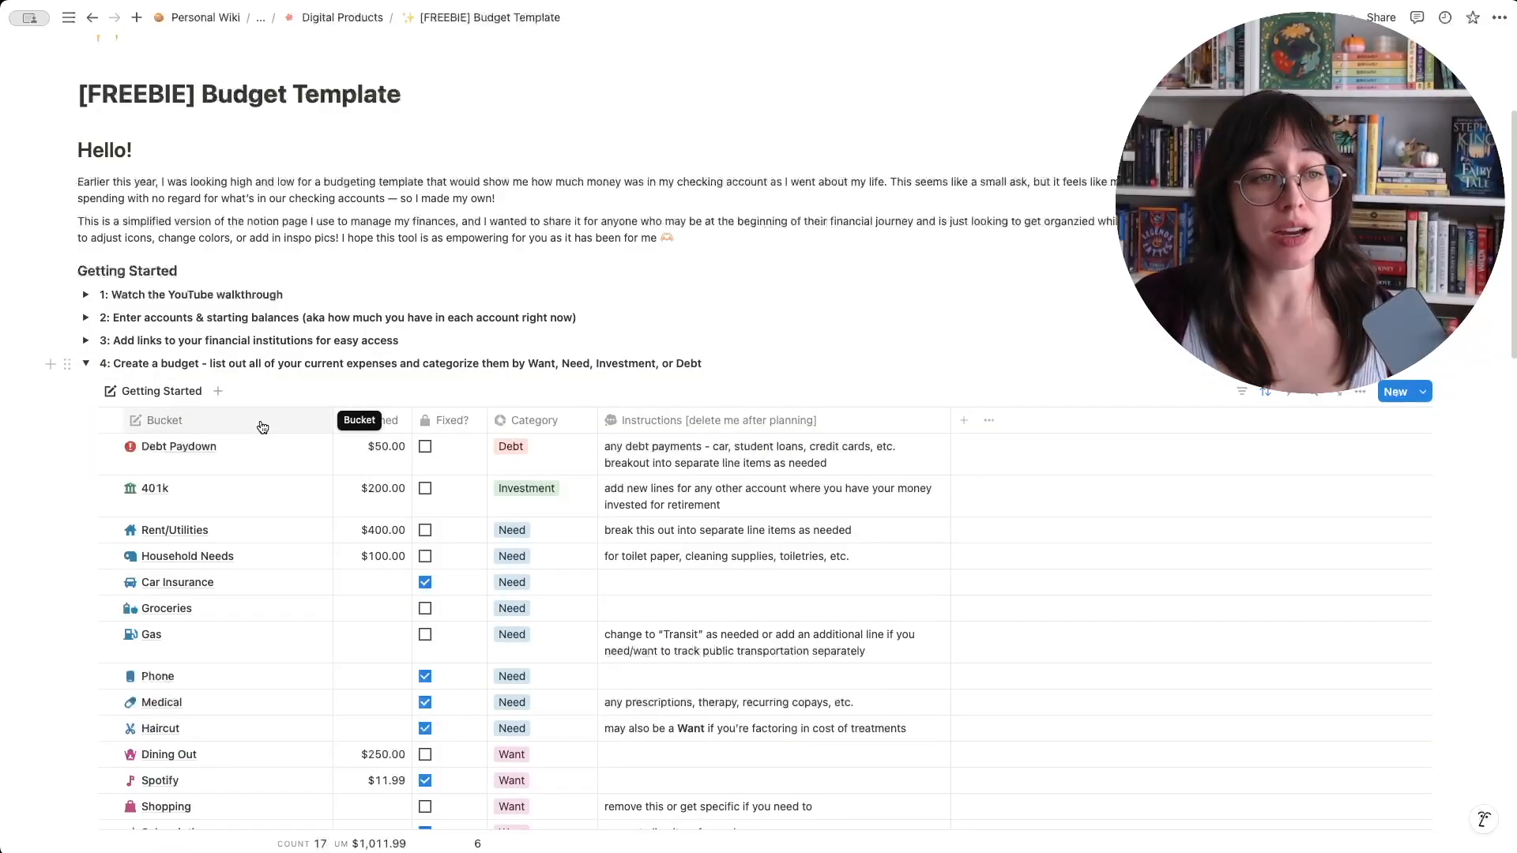
scroll(263, 428, "down", 5)
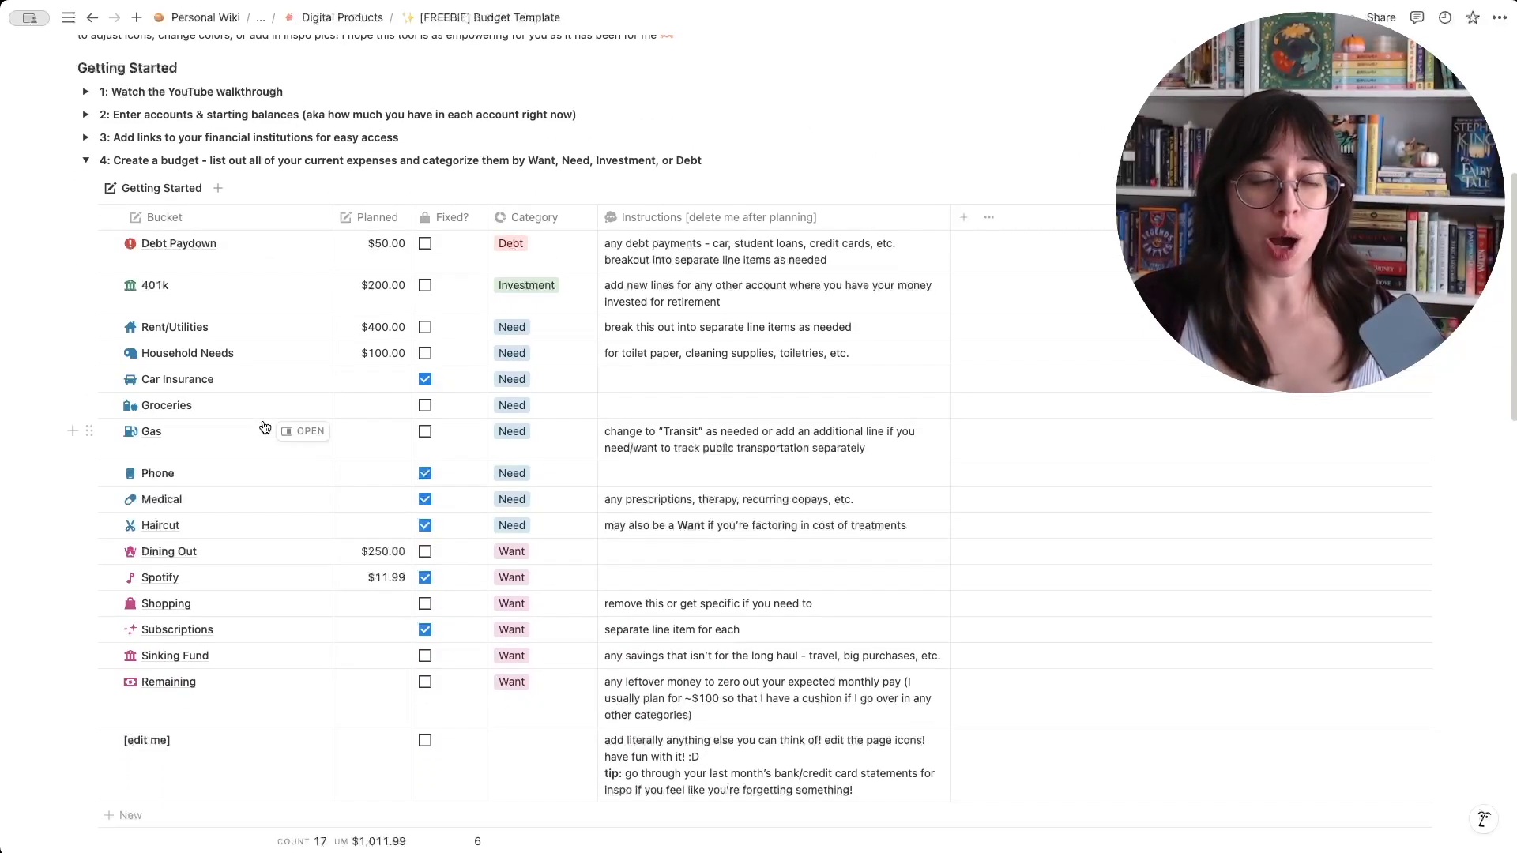
scroll(264, 428, "down", 1)
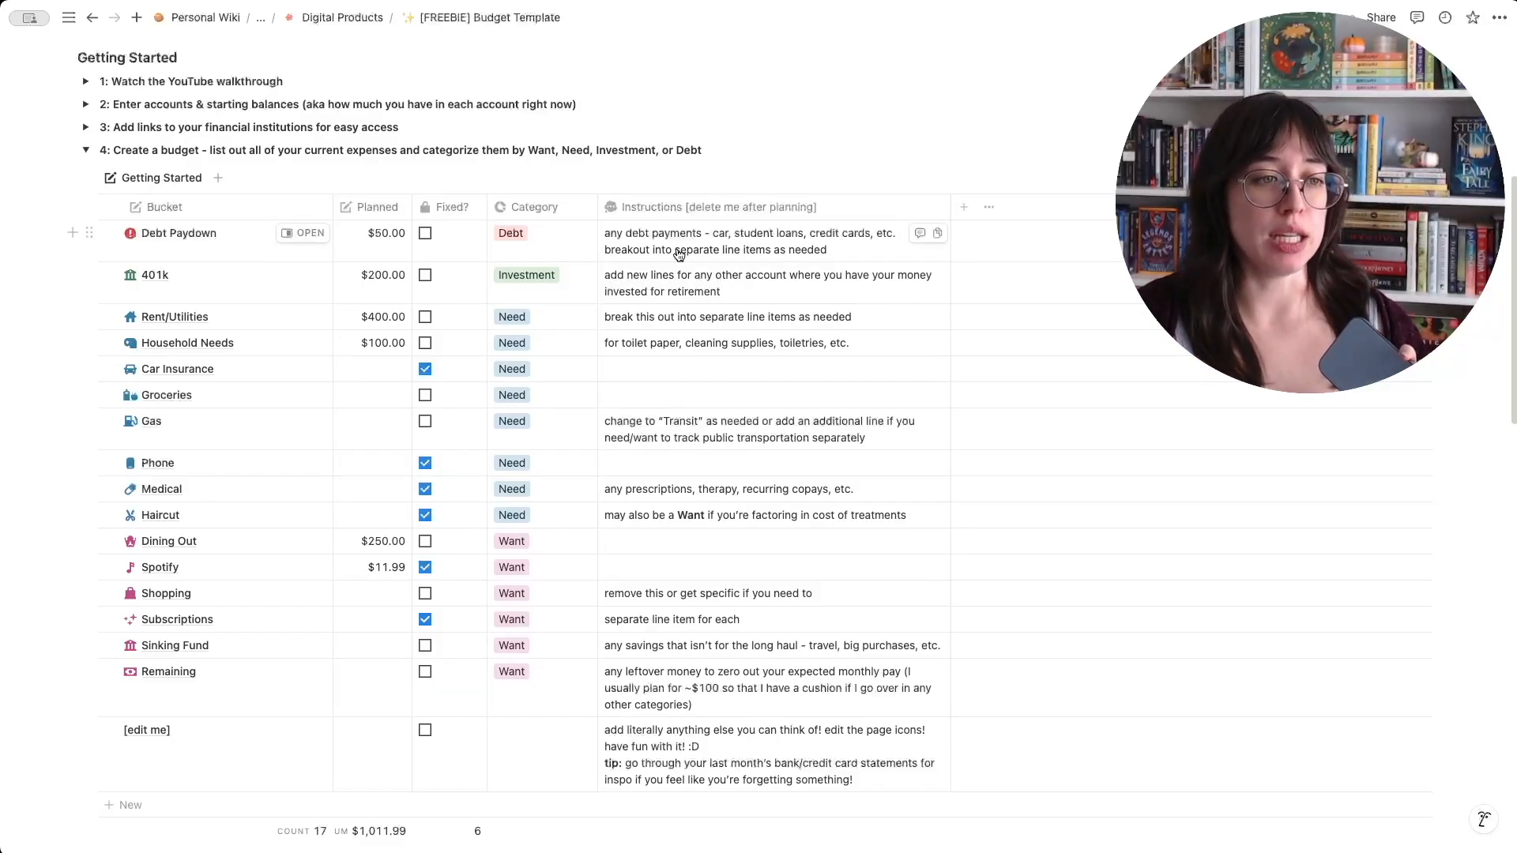
- Select the Subscriptions bucket and clear the selection, and check the property options of the Instructions column without changing it
left_click(110, 568)
left_click(110, 569)
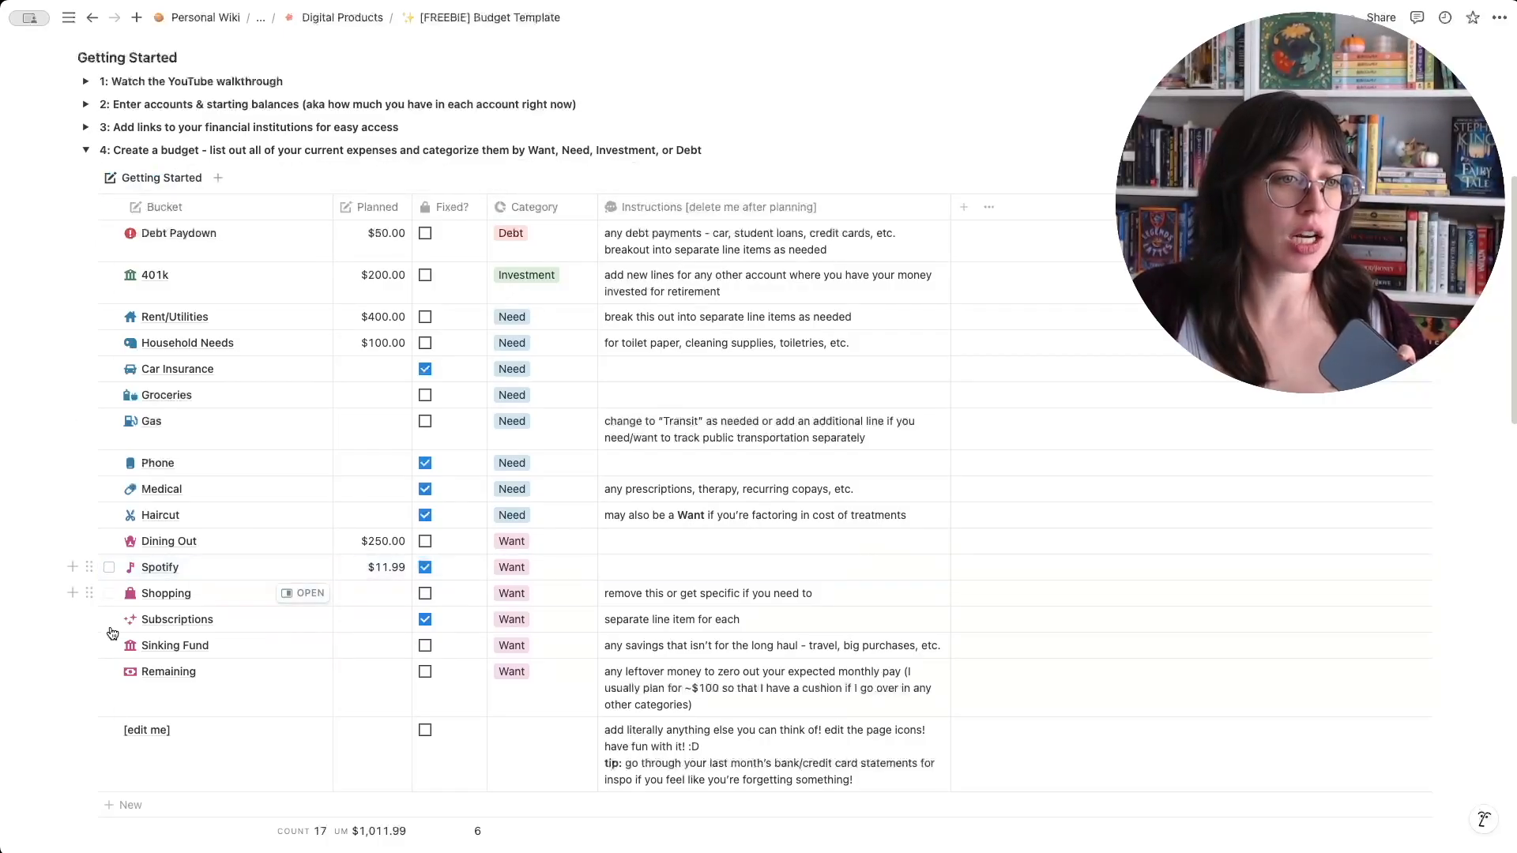
left_click(110, 619)
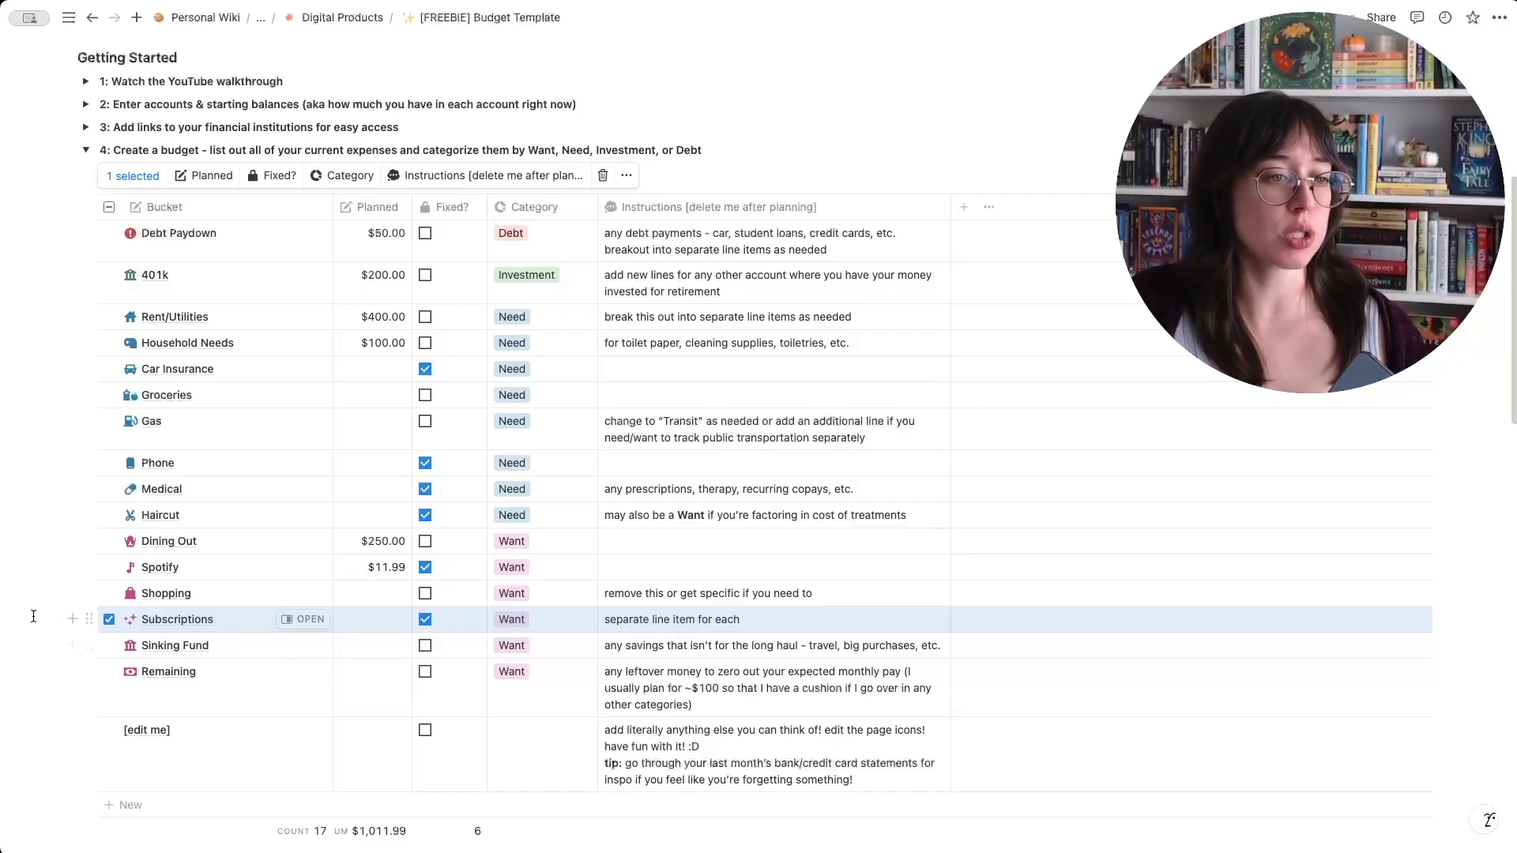
left_click(109, 620)
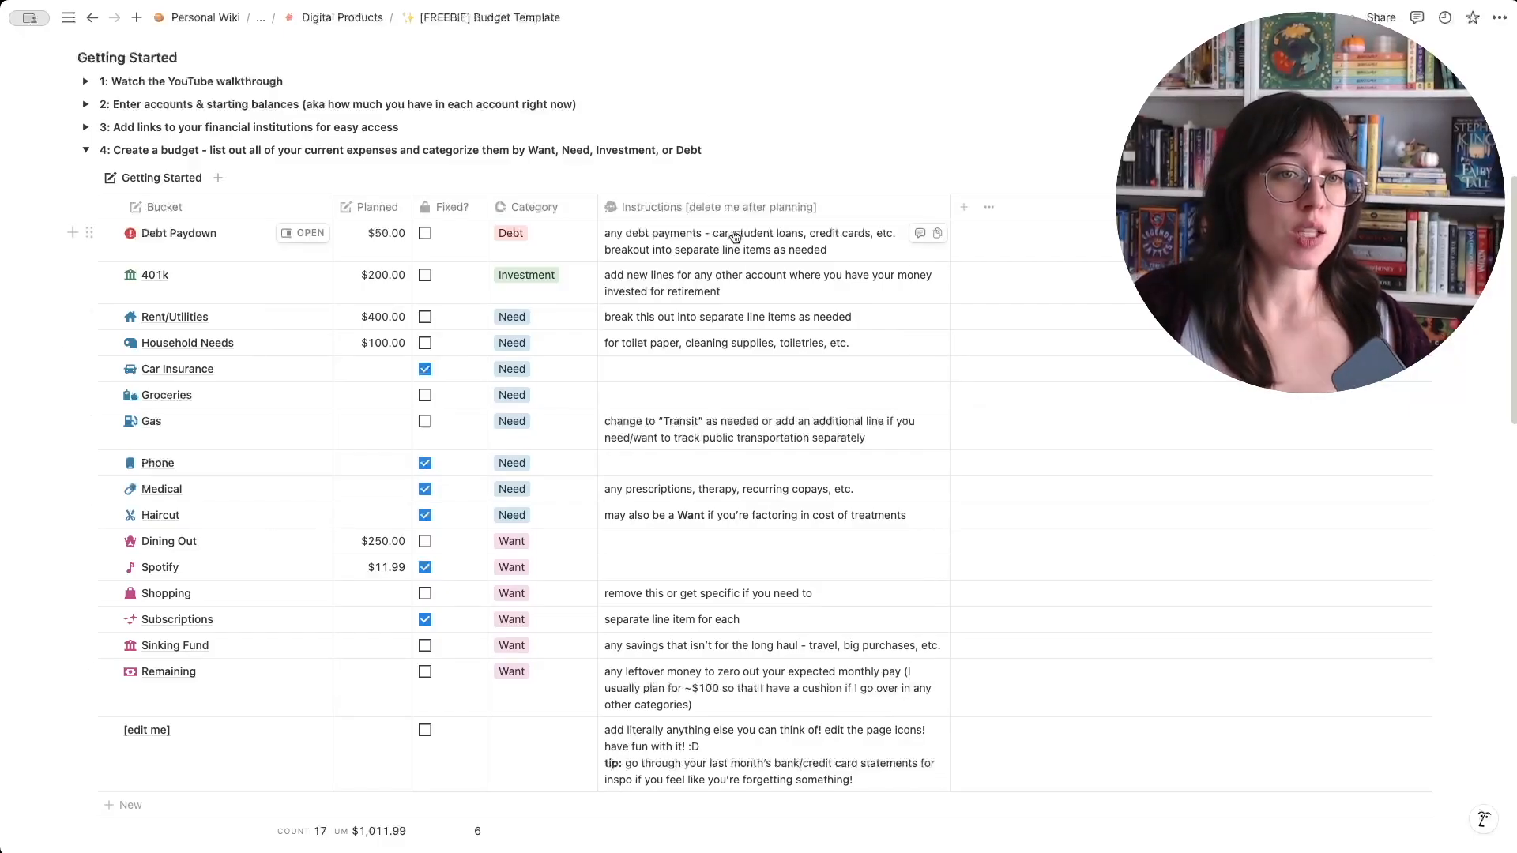
left_click(767, 204)
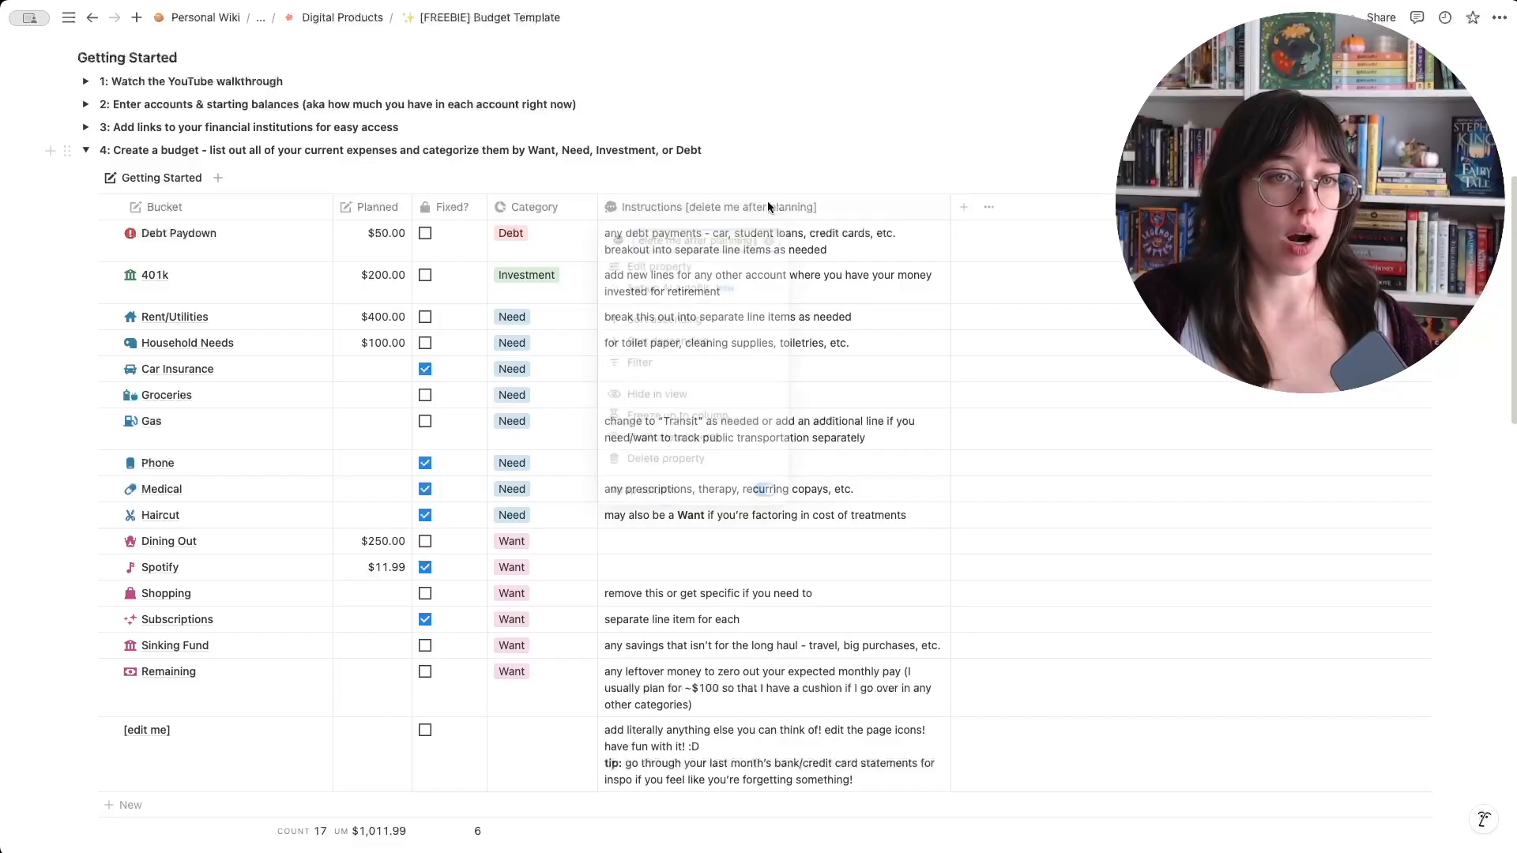
left_click(838, 200)
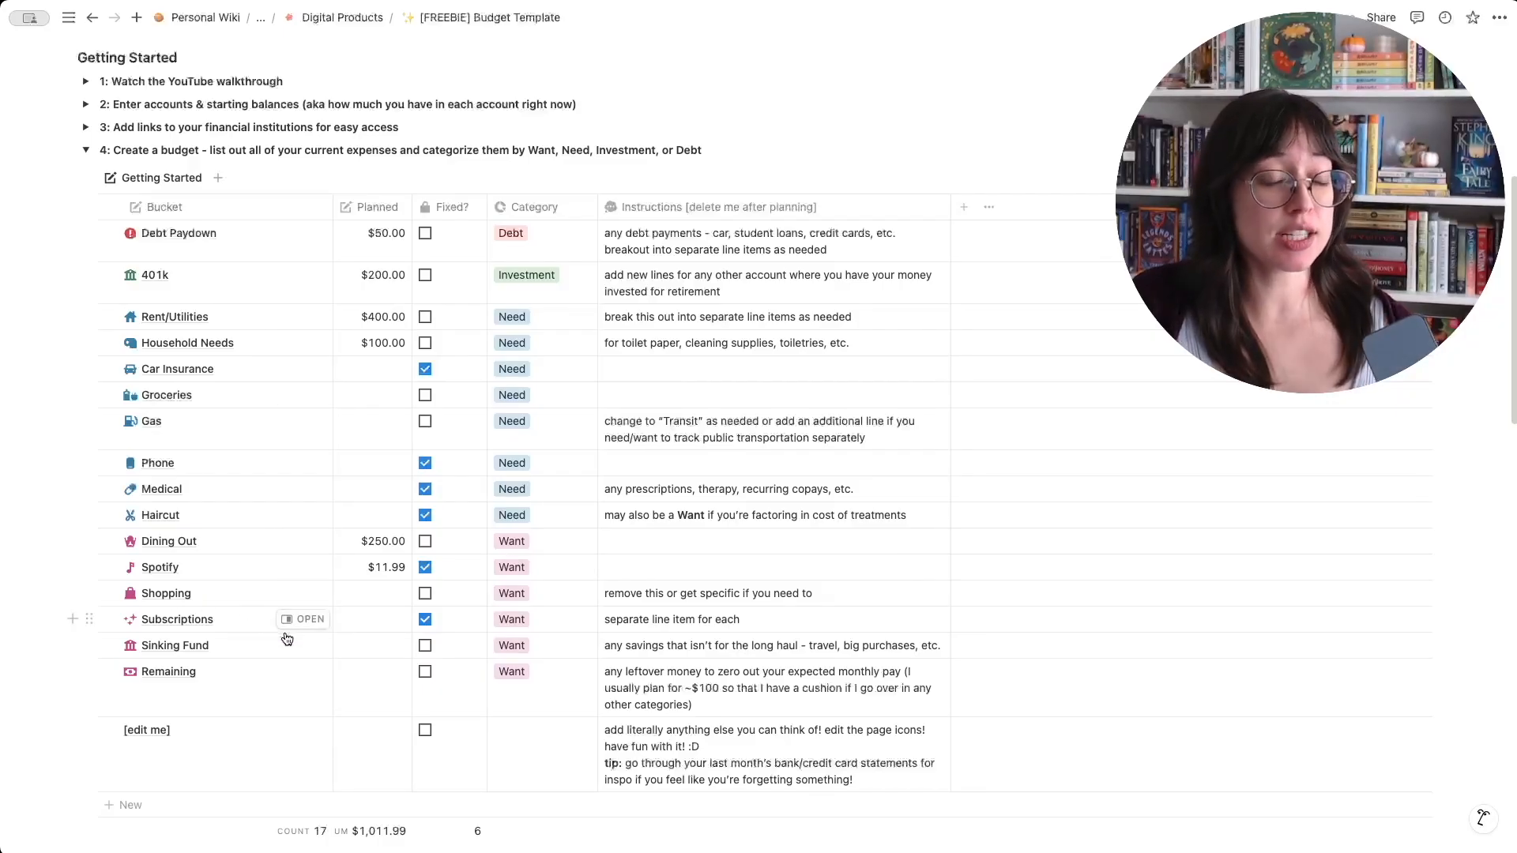
- Add a bucket named ee from the New Want template, with $100 planned, and mark it as fixed
scroll(196, 694, "down", 3)
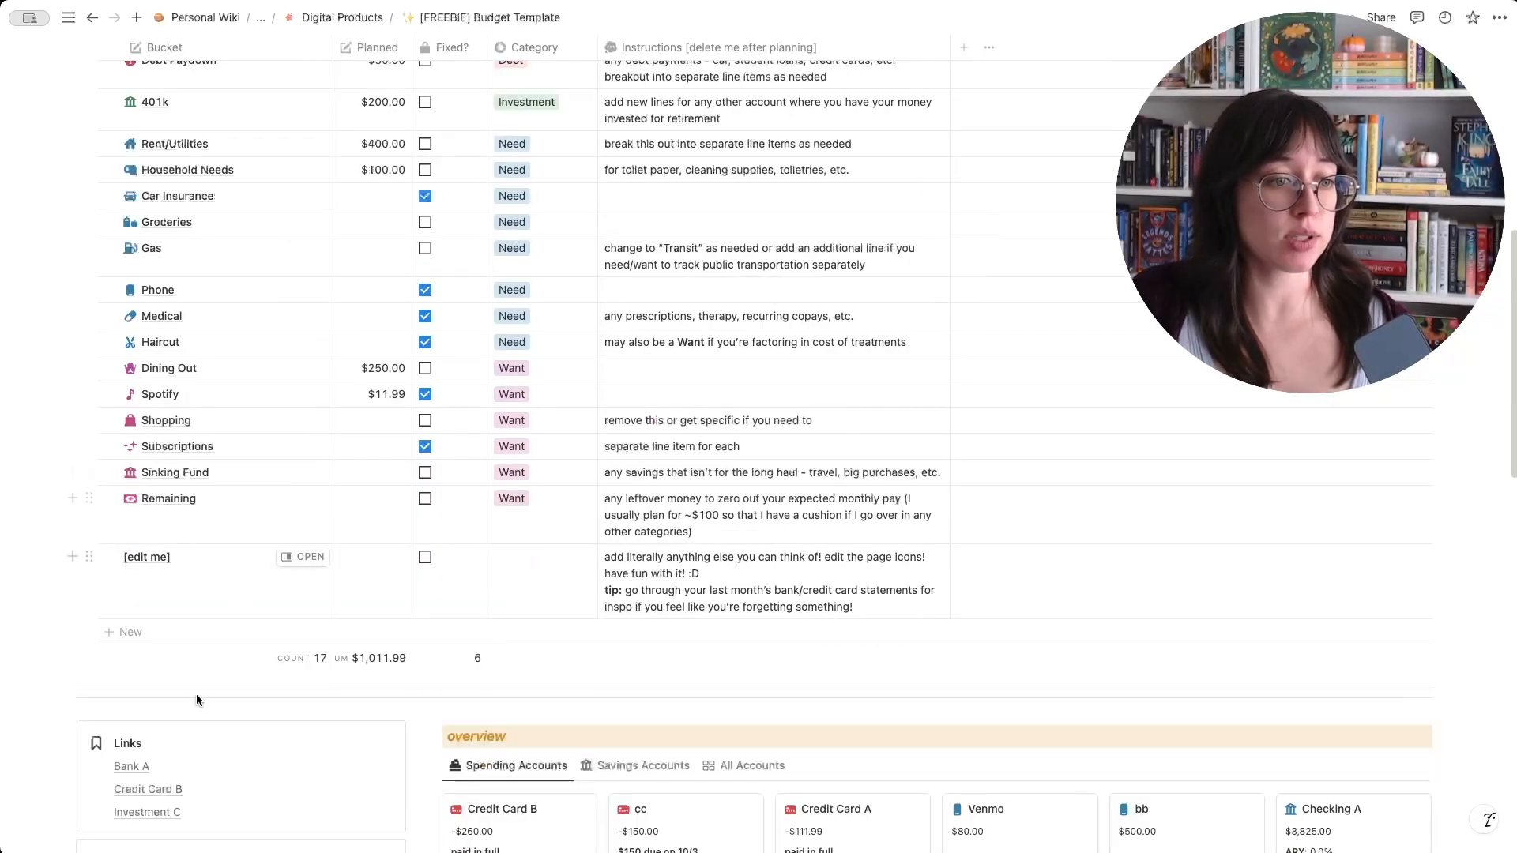
left_click(131, 633)
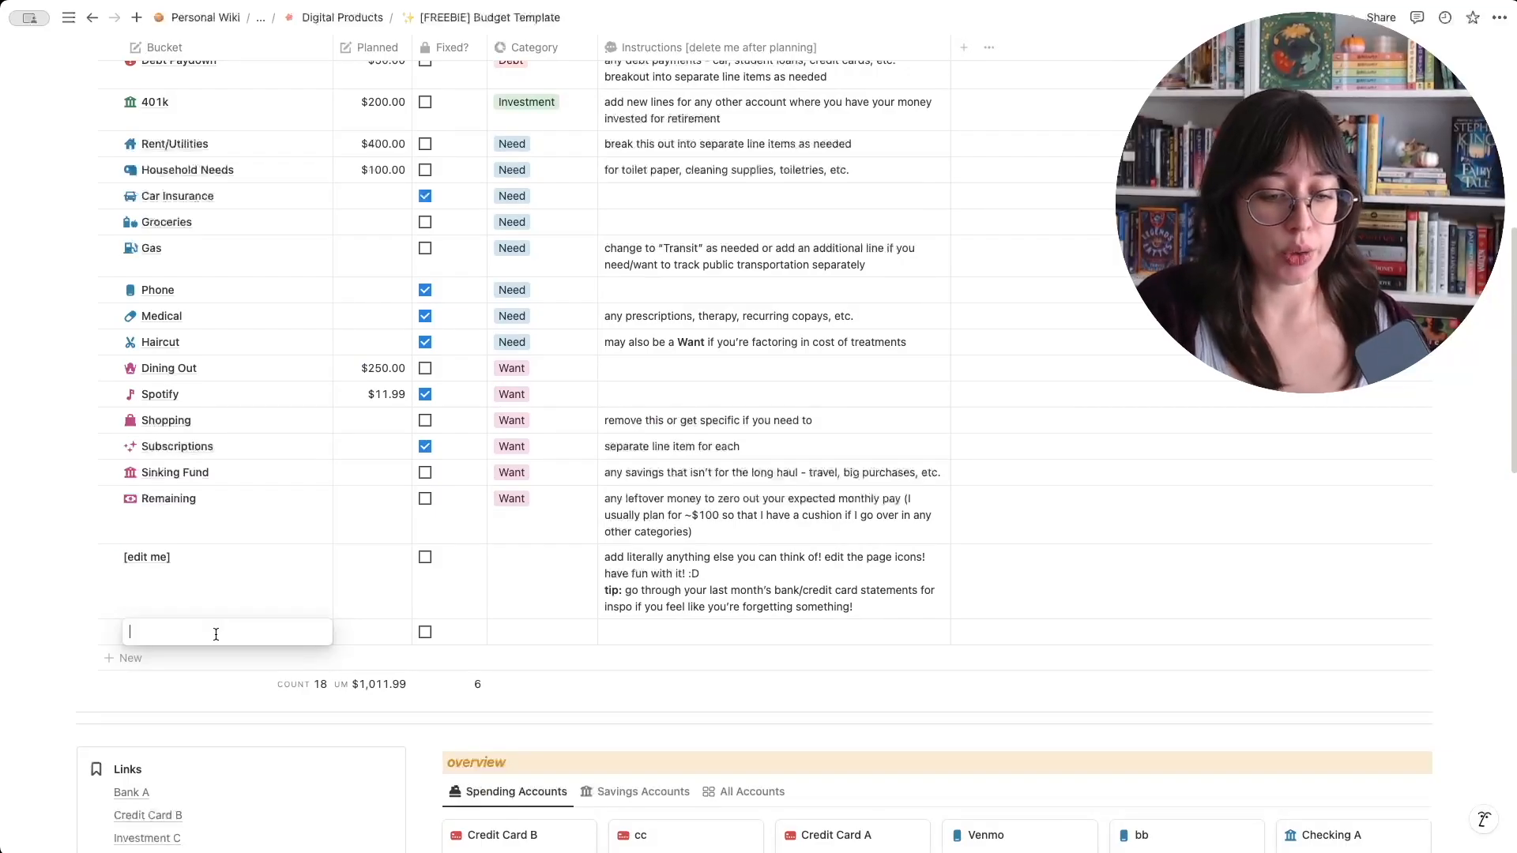
type("ee")
left_click(308, 633)
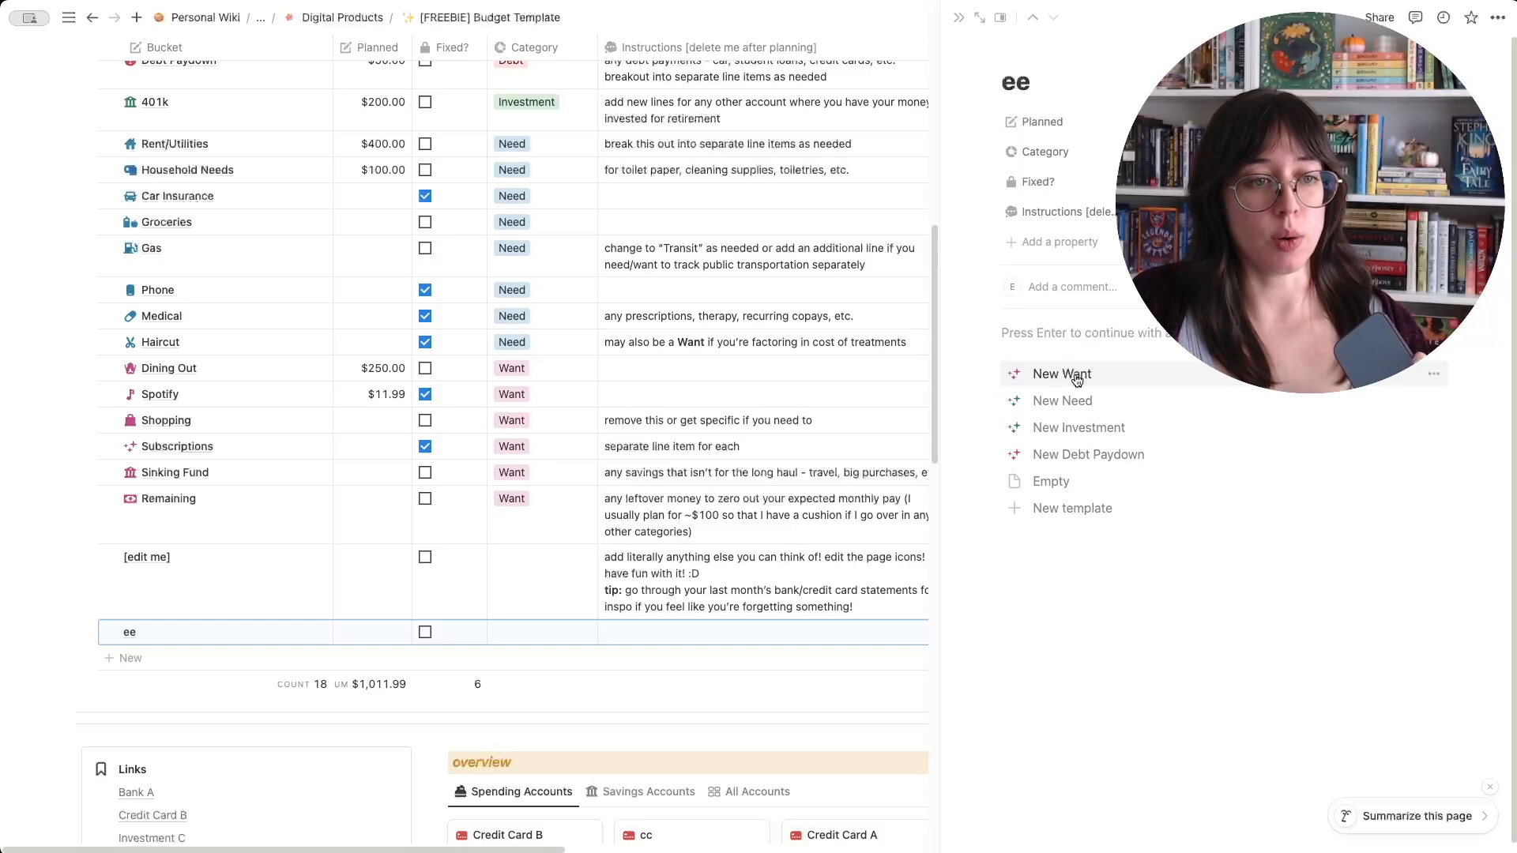
left_click(1077, 380)
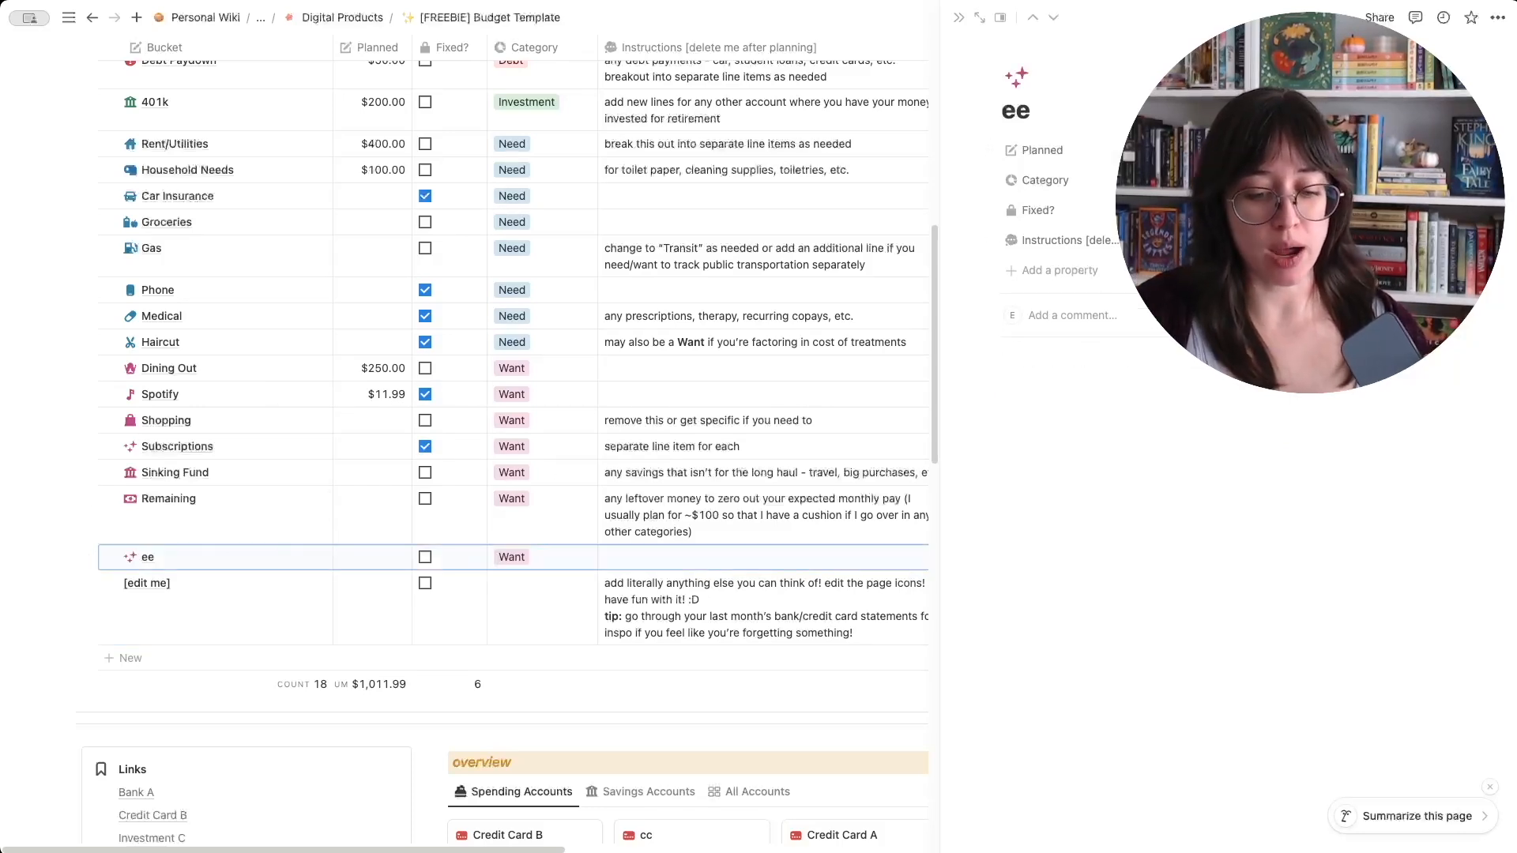
type("100")
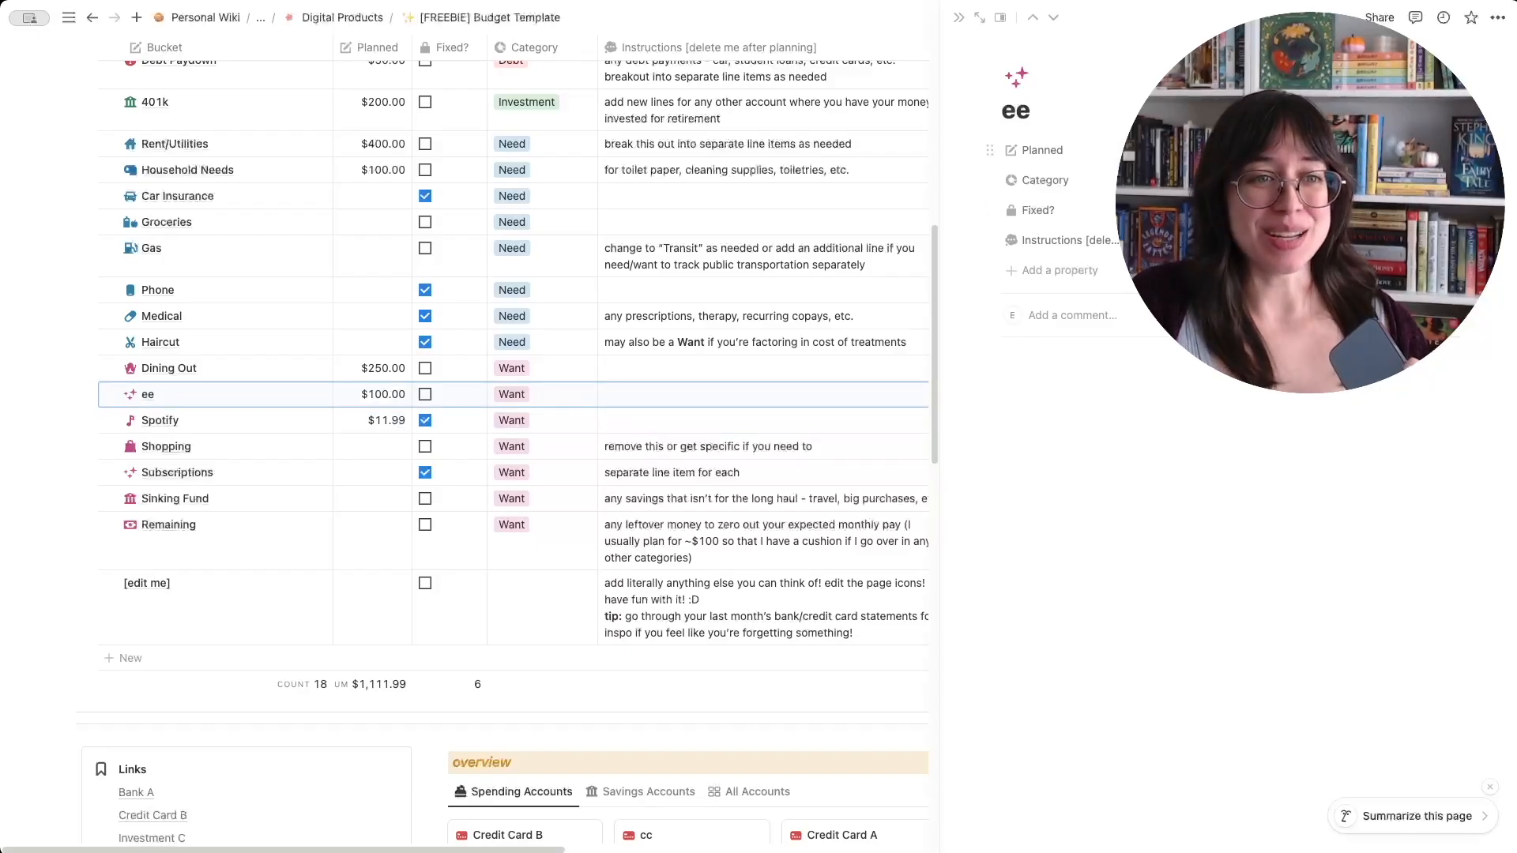
left_click(1143, 210)
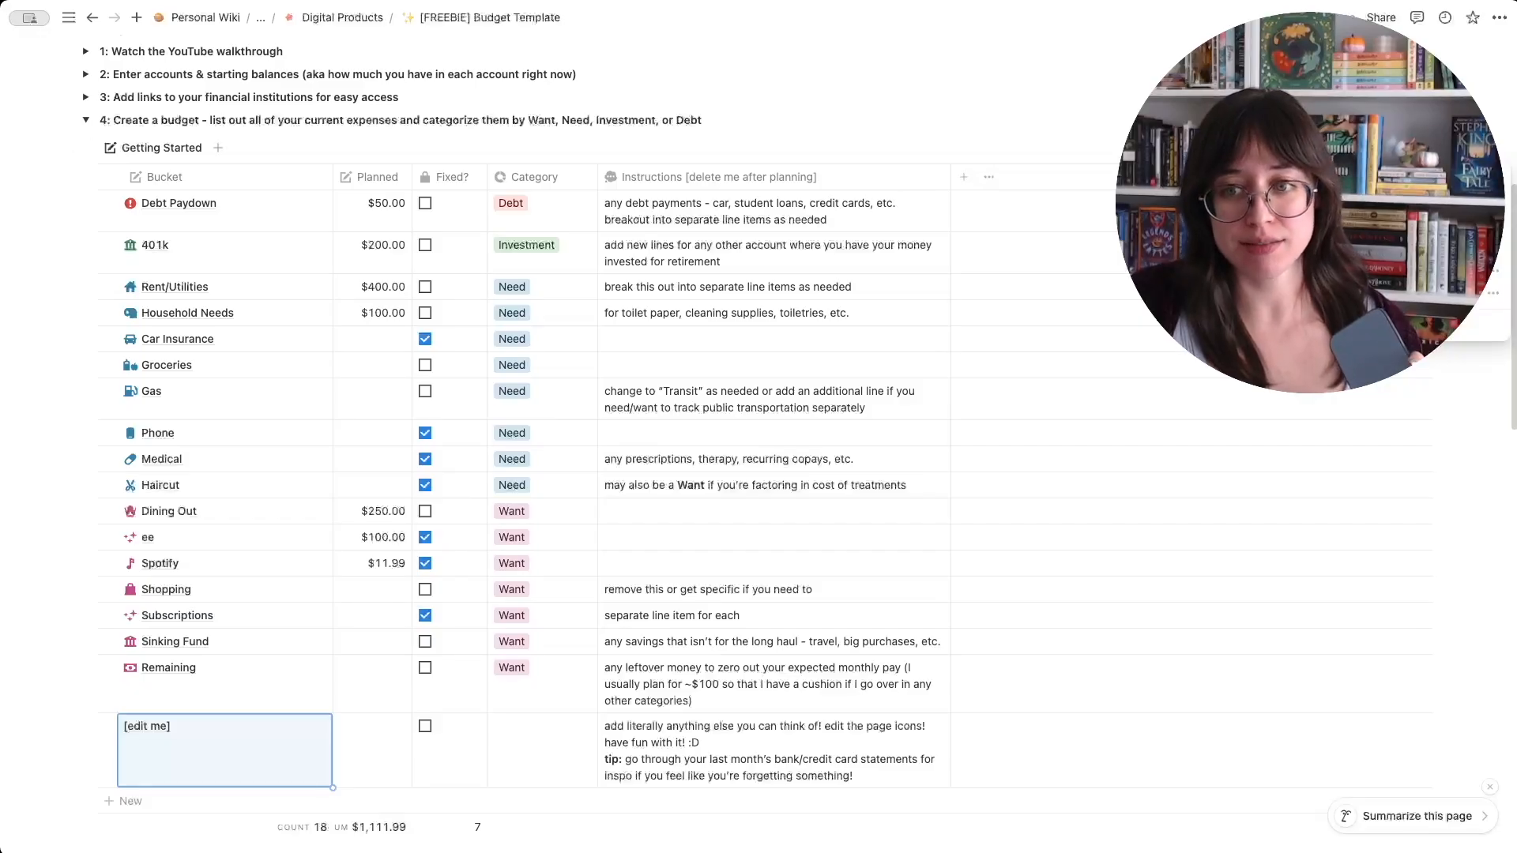
- Add a bucket to the section 4 table from the New Need template, keeping its default name, and close its page
left_click(737, 105)
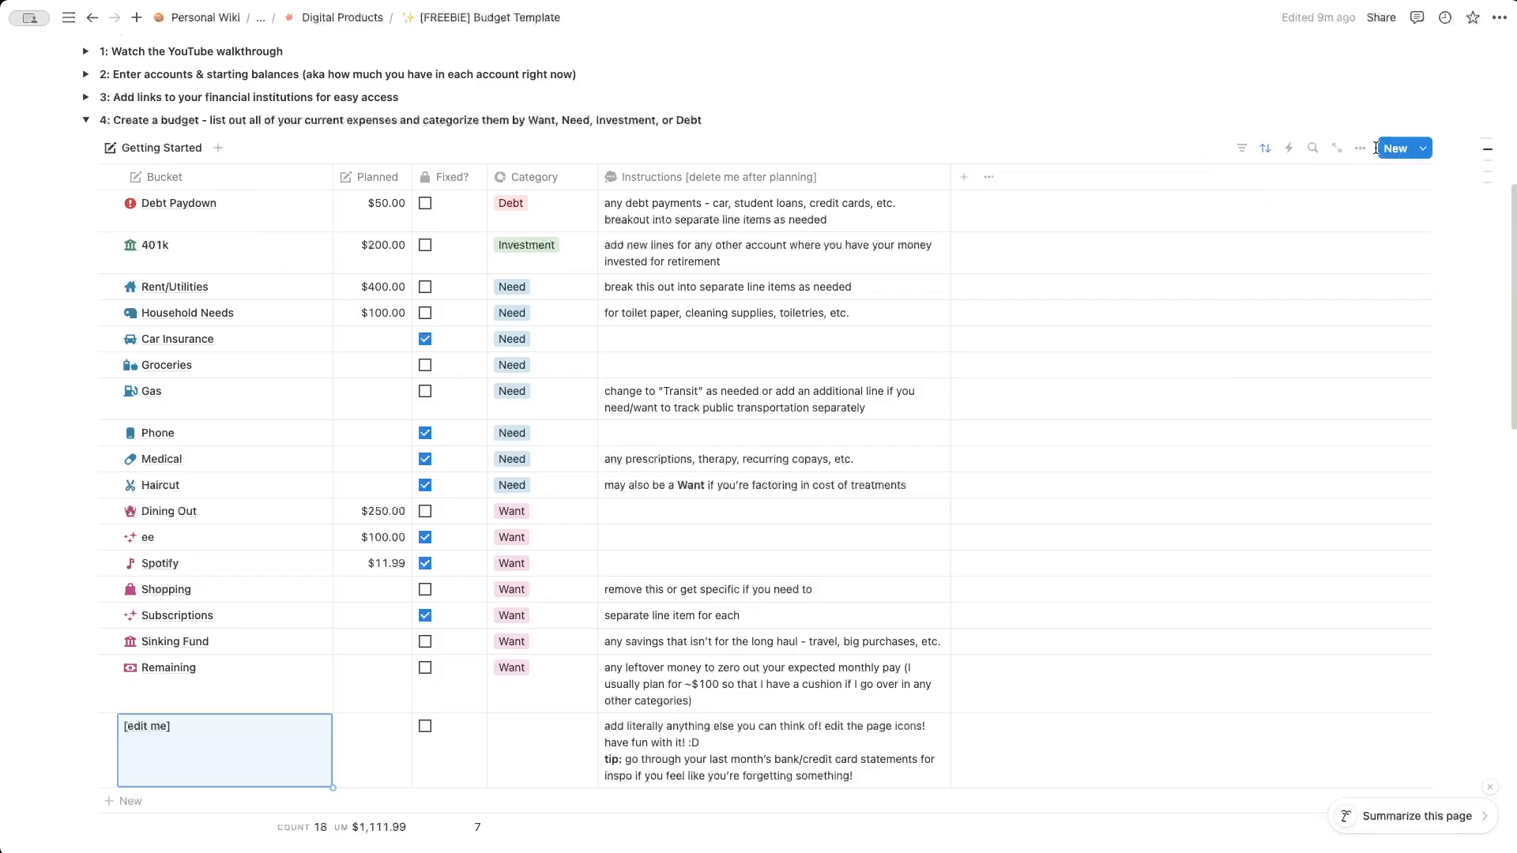
left_click(1422, 150)
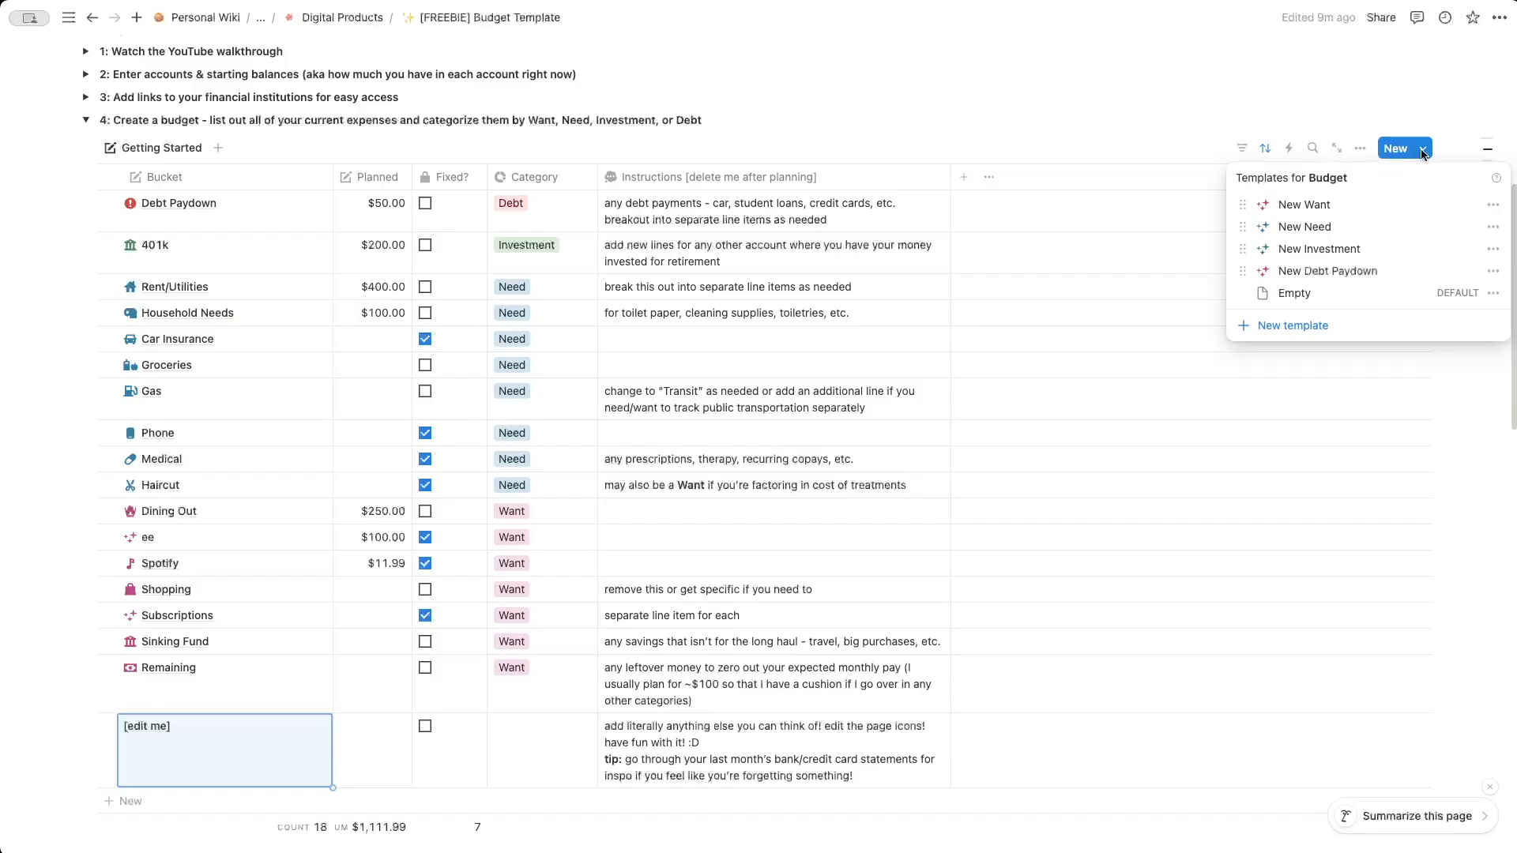
left_click(1331, 228)
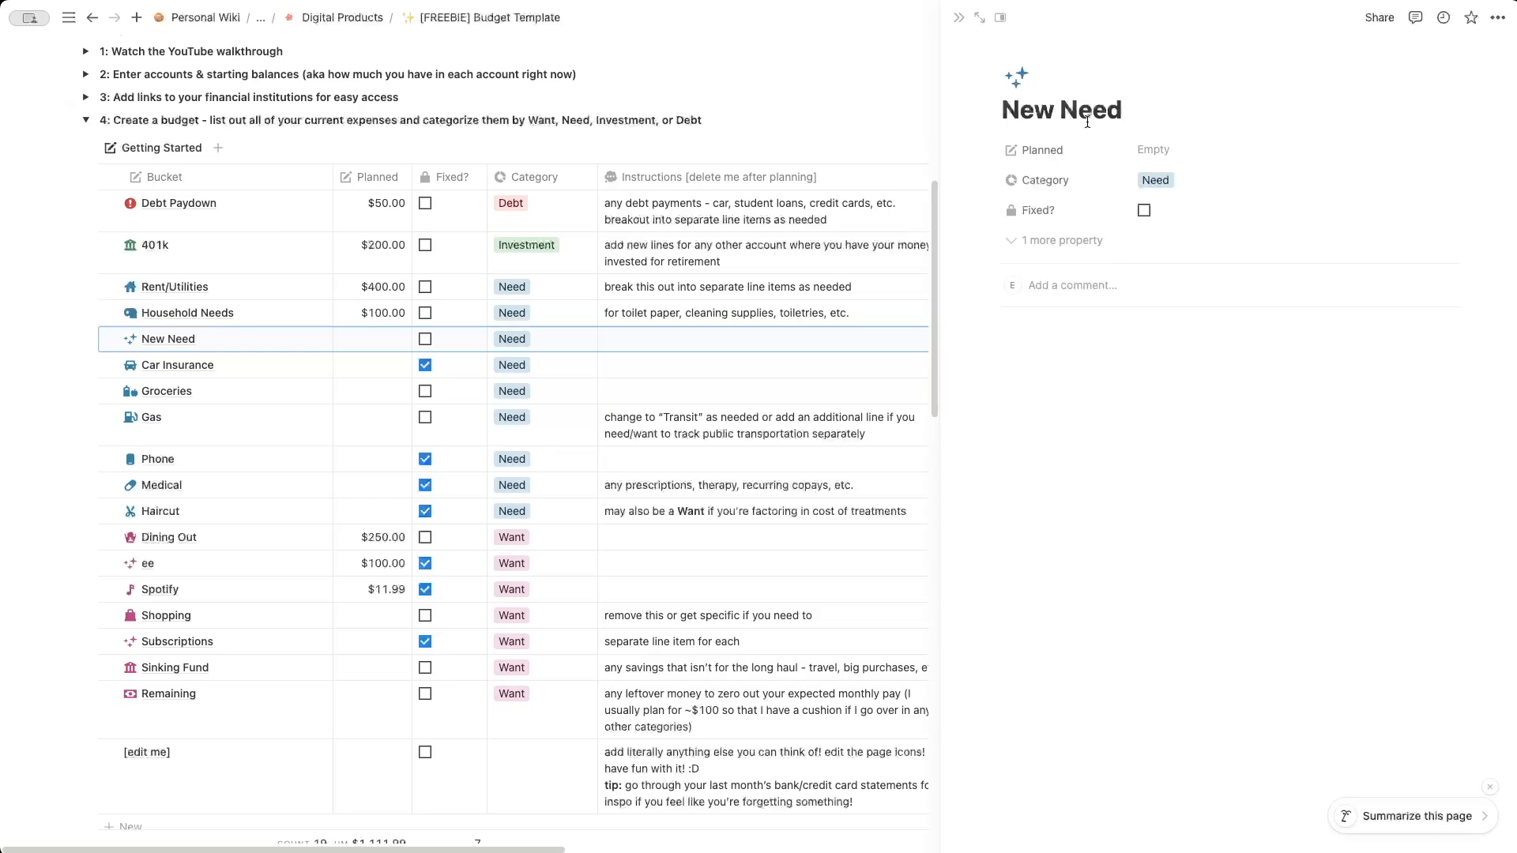
left_click(959, 18)
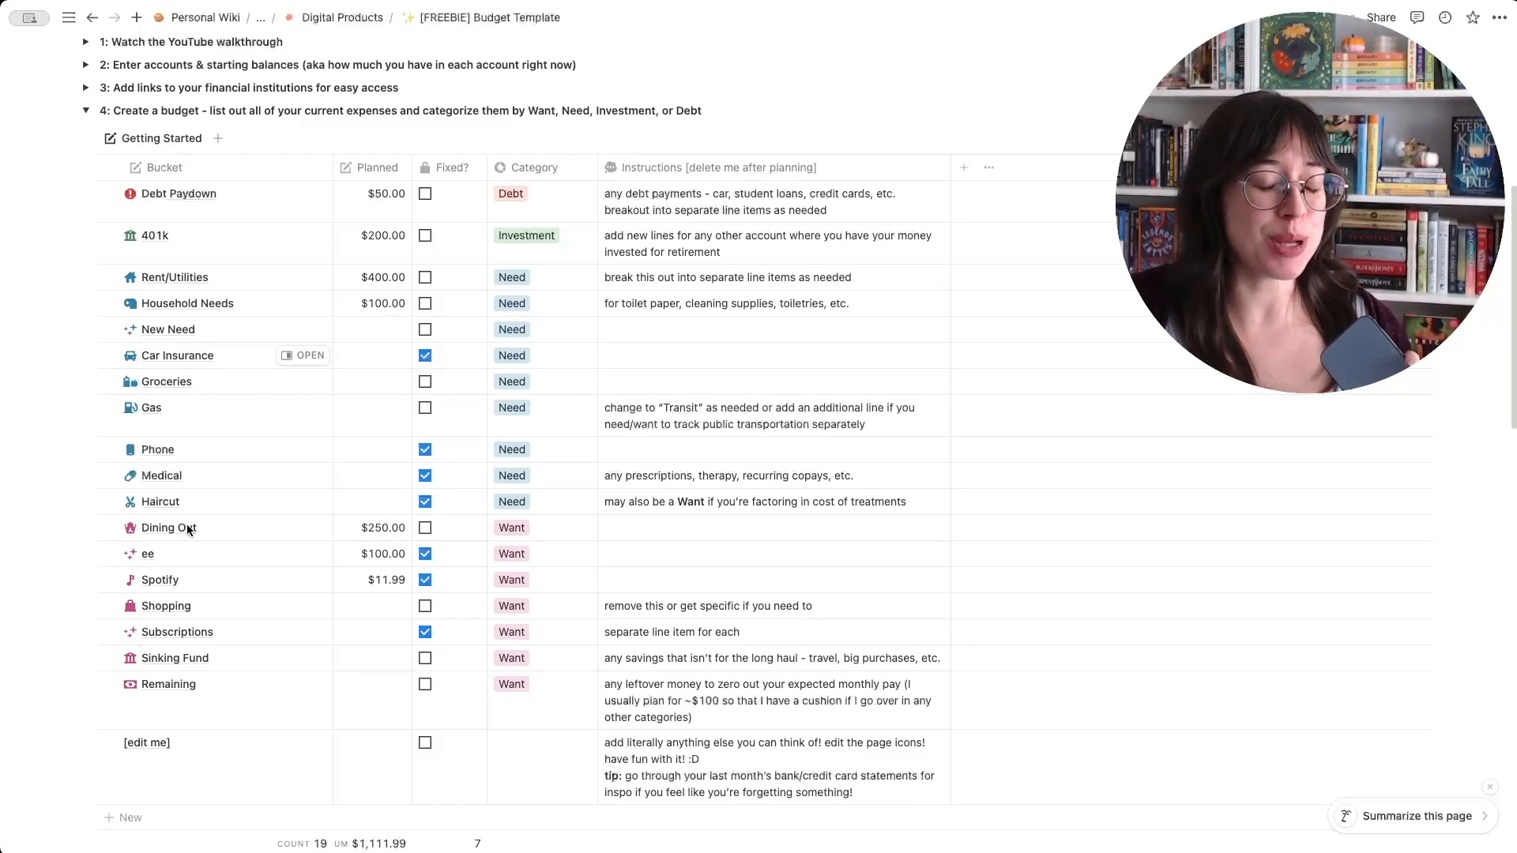
- Collapse Getting Started section 4 and rename the page October Budget
scroll(188, 530, "up", 5)
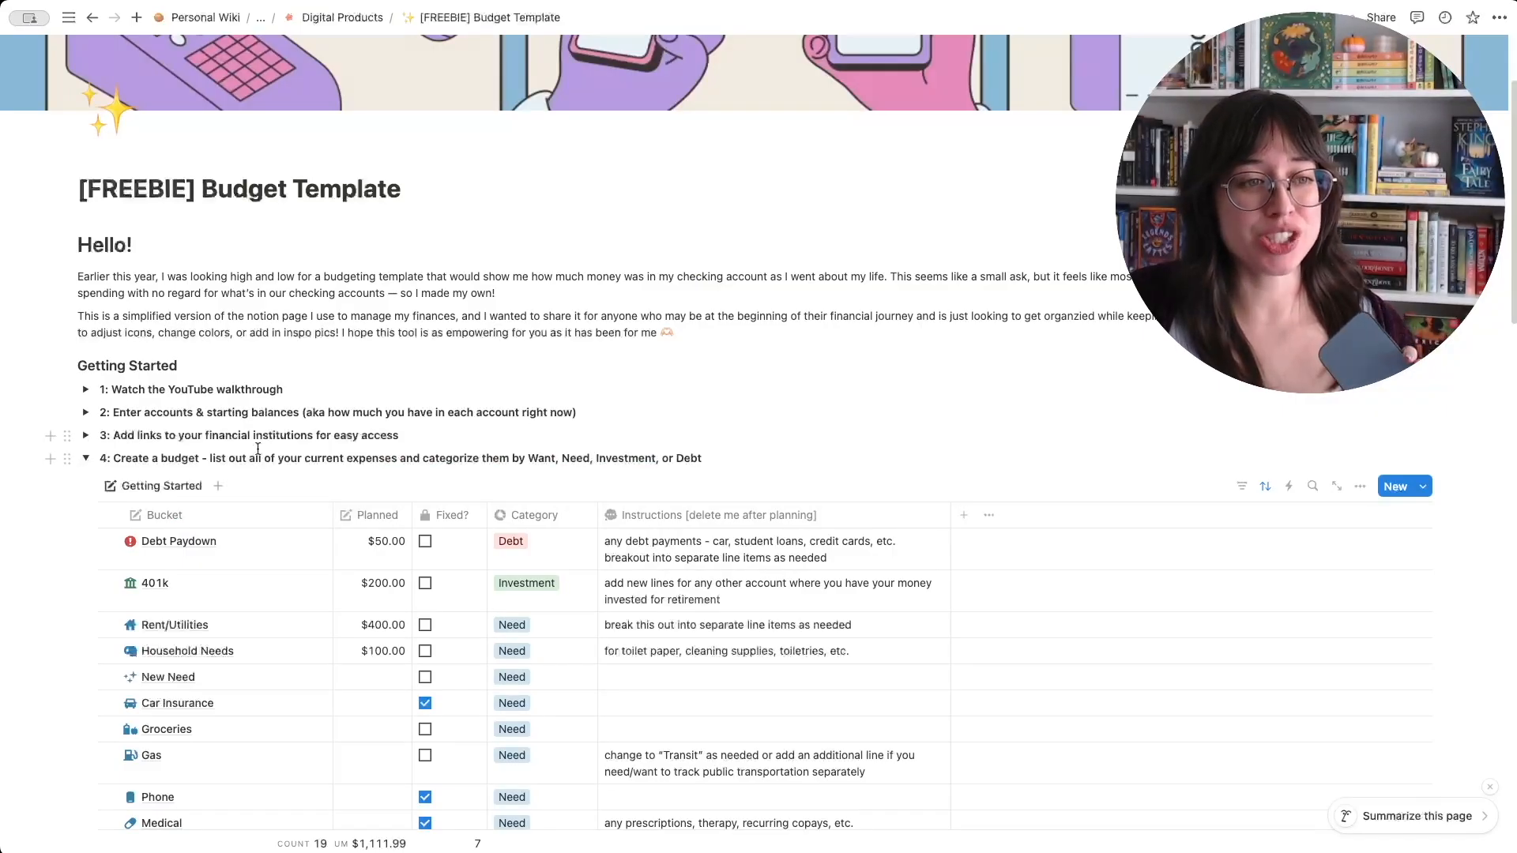
left_click(85, 460)
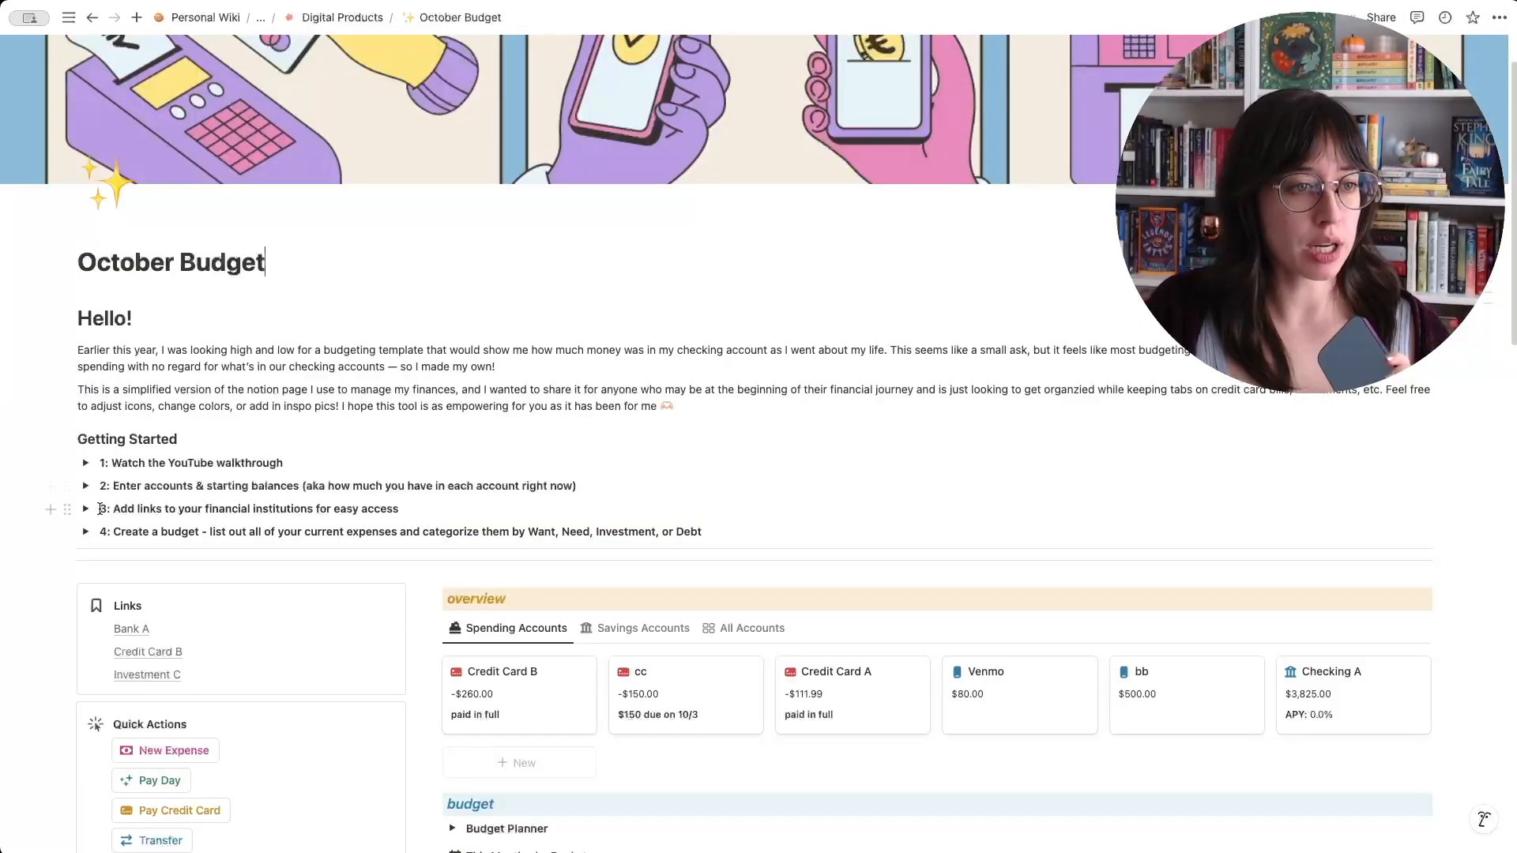
- In Getting Started section 4, clear all Planned amounts and Fixed? checkmarks, and delete the ee bucket
left_click(86, 533)
scroll(277, 487, "down", 7)
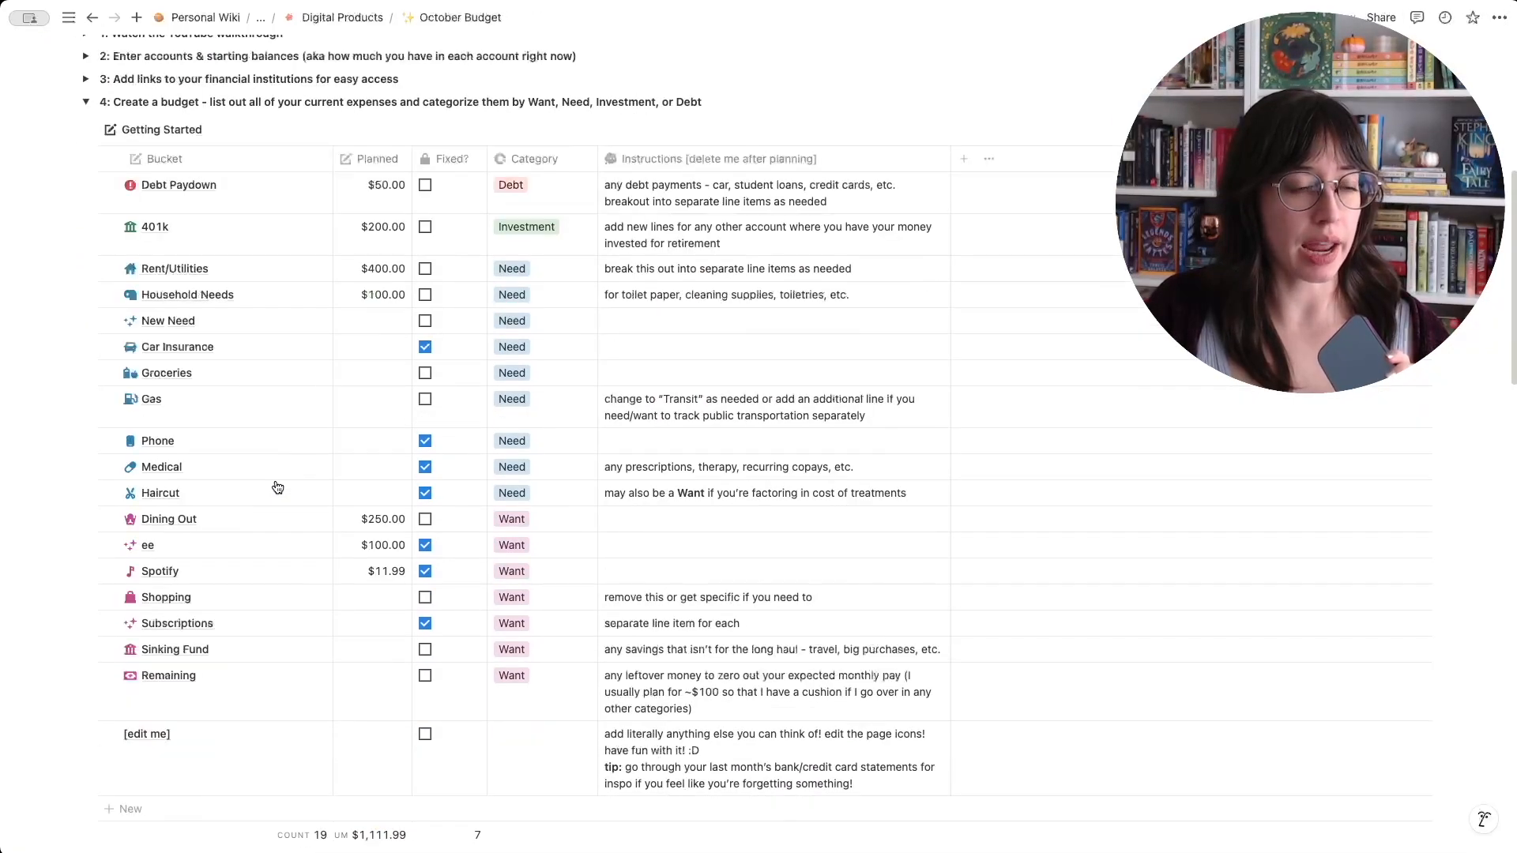
scroll(278, 488, "up", 3)
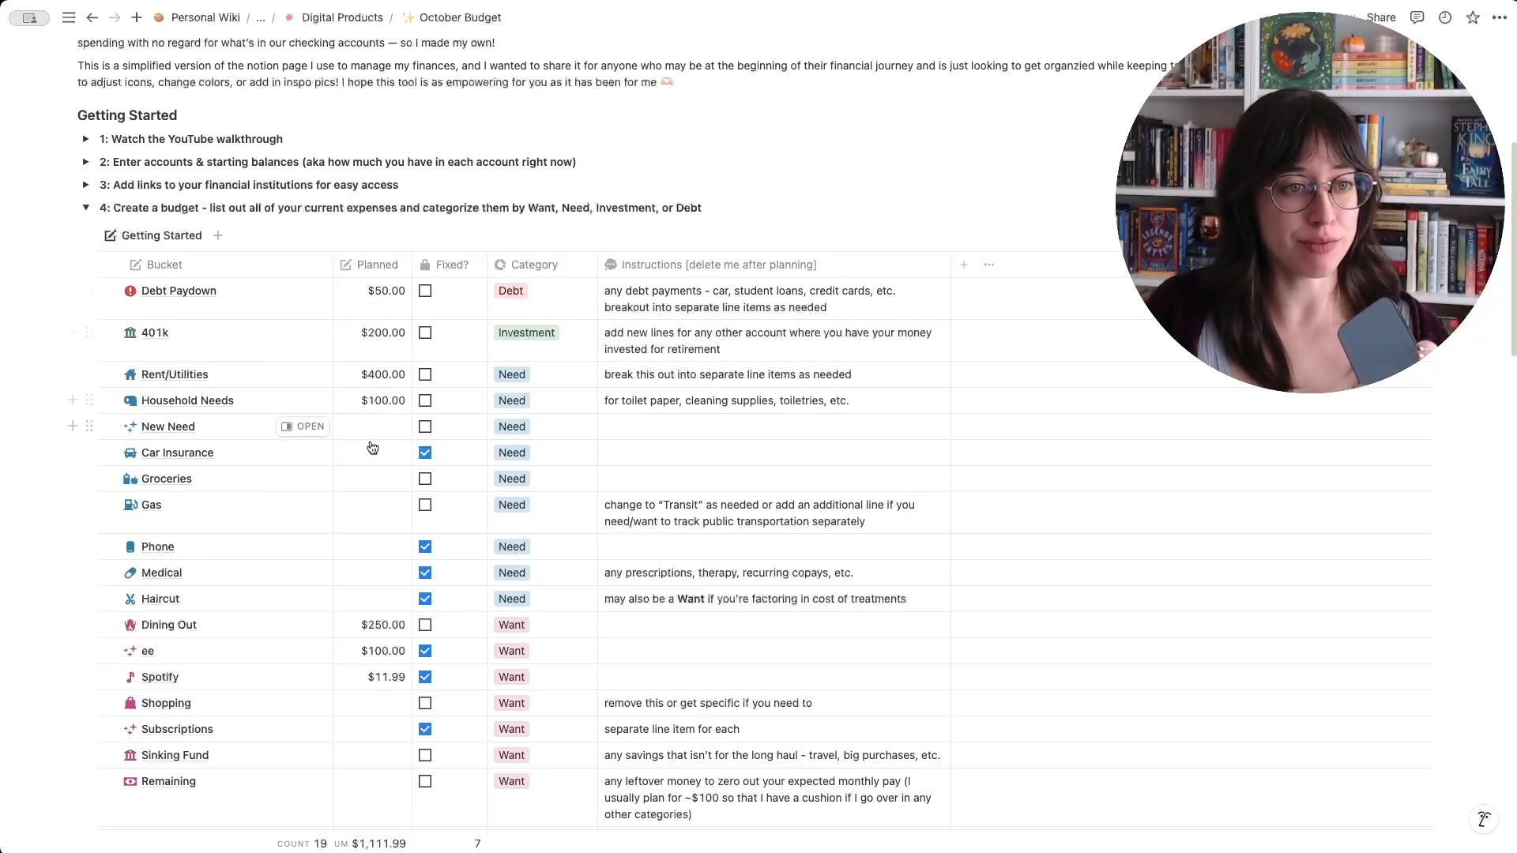
left_click(394, 433)
key("Escape")
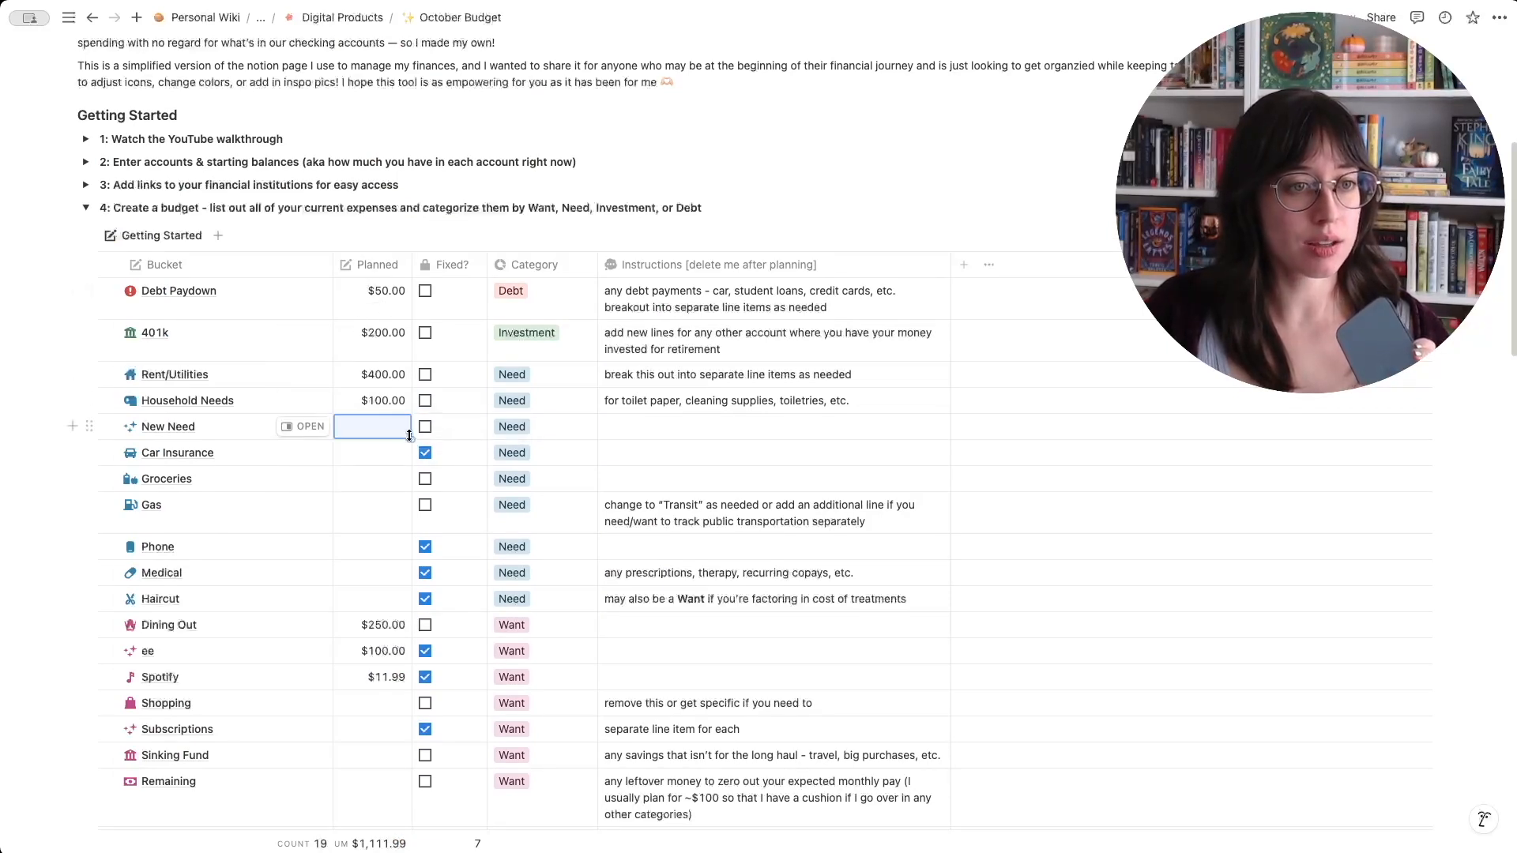
left_click_drag(412, 439, 402, 316)
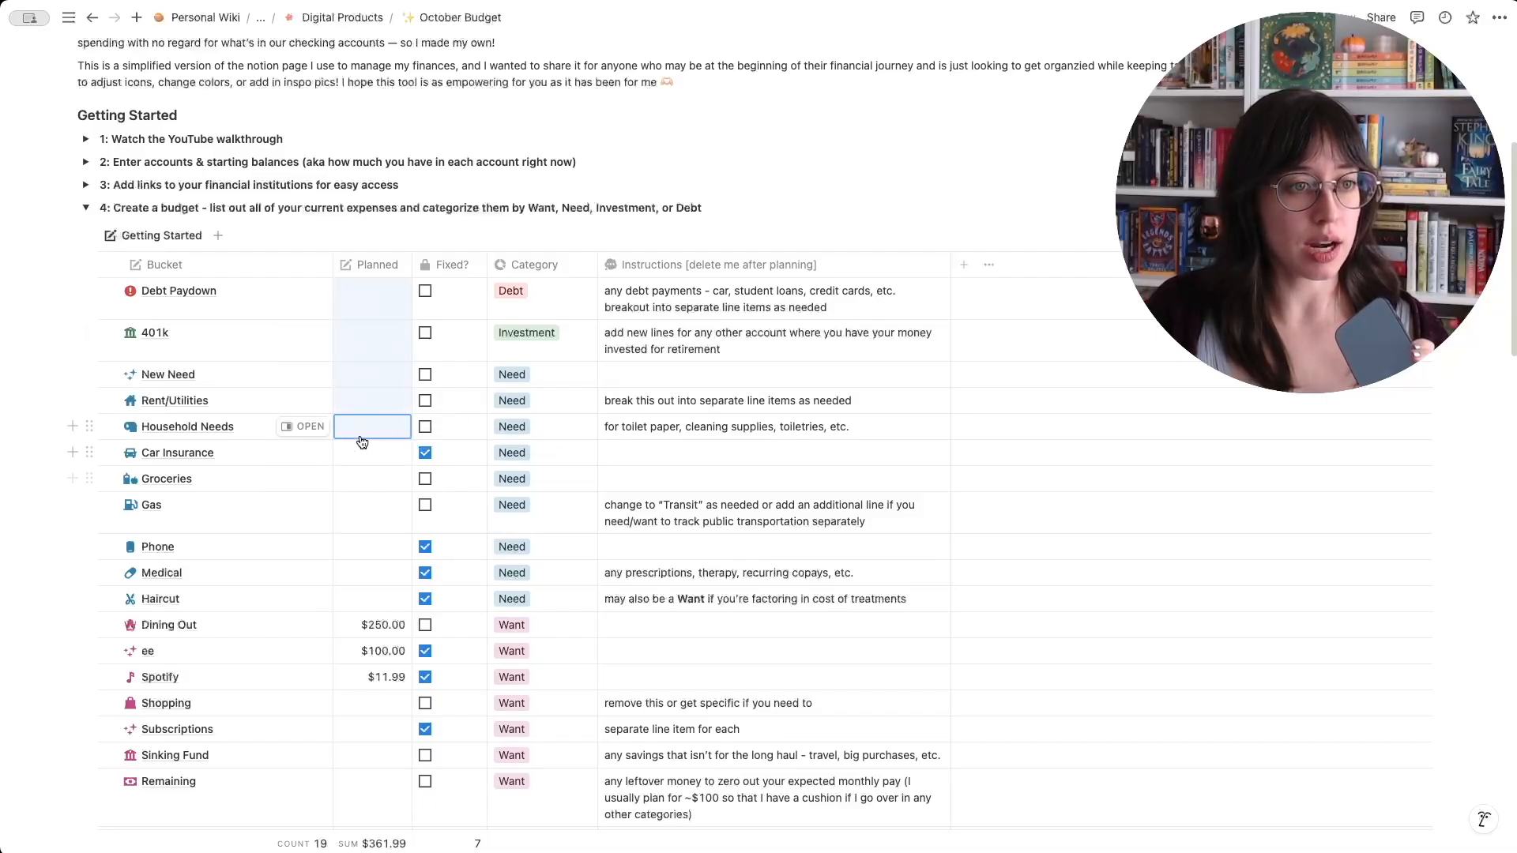
left_click(397, 605)
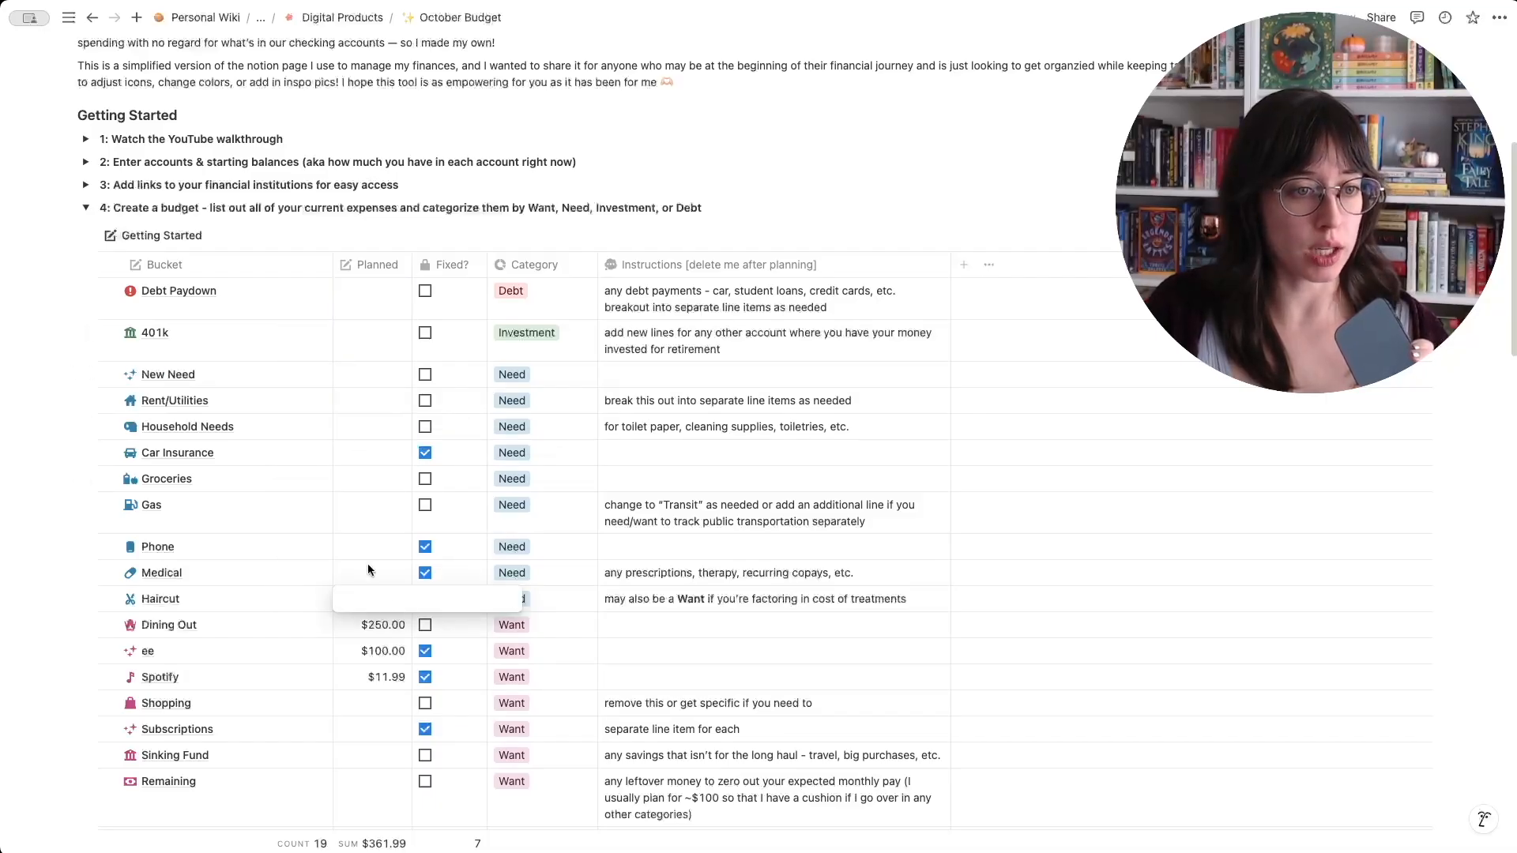
left_click(367, 570)
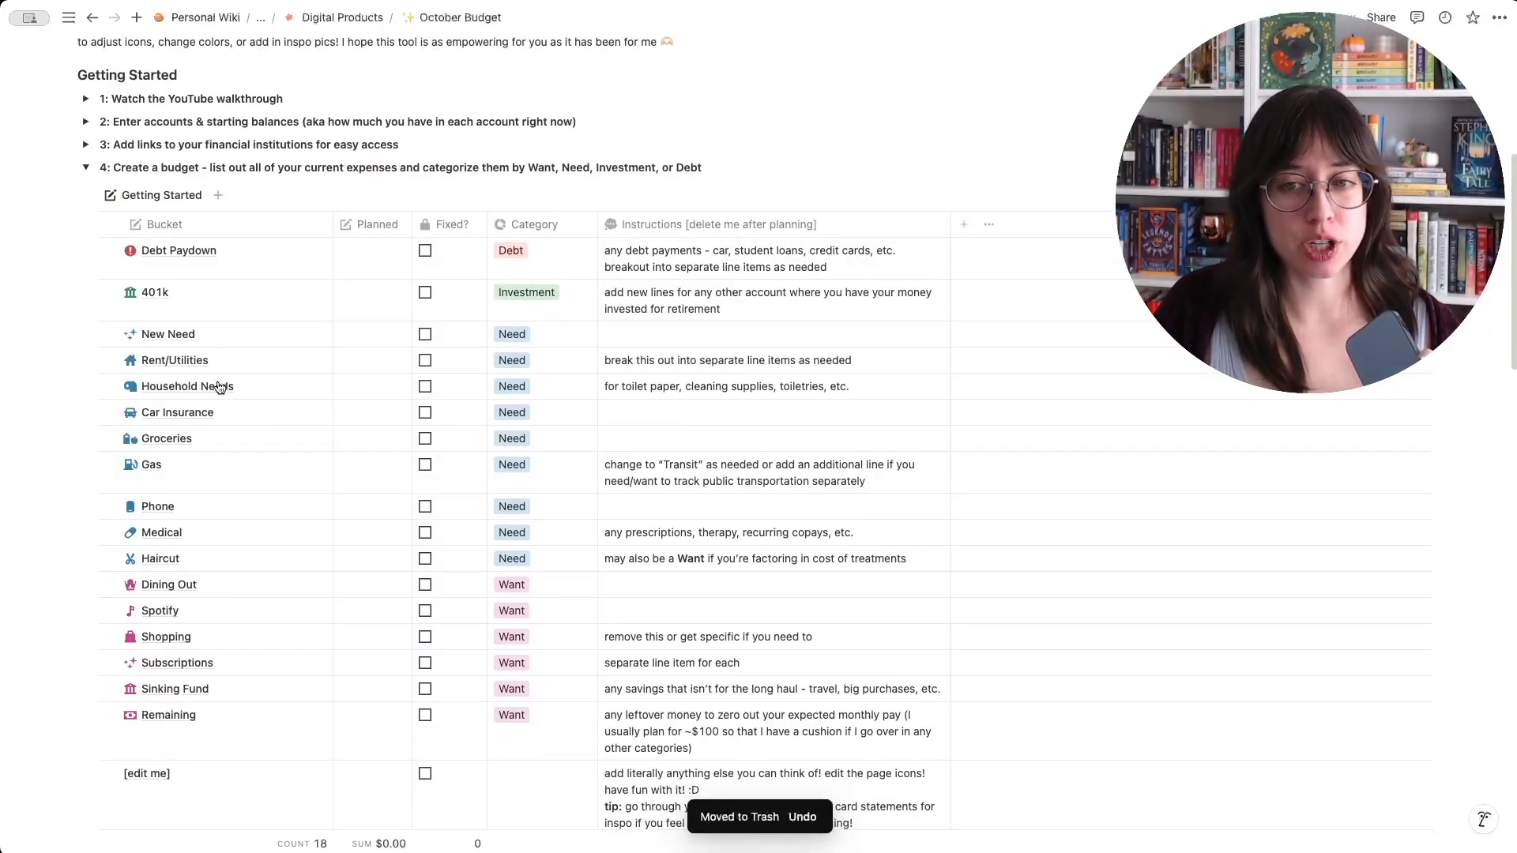
- Delete the Debt Paydown bucket from the budget table
left_click(109, 251)
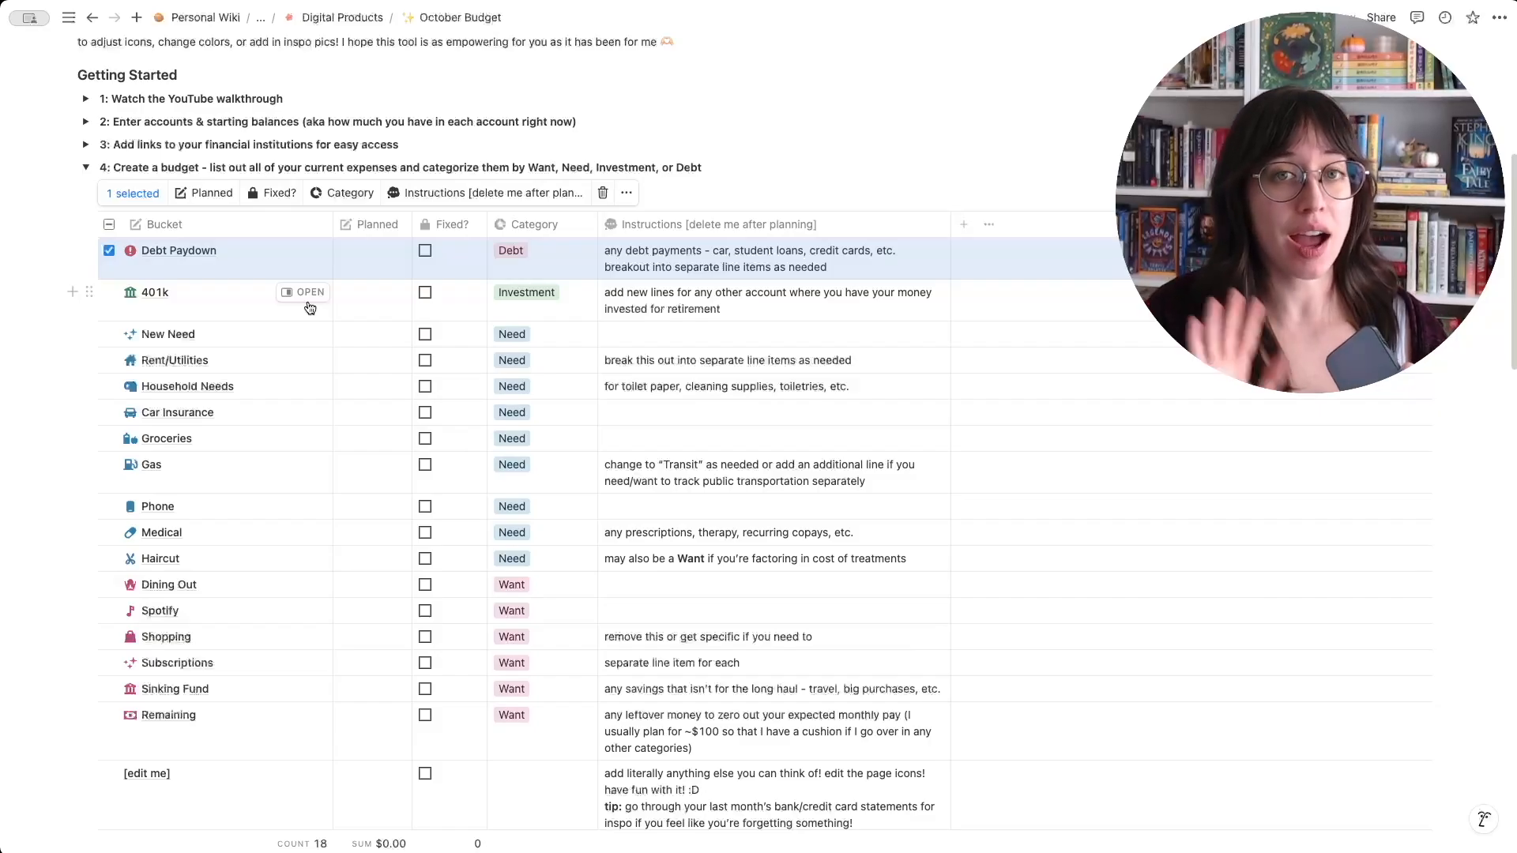
left_click(597, 196)
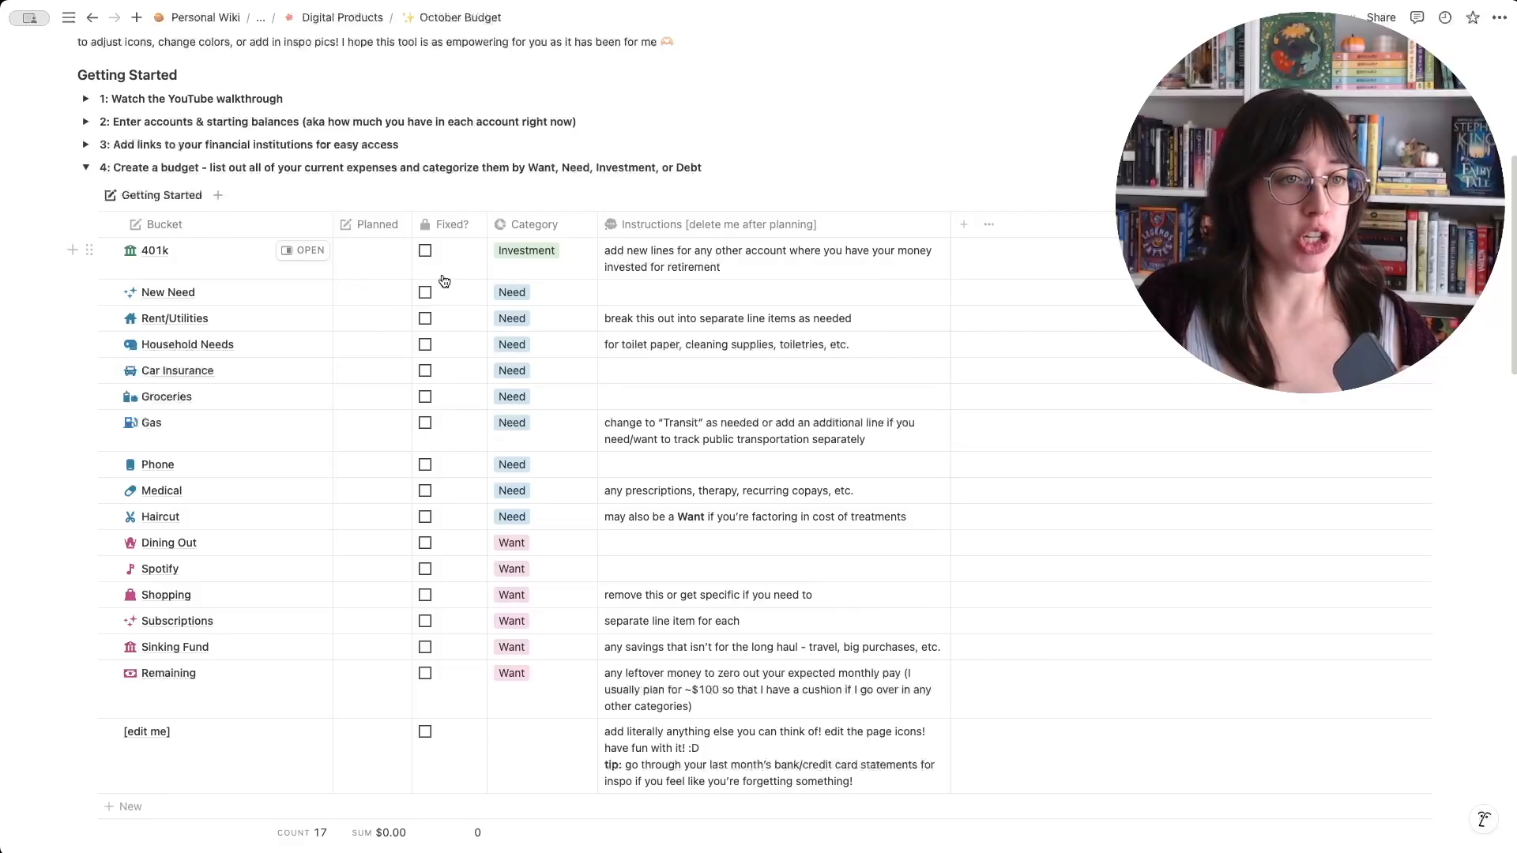
- Set the 401k bucket's planned amount to $1,193 and mark it as fixed
left_click(372, 260)
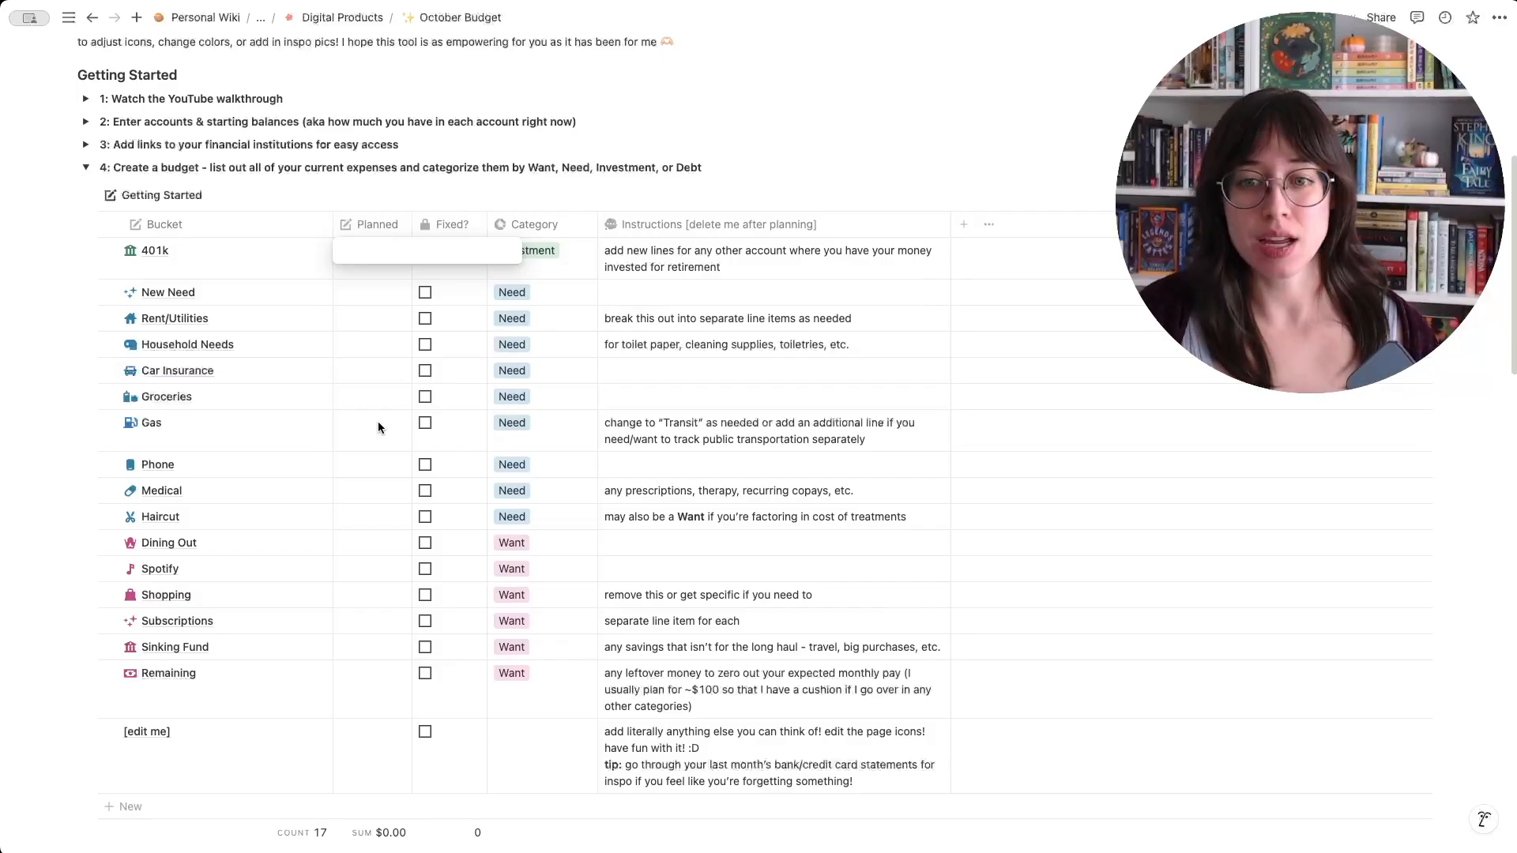
type("1")
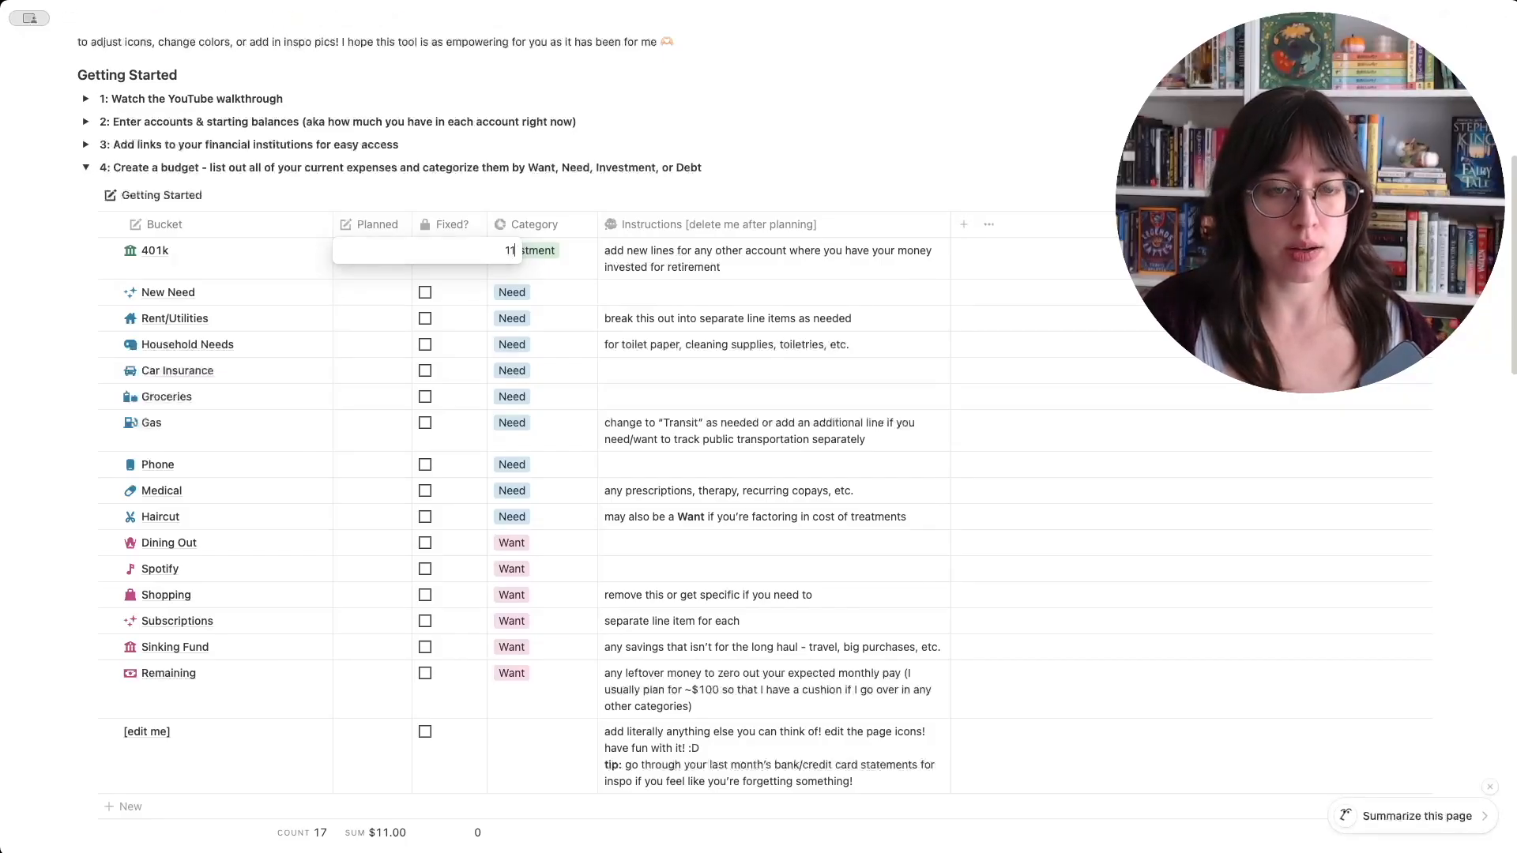
type(",193")
key("Return")
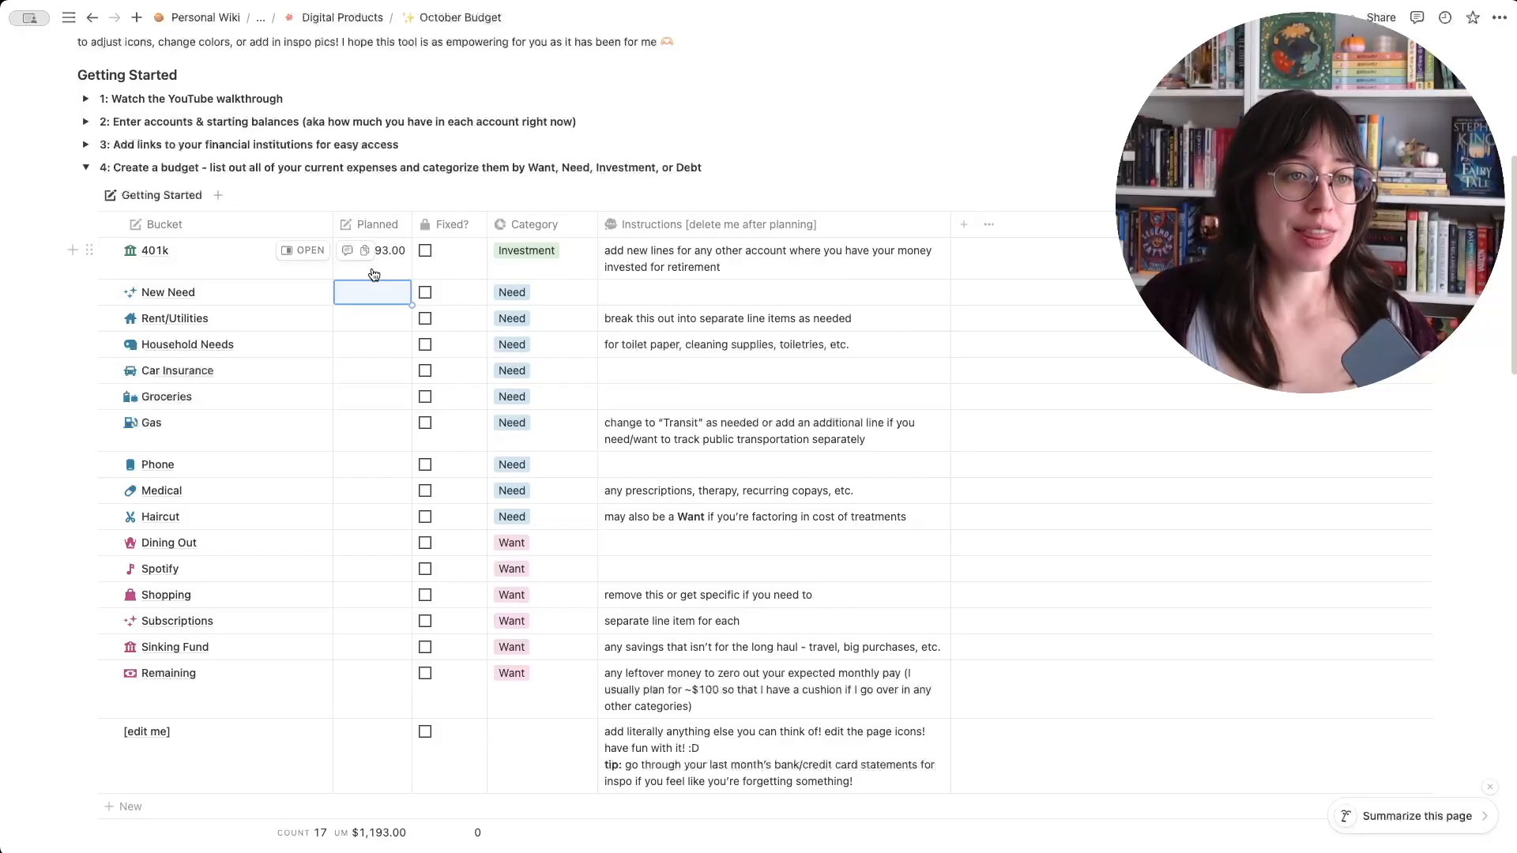
left_click(425, 251)
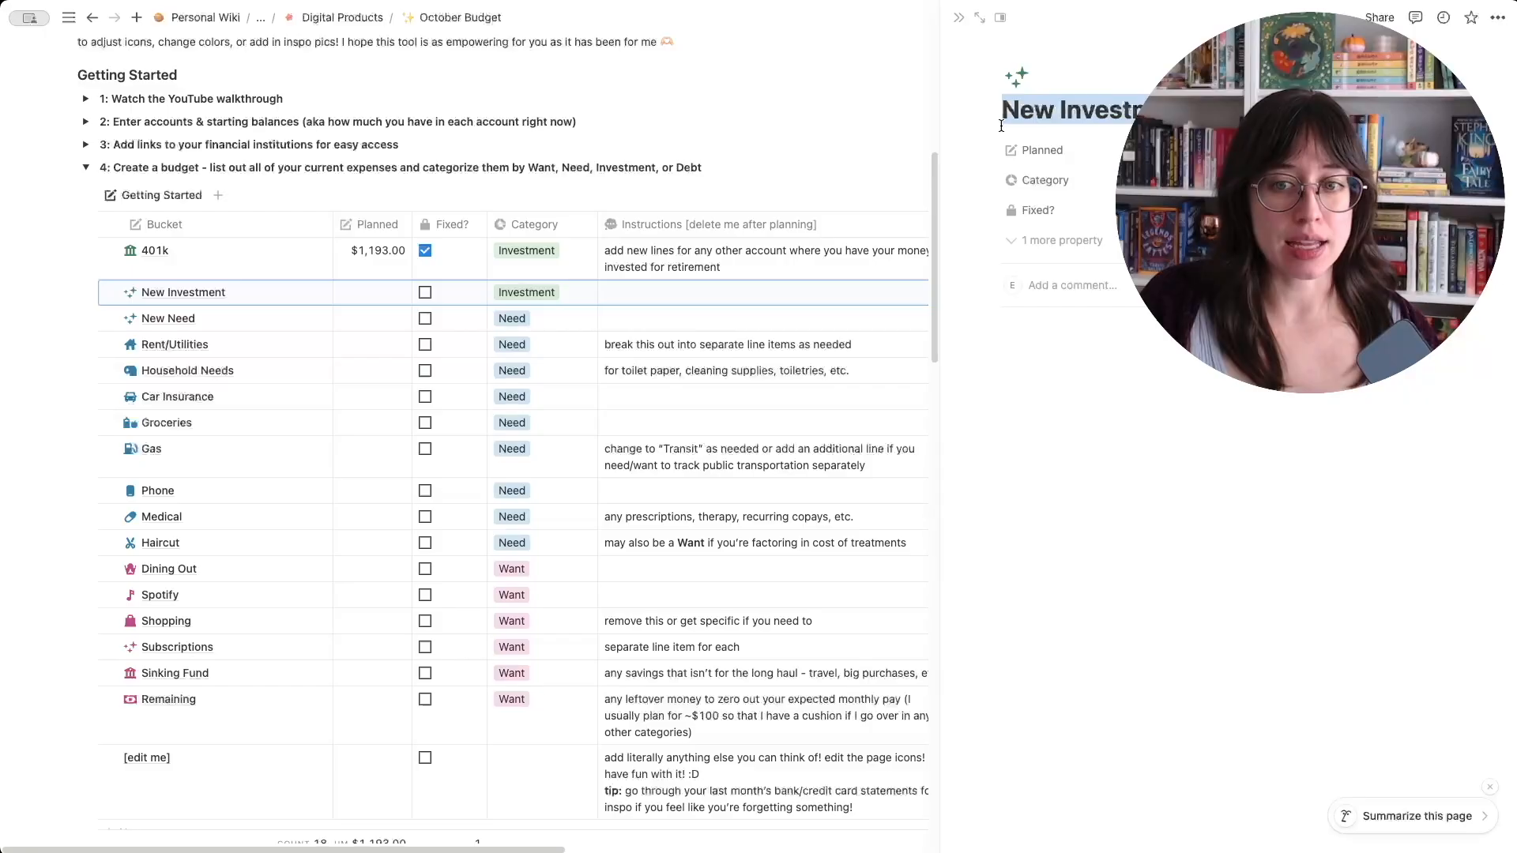
- Name the new investment bucket HSA, set its planned amount to $345.82, and mark it as fixed
type("HSA")
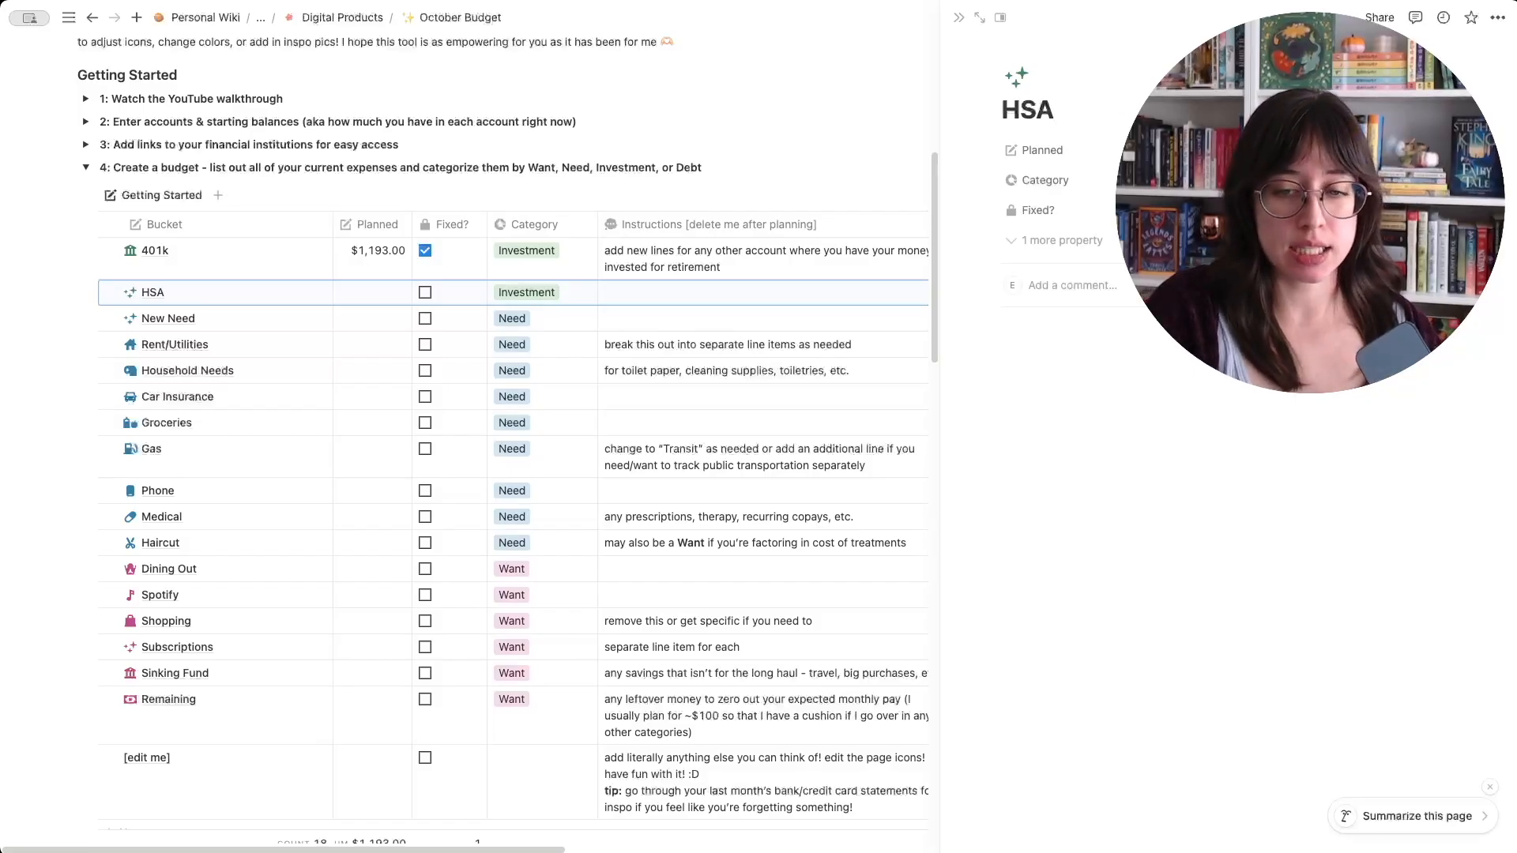
type("345.82")
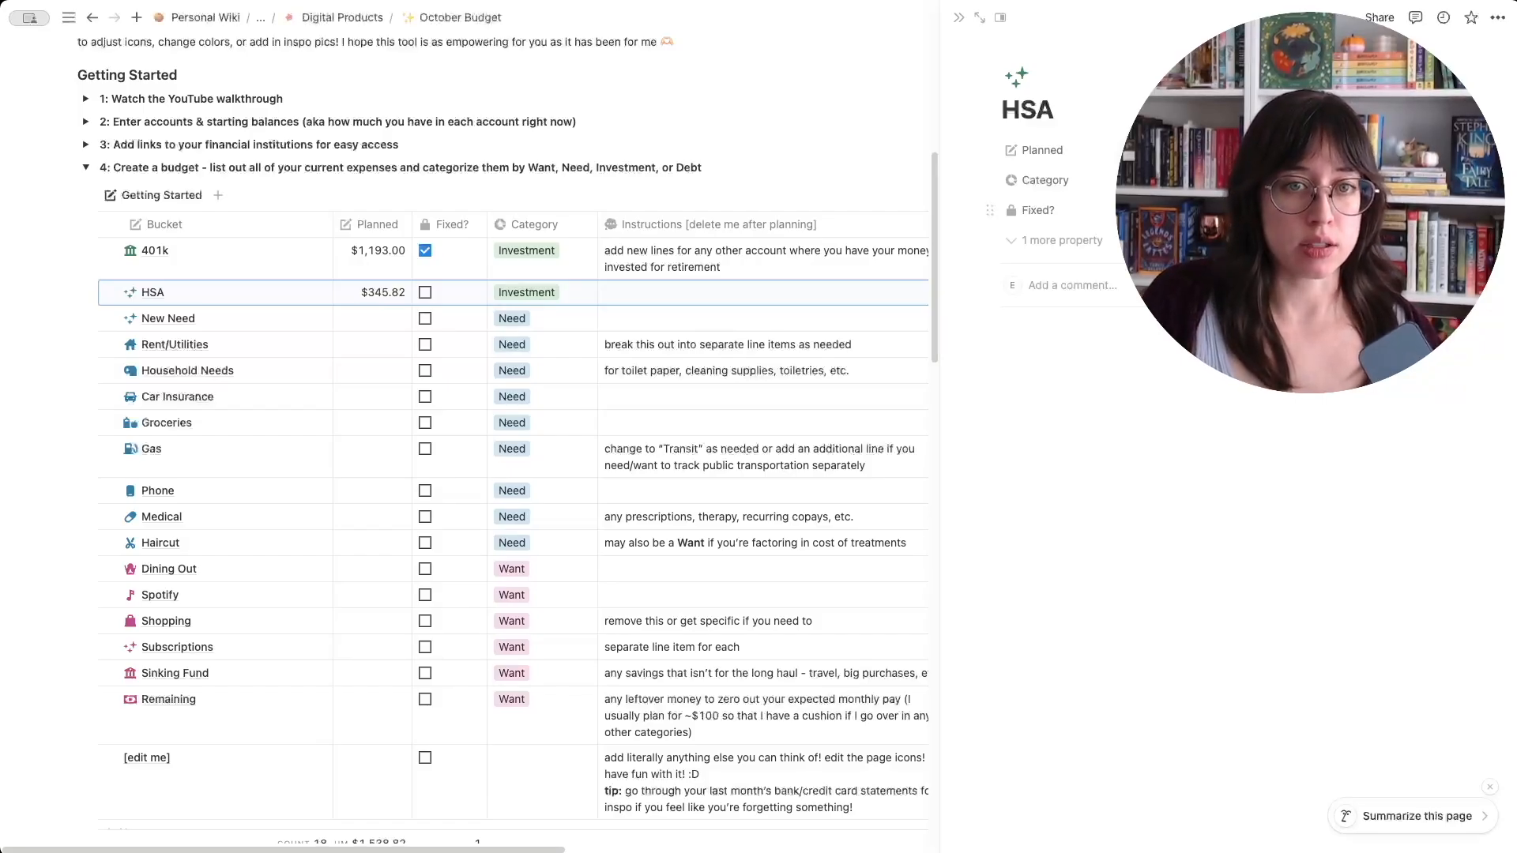
left_click(425, 292)
left_click(960, 19)
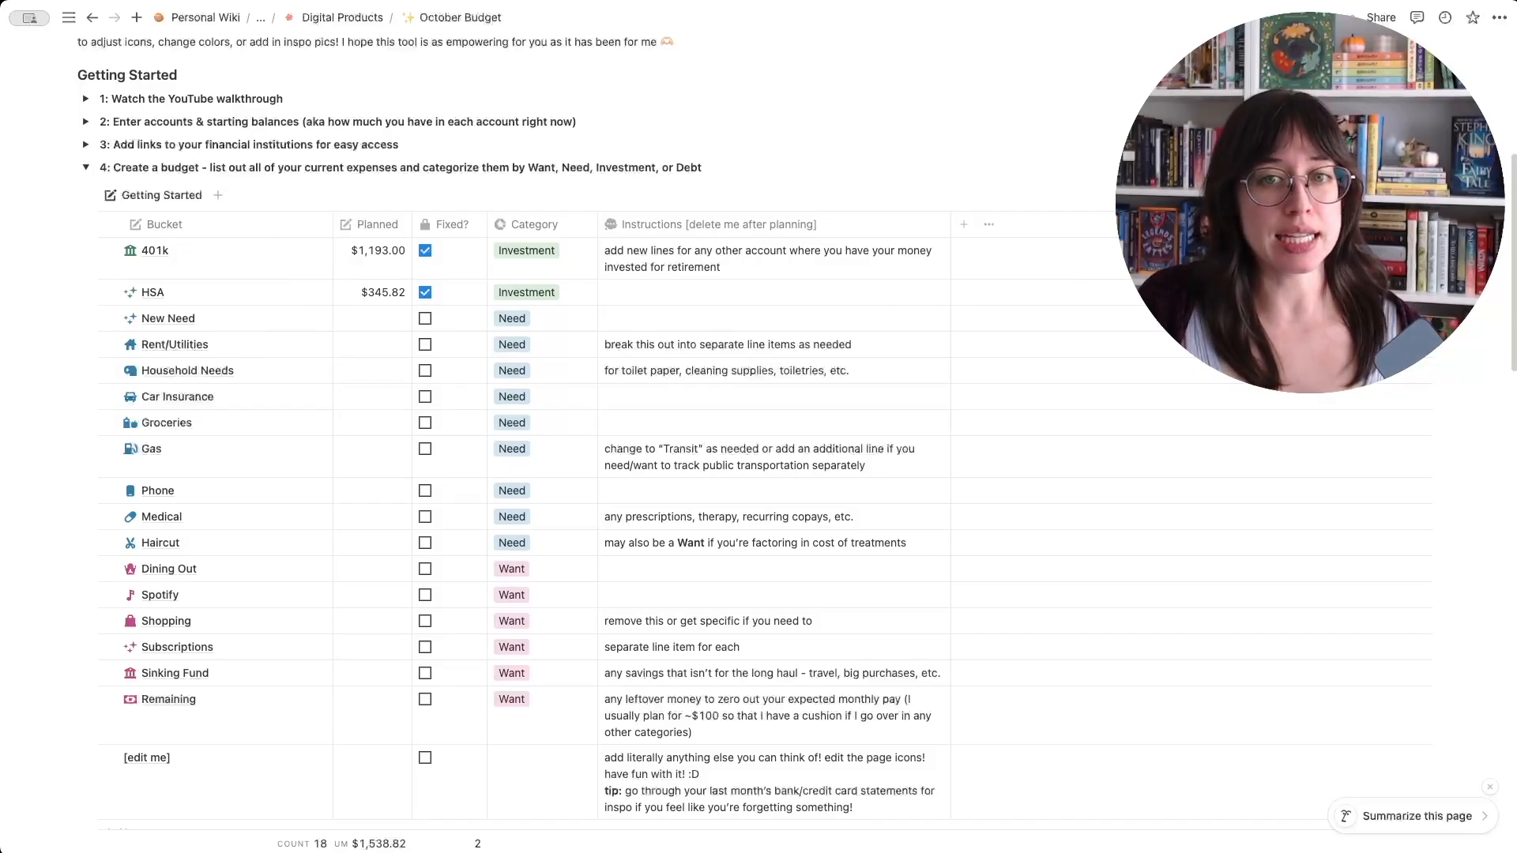
- Add a Roth IRA bucket from the New Investment template, with $583.33 planned, mark it as fixed, and close its page
left_click(1422, 195)
left_click(1335, 297)
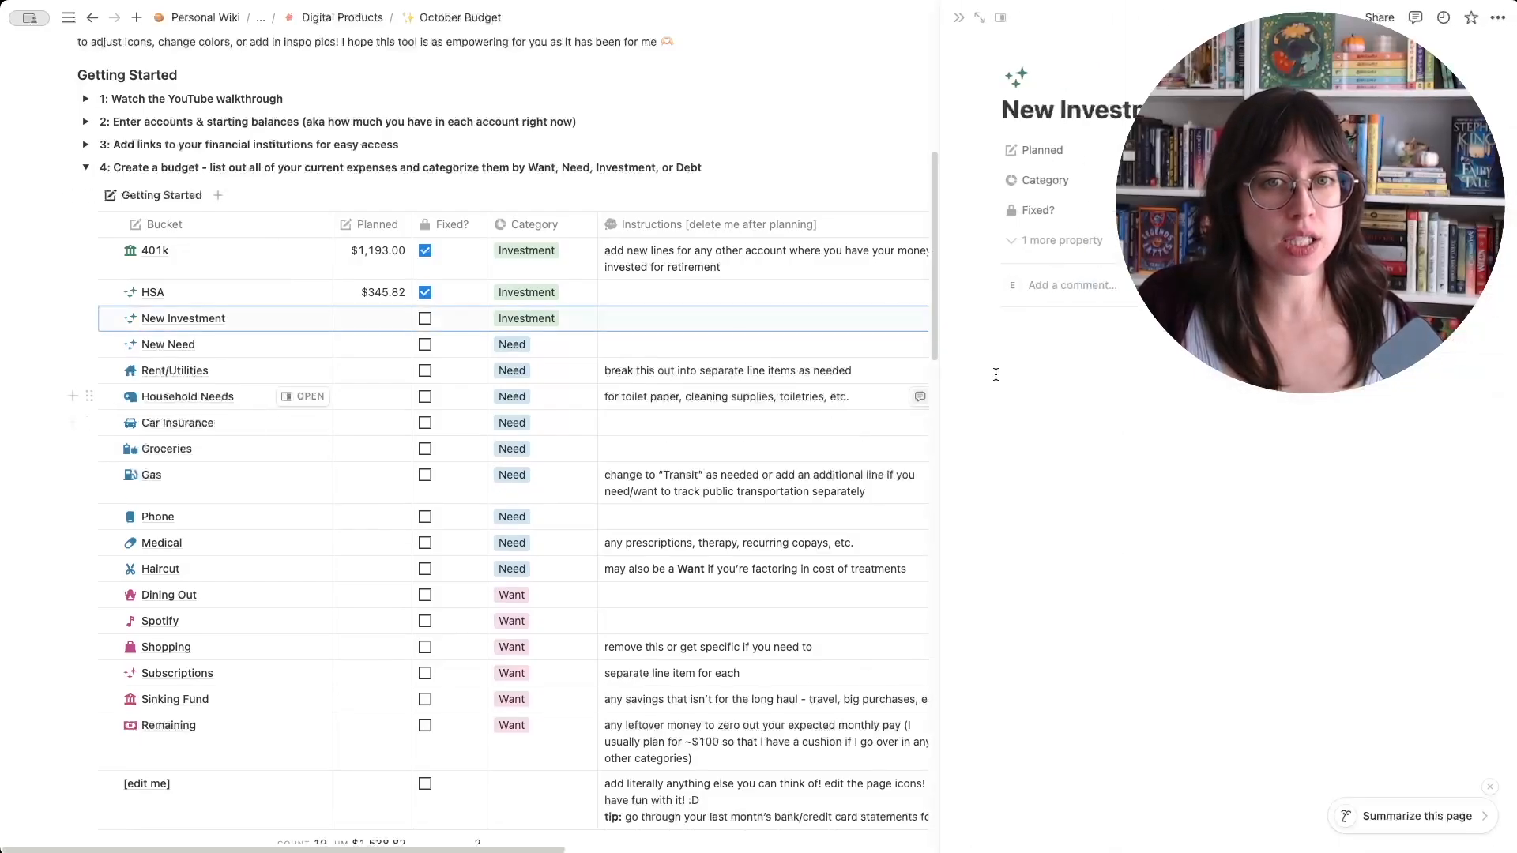
key("super+a")
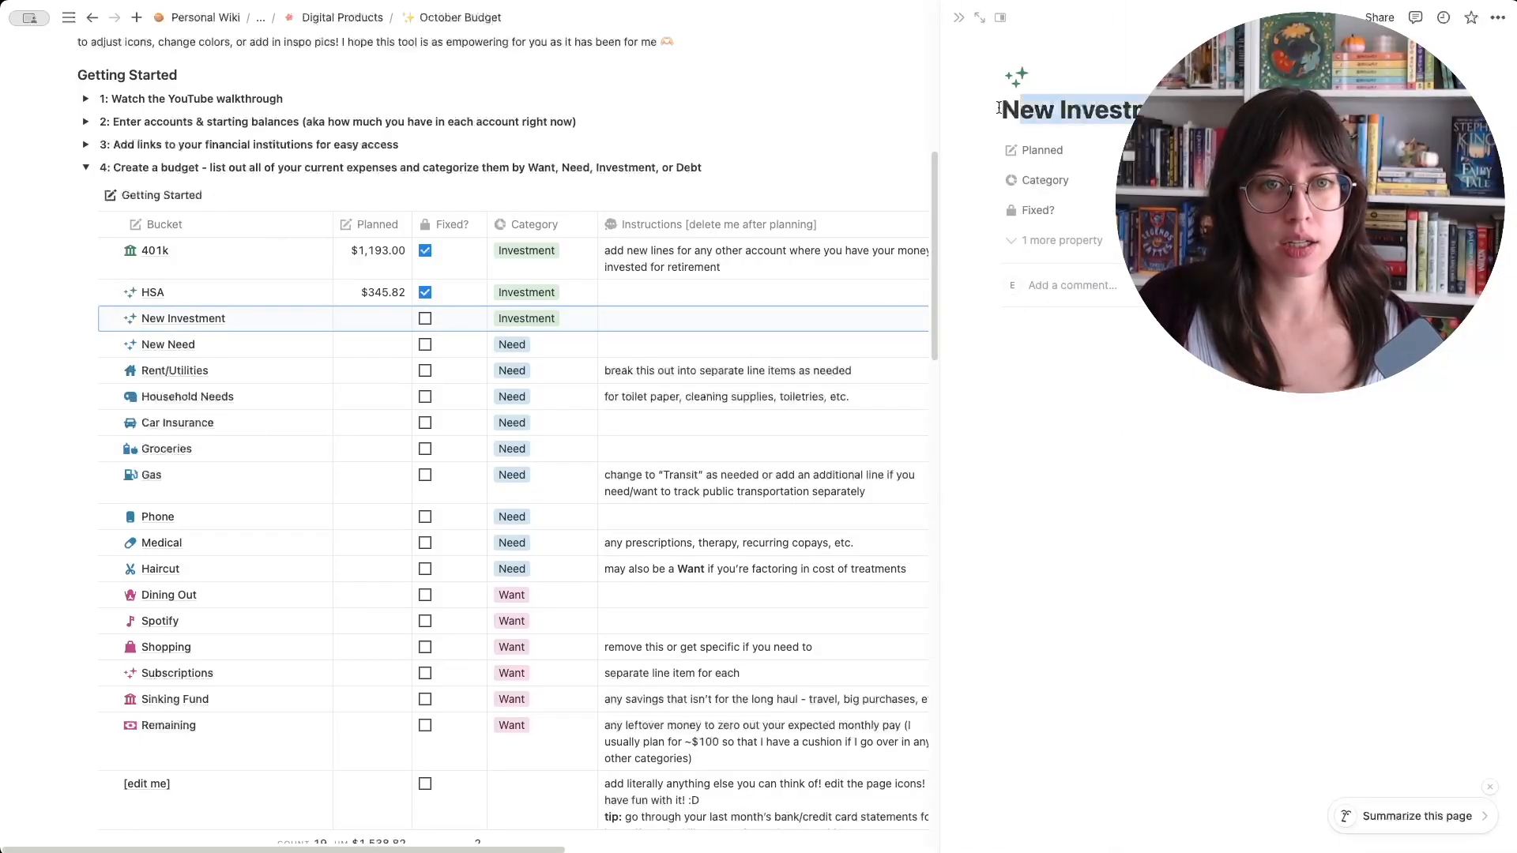
type("Roth ")
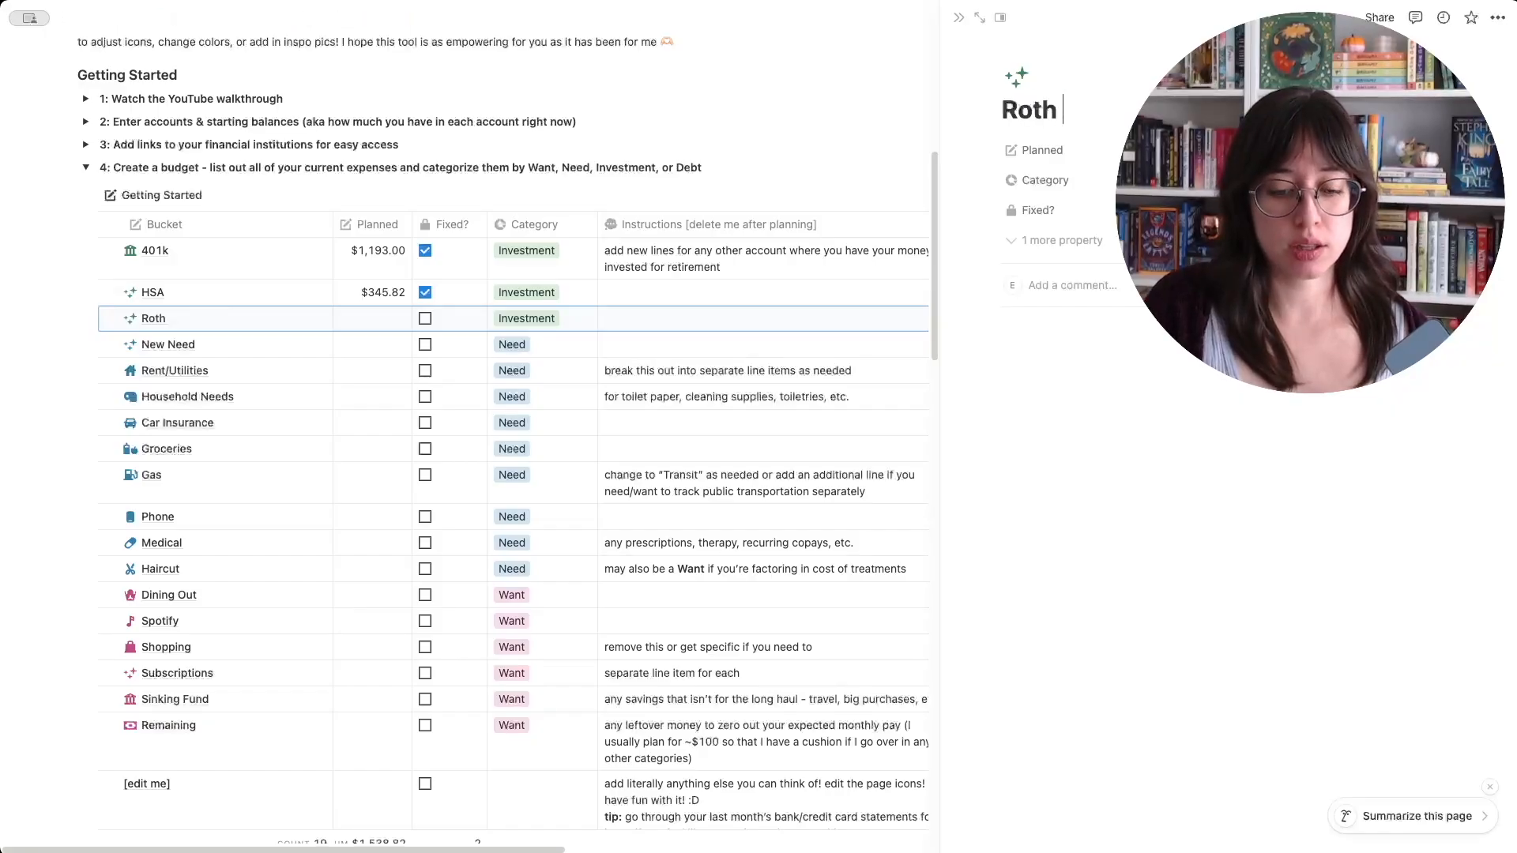
type("IRA")
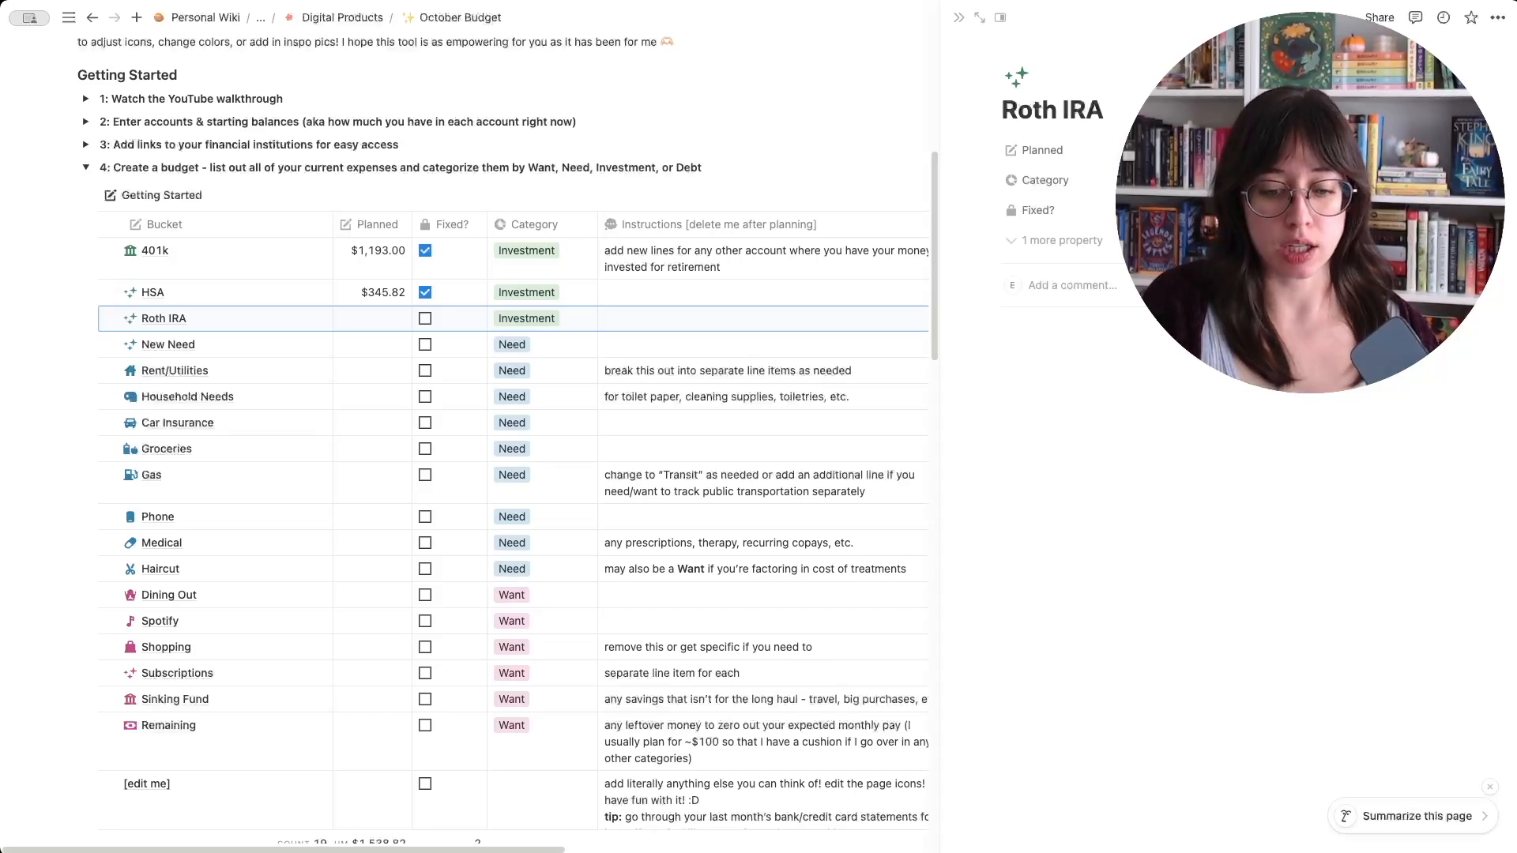
type("58")
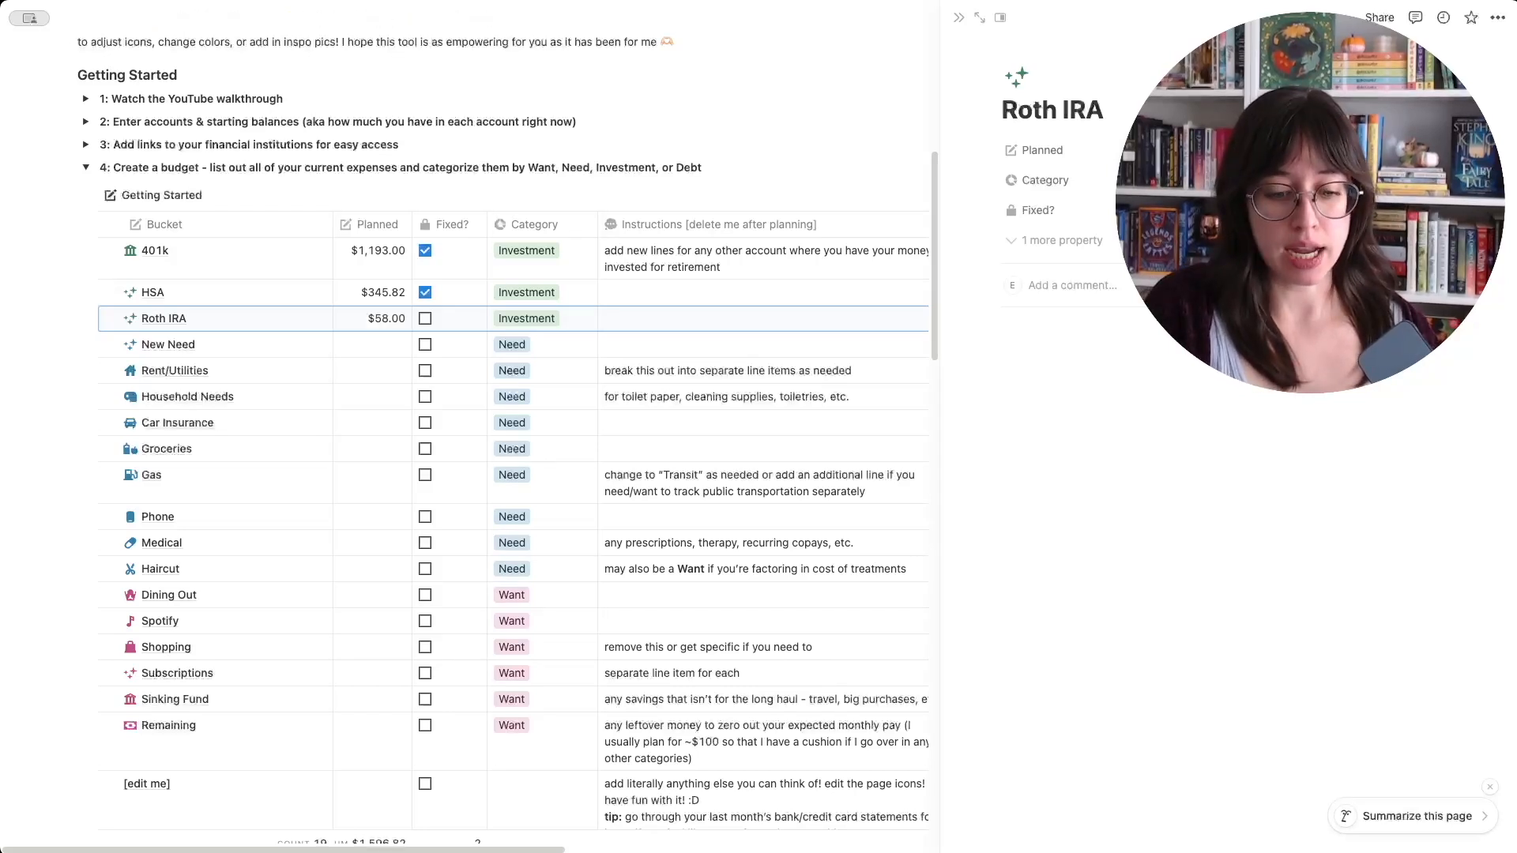
type("3")
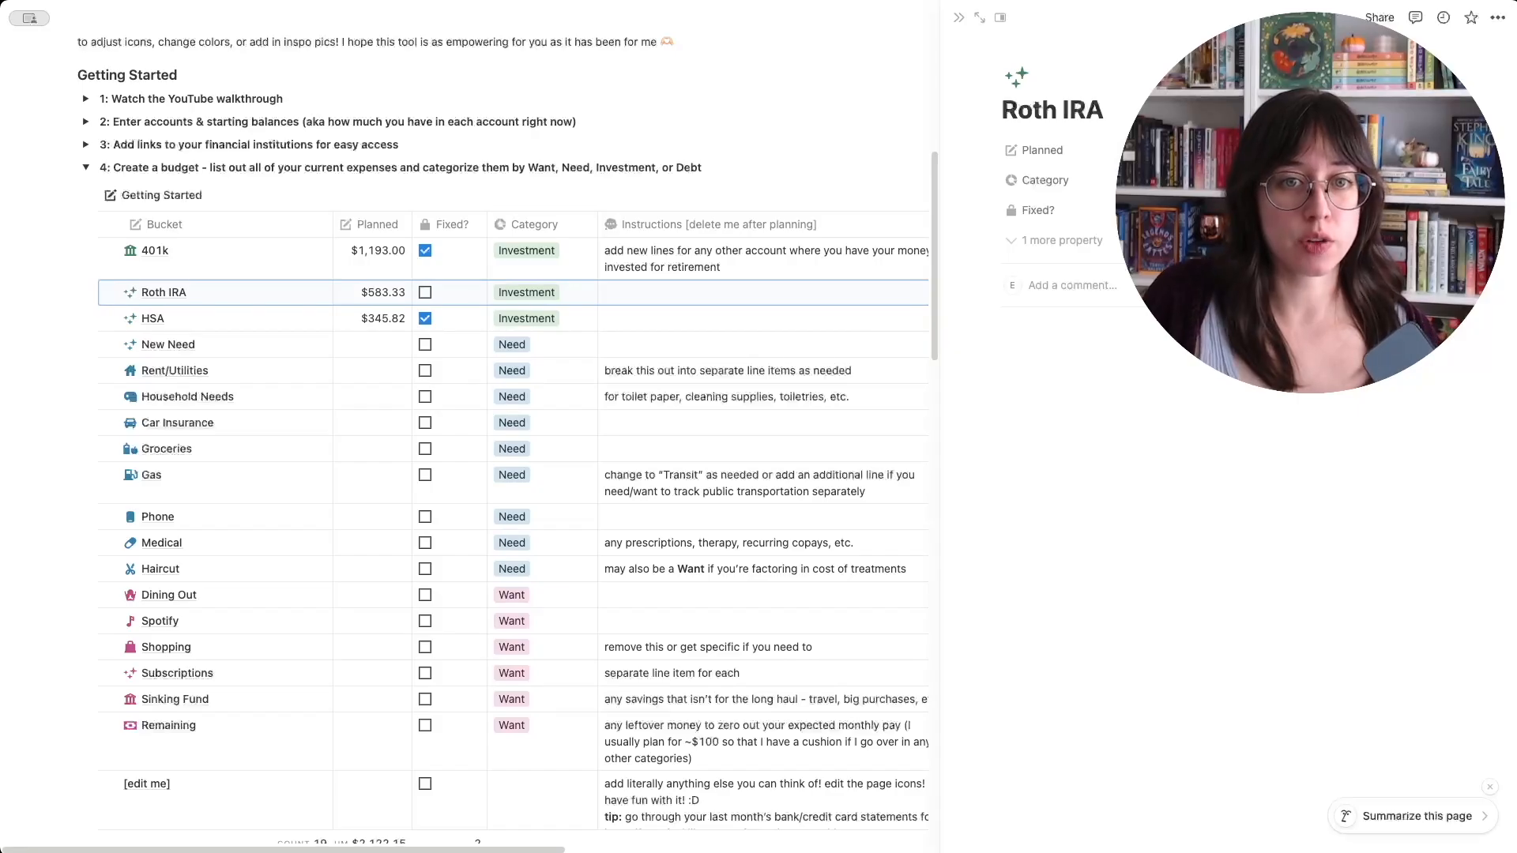
left_click(1146, 210)
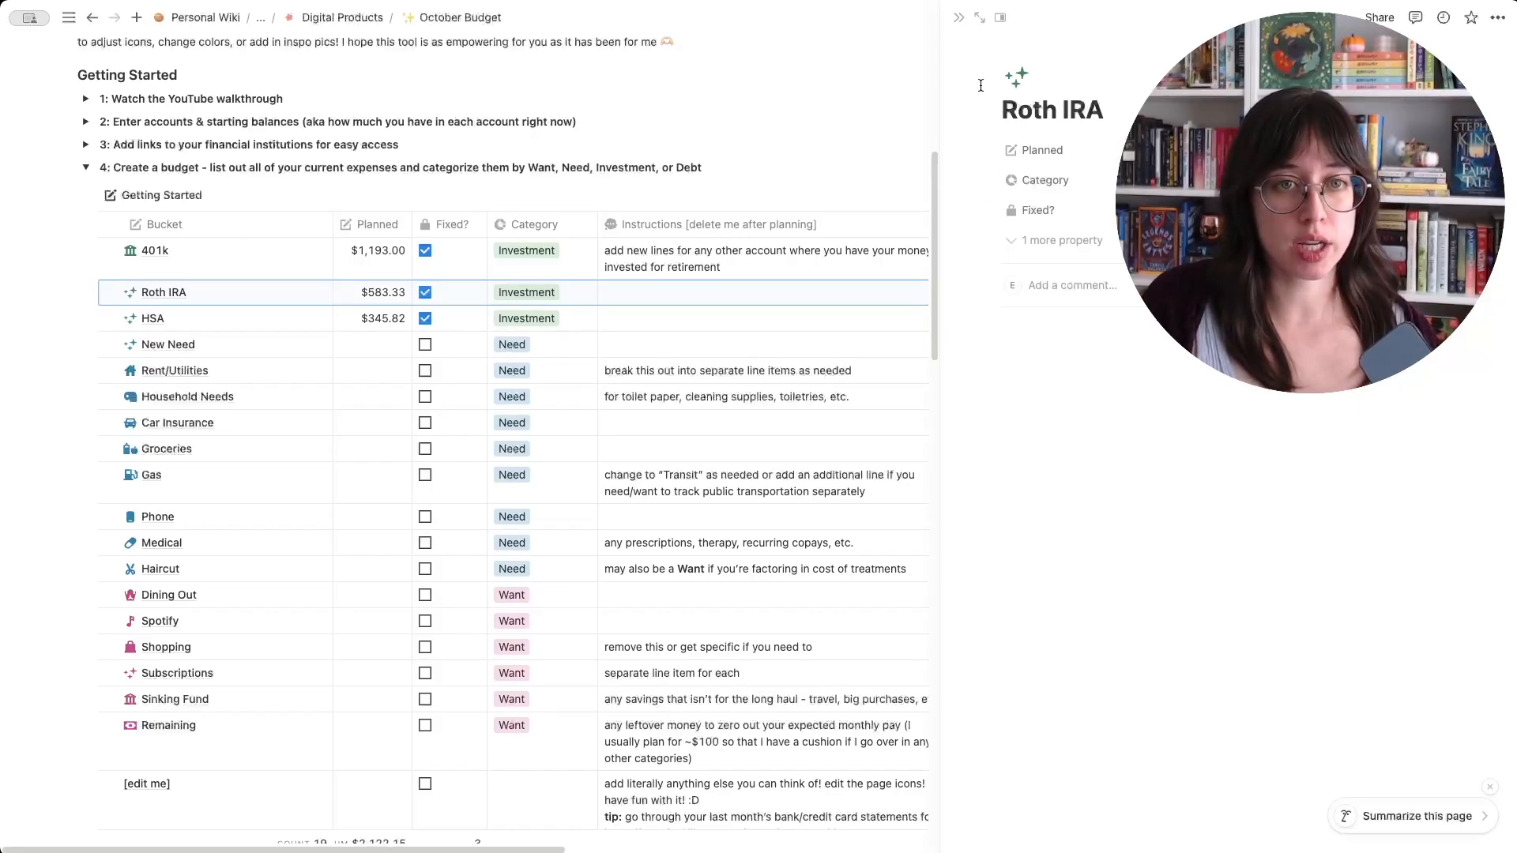
left_click(958, 19)
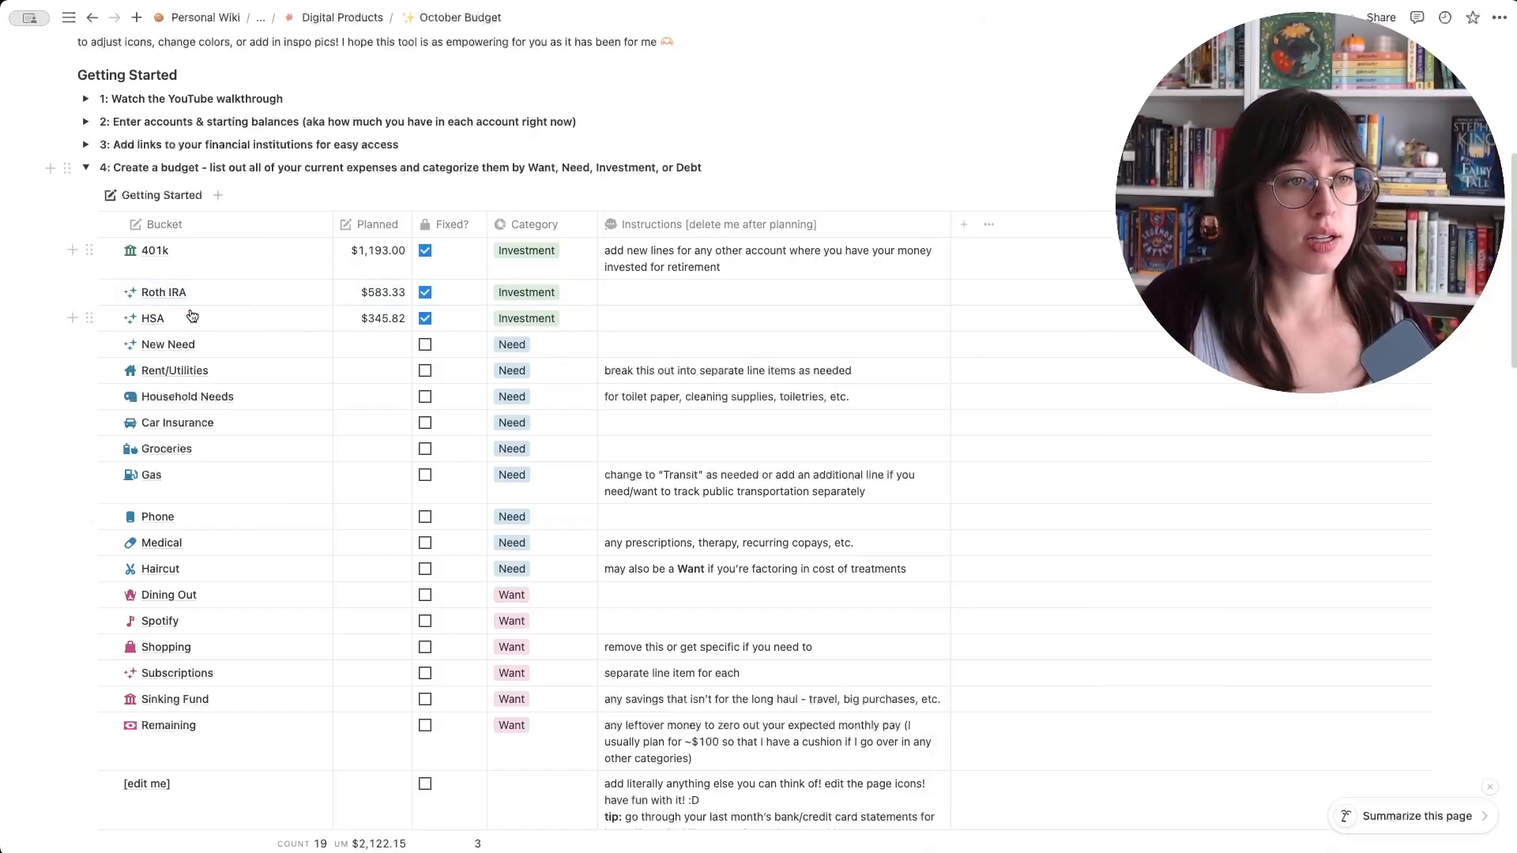
- Delete the New Need bucket and set the Rent/Utilities bucket's planned amount to $780
left_click(109, 345)
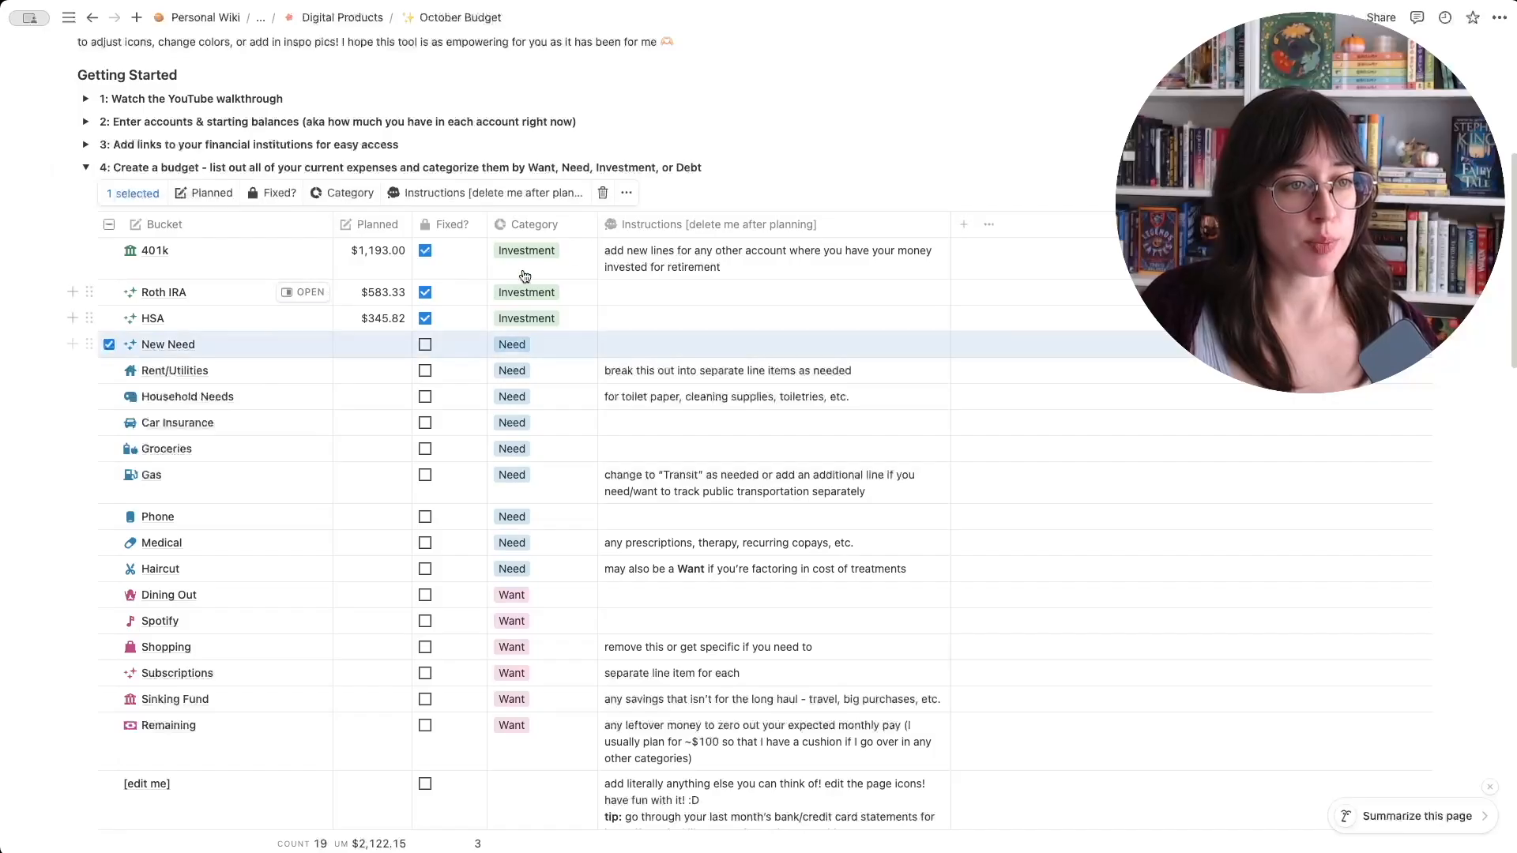
left_click(602, 193)
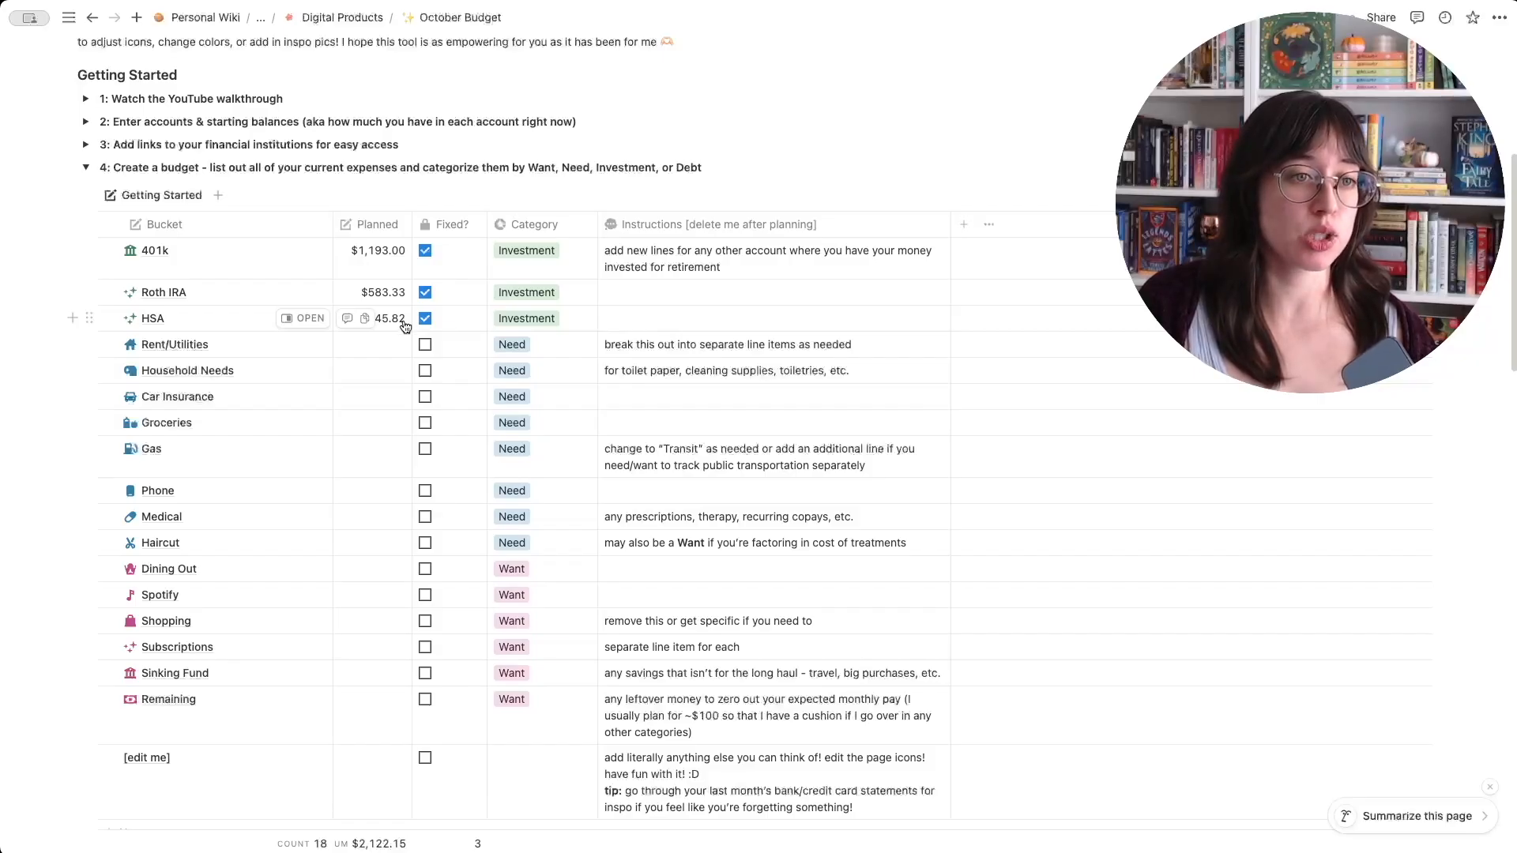
left_click(369, 343)
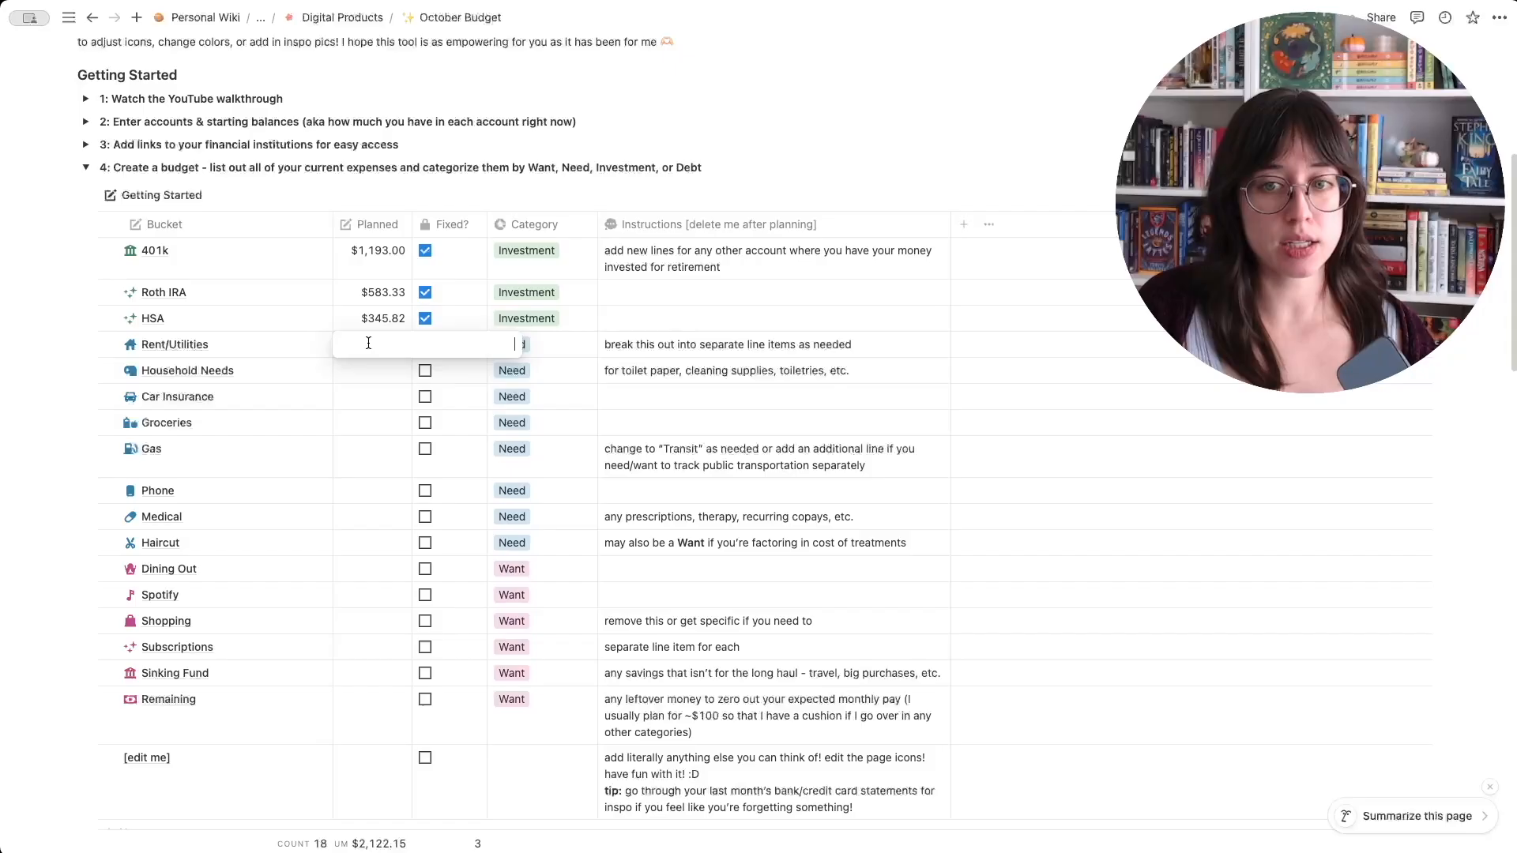
type("780")
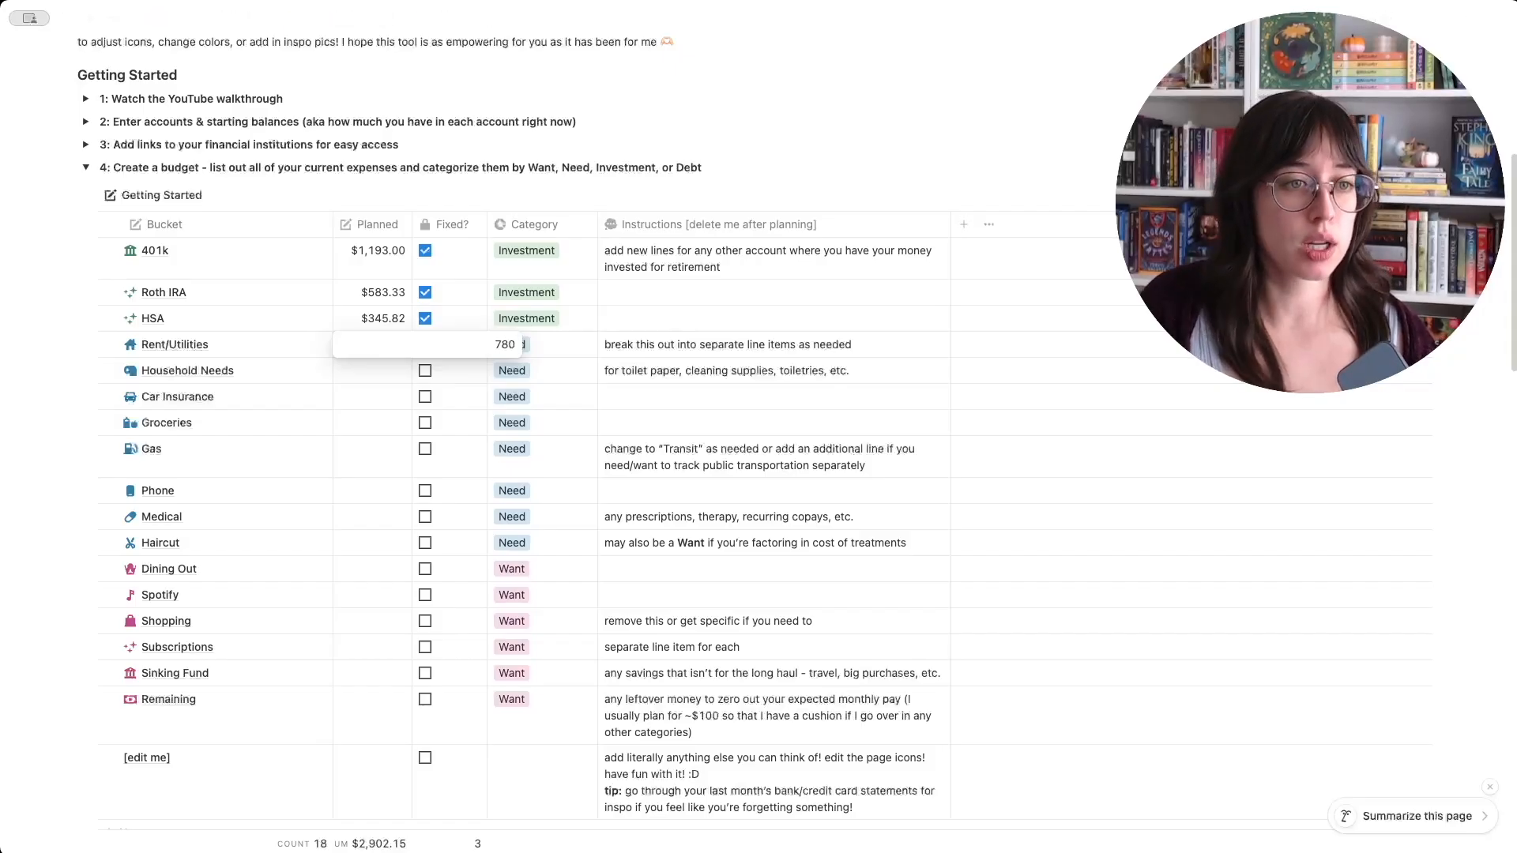
key("Return")
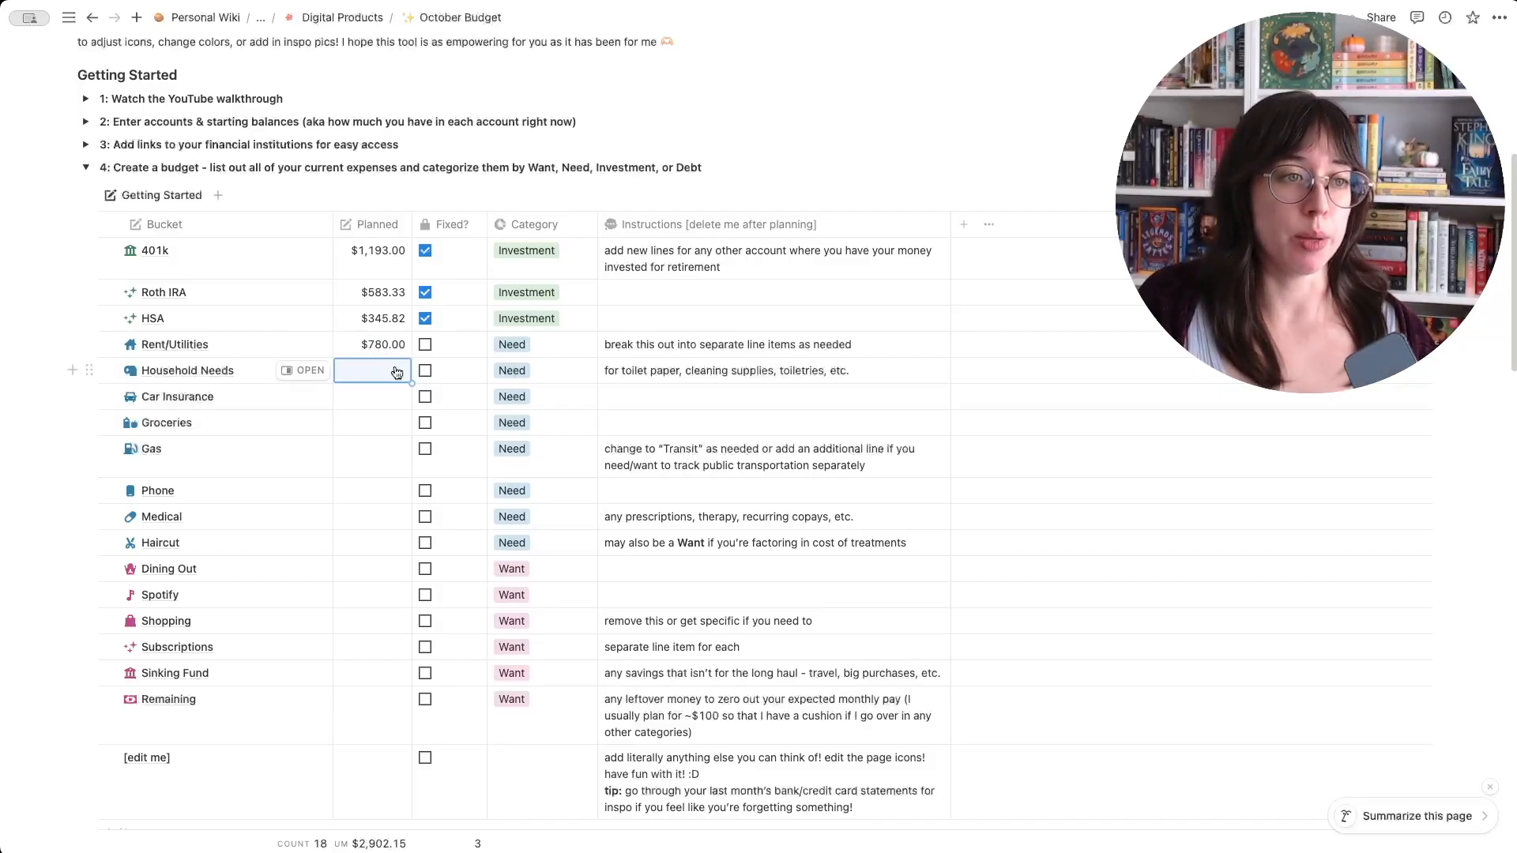
- Duplicate the Rent/Utilities bucket and clear the name of the copy
left_click(109, 344)
right_click(108, 343)
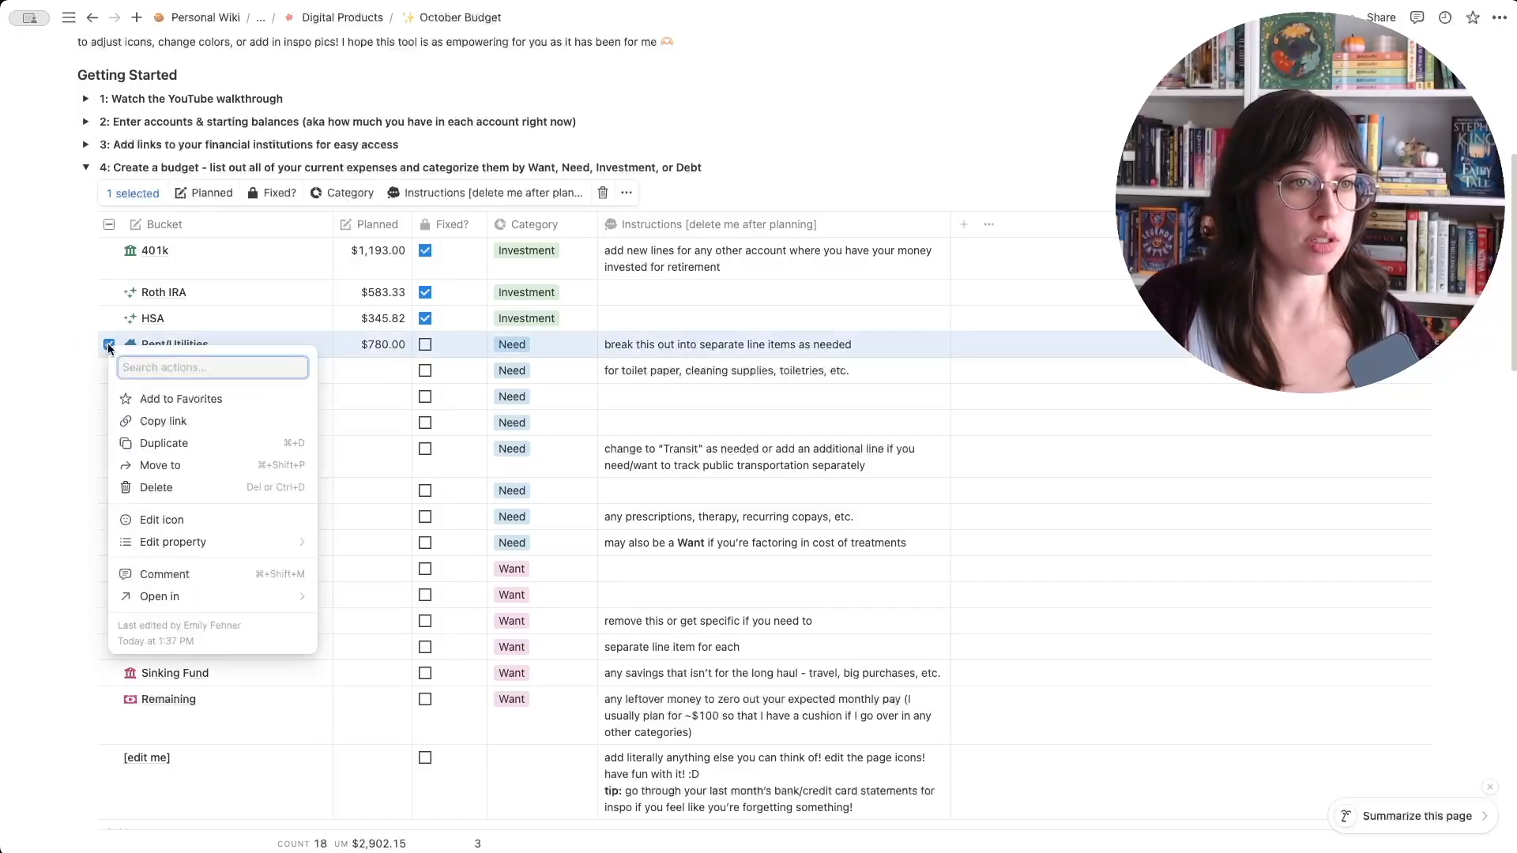
left_click(168, 442)
left_click(218, 373)
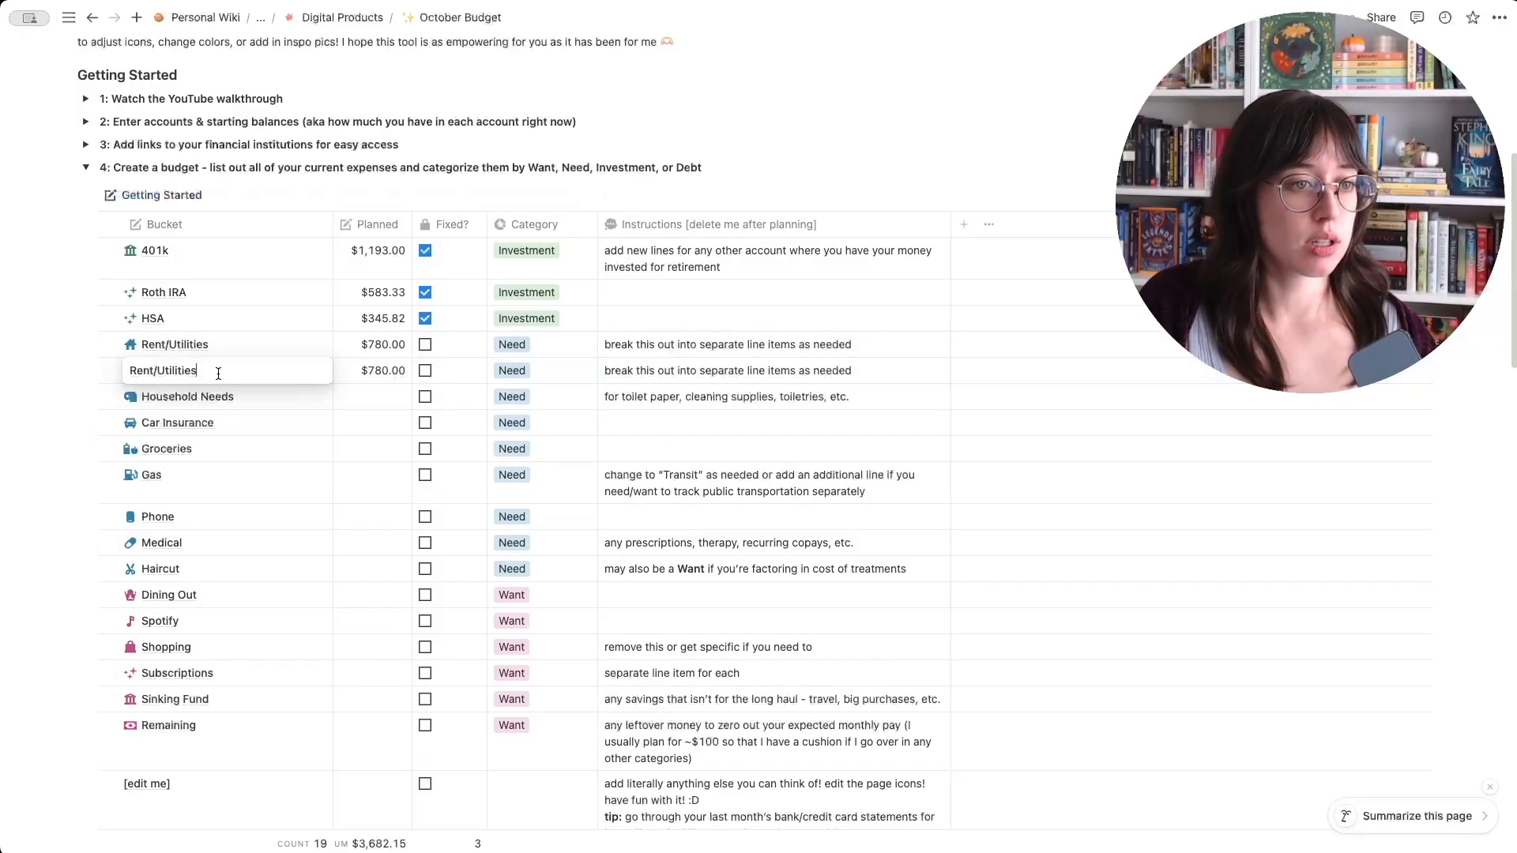
left_click_drag(241, 371, 82, 367)
key("BackSpace")
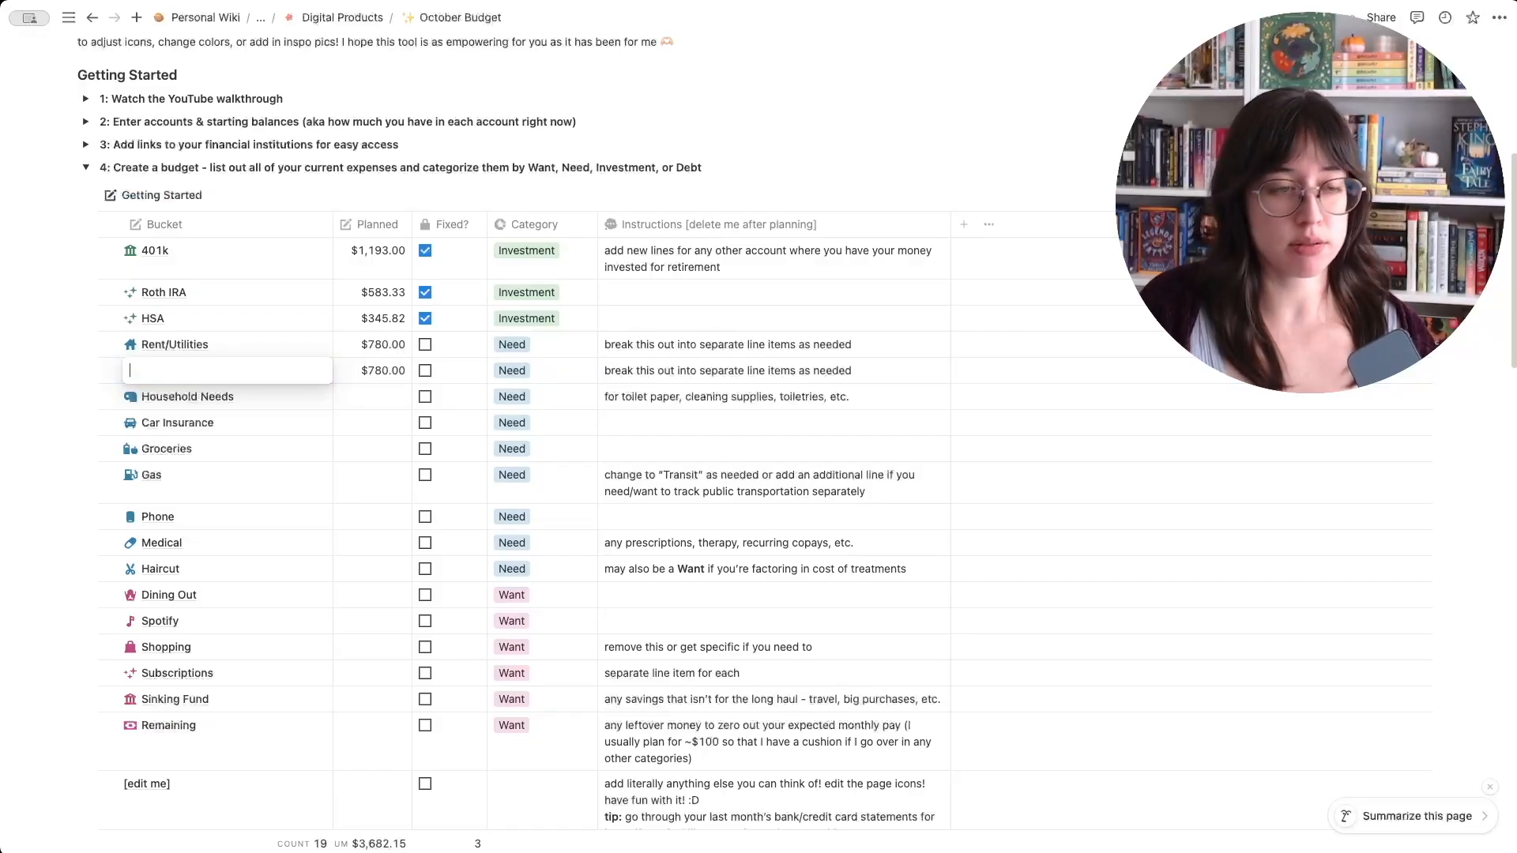
- Shorten the original Rent/Utilities bucket's name to Rent
left_click(389, 350)
left_click(226, 346)
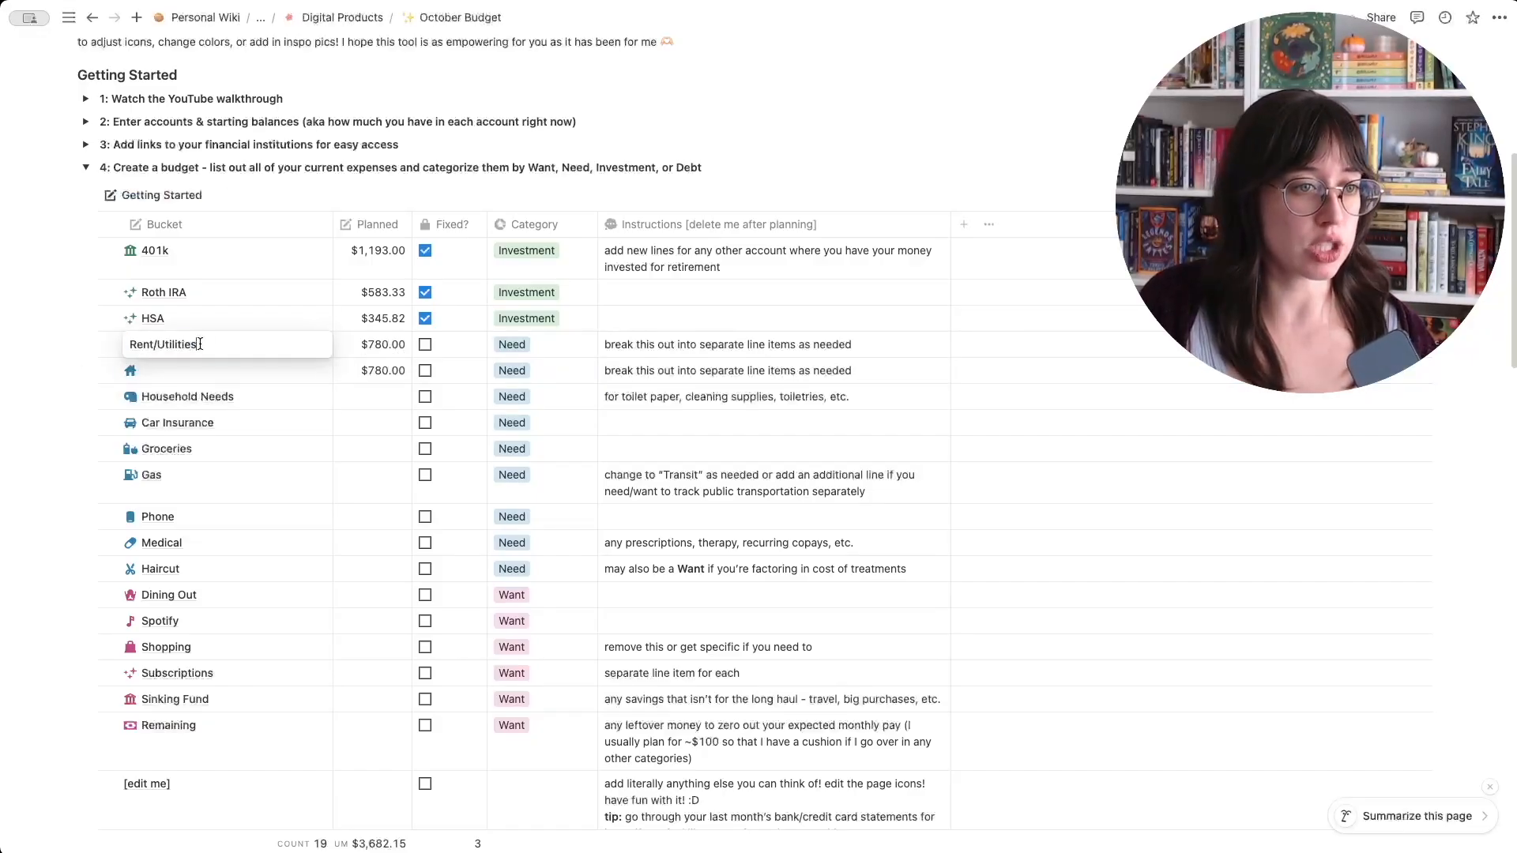
left_click_drag(202, 344, 153, 344)
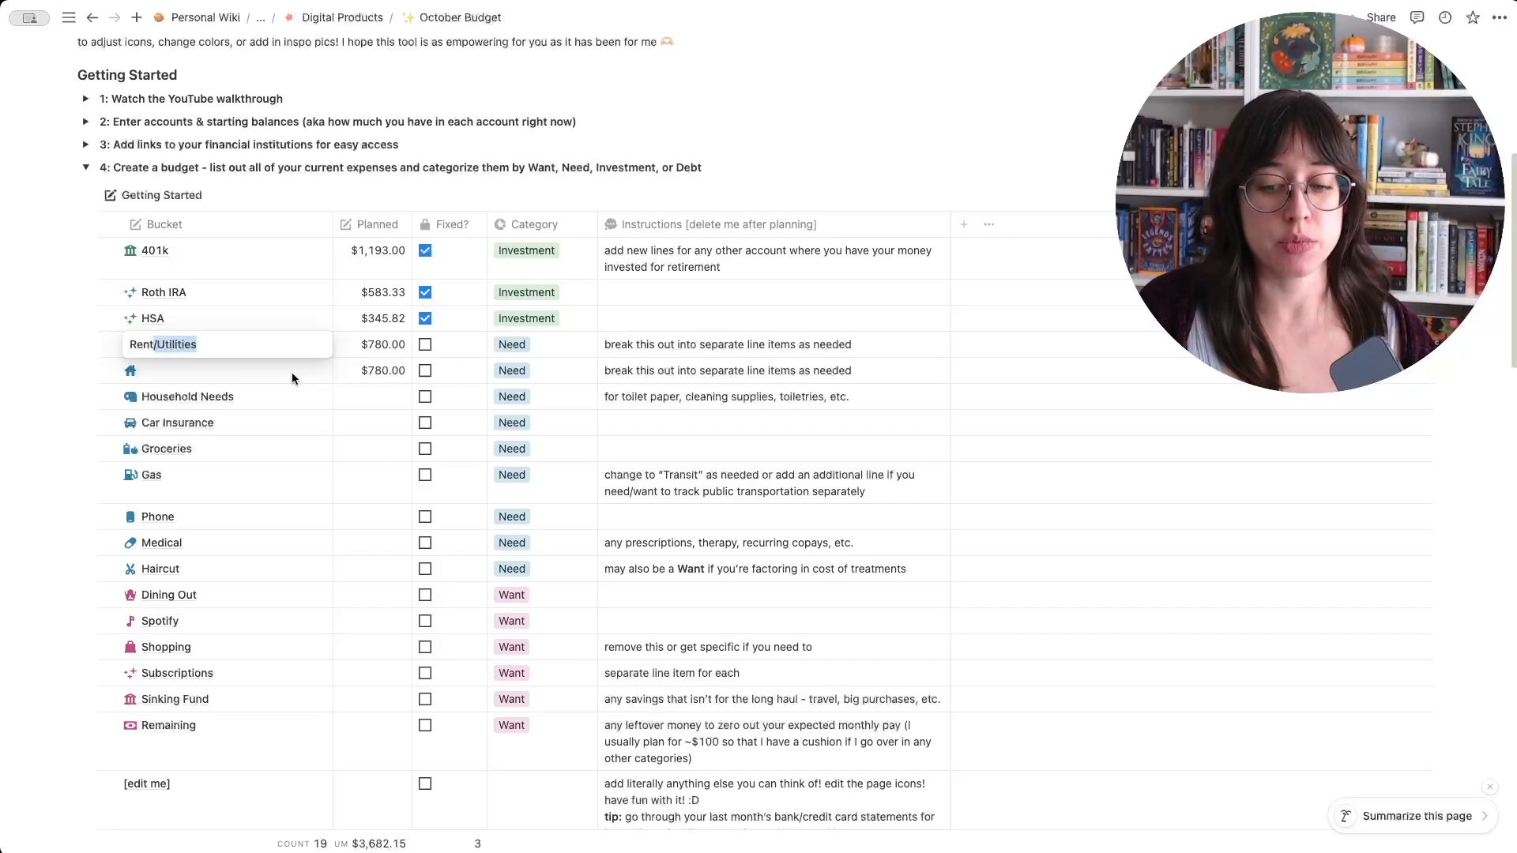
key("BackSpace")
key("Escape")
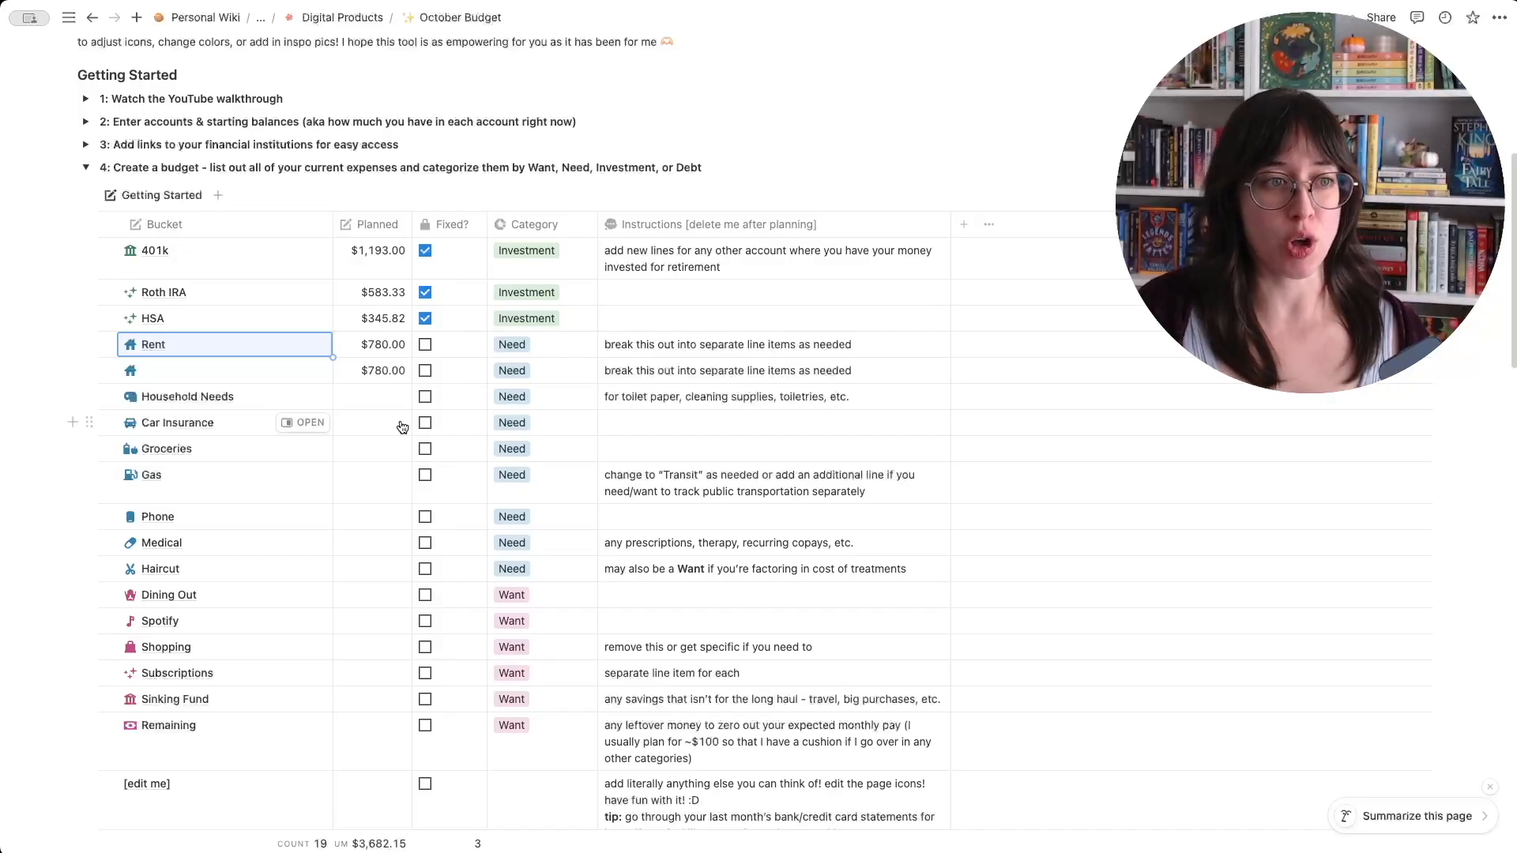
- Name the blank duplicated bucket Power with $60 planned, and mark the Rent bucket as fixed
left_click(247, 371)
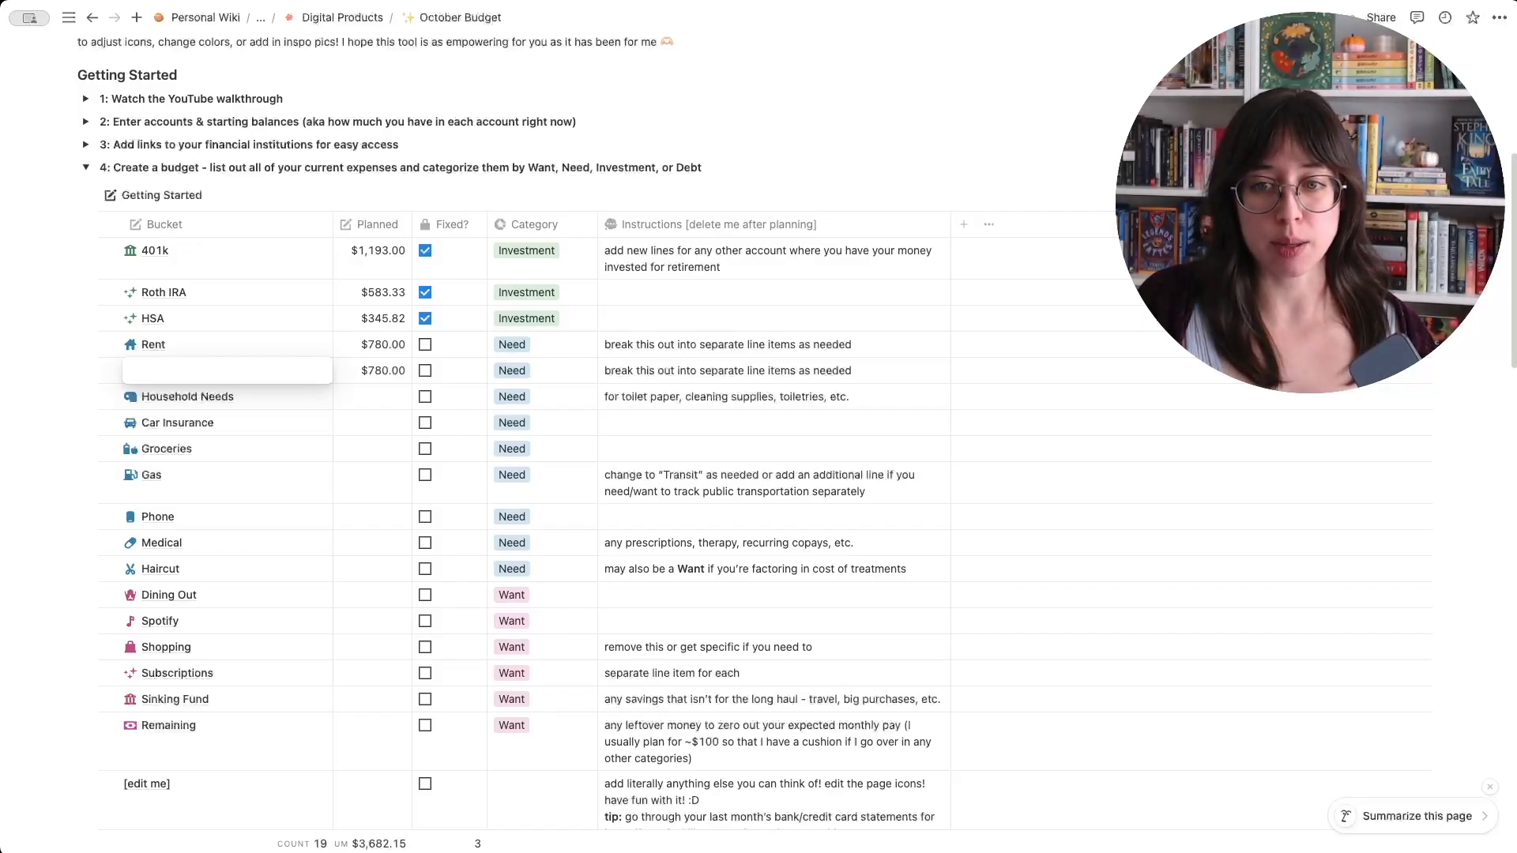
type("Po")
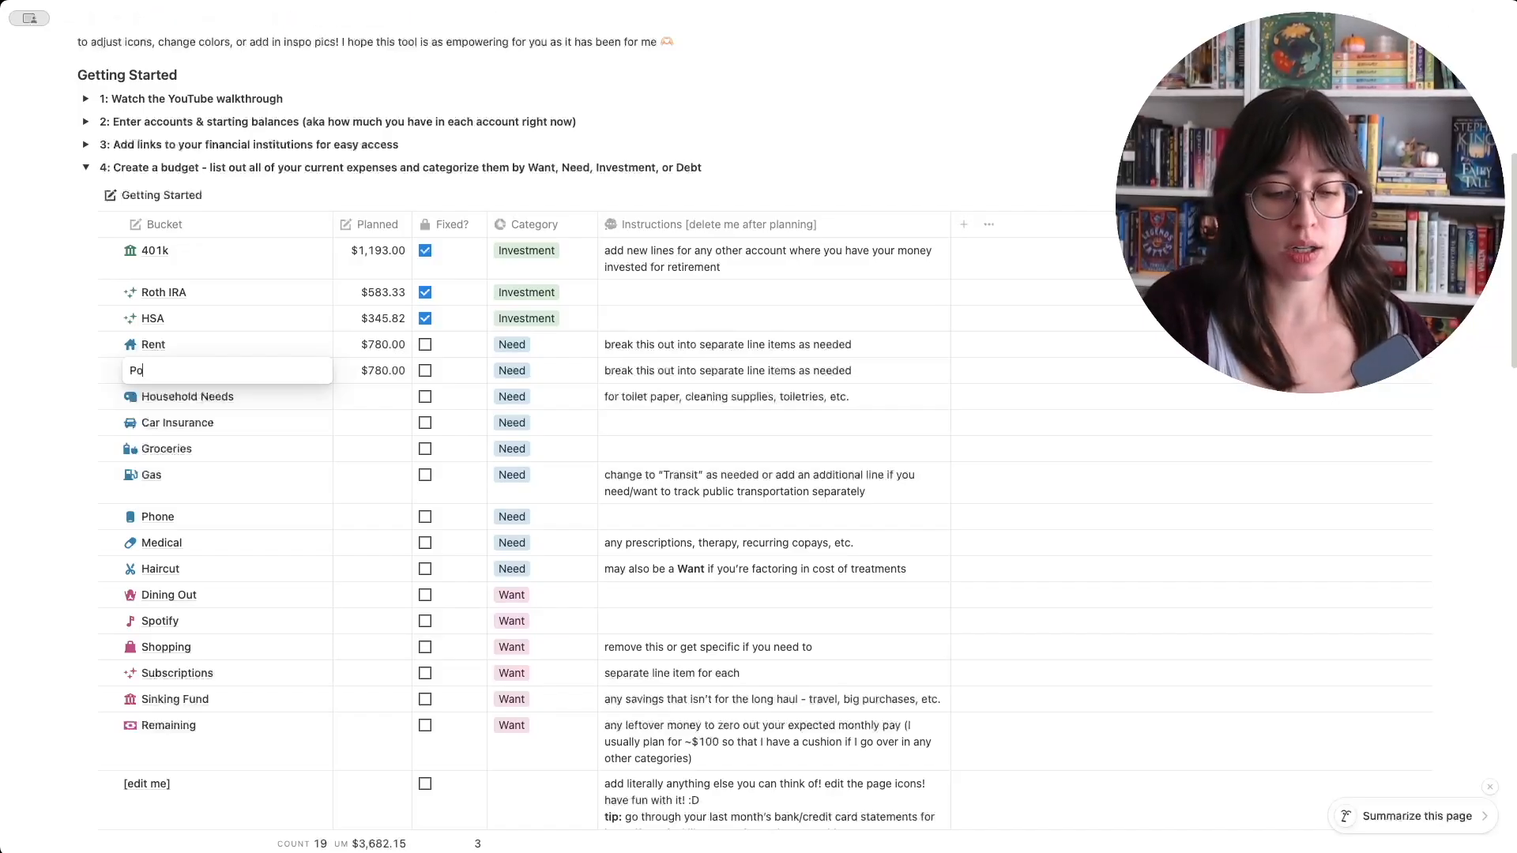
type("wer")
key("Tab")
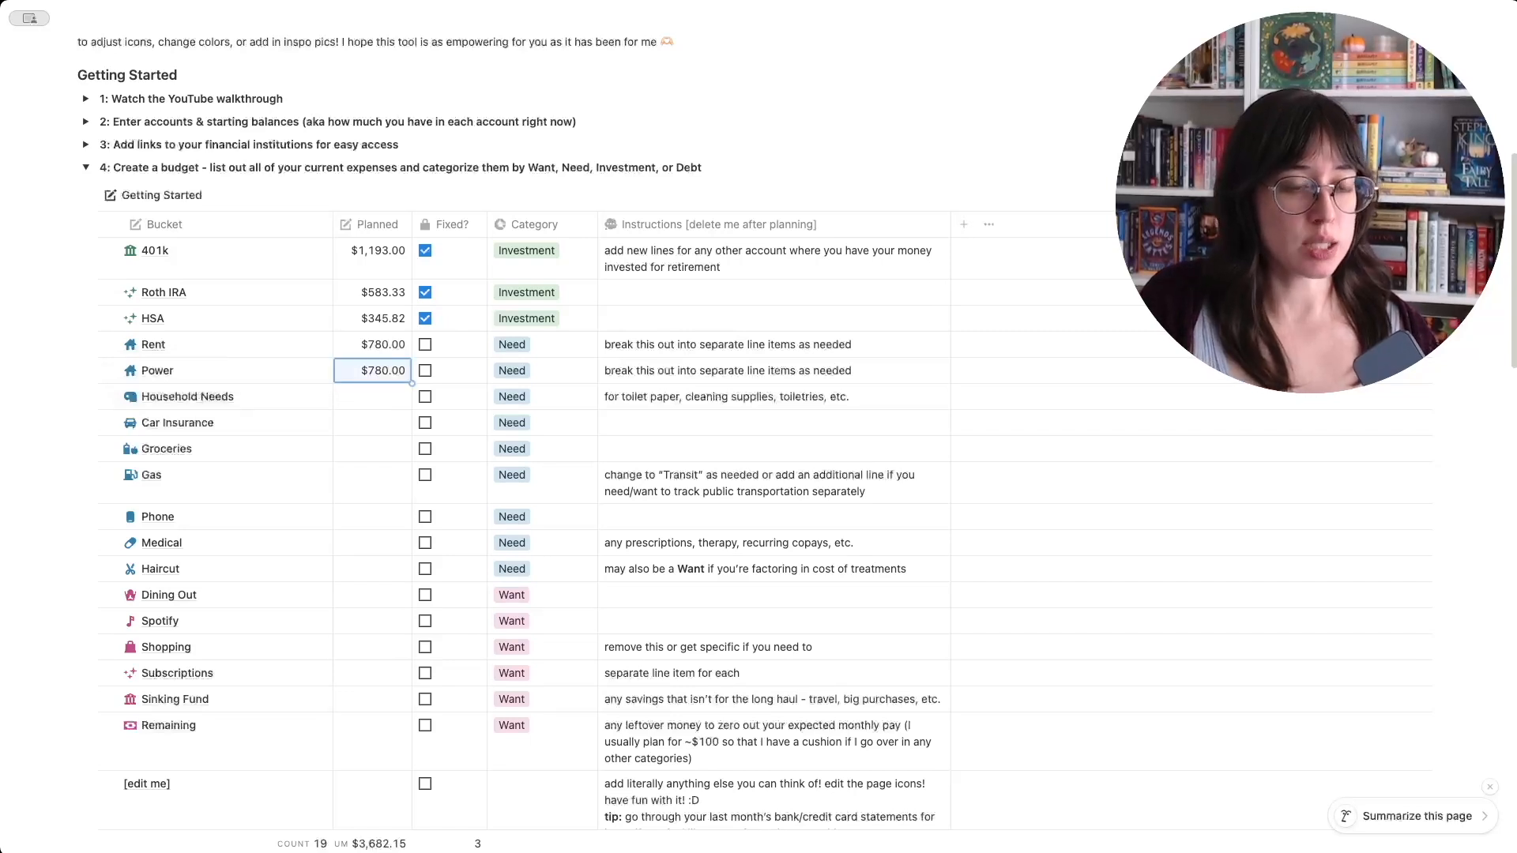
type("60")
key("Return")
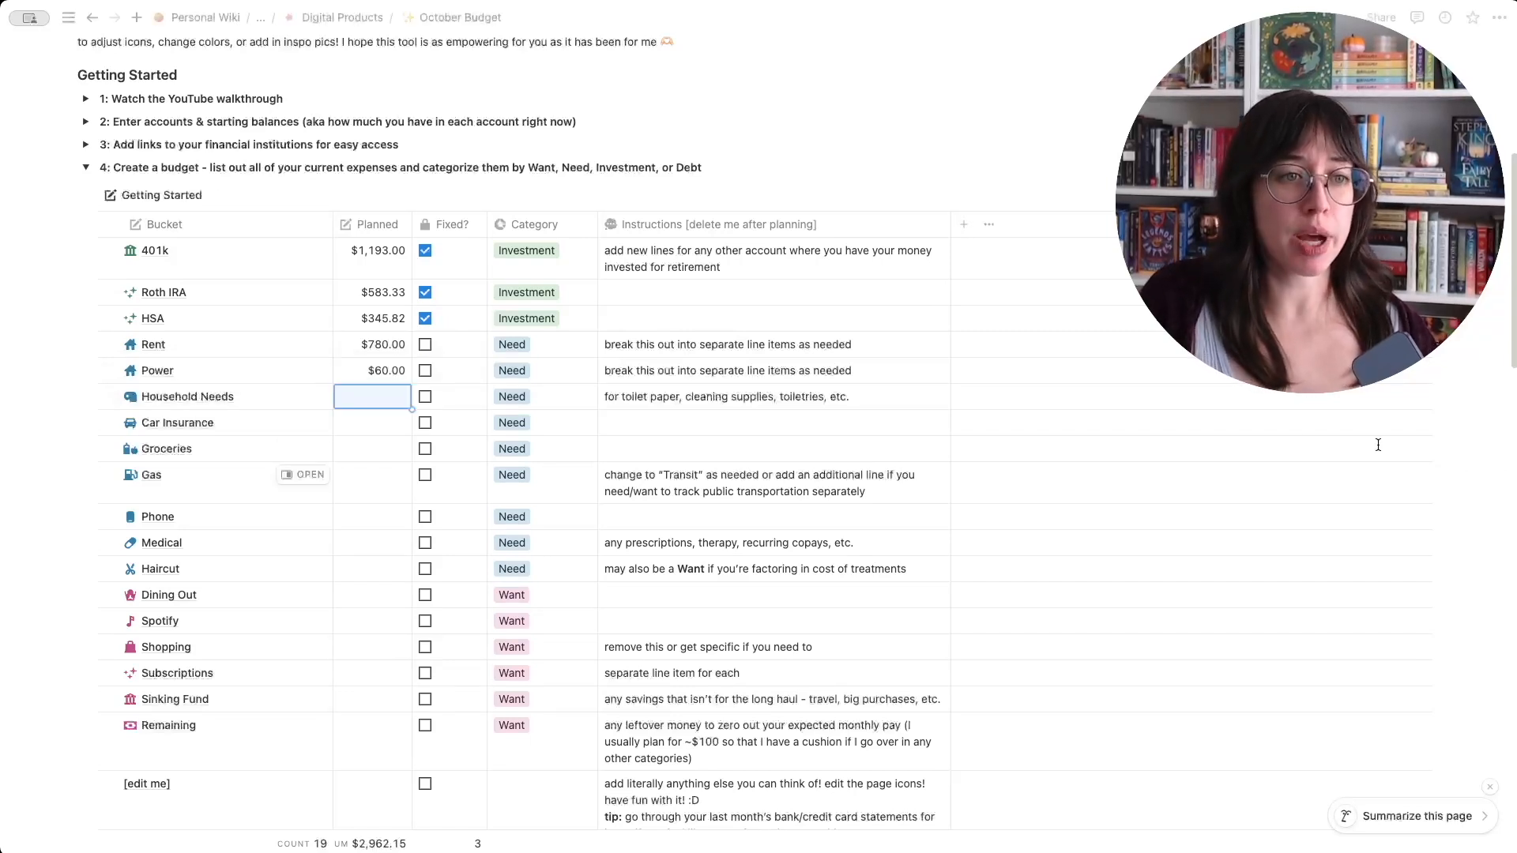
left_click(426, 345)
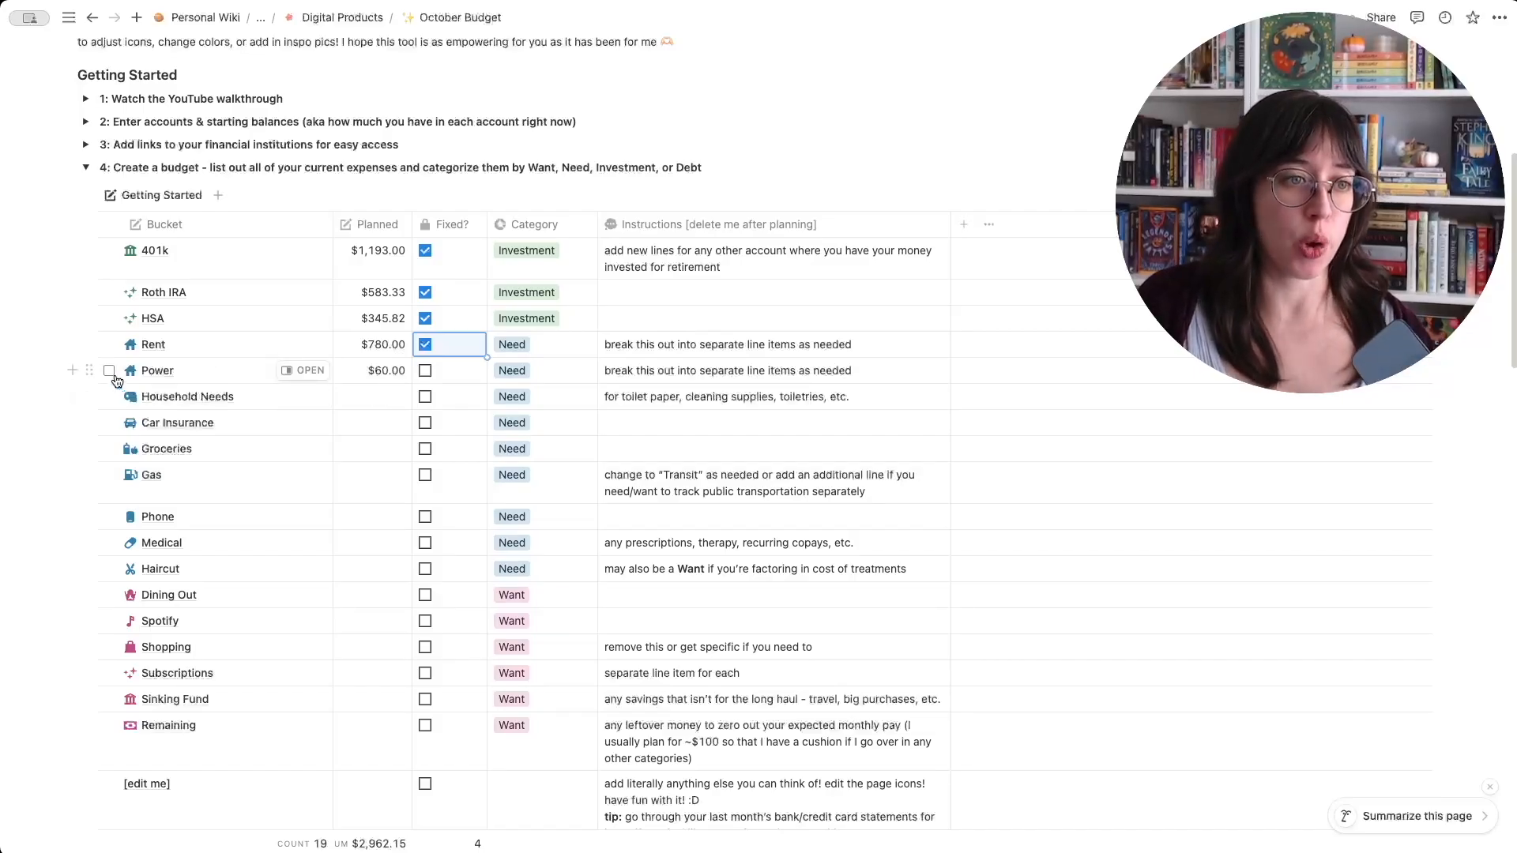
- Duplicate the Power bucket and rename the copy Internet
left_click(110, 372)
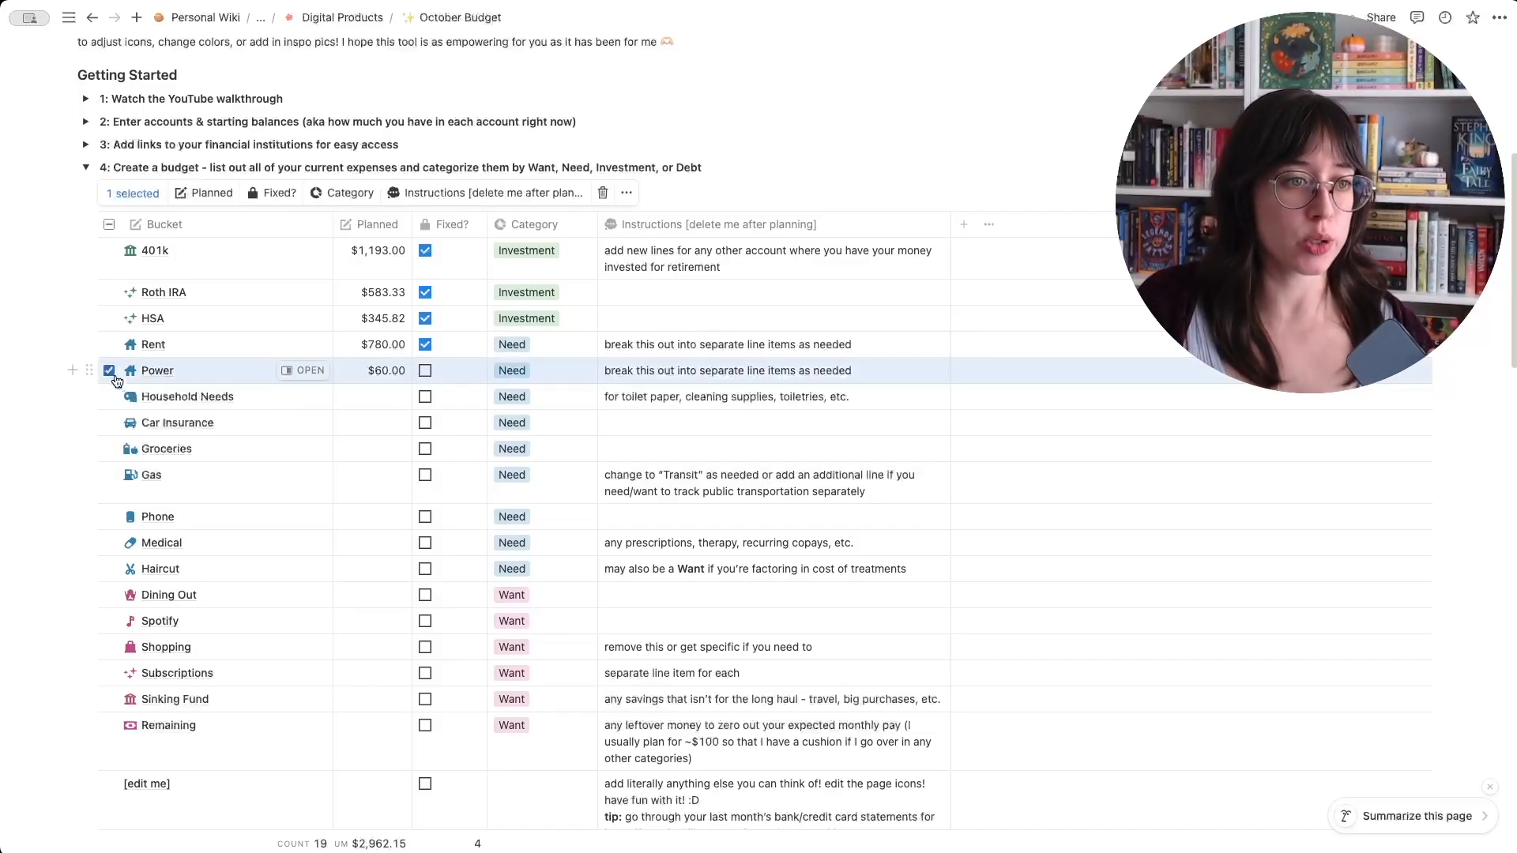
left_click(626, 193)
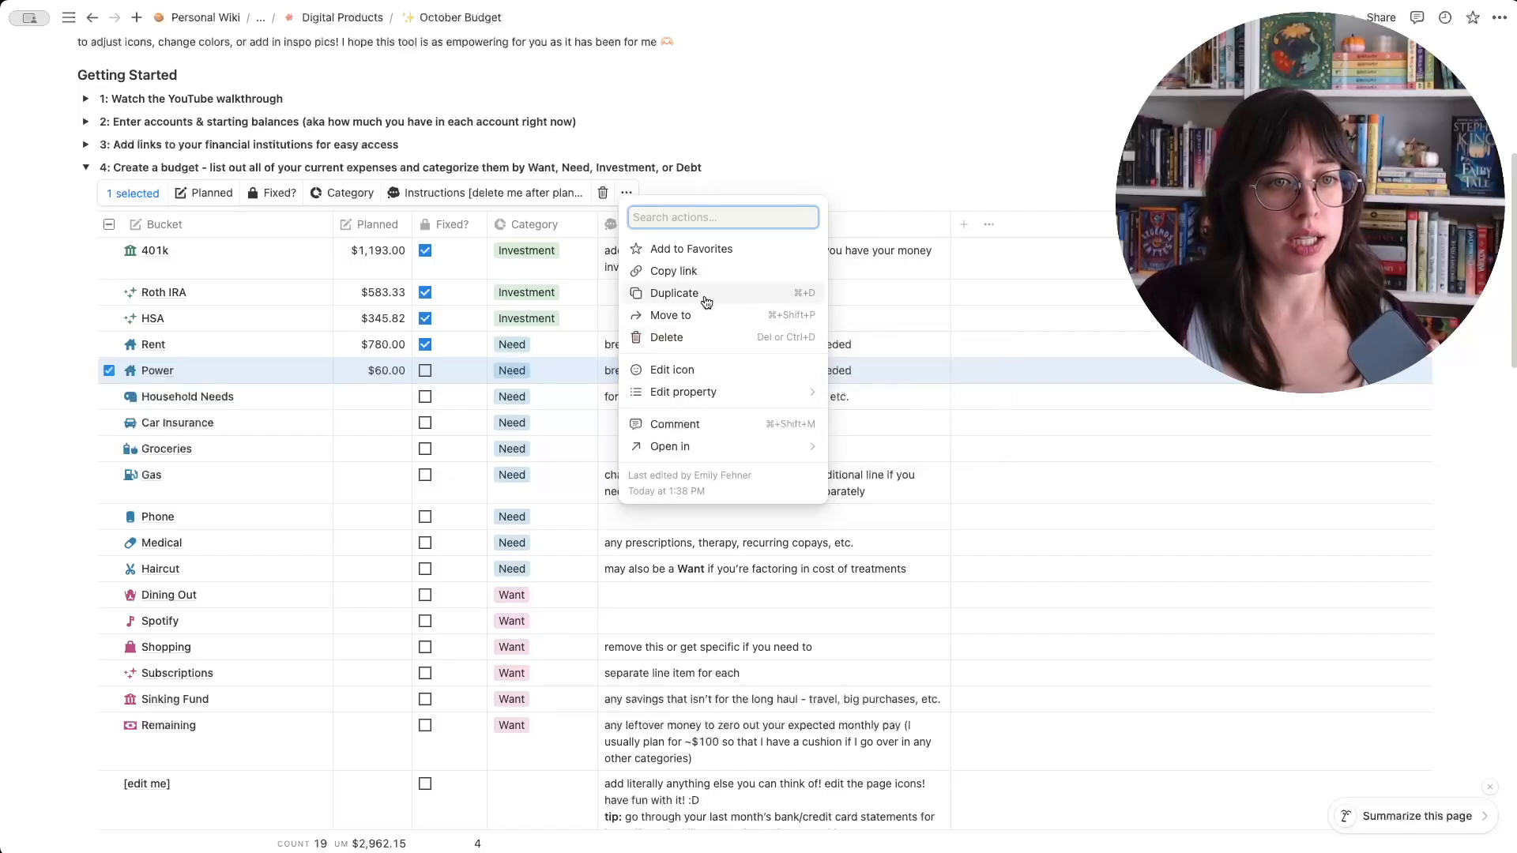
left_click(699, 294)
left_click(201, 397)
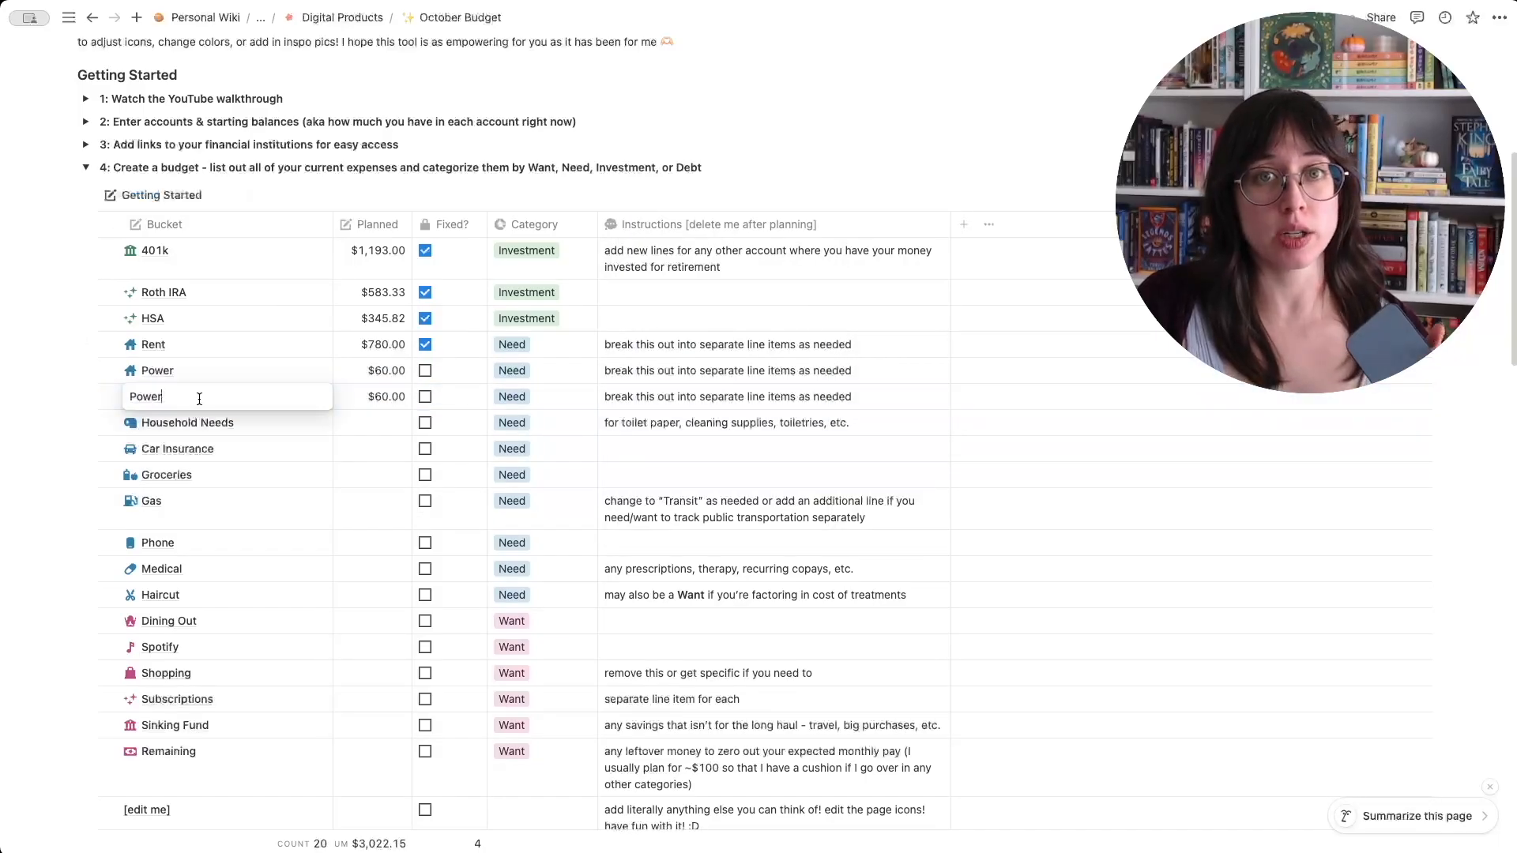
double_click(199, 399)
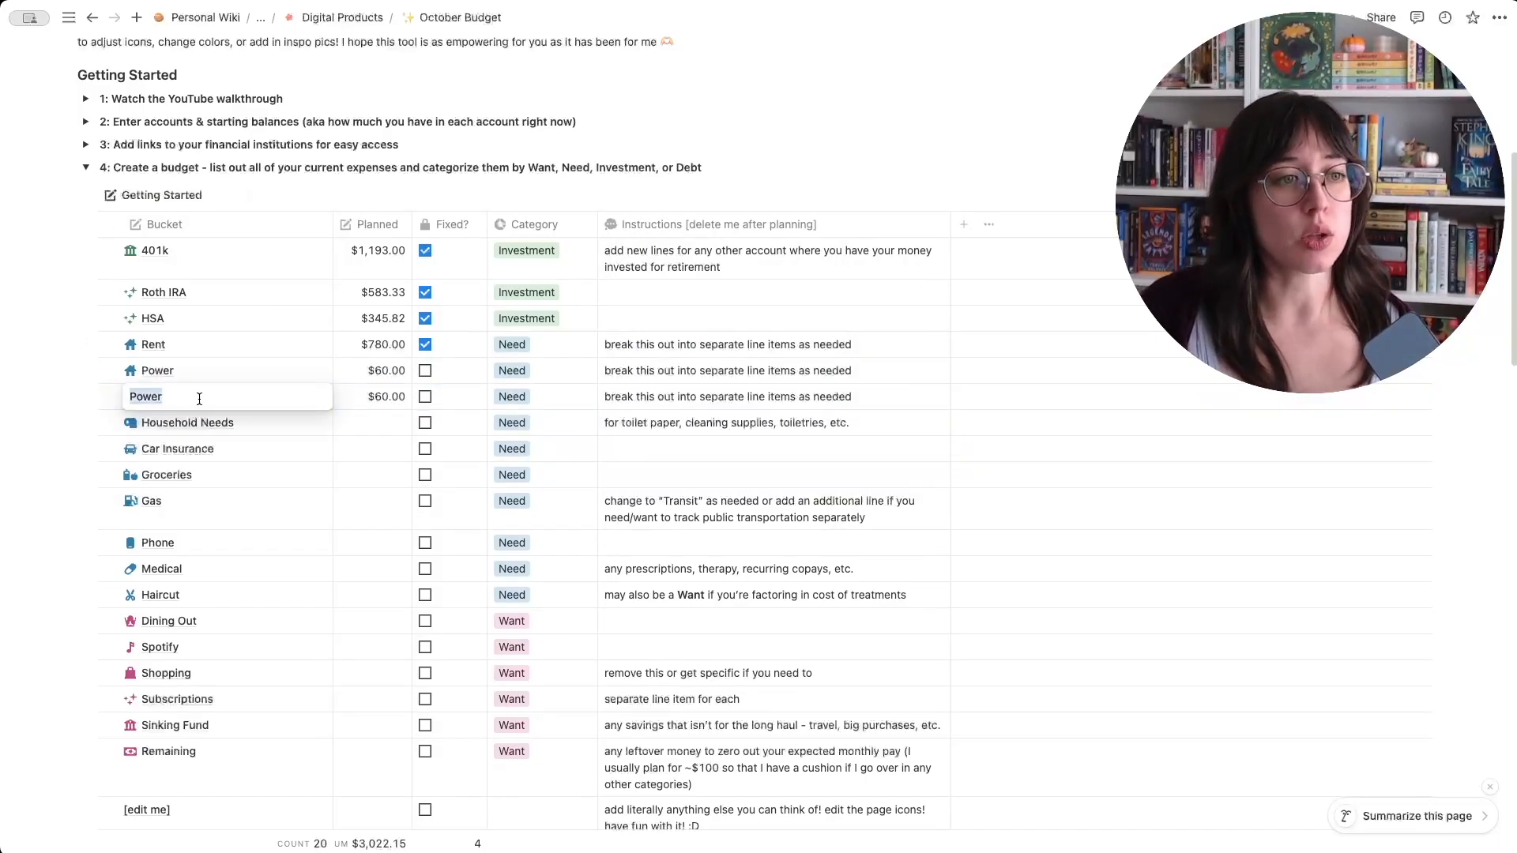
type("I")
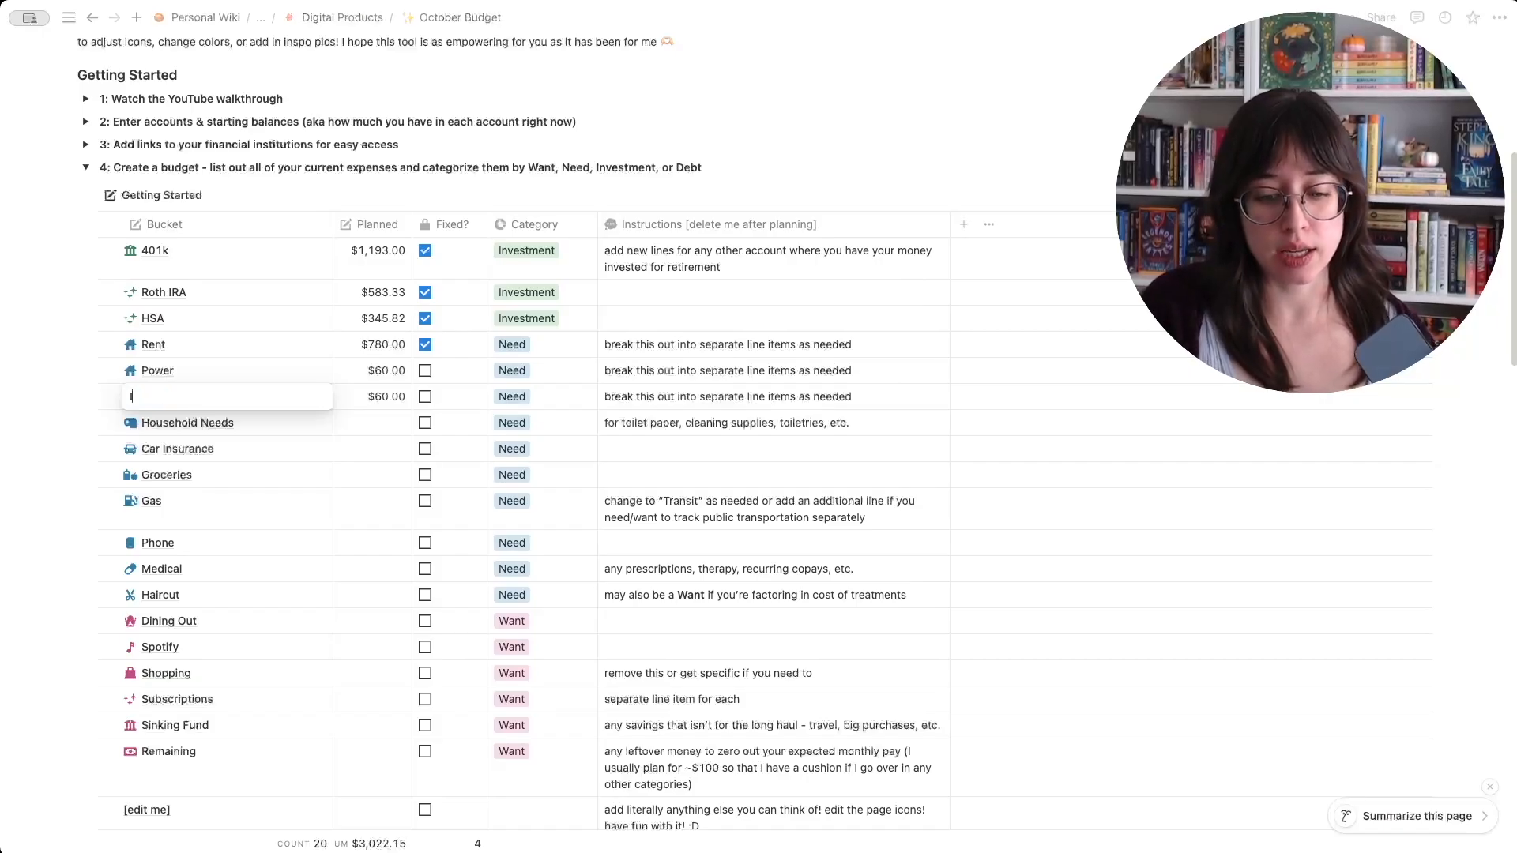
type("nternet")
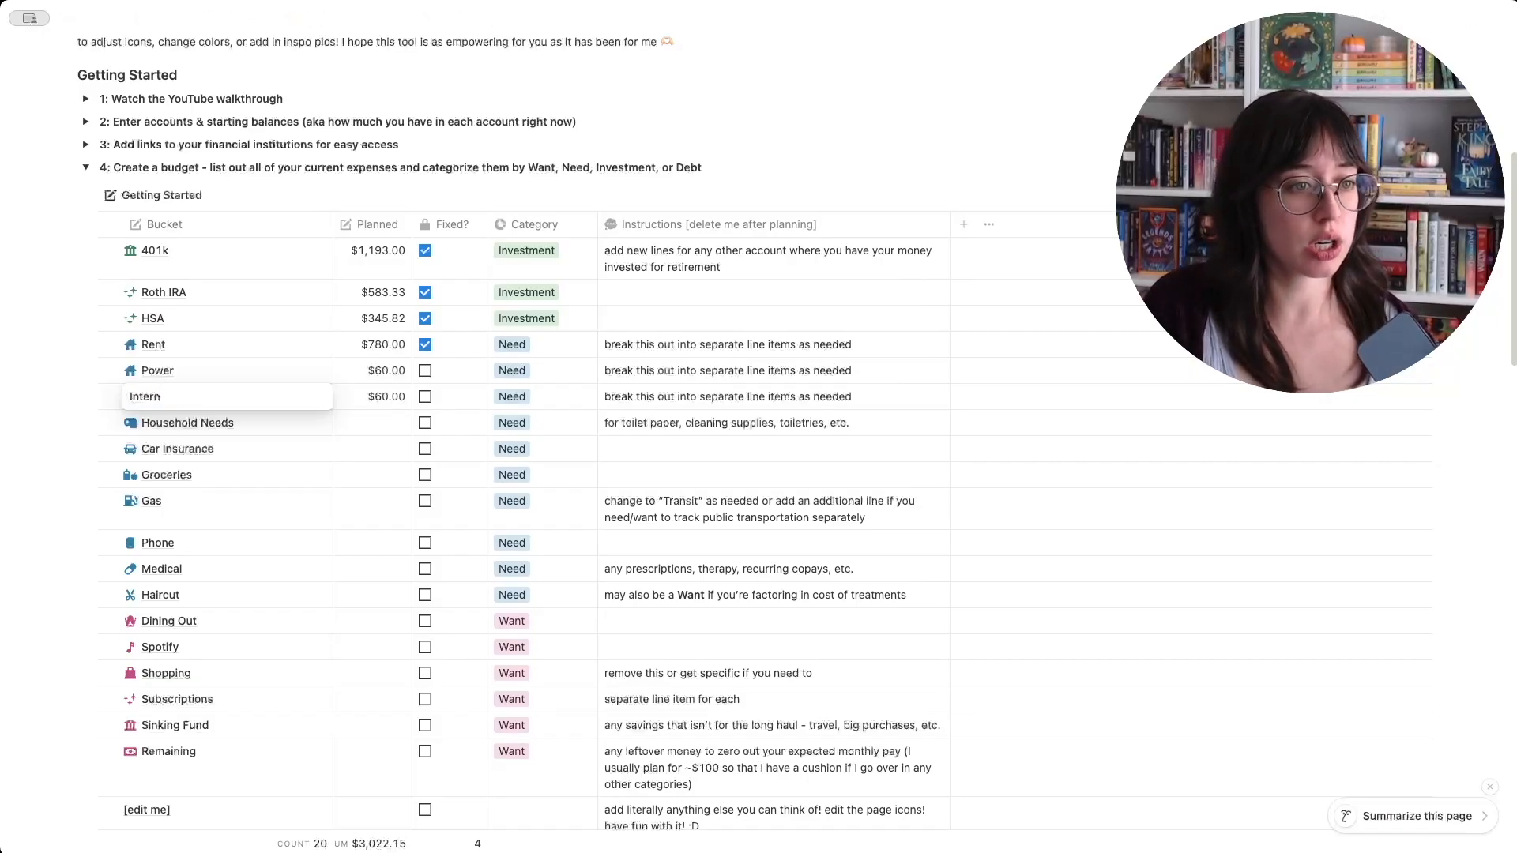
- Set the Internet bucket's planned amount to $40 and mark it as fixed
left_click(386, 397)
left_click(385, 396)
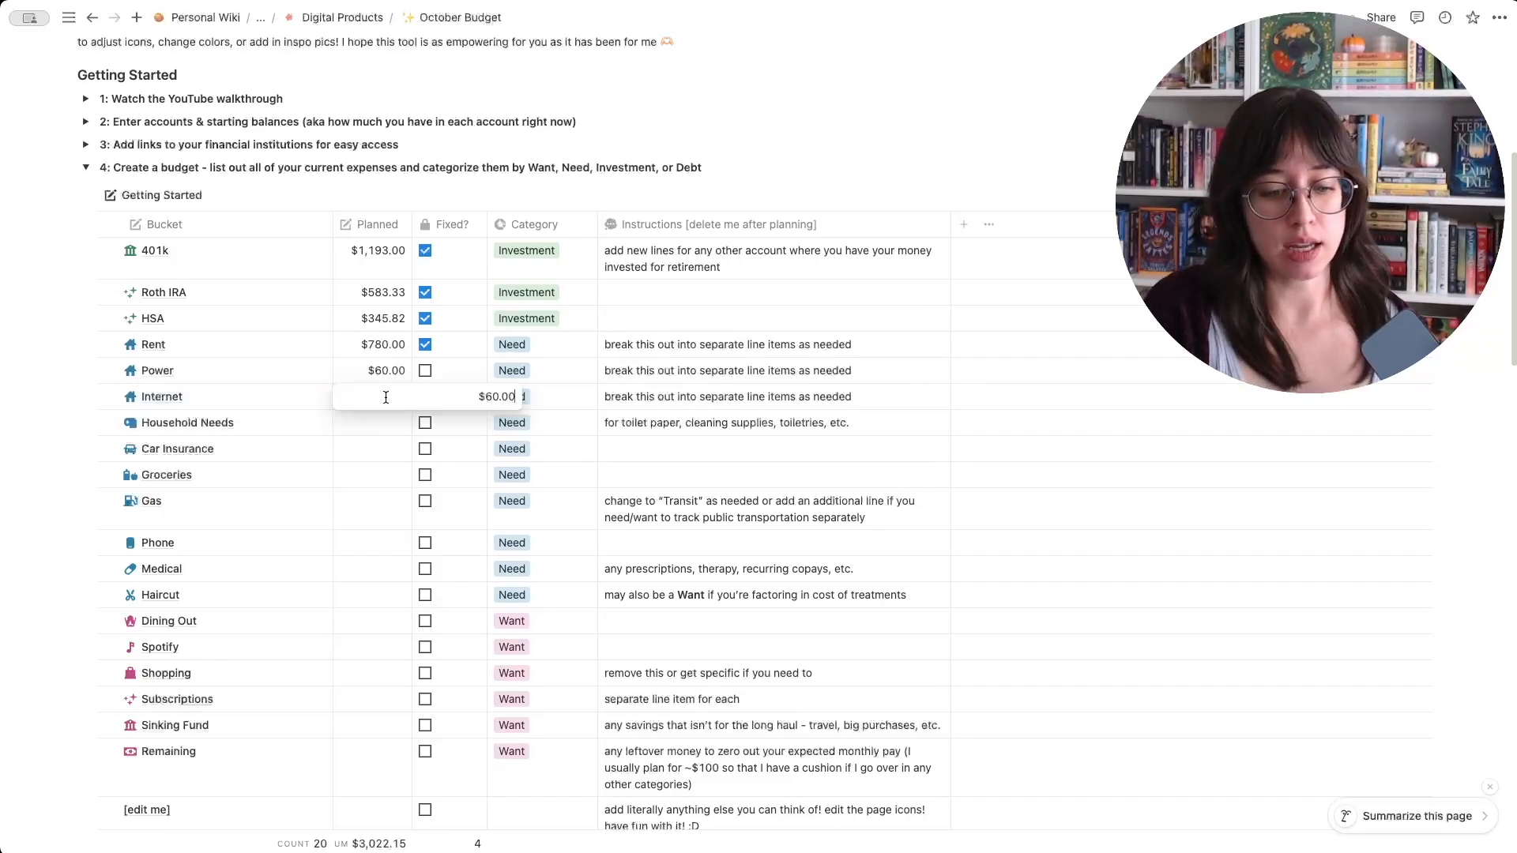
key("super+a")
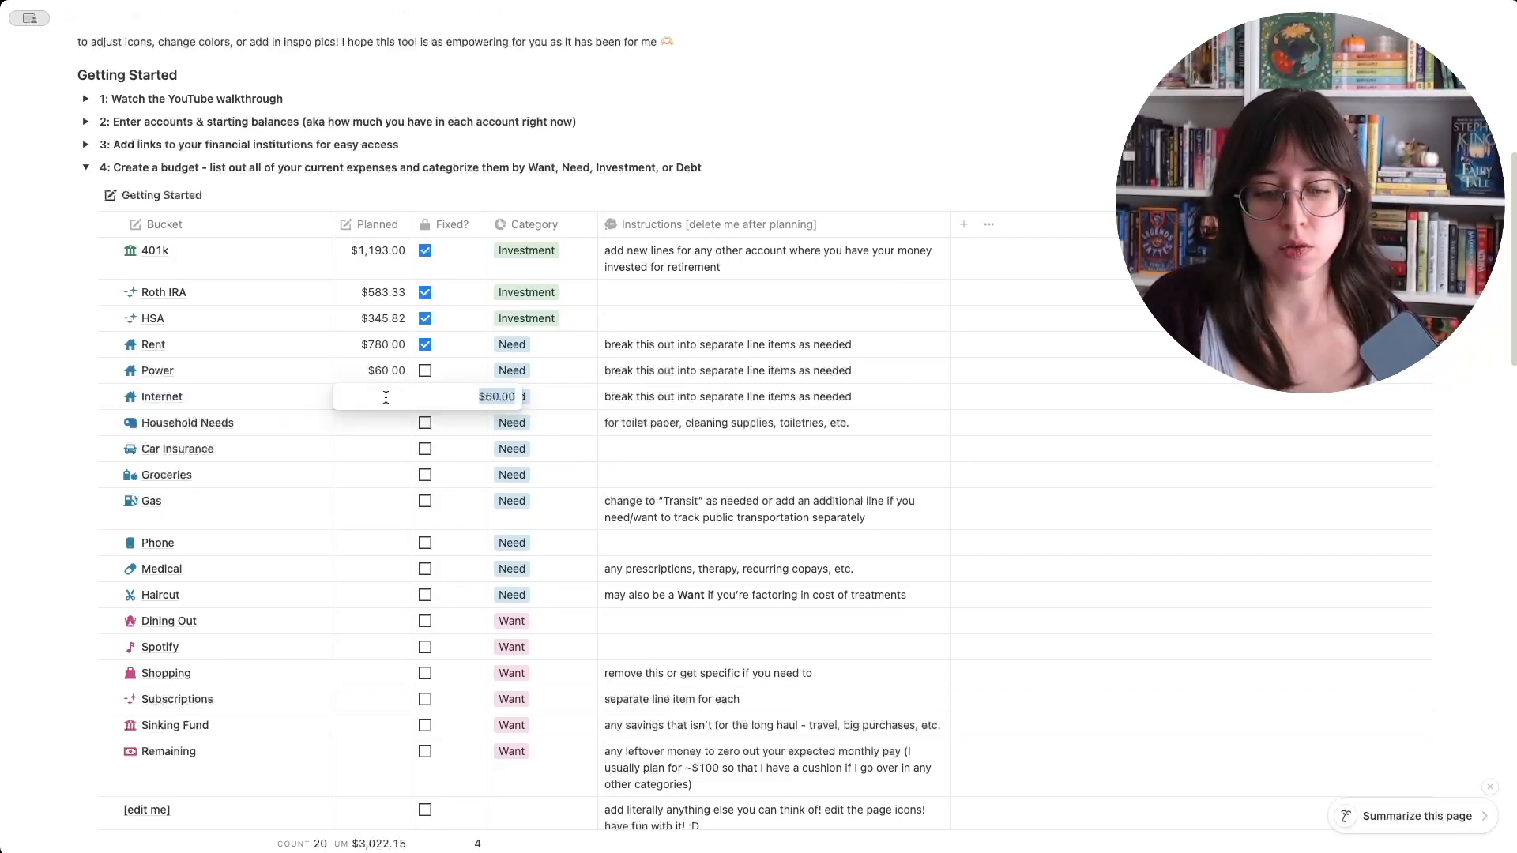
type("40")
key("Return")
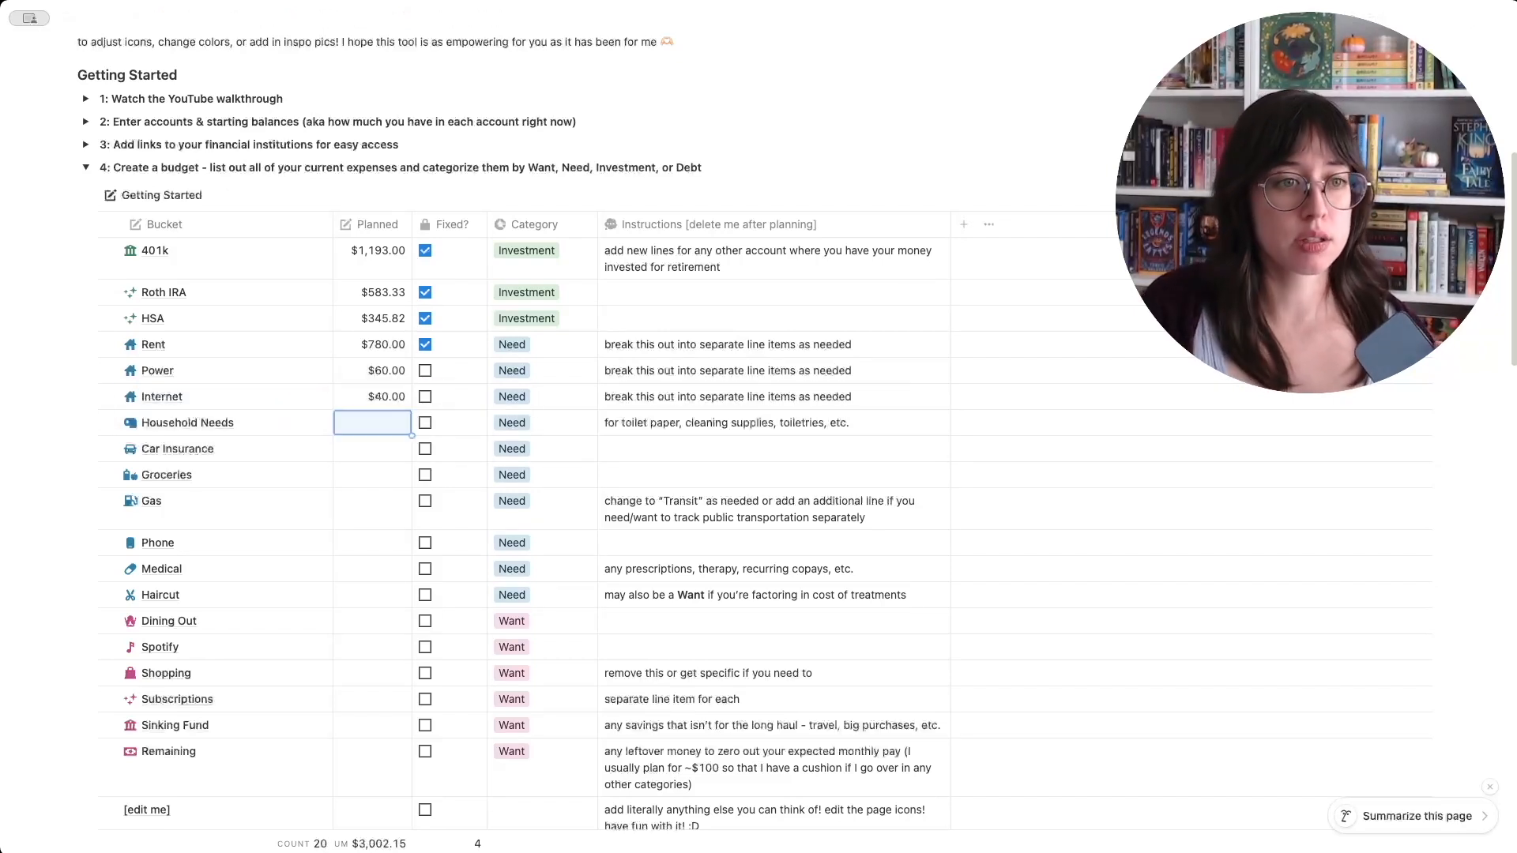
left_click(426, 398)
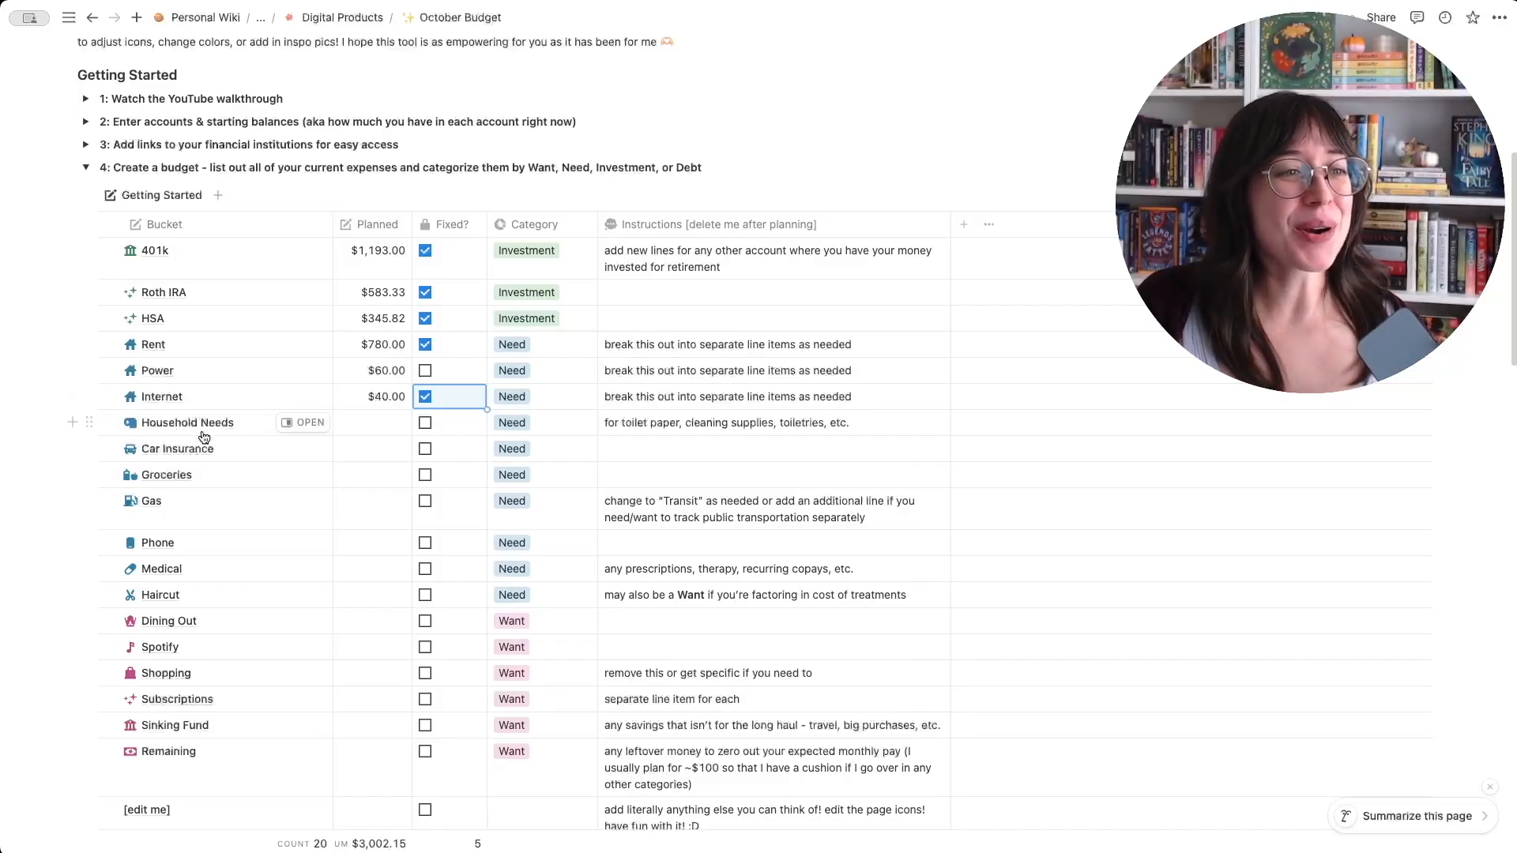
- Set the Household Needs bucket's planned amount to $100
left_click(387, 433)
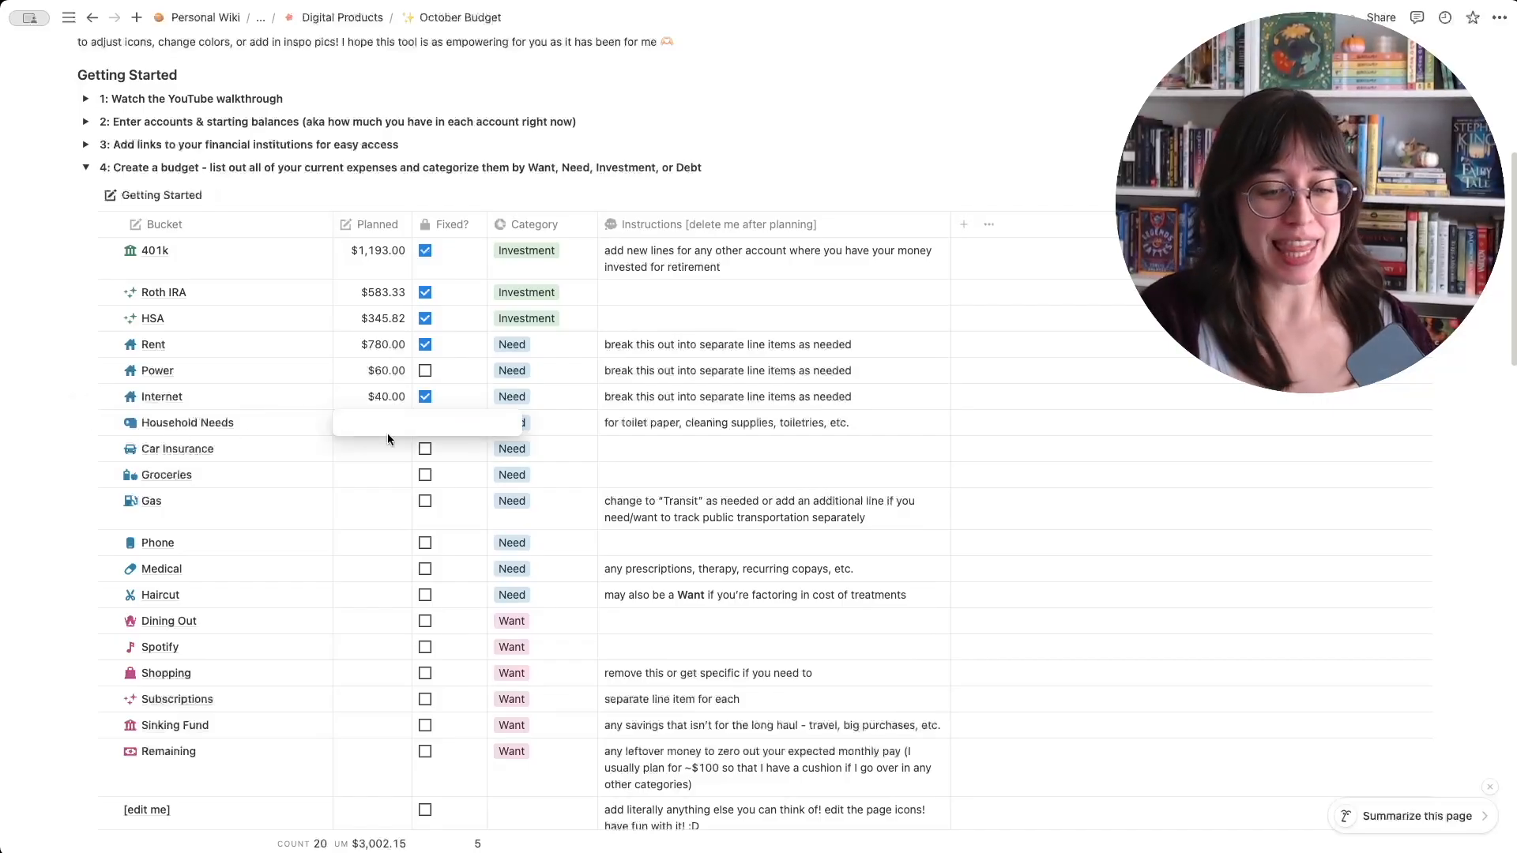
type("100")
left_click(378, 397)
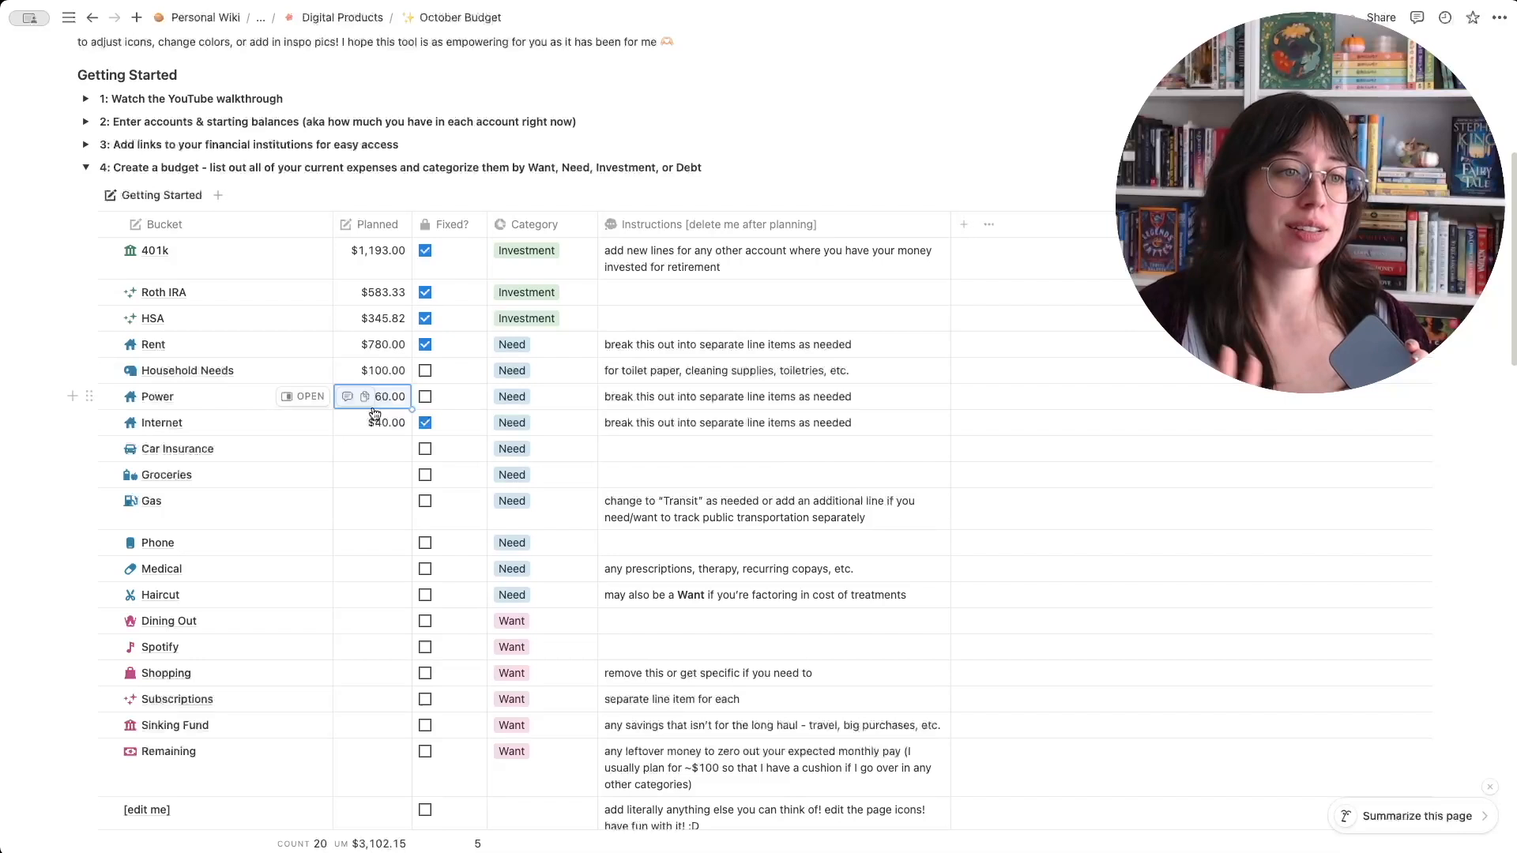
- Set the Car Insurance bucket's planned amount to $147 and mark it as fixed
left_click(375, 449)
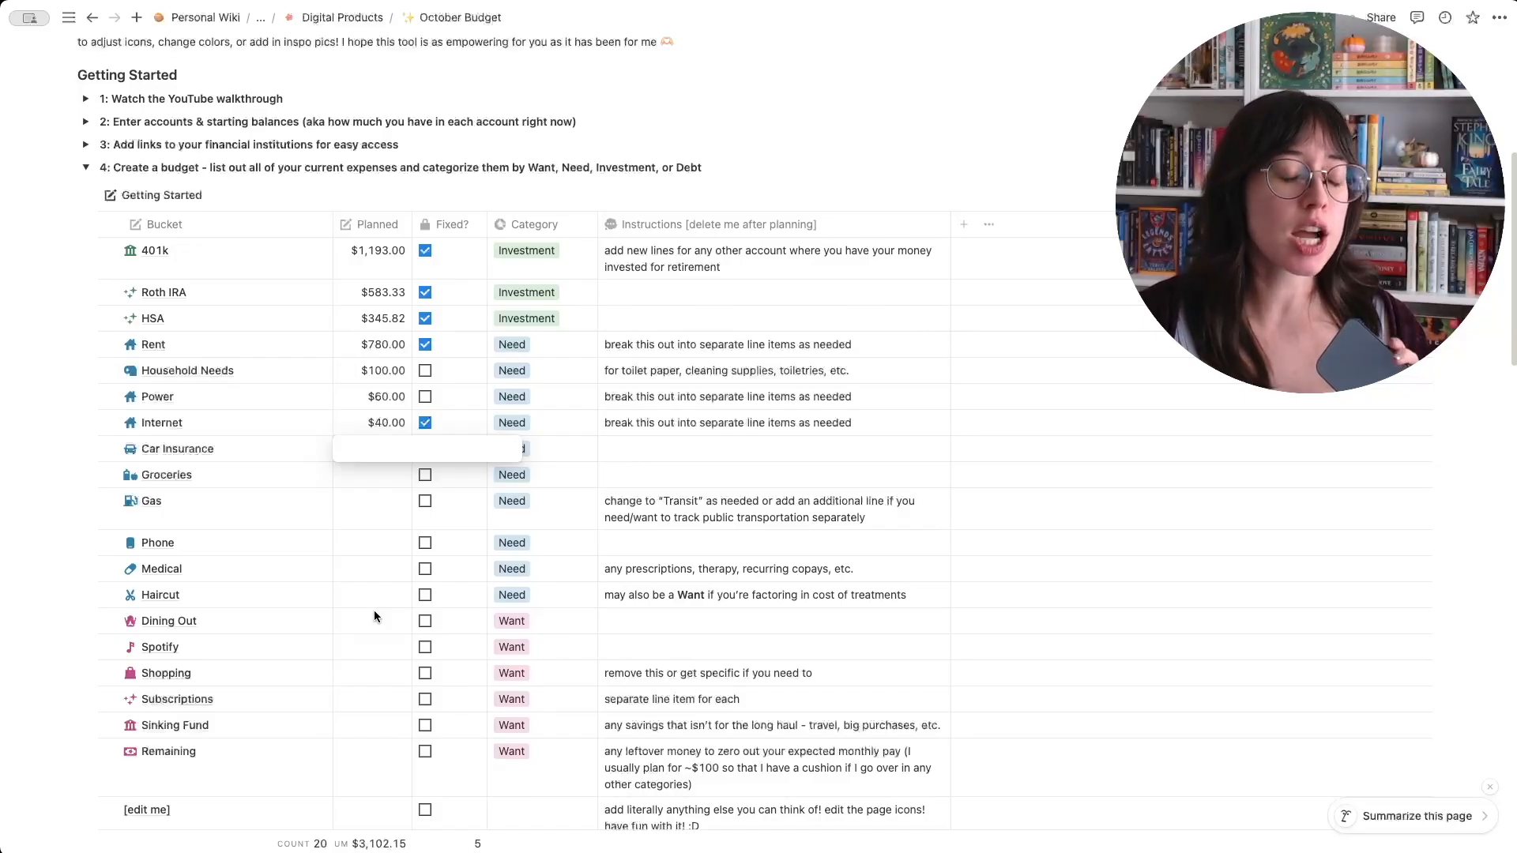
type("147")
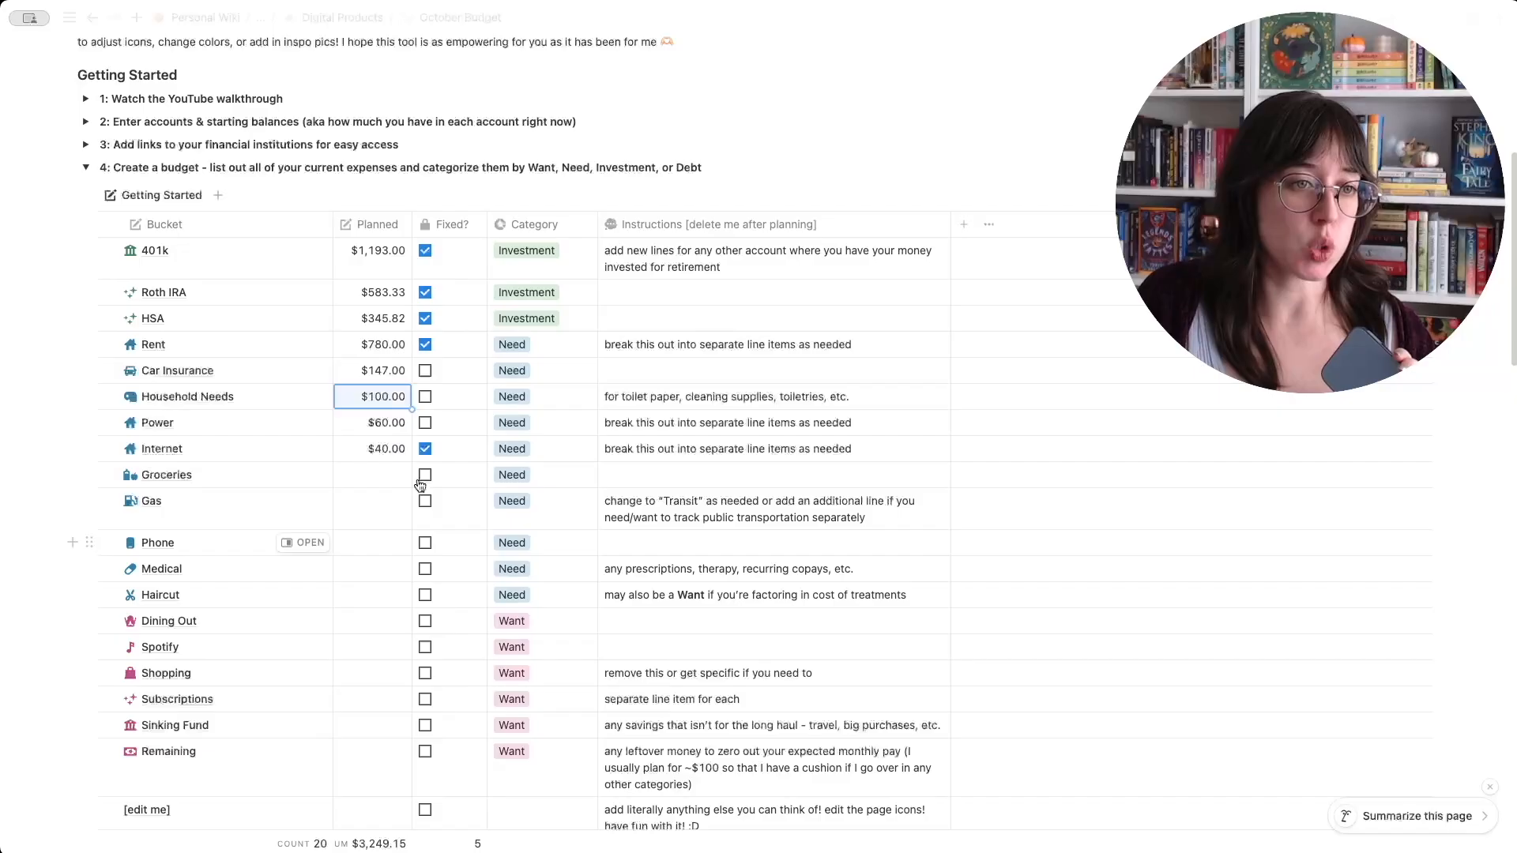
left_click(425, 371)
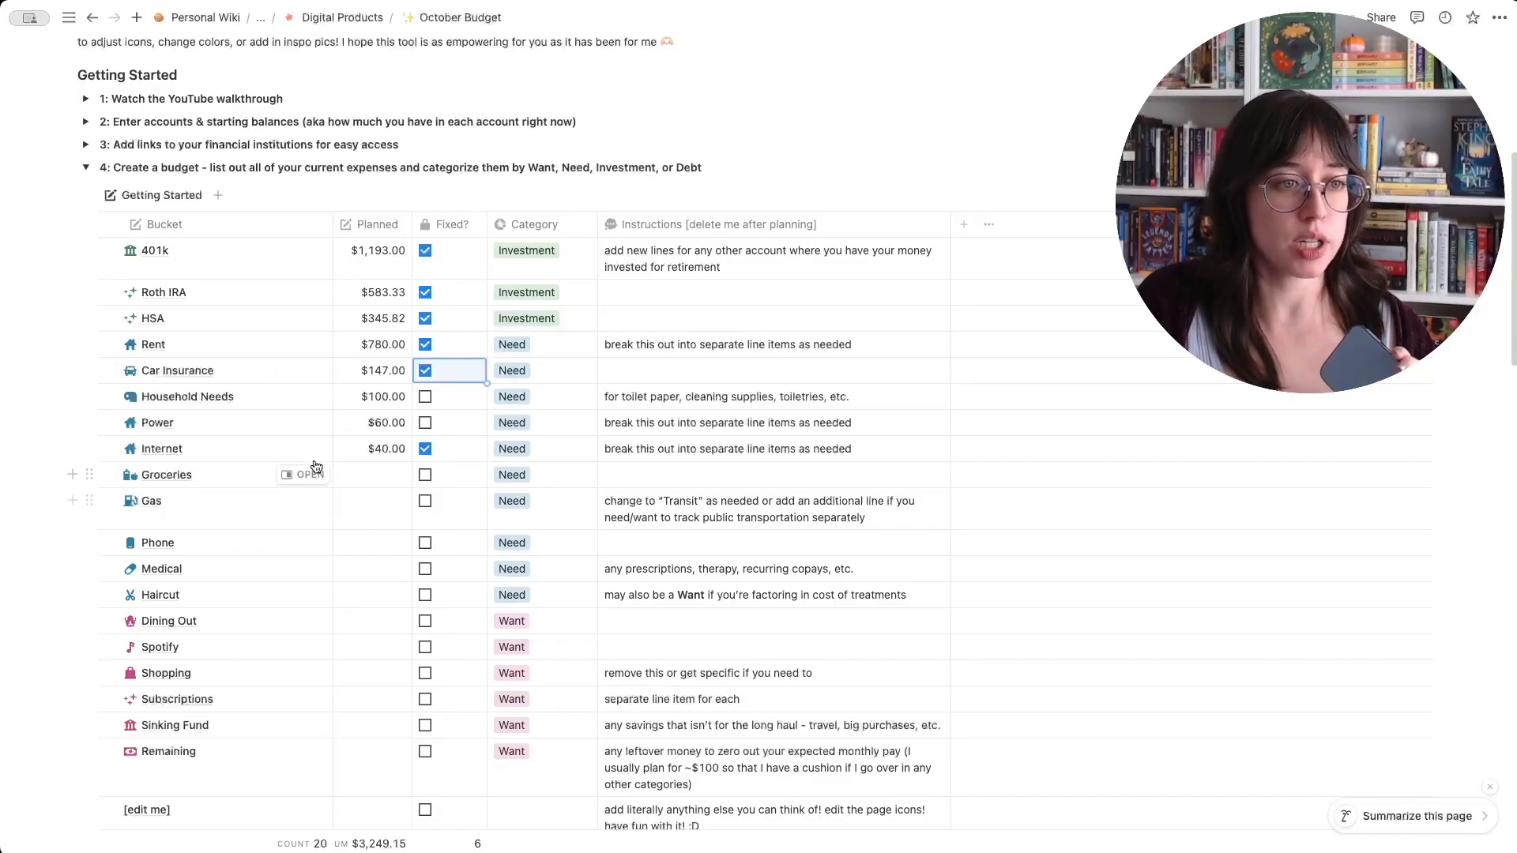
- Set the Groceries bucket's planned amount to $200
left_click(364, 476)
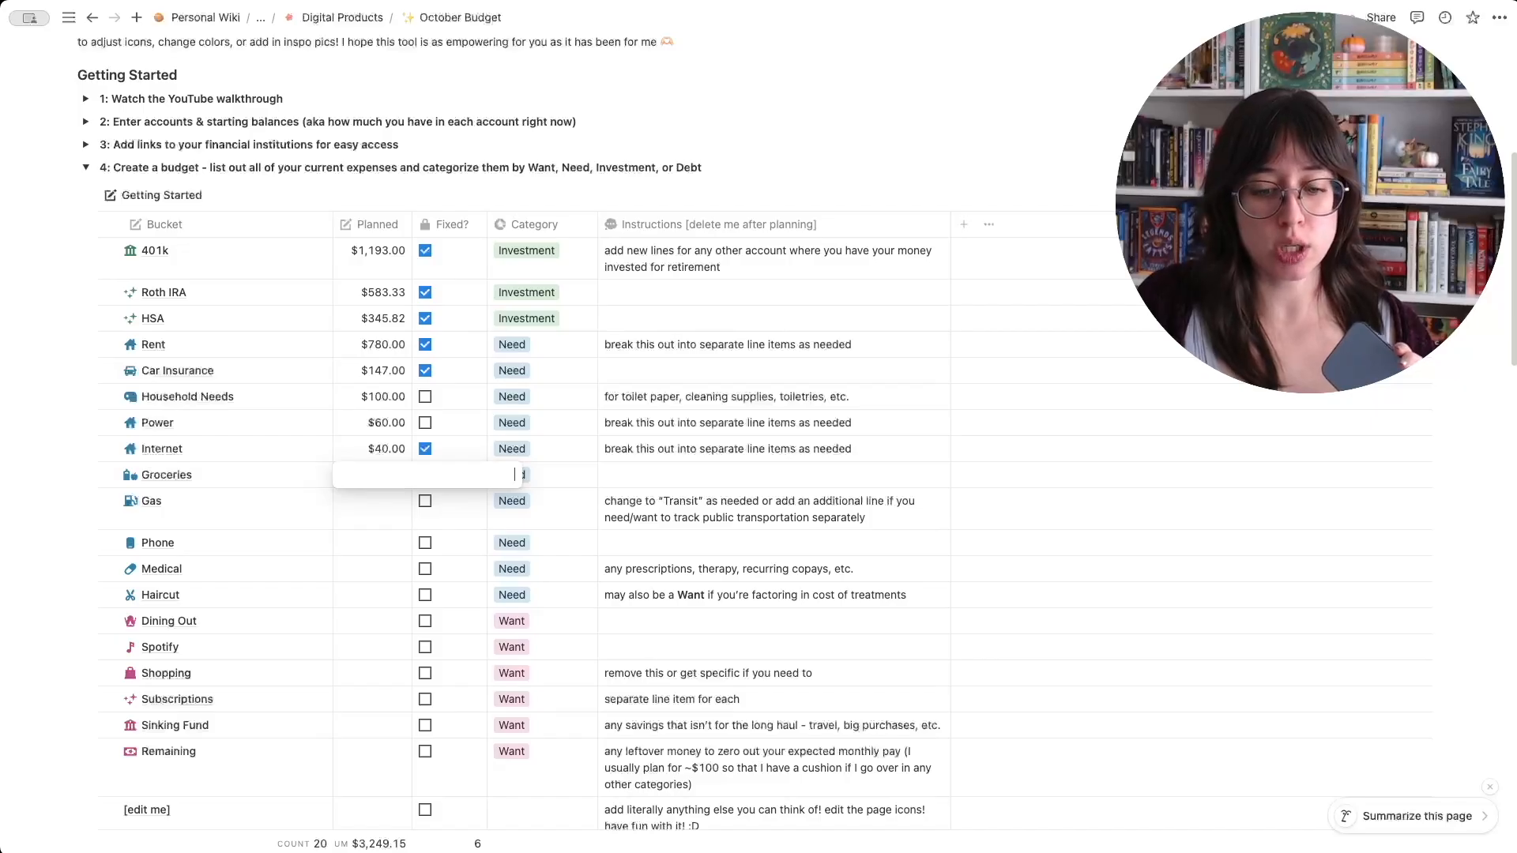
type("200")
key("Return")
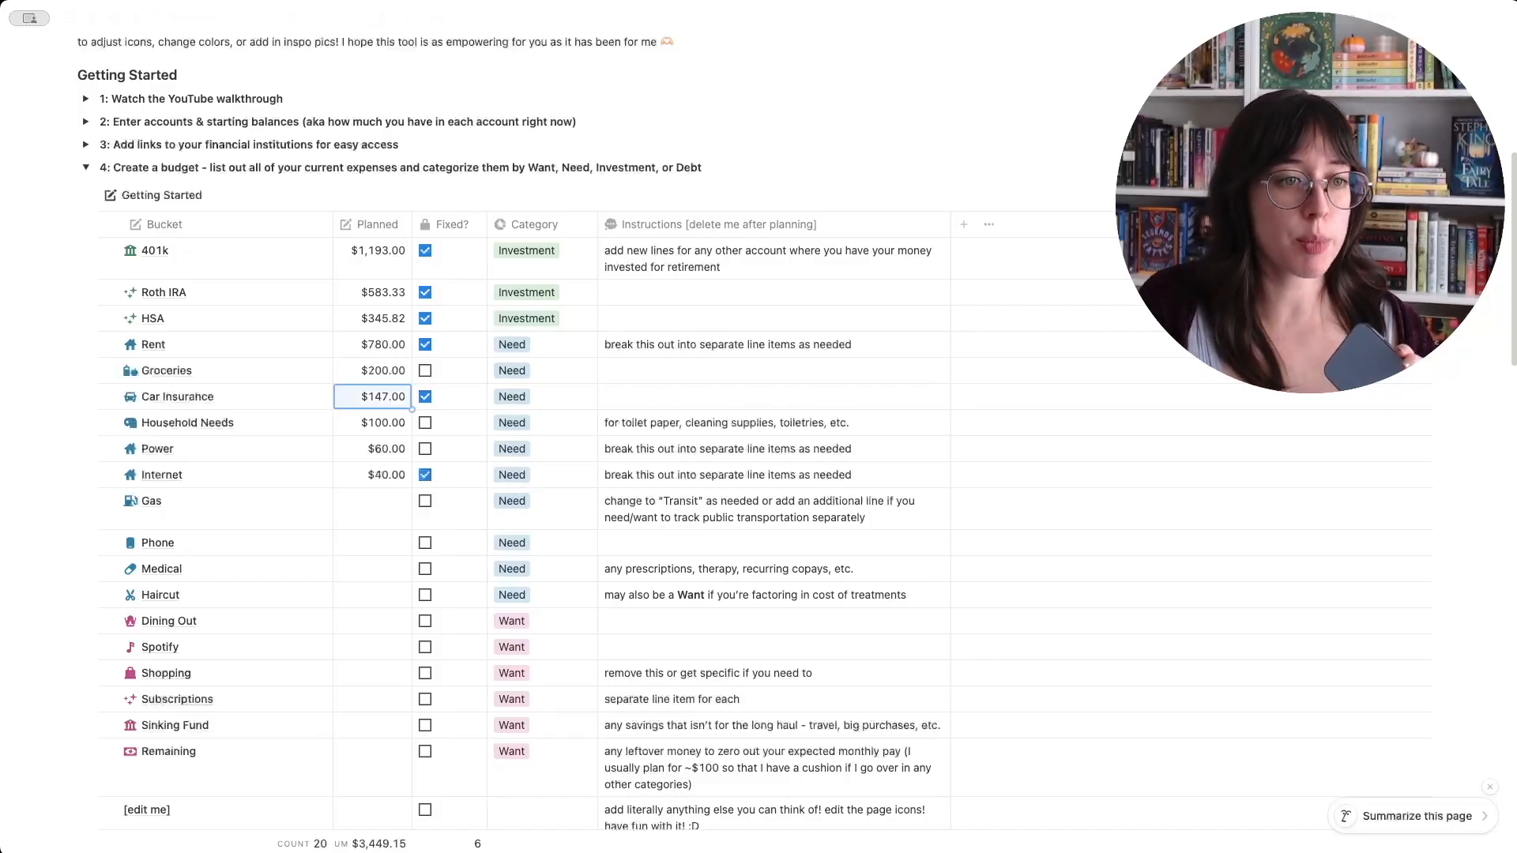
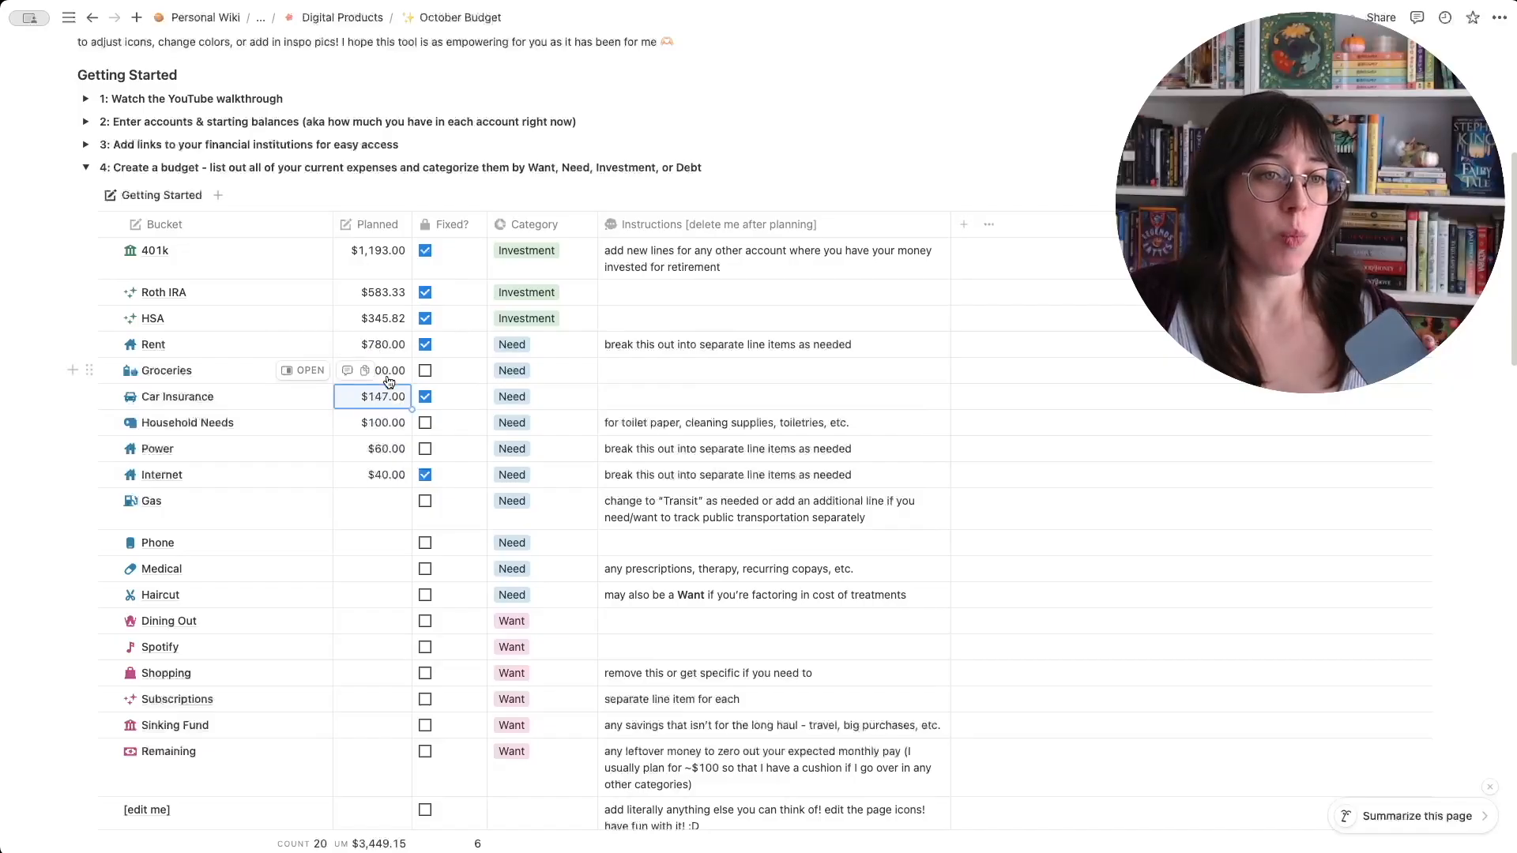
- Set the Gas bucket's planned amount to $75
left_click(387, 510)
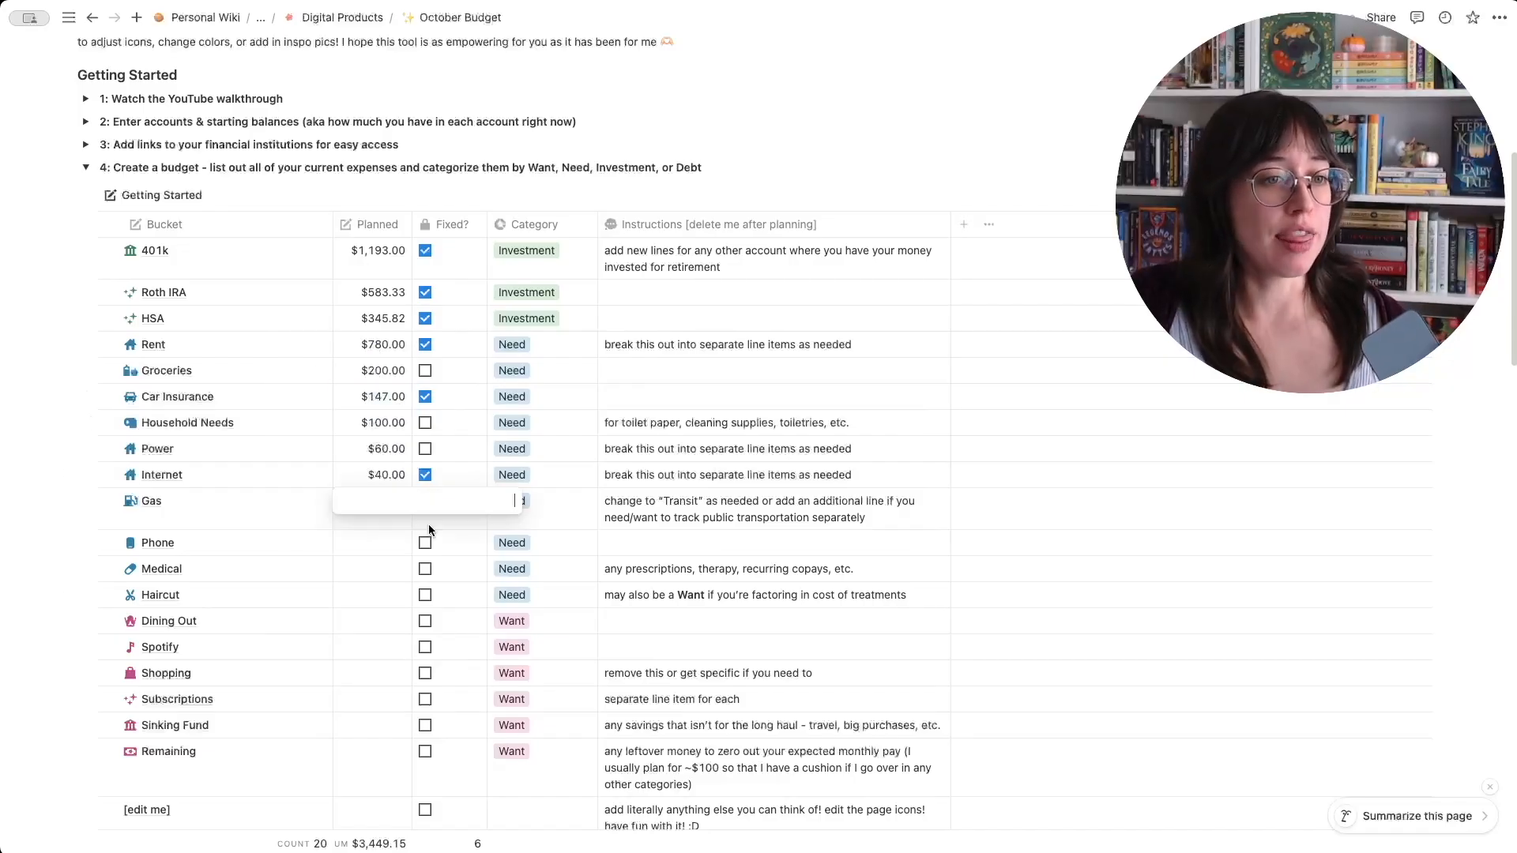
type("75")
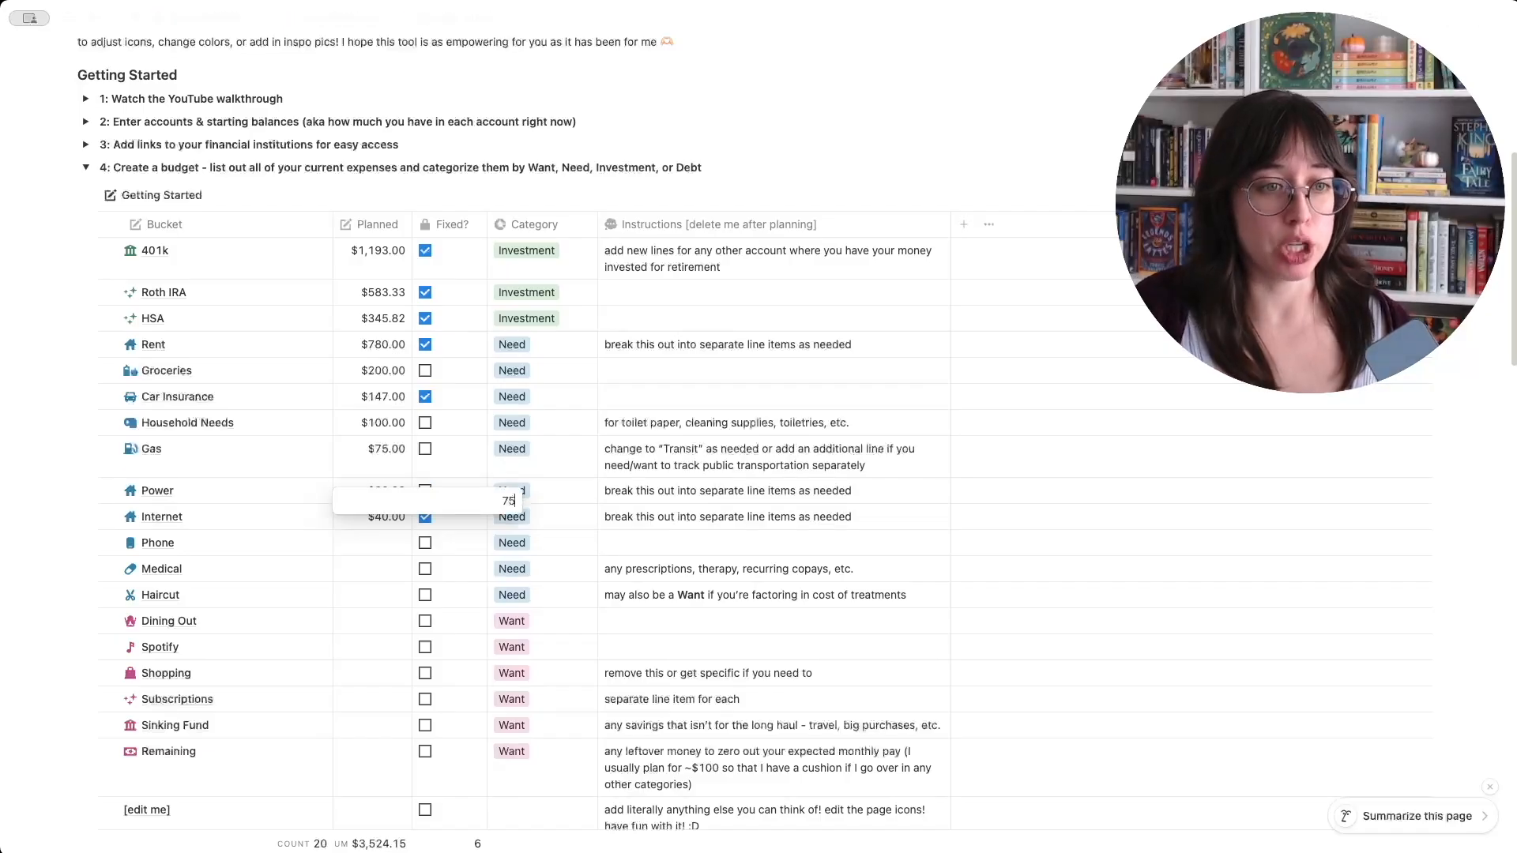
key("Return")
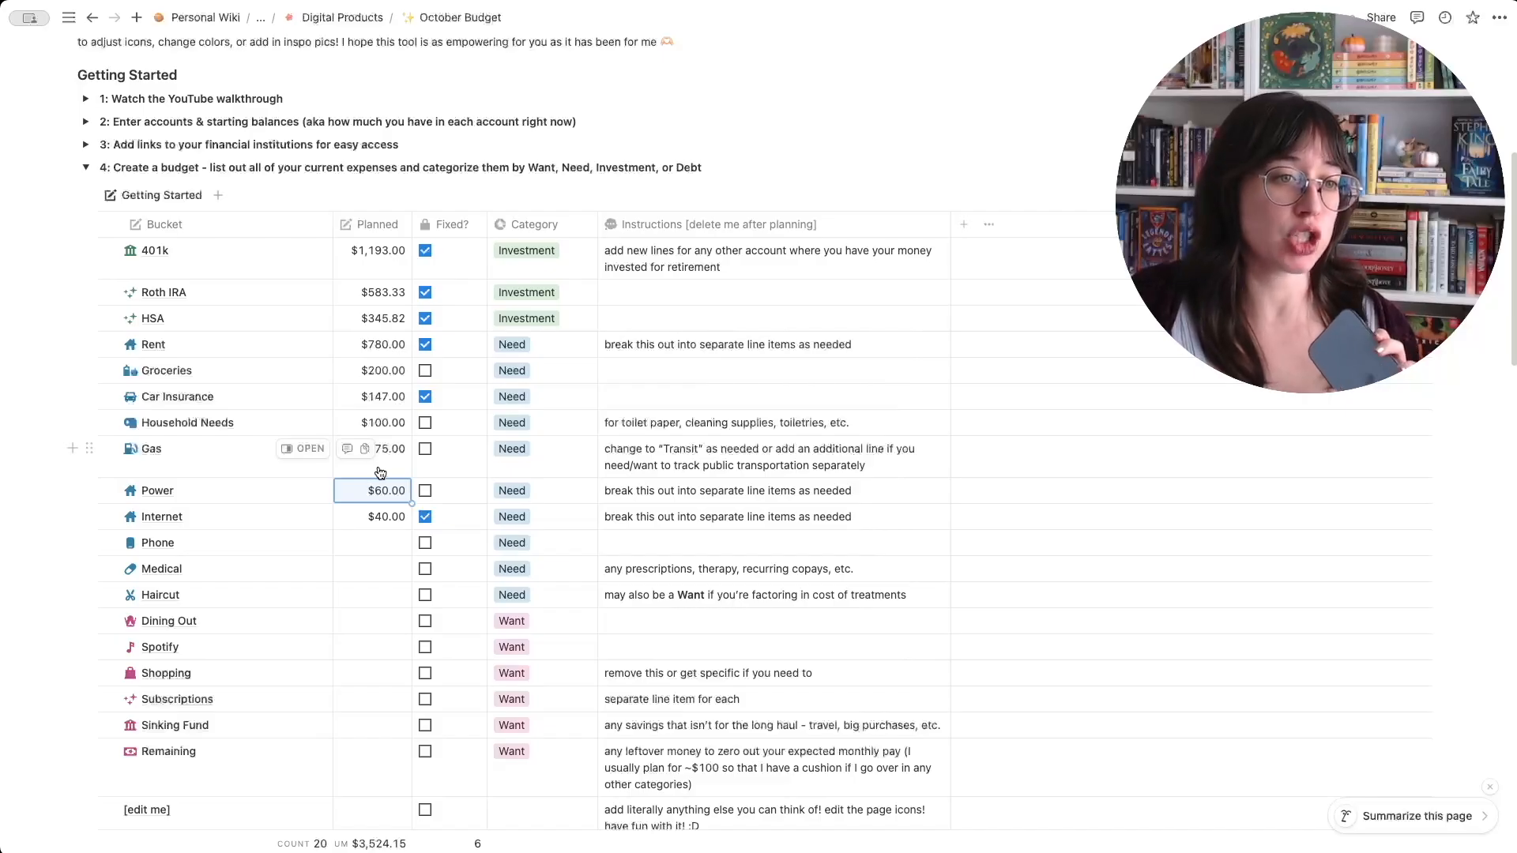
- Set the Phone bucket's planned amount to $35 and mark it as fixed
left_click(356, 545)
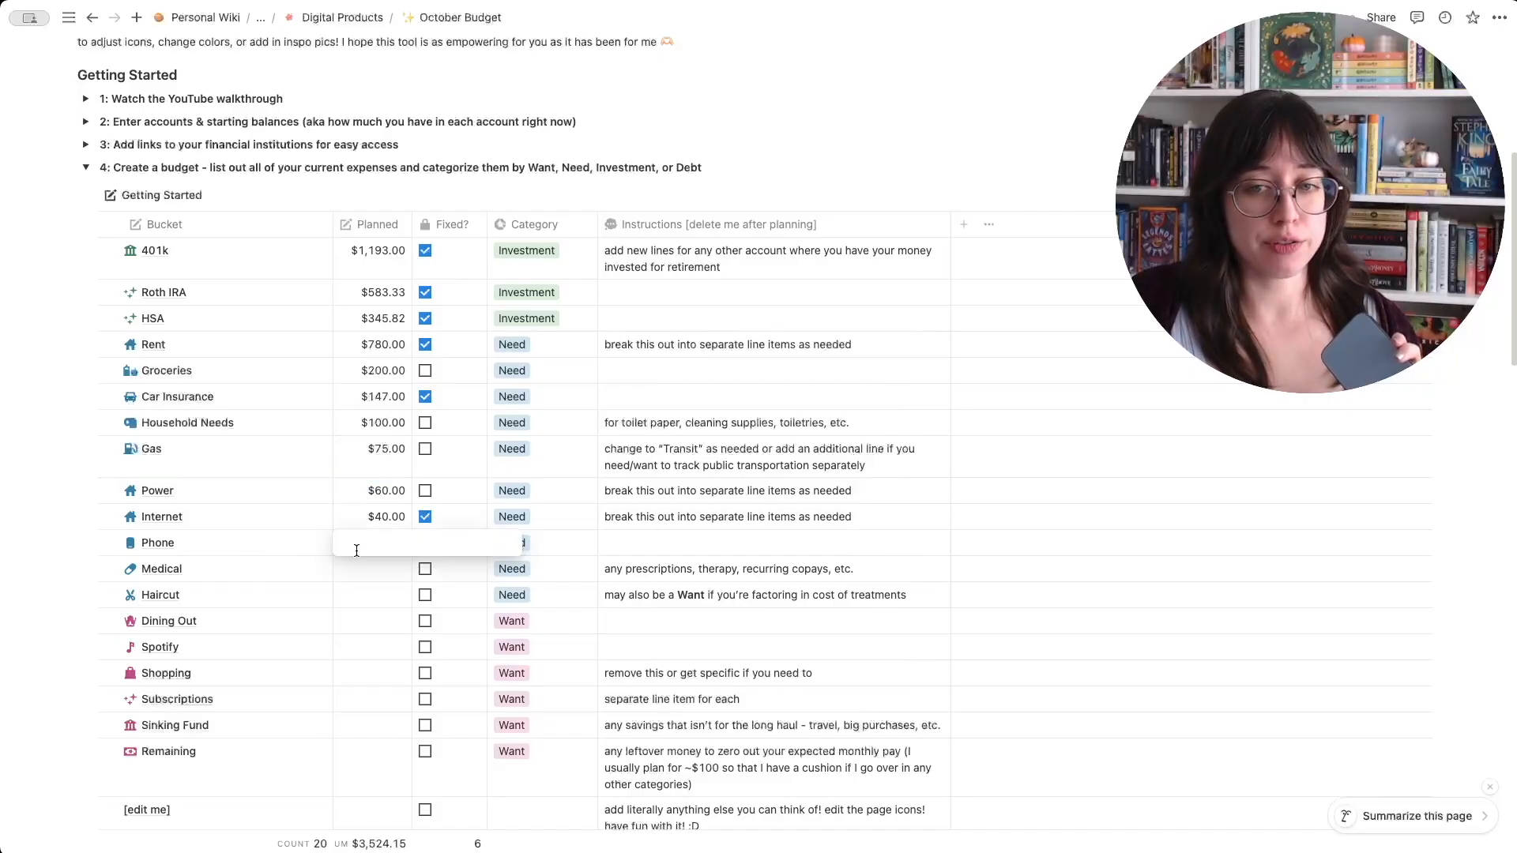
type("35")
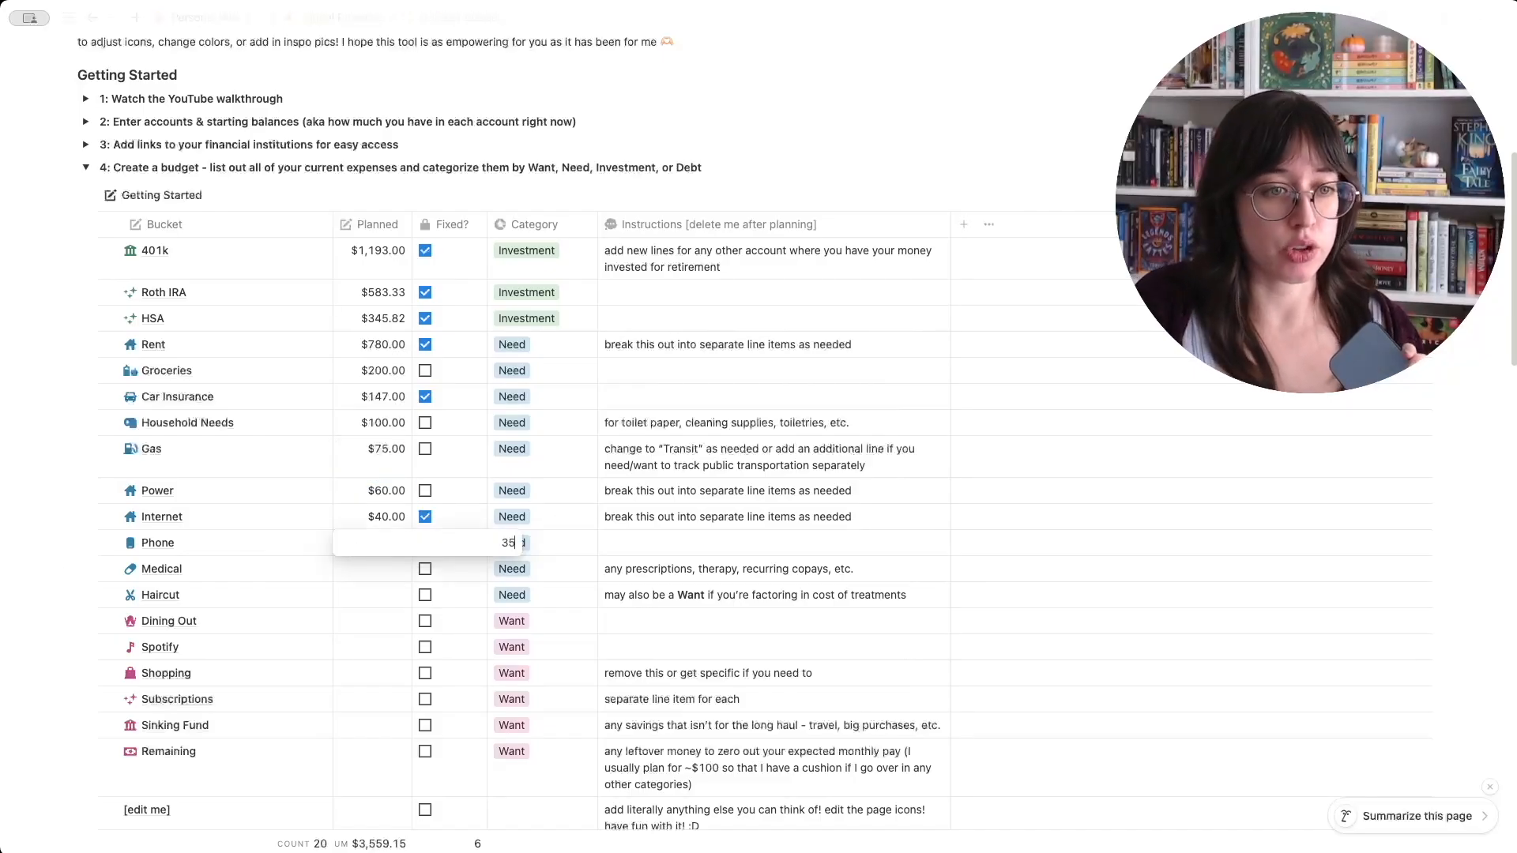
key("Return")
left_click(425, 543)
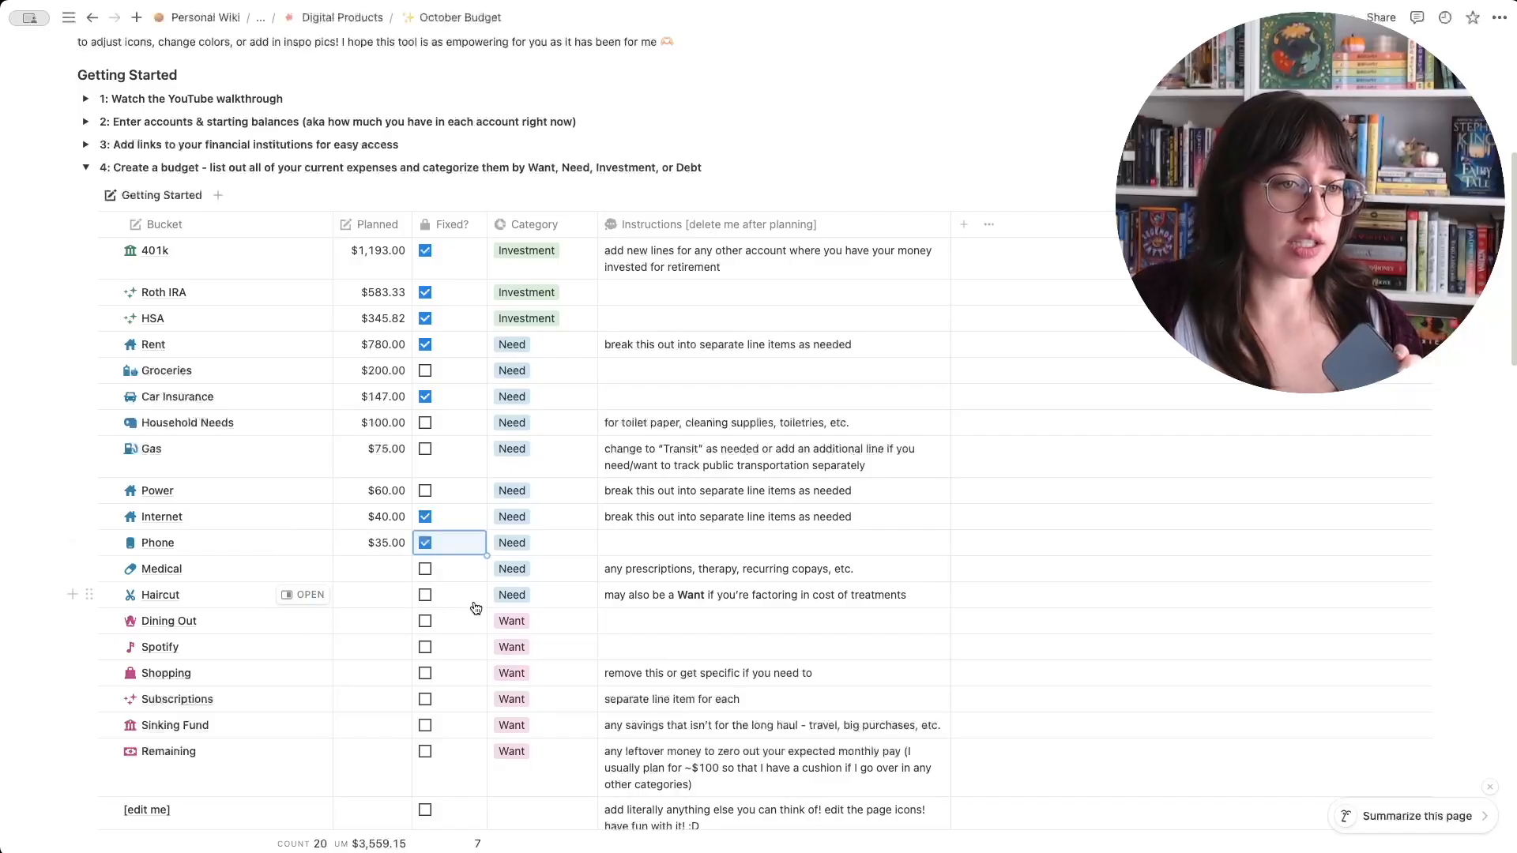
left_click(388, 566)
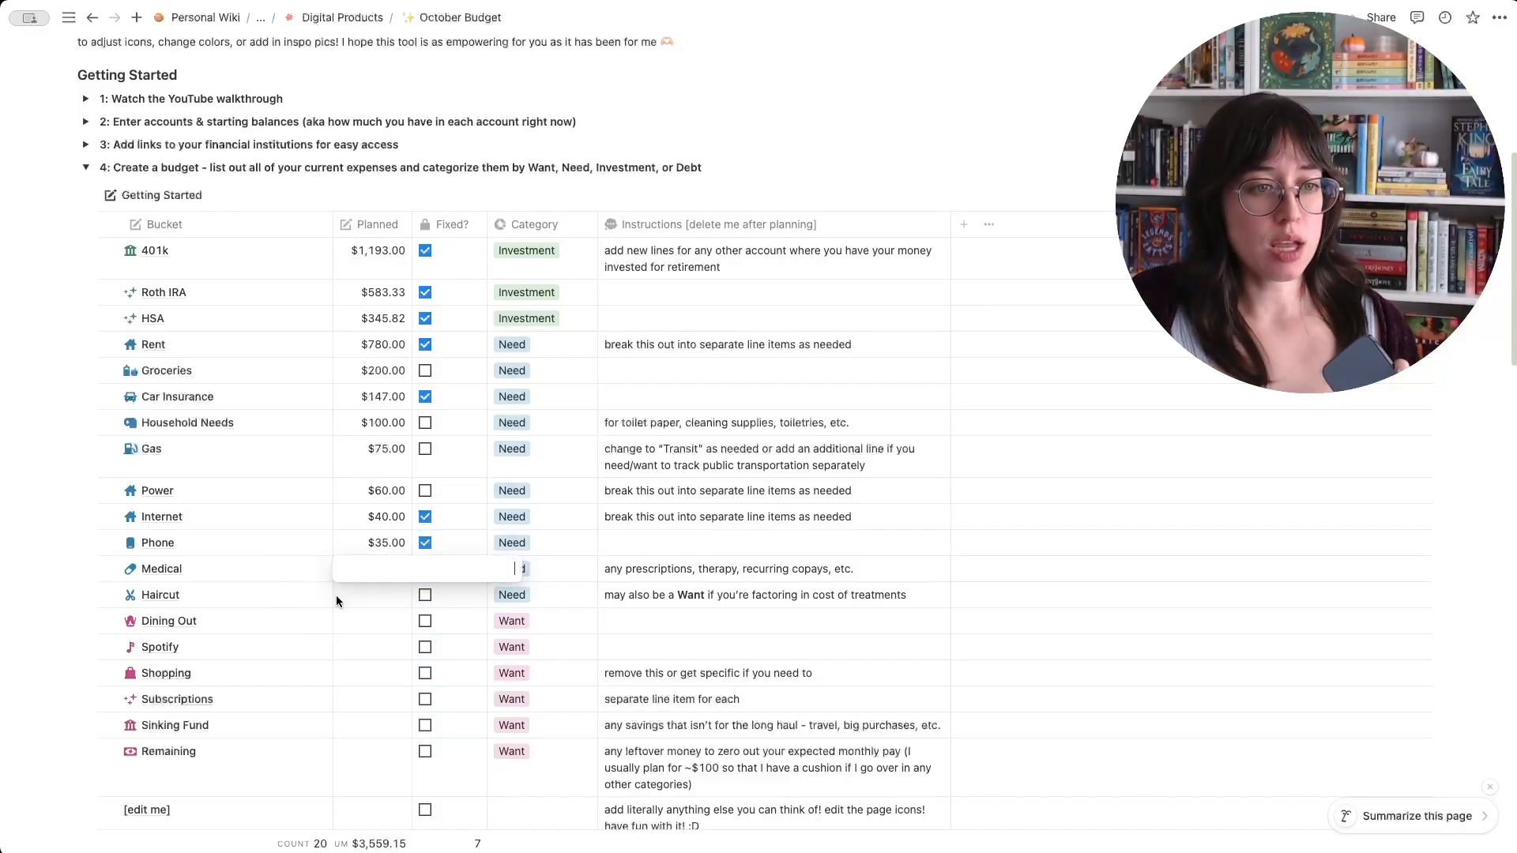
key("Escape")
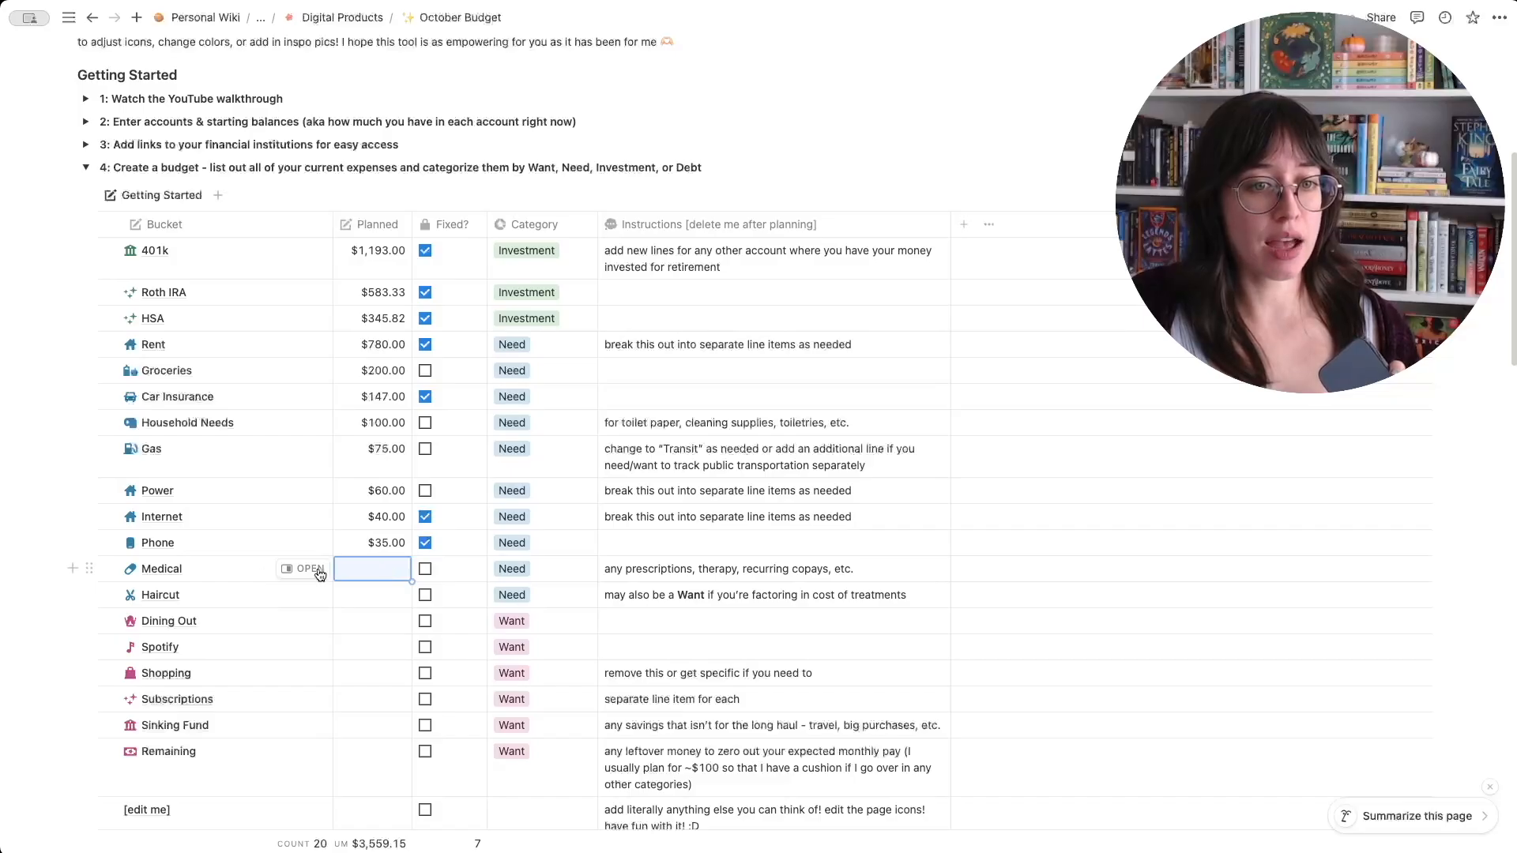
key("Escape")
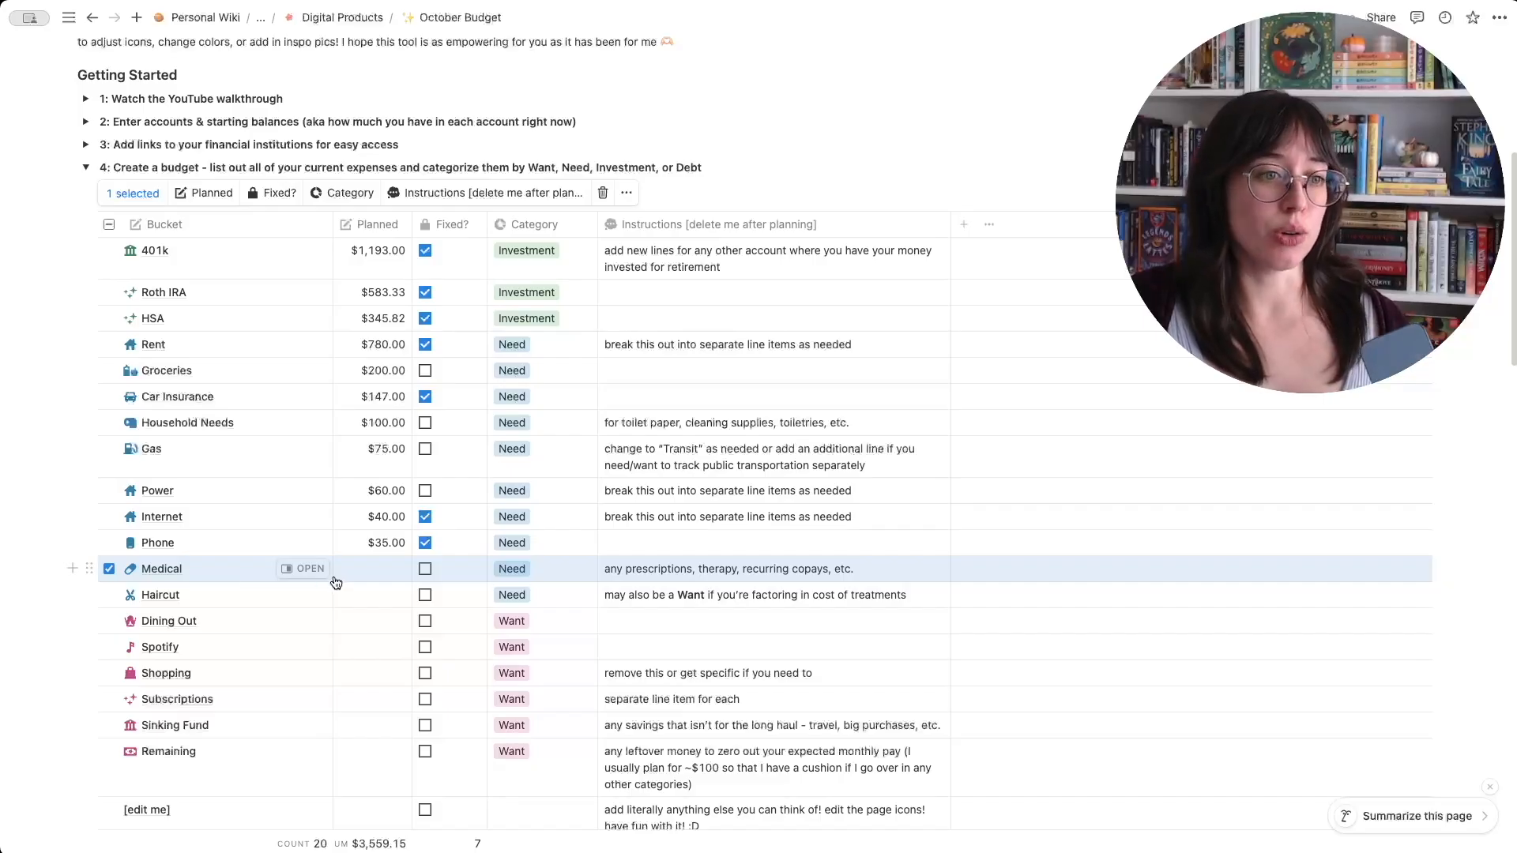
left_click(196, 563)
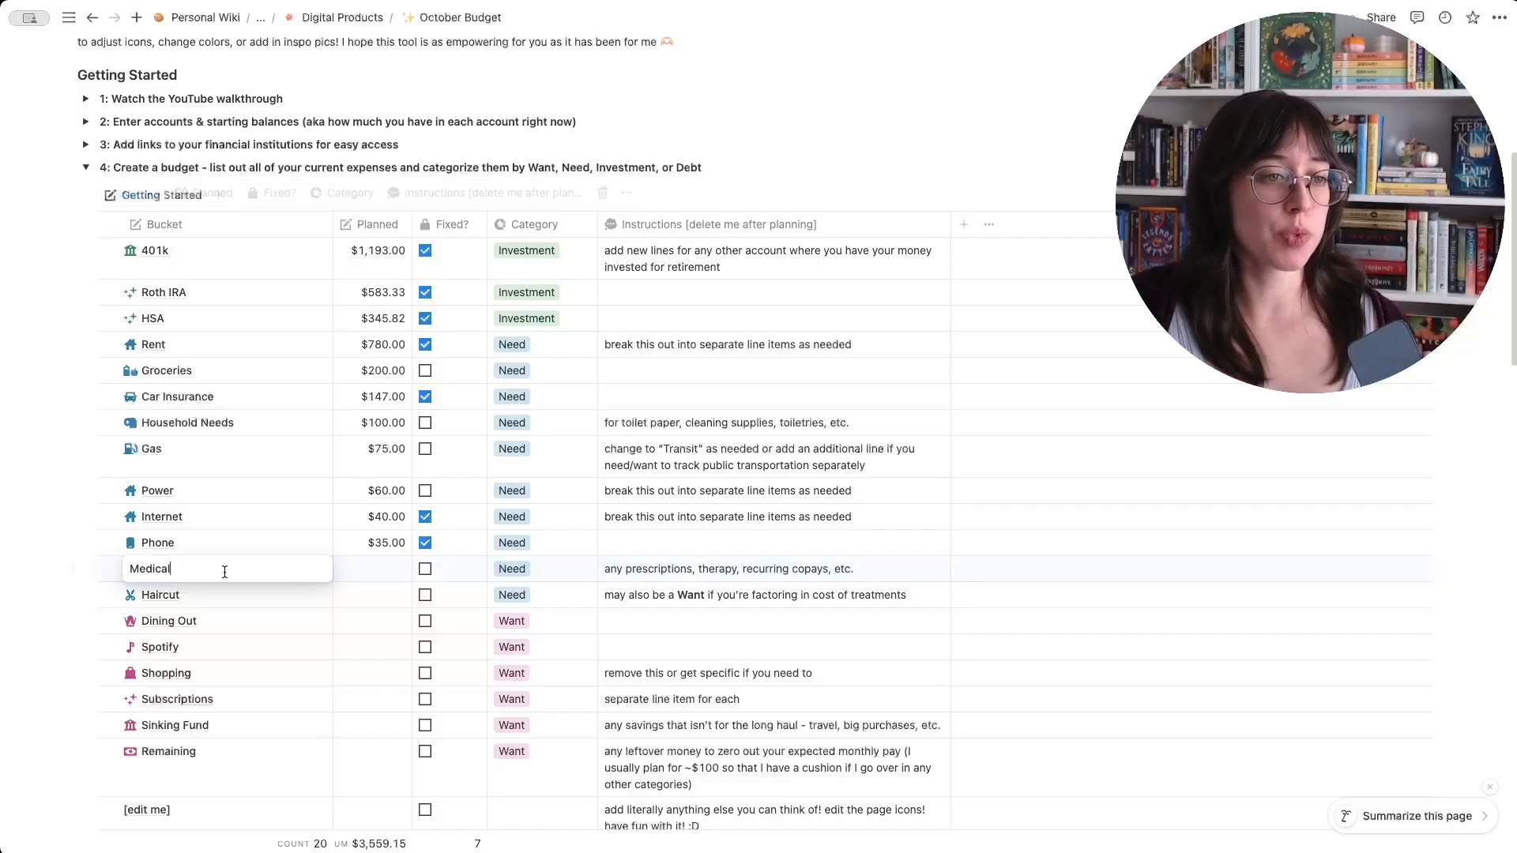
left_click(388, 574)
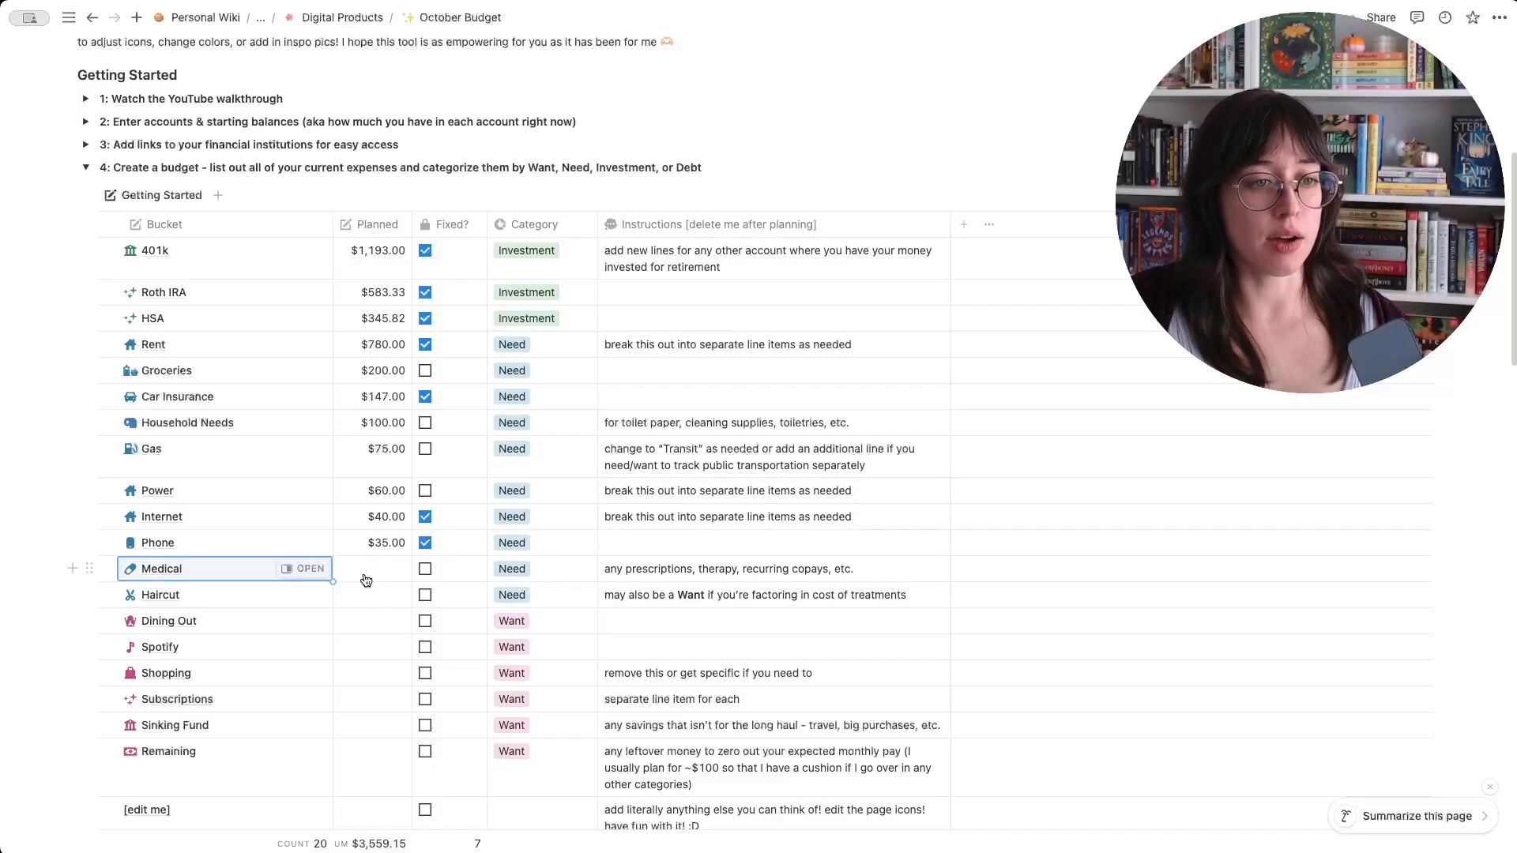
- Set the Medical bucket's planned amount to $16 and mark it as fixed
left_click(367, 575)
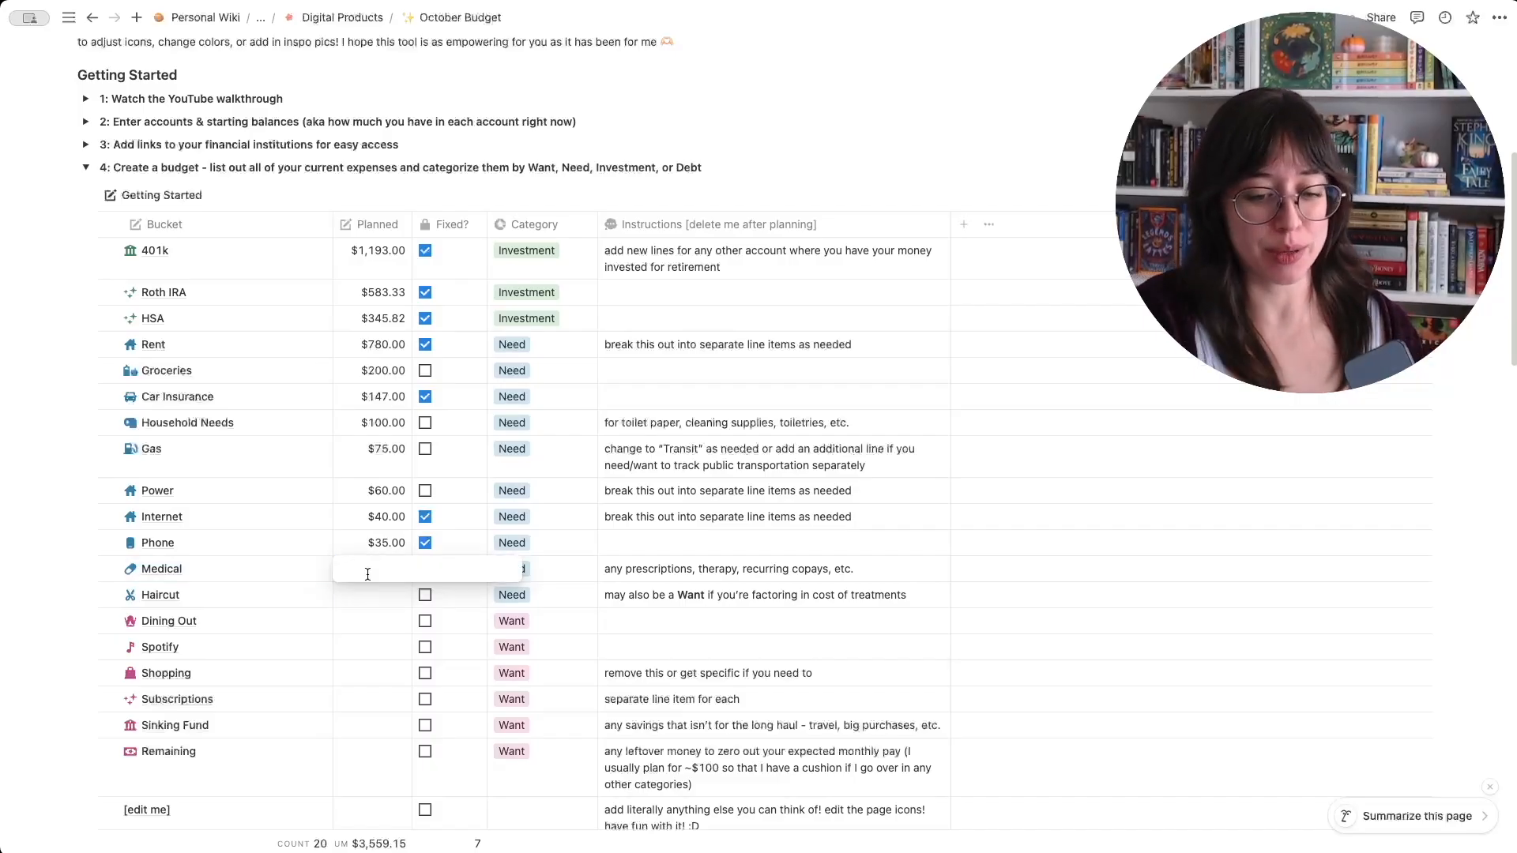
type("1")
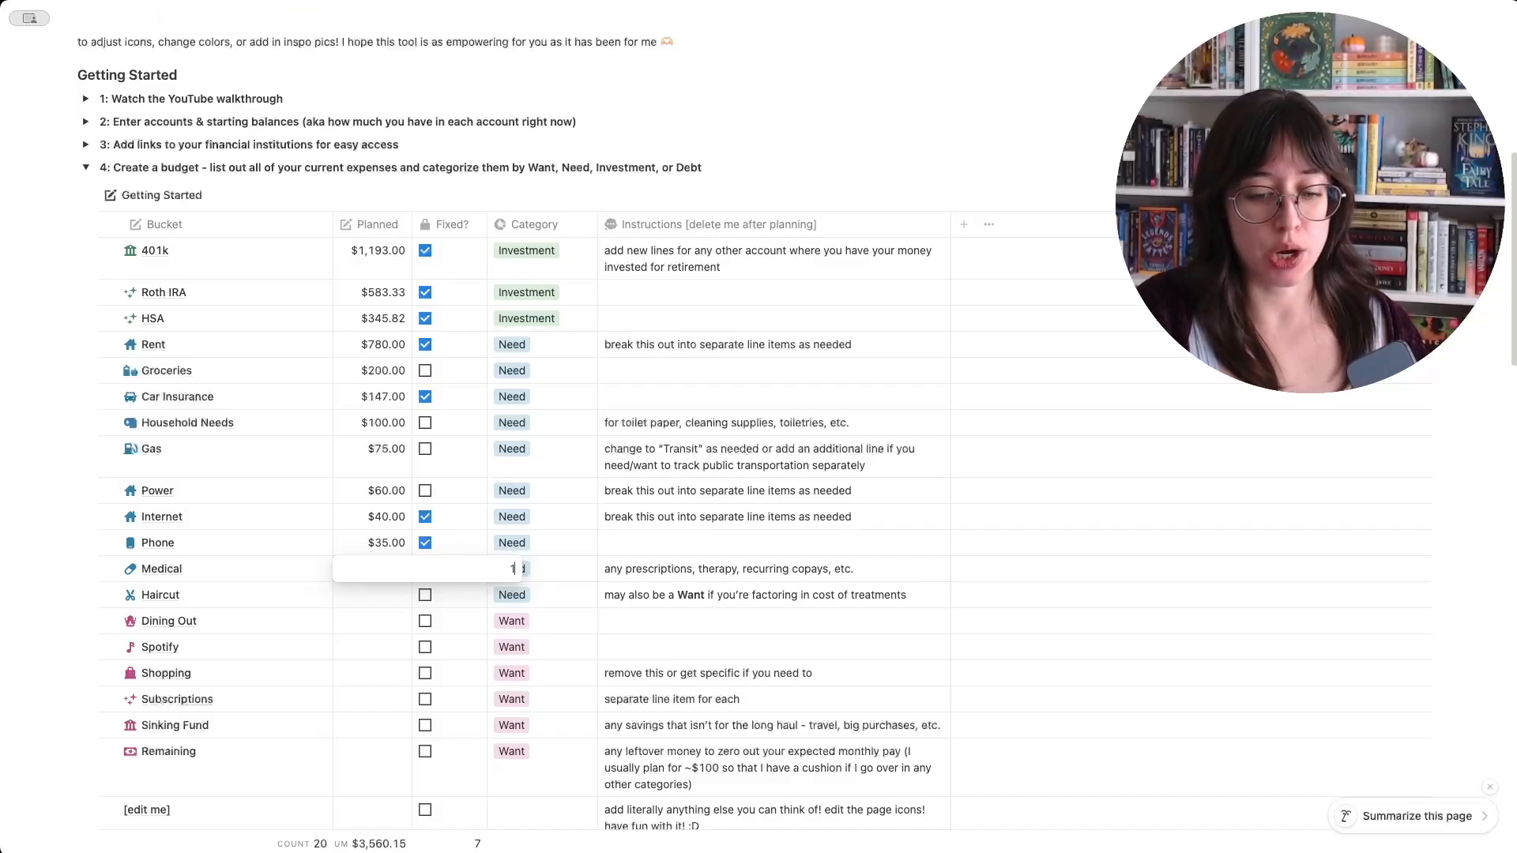
type("6")
key("Return")
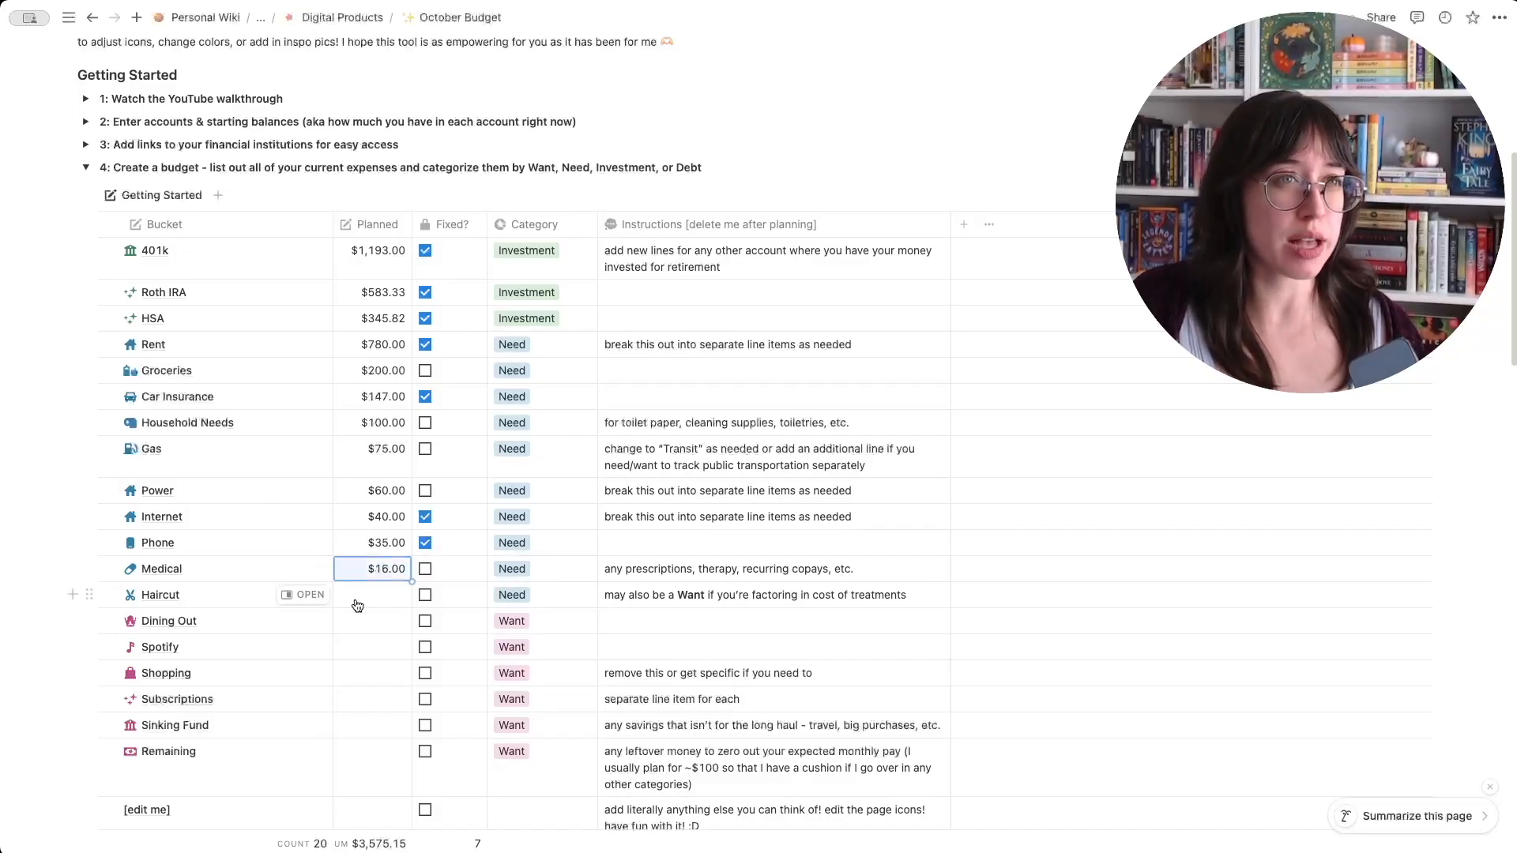
left_click(427, 570)
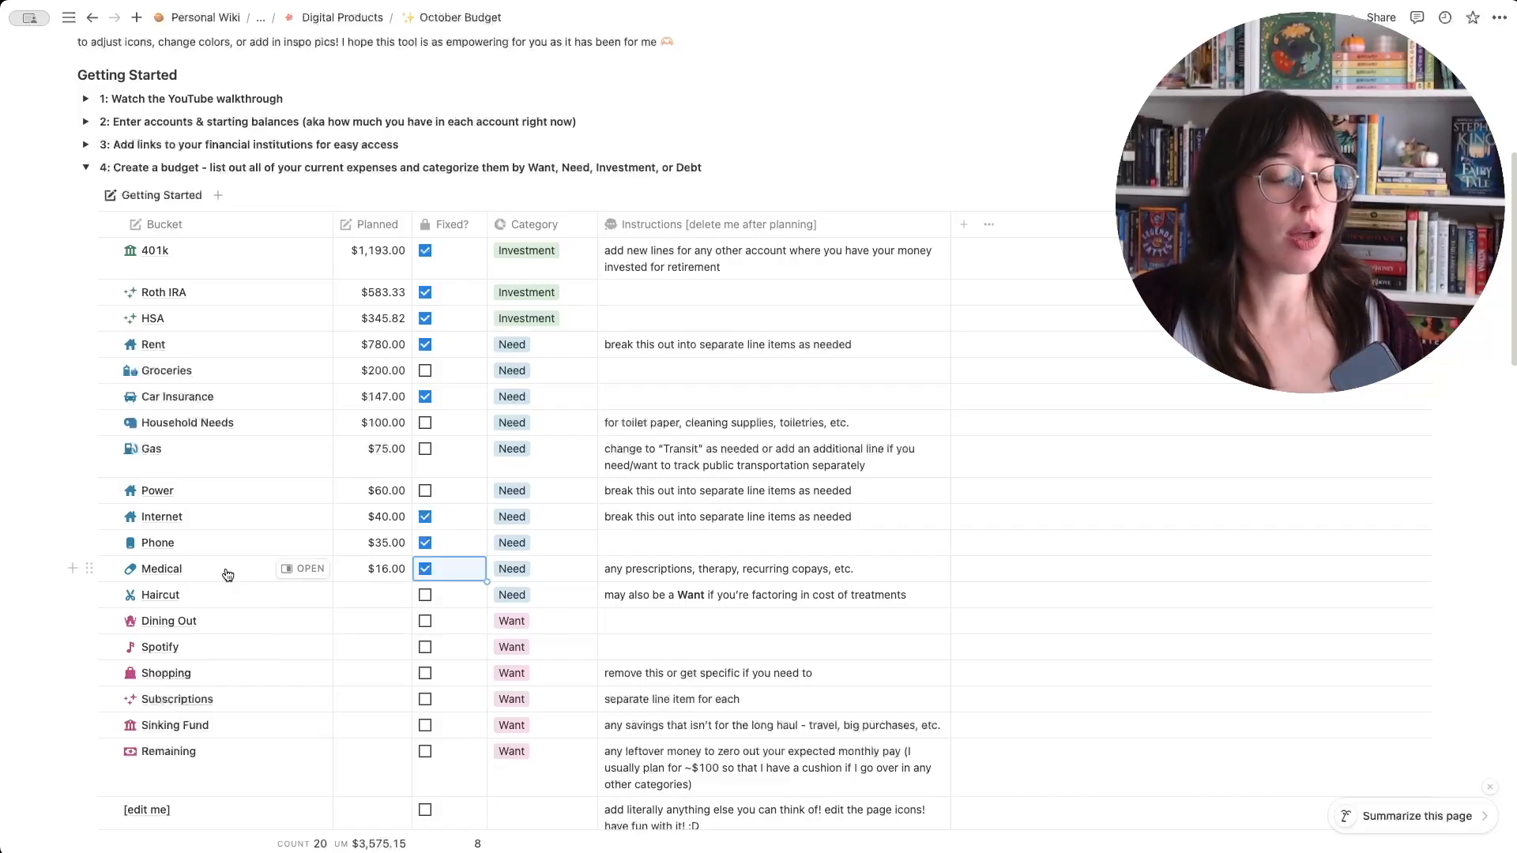
- Set the Haircut bucket's planned amount to $37.50 and mark it as fixed
left_click(399, 598)
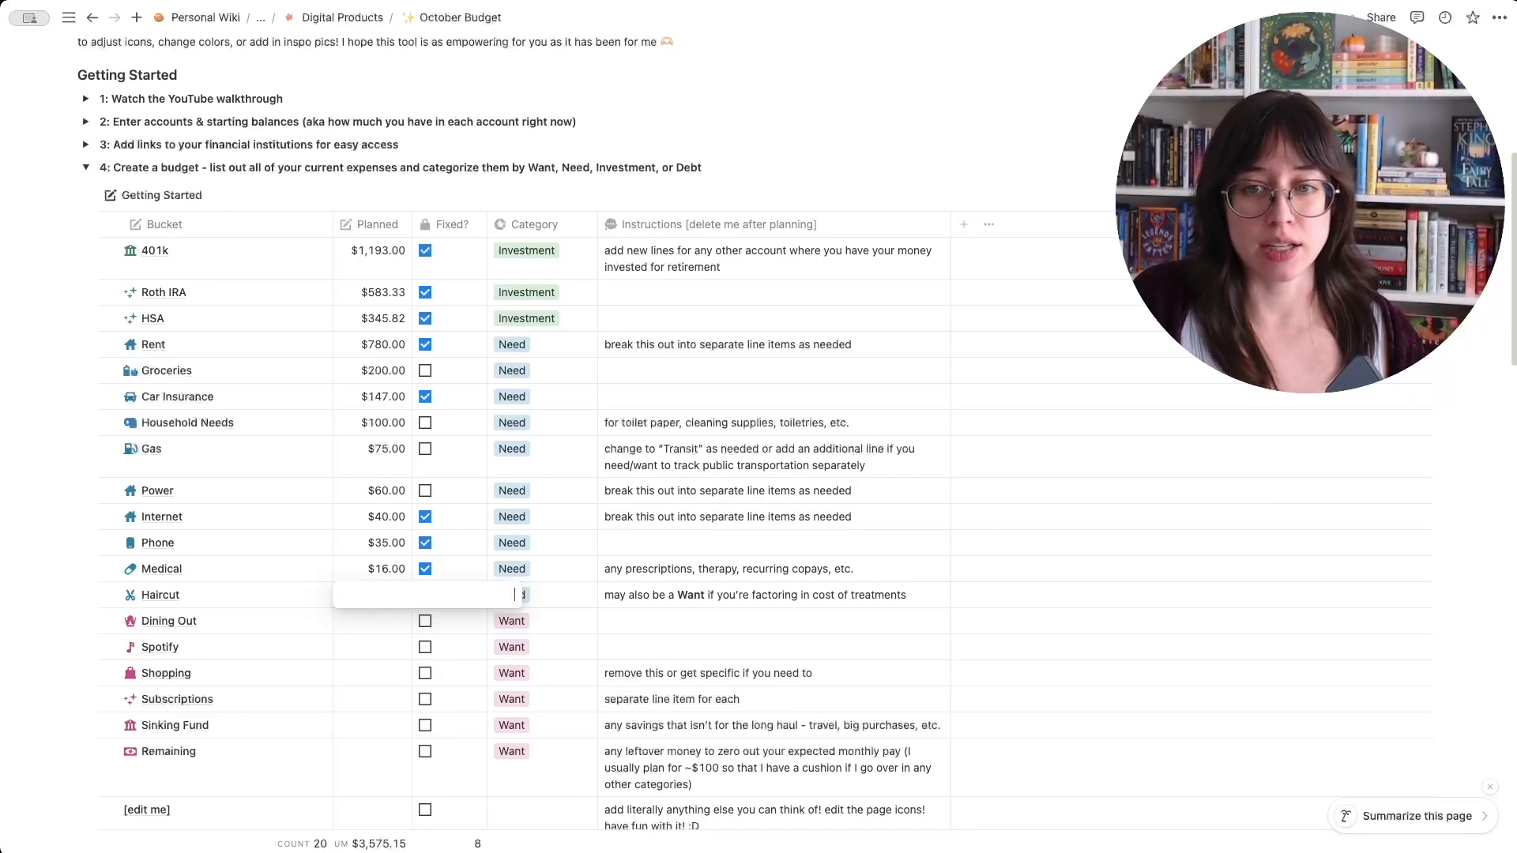
type("37.5")
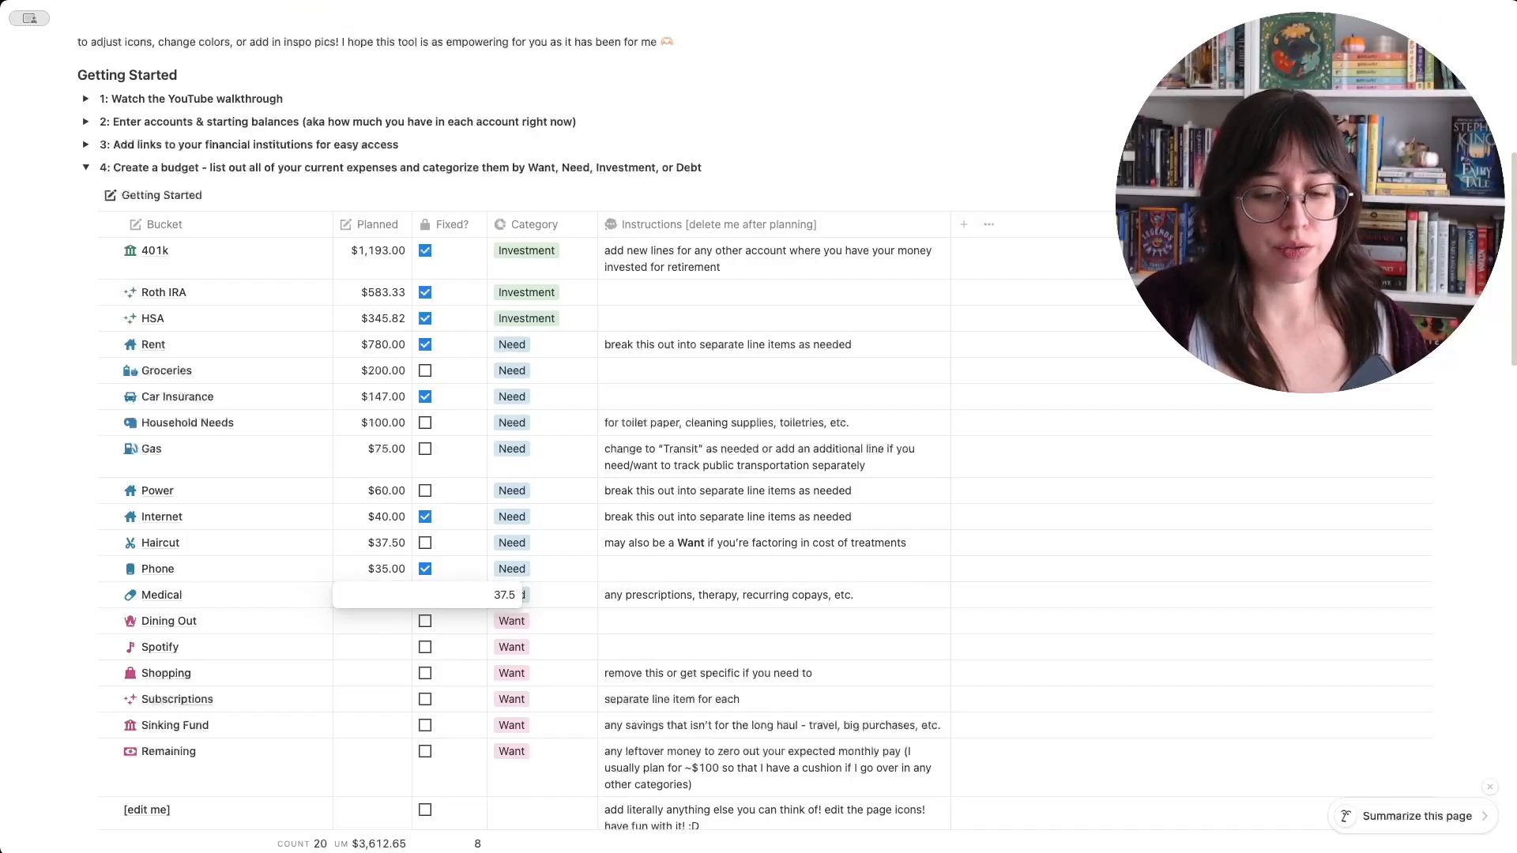
key("Return")
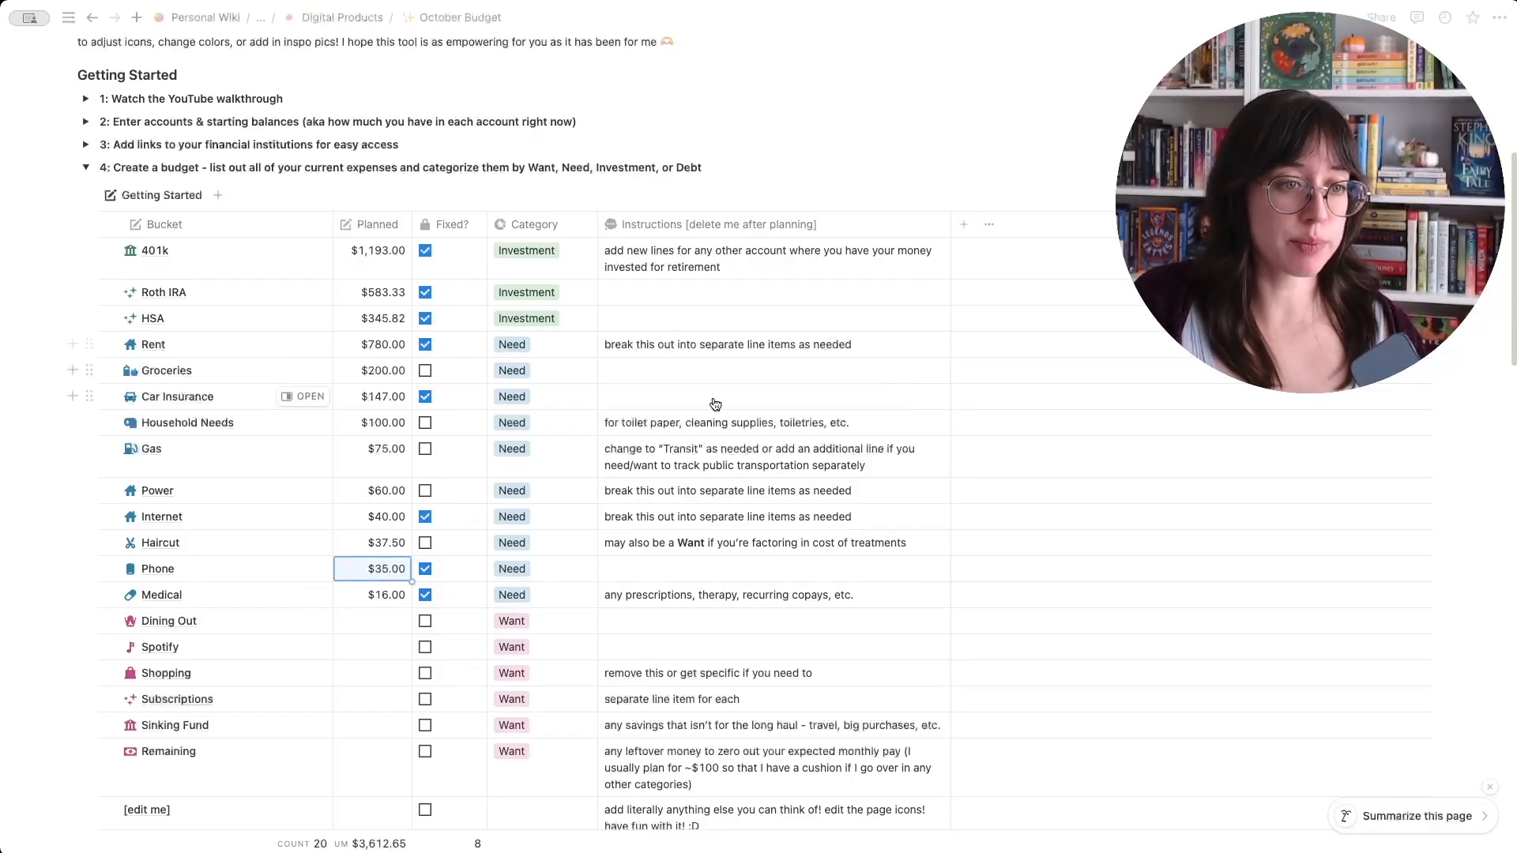
left_click(425, 543)
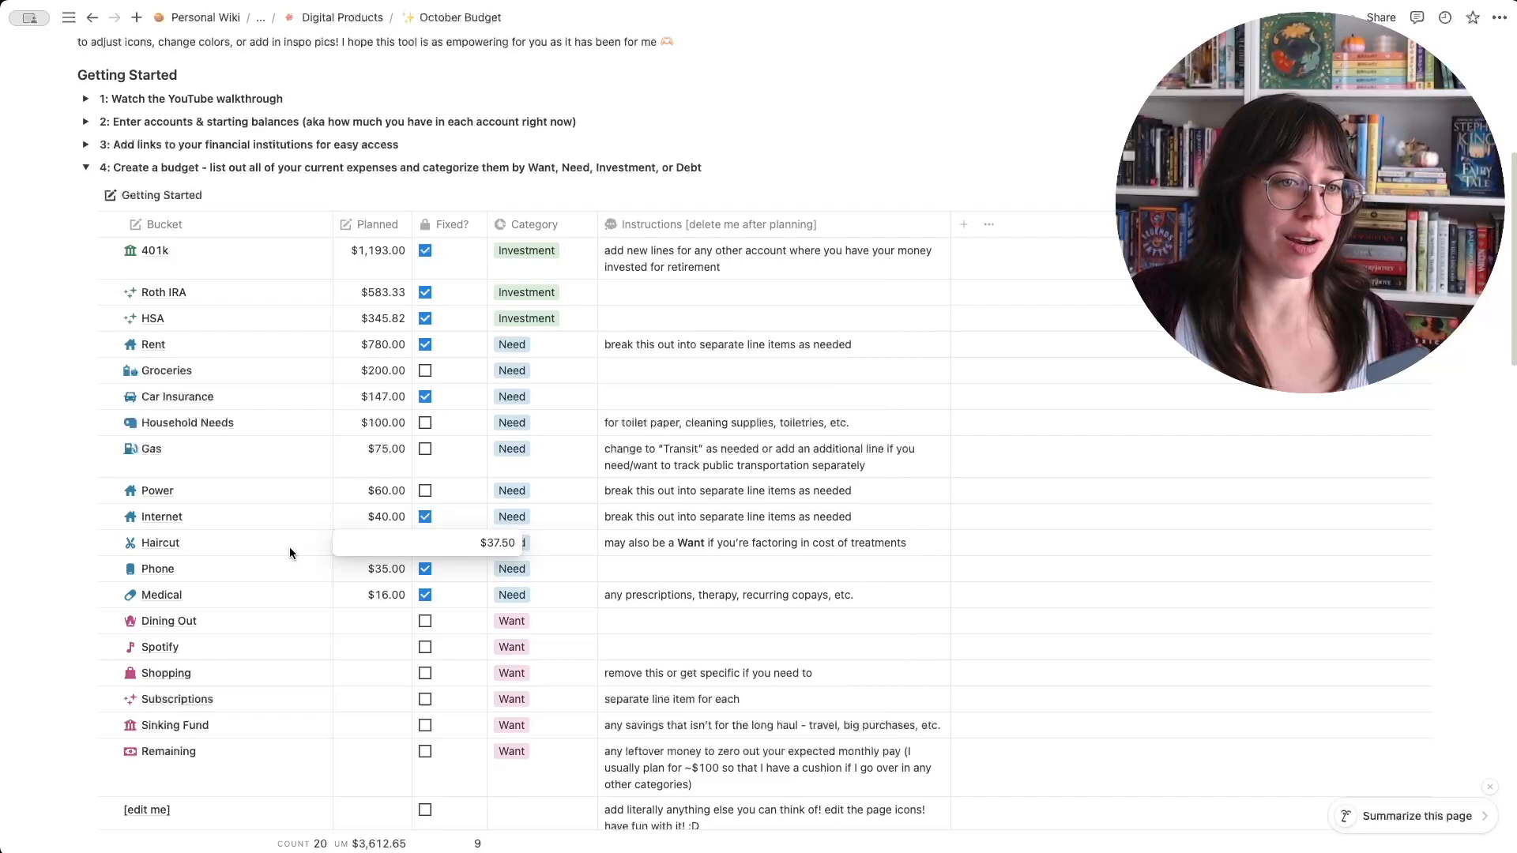
key("Return")
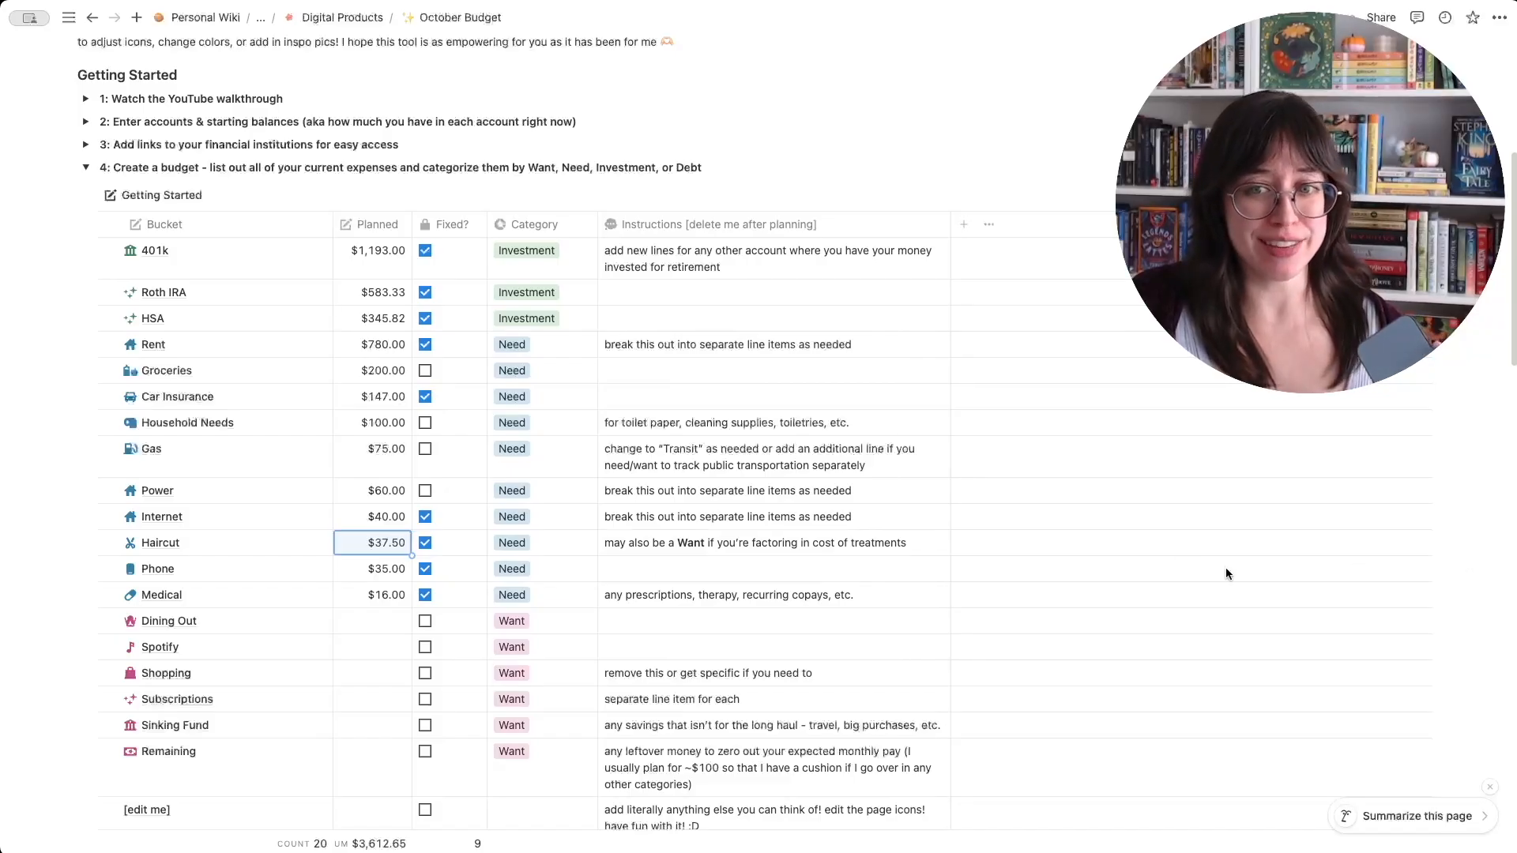
- Set the Dining Out bucket's planned amount to $250
left_click(355, 624)
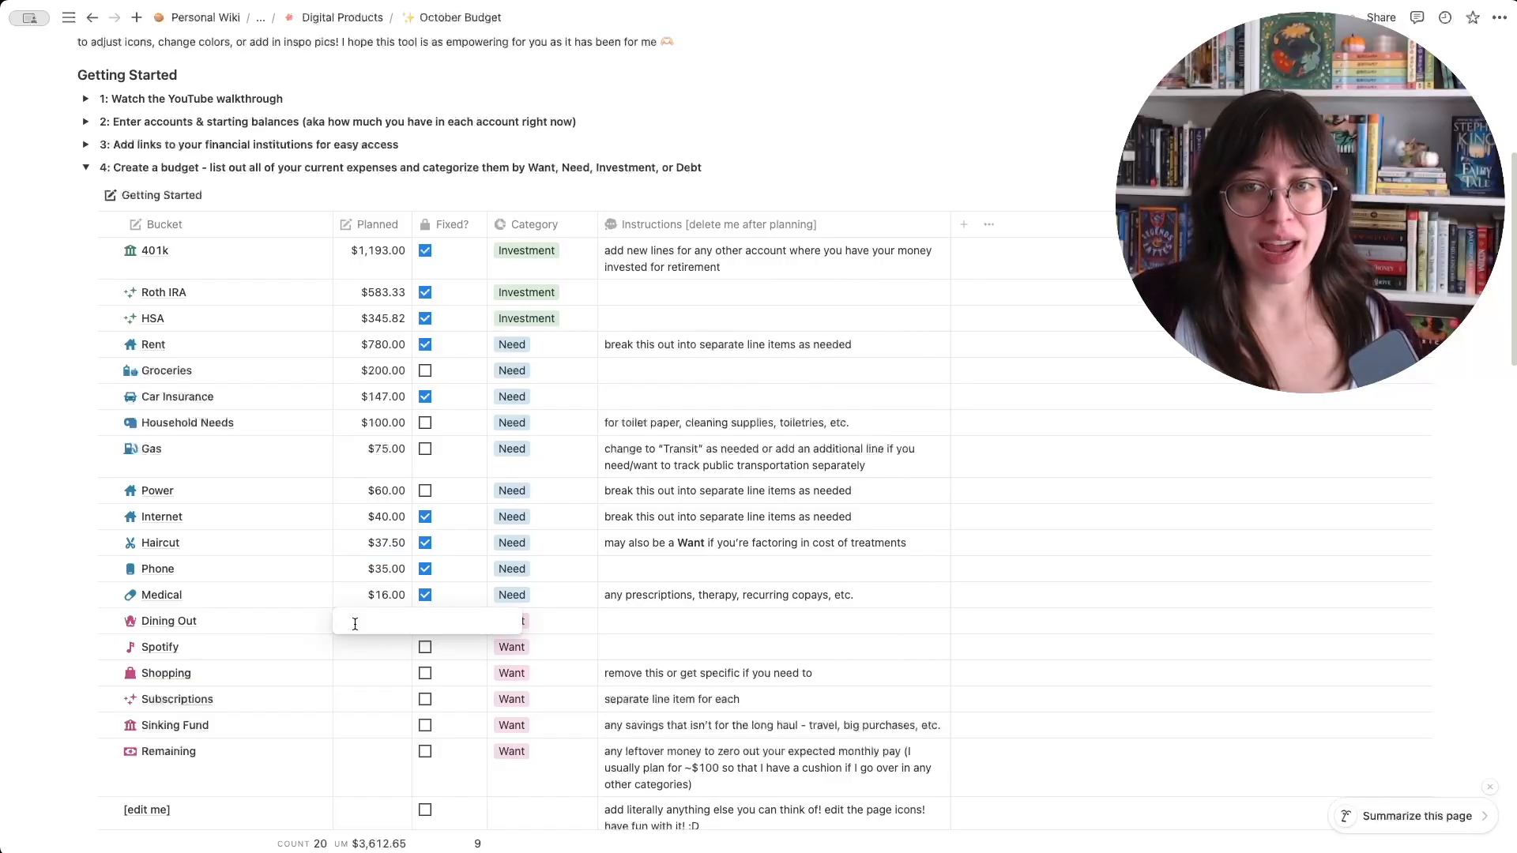
type("250")
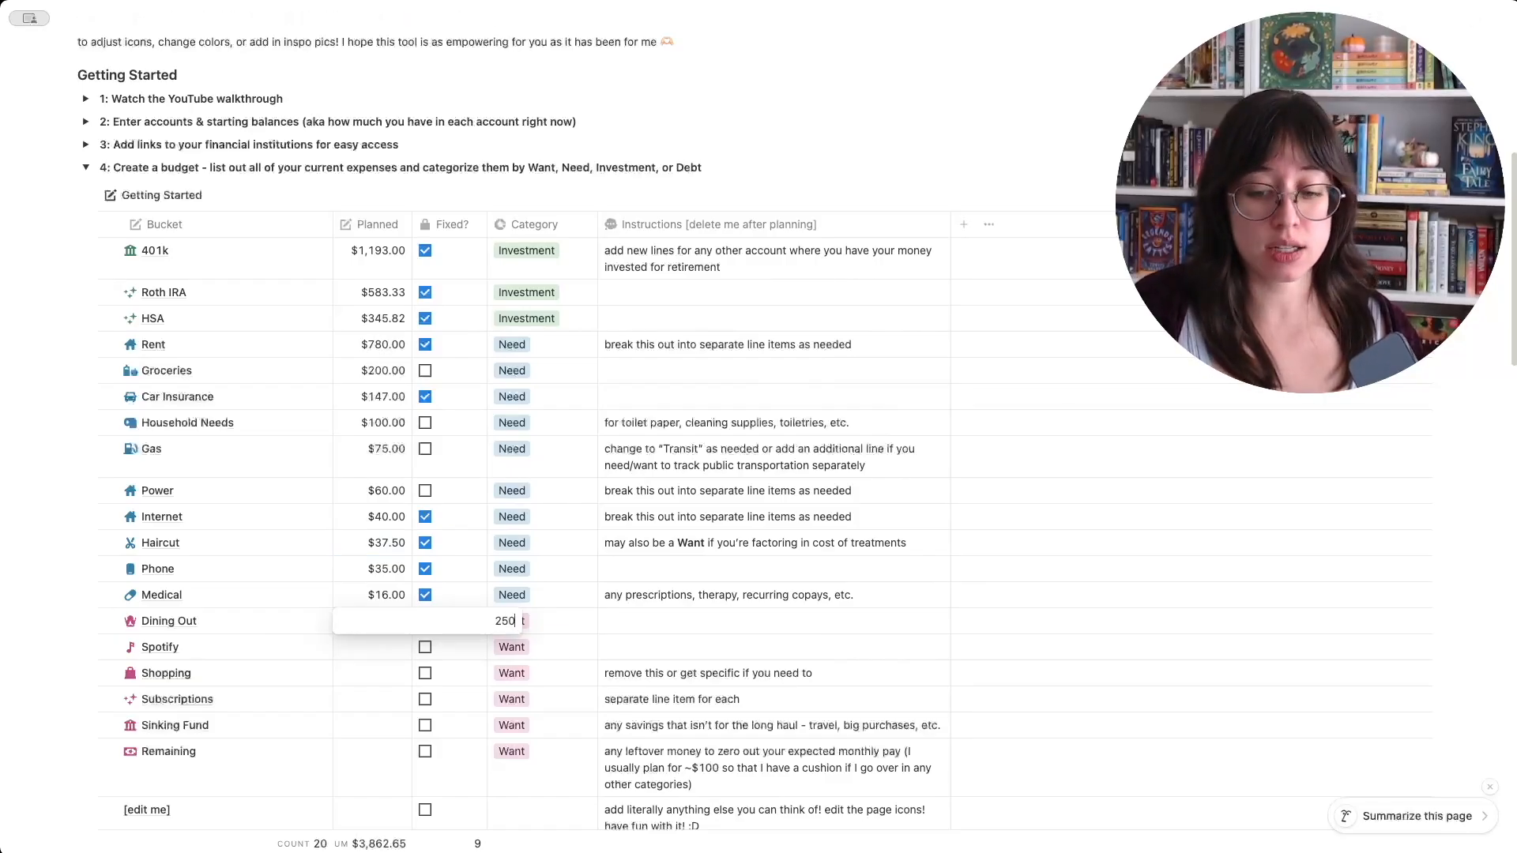
key("Return")
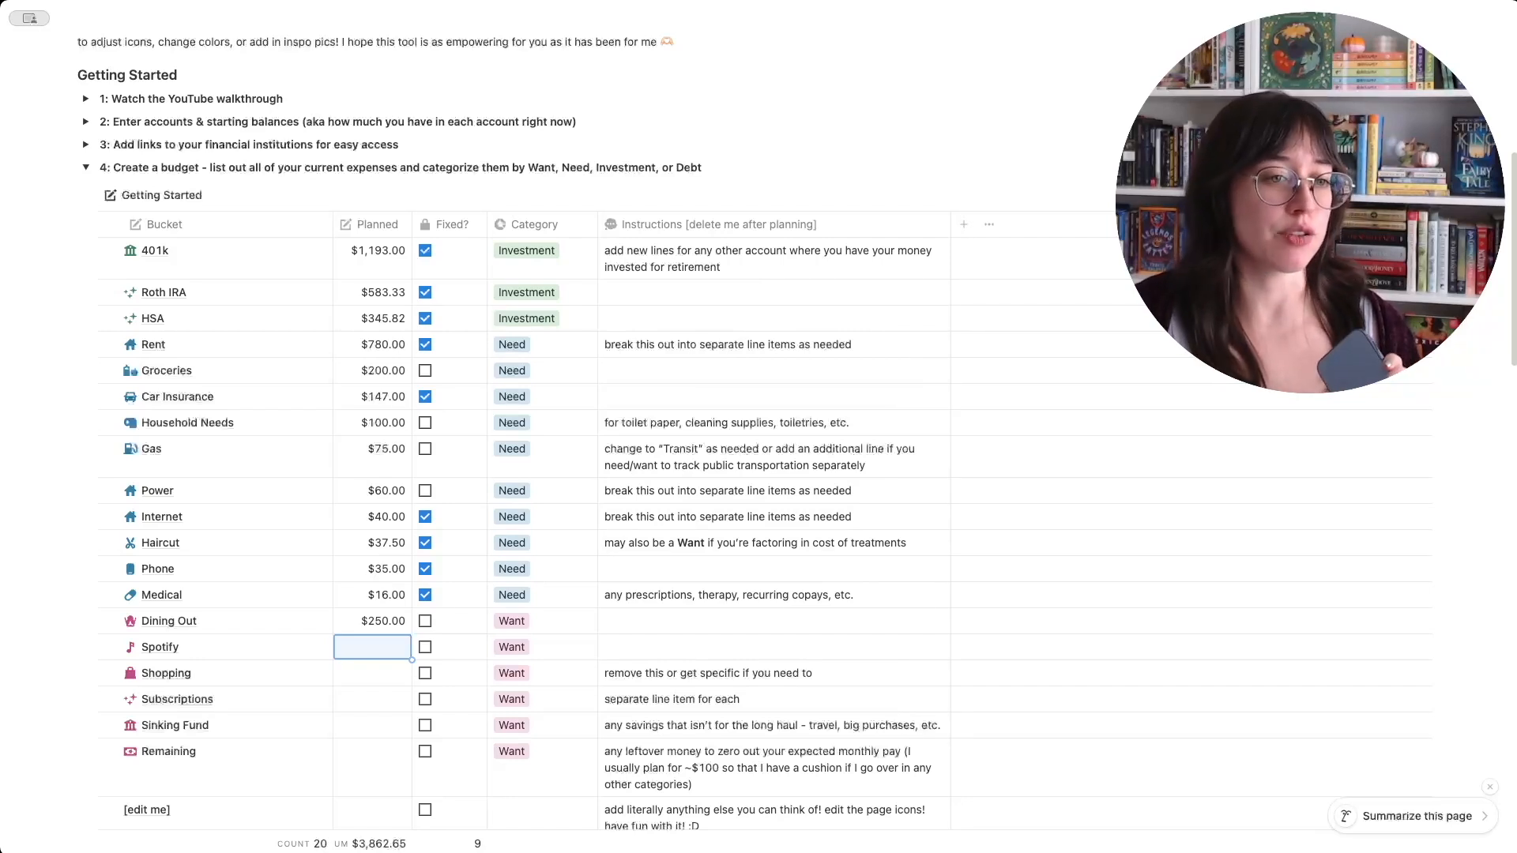
- Set the Spotify bucket's planned amount to $11.99
left_click(382, 651)
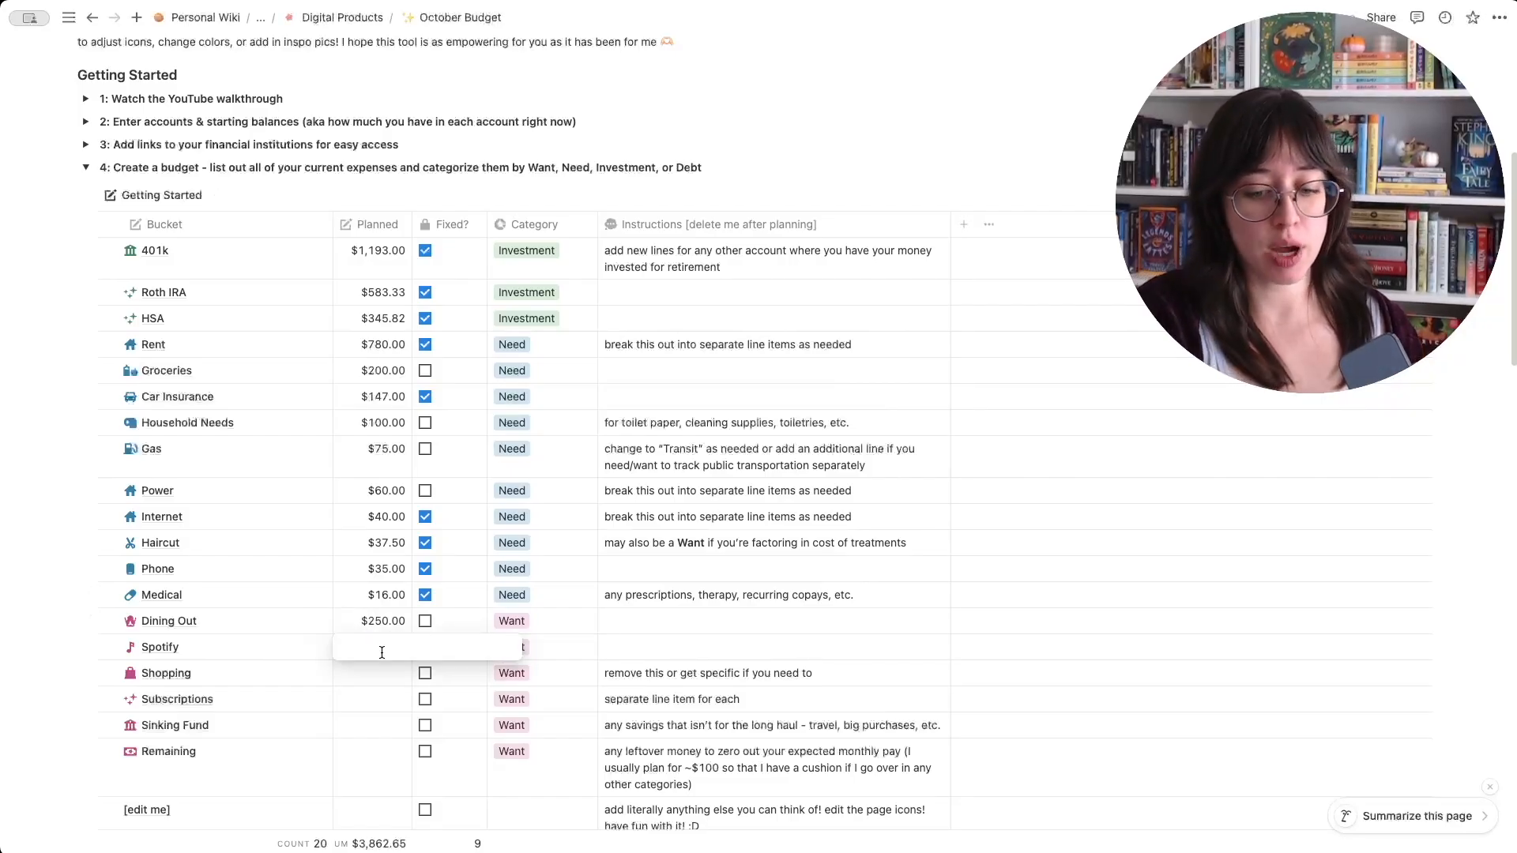
type("11")
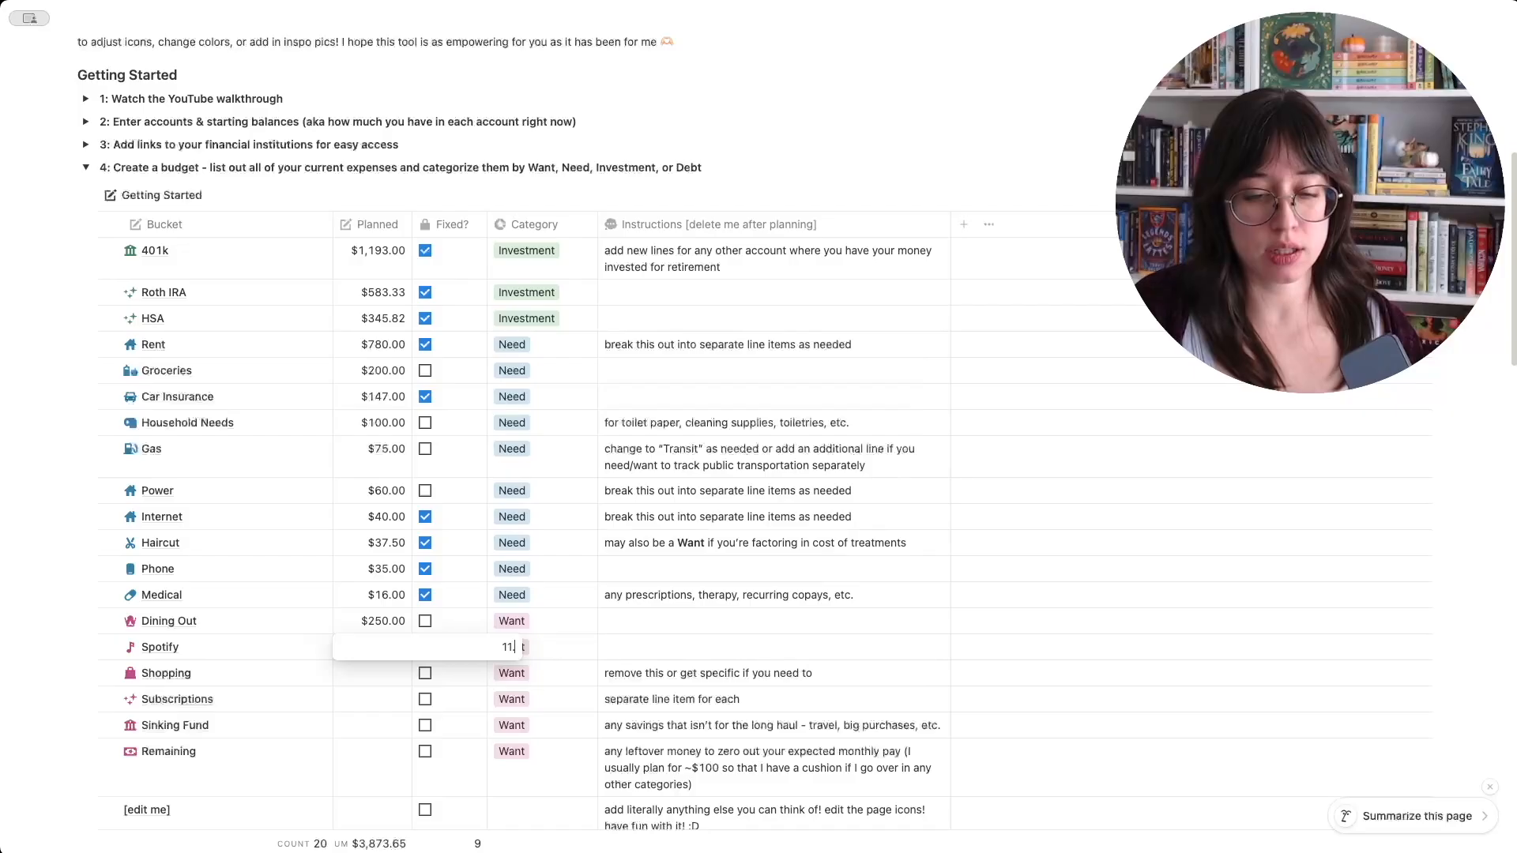
type(".99")
key("Return")
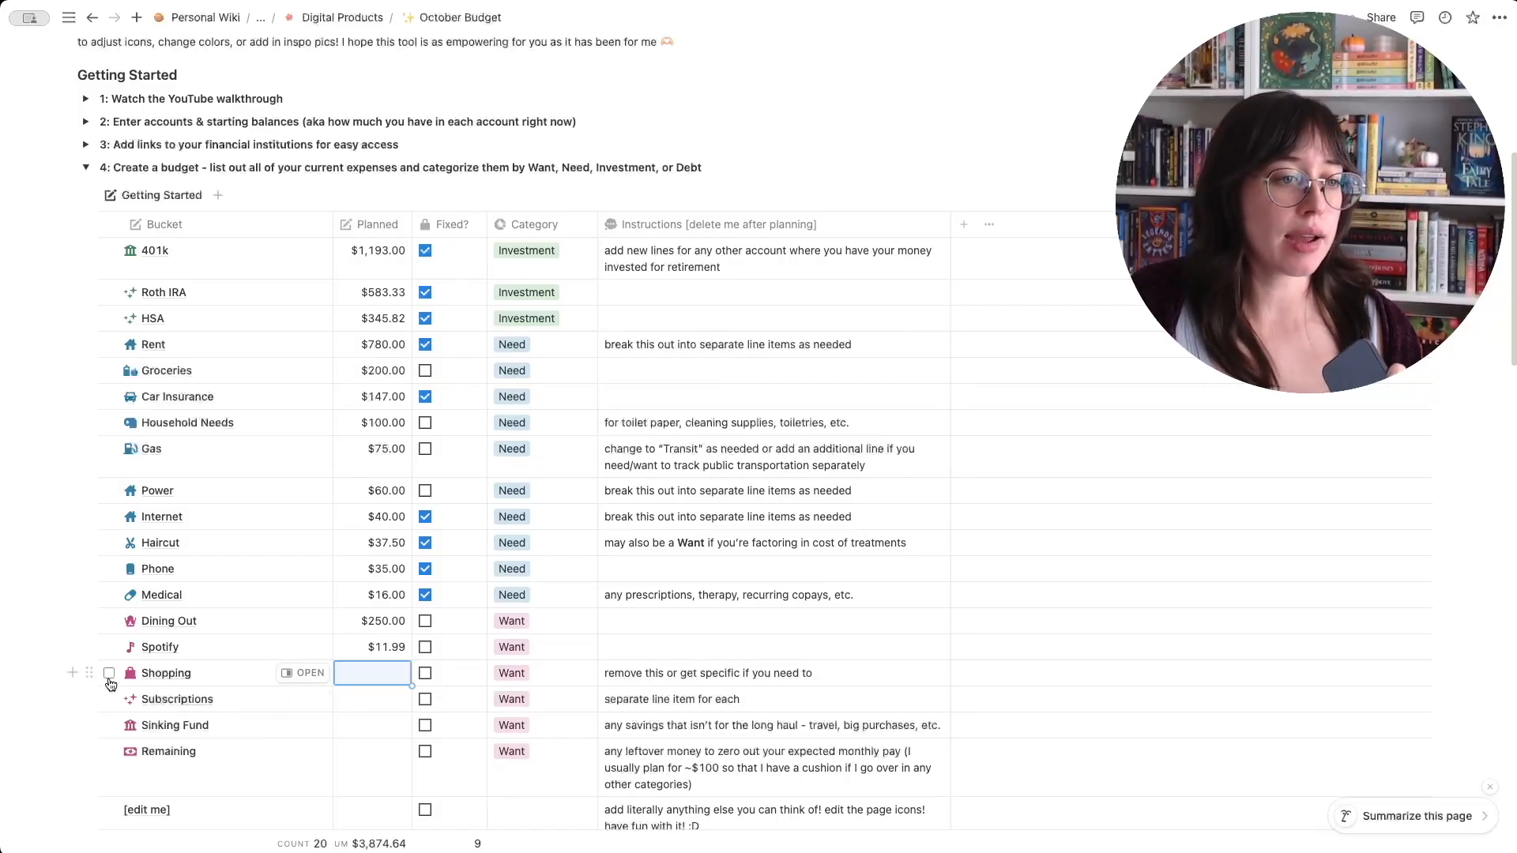
- Delete the Shopping bucket from the budget table and rename the Subscriptions bucket as Aerial
left_click(109, 673)
left_click(602, 193)
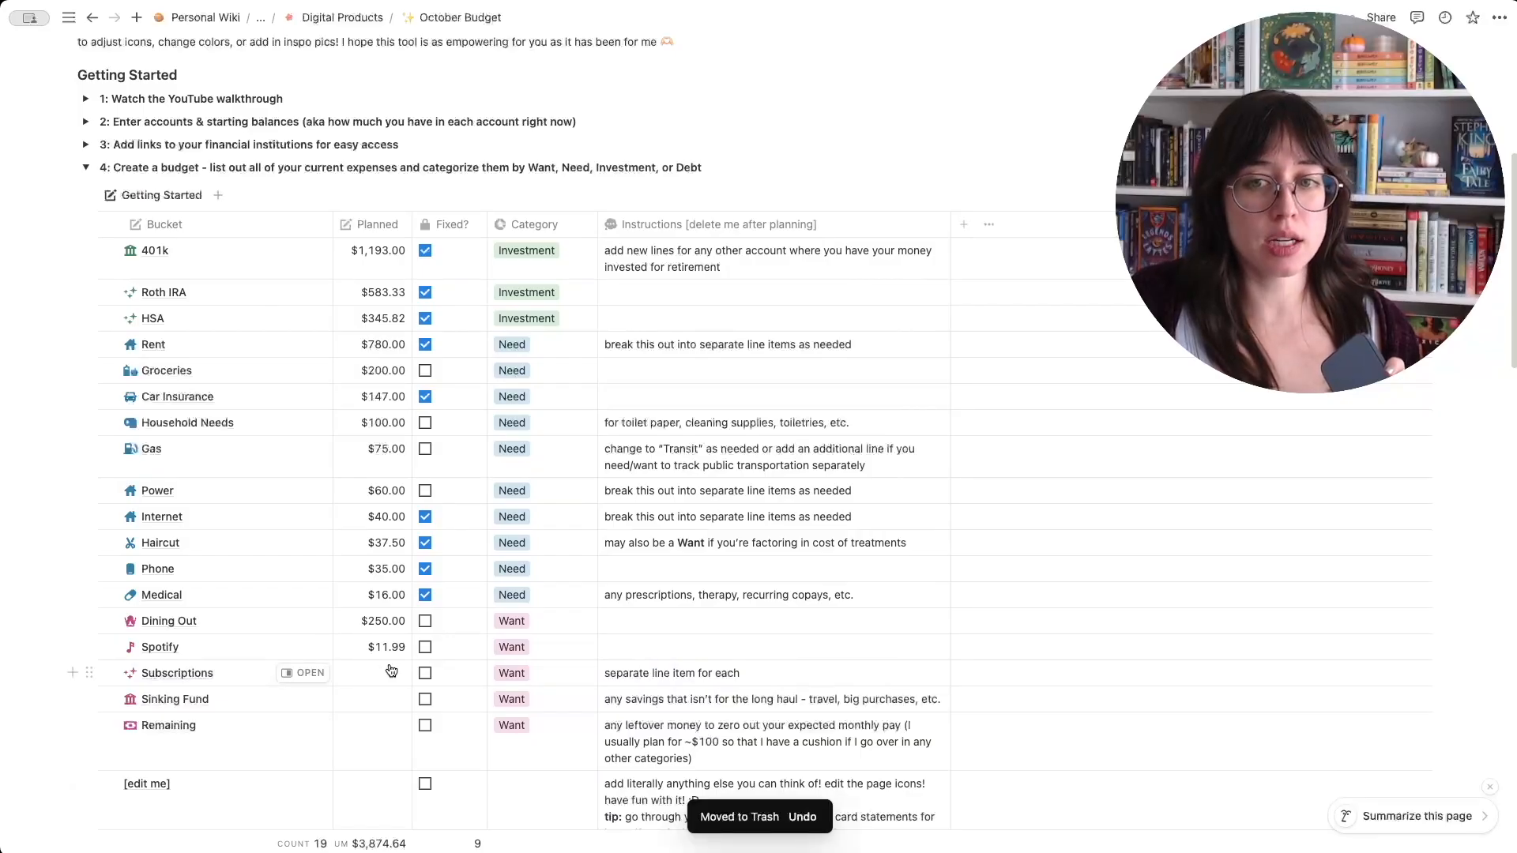
left_click(247, 680)
double_click(235, 673)
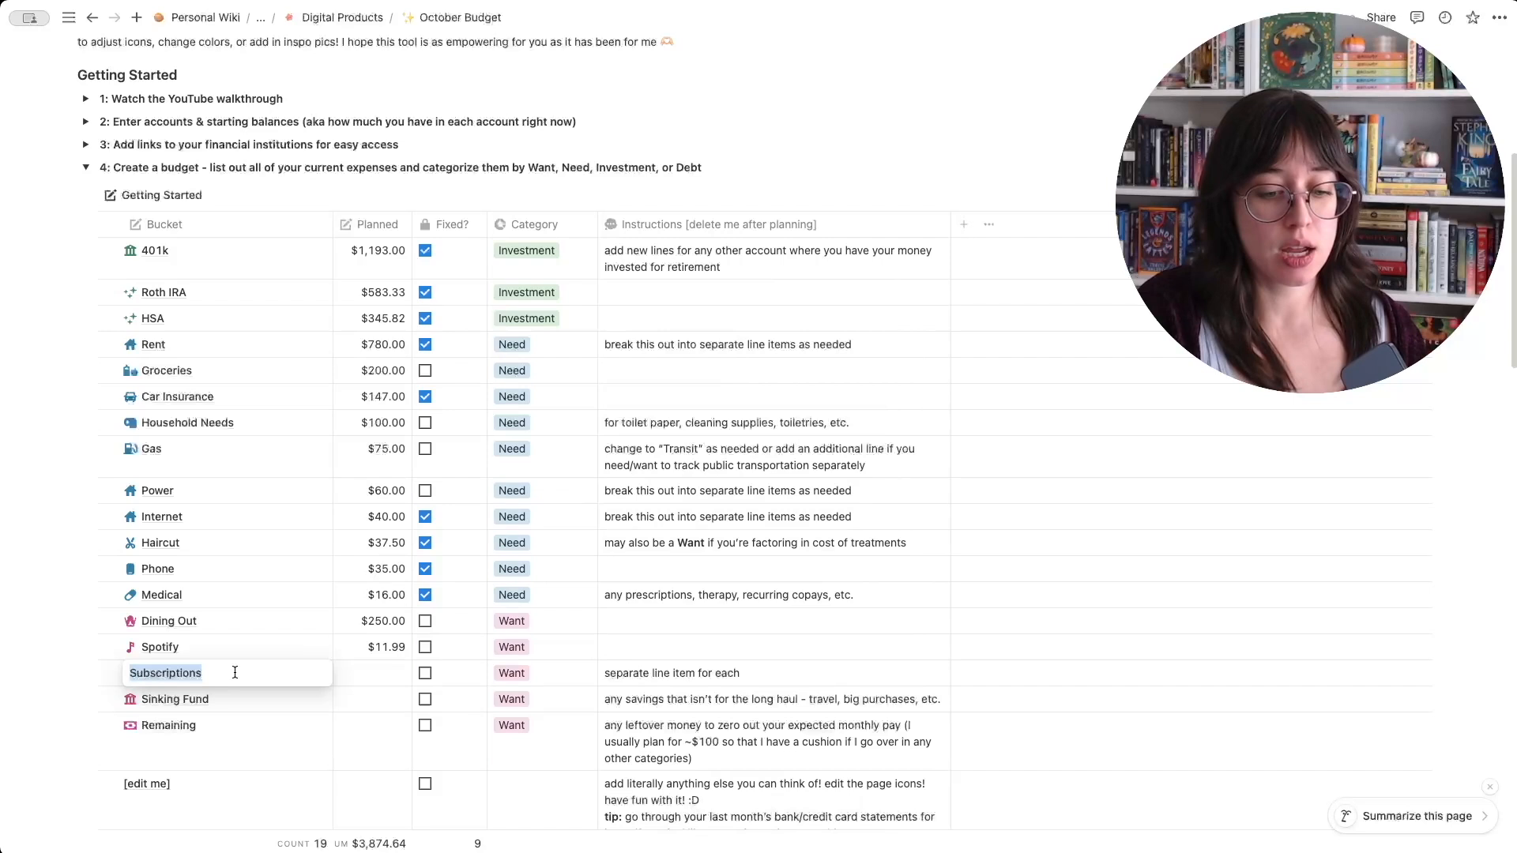
type("Aeri")
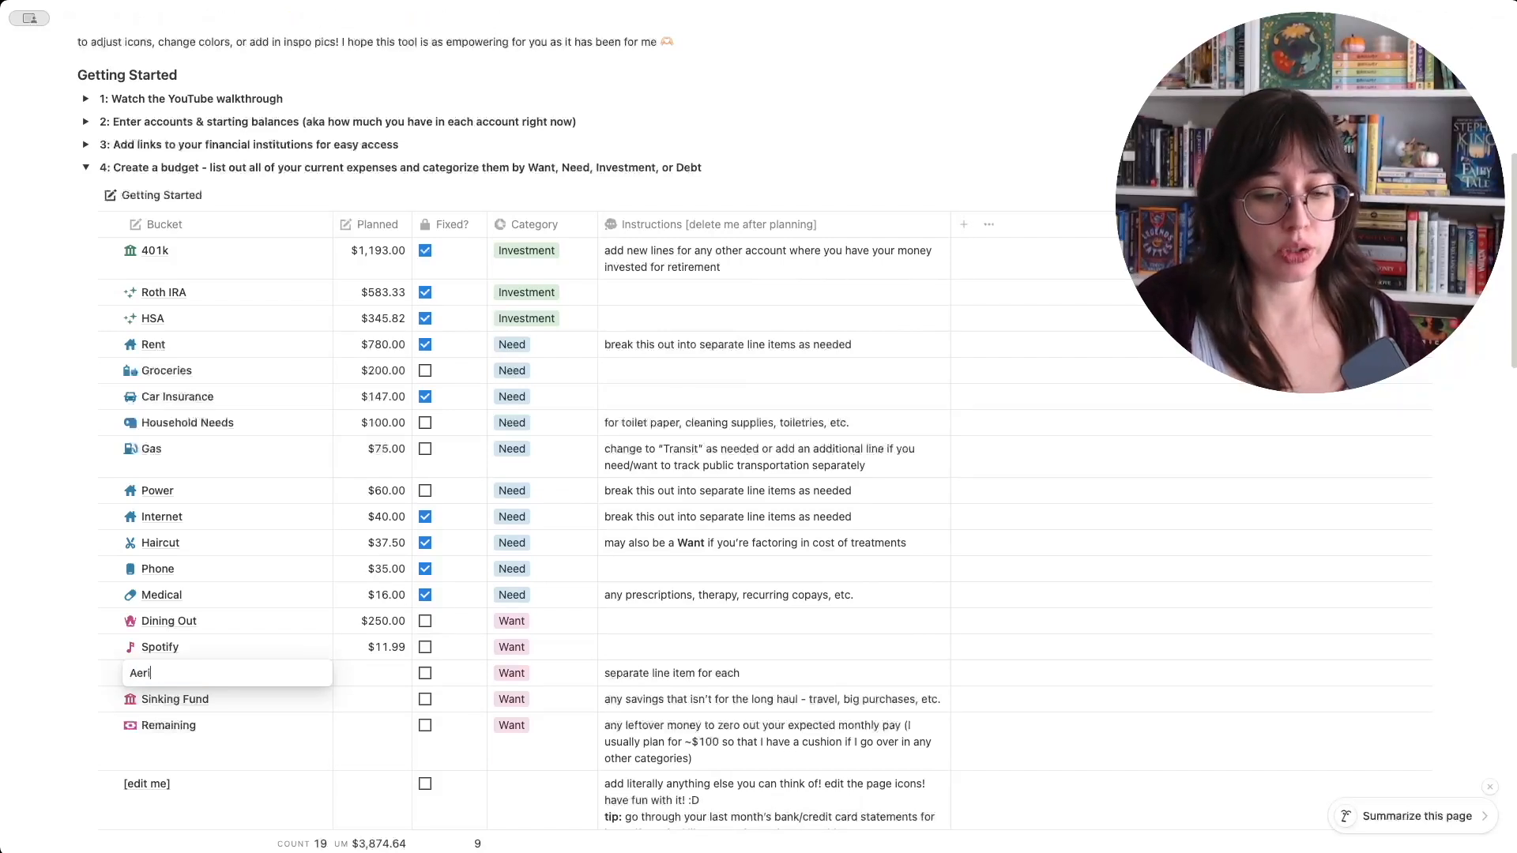
type("al")
key("Return")
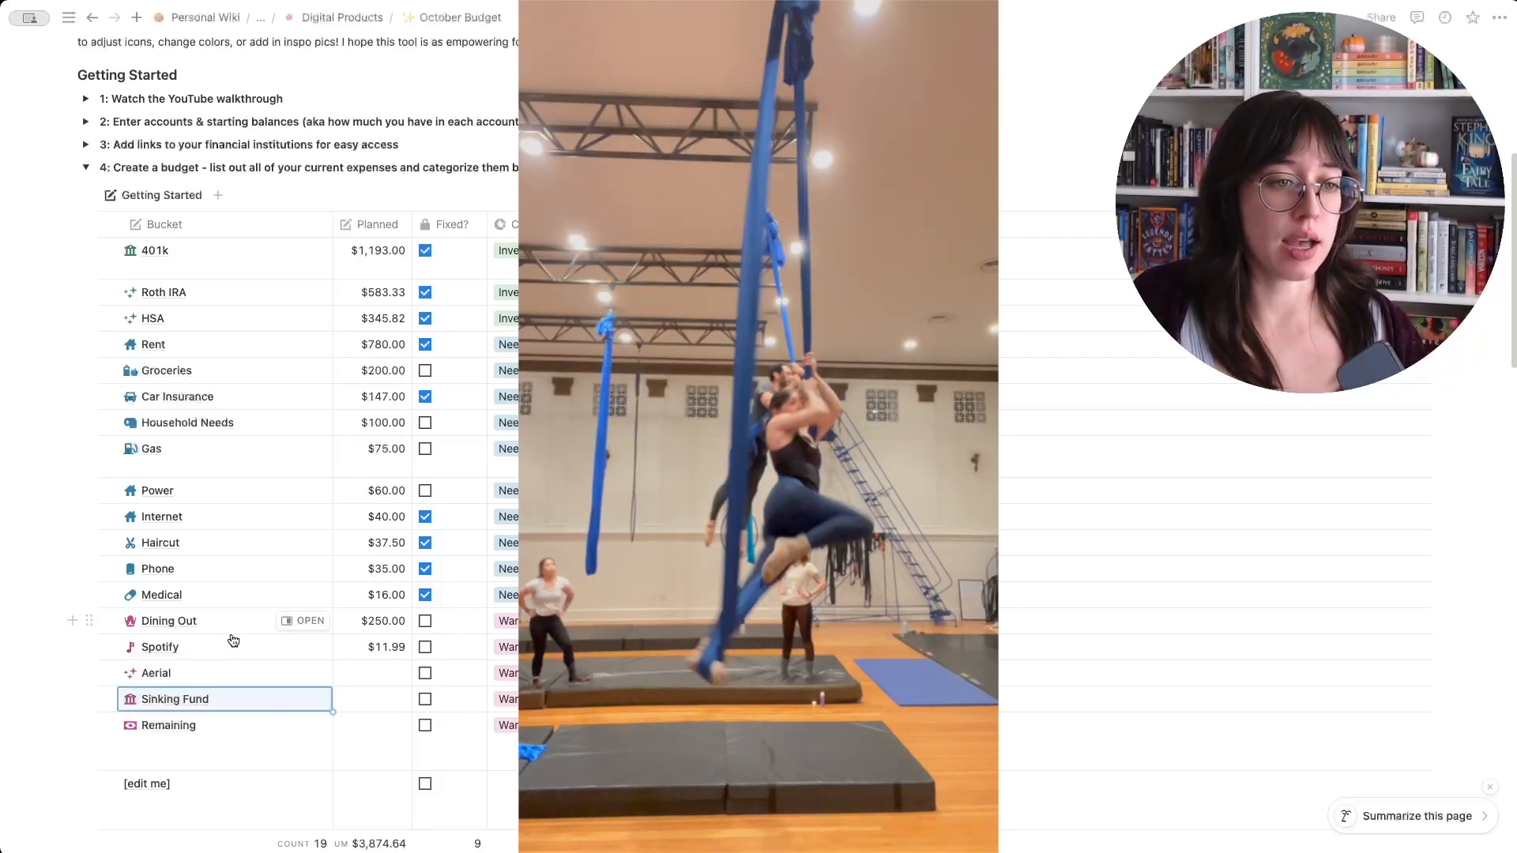
- Set the Aerial bucket's planned amount to $310 and mark it as fixed
left_click(371, 673)
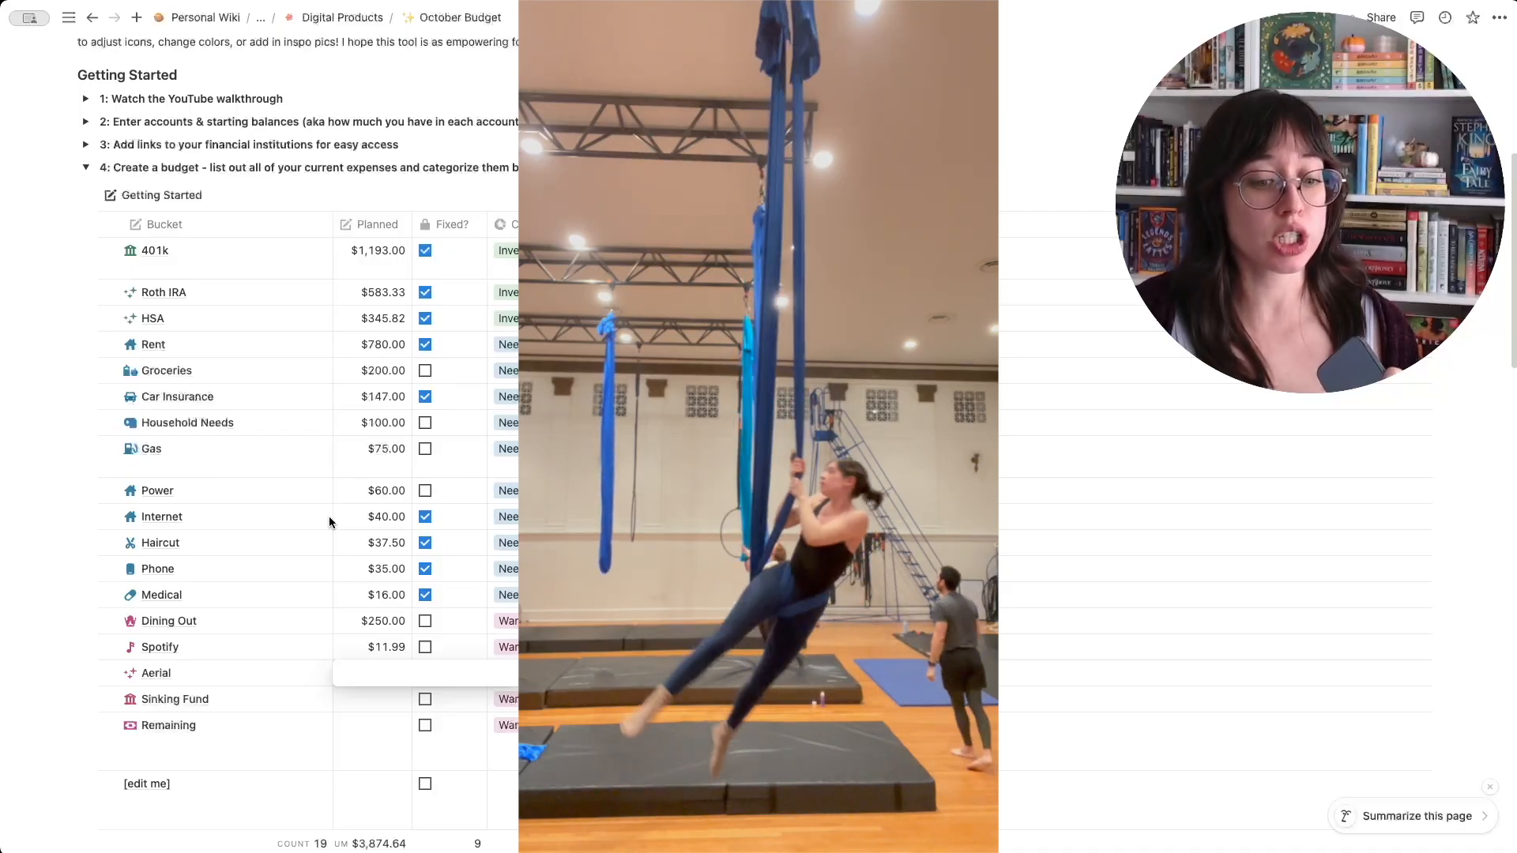
type("310")
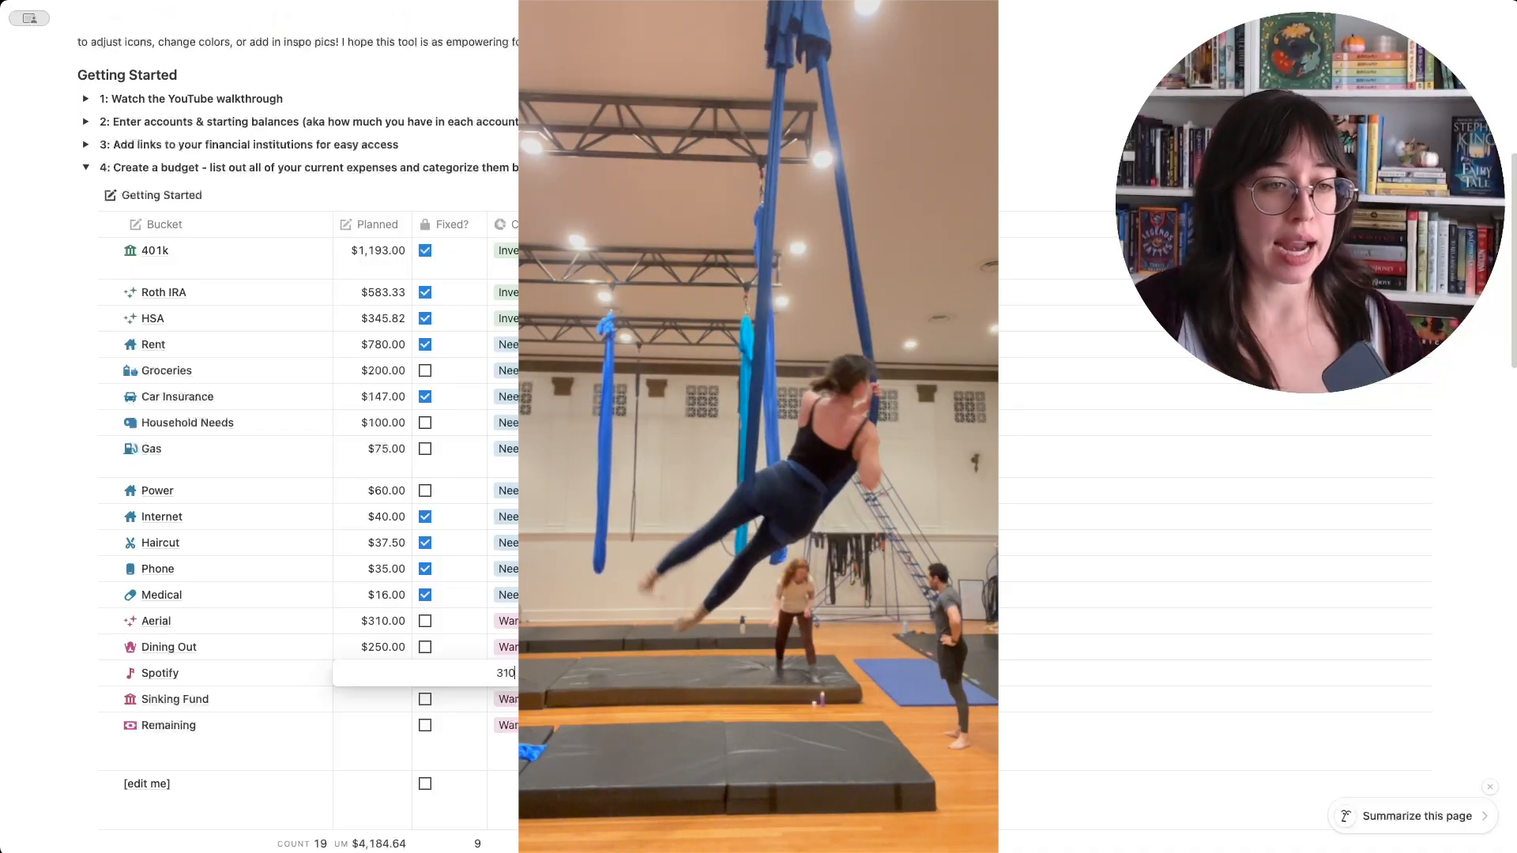
key("Return")
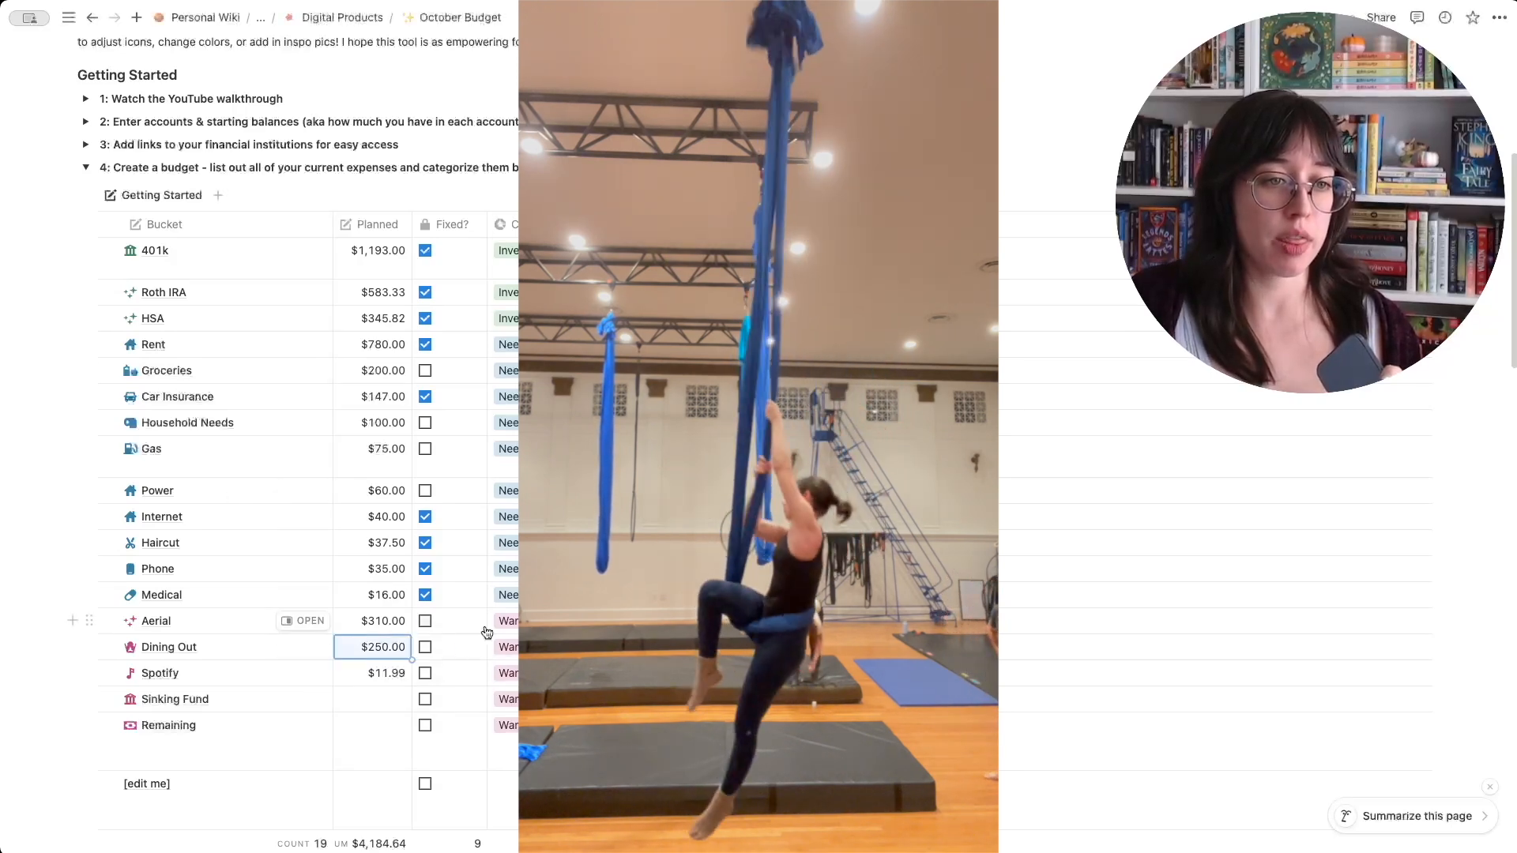
left_click(425, 621)
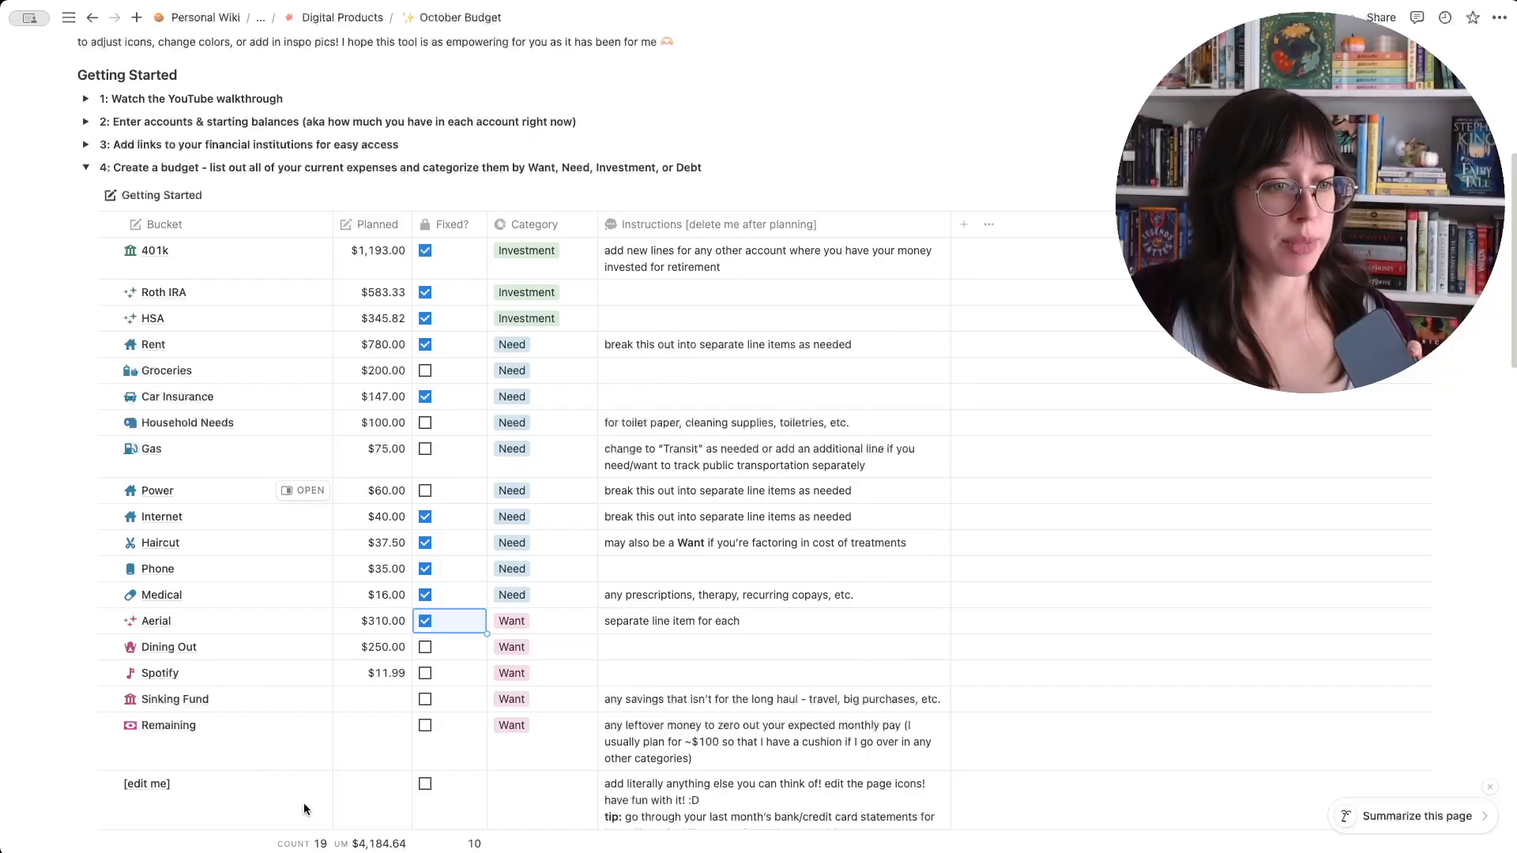
- Set the Sinking Fund bucket's planned amount to $100 and rename the bucket as Sinking Fund: hobbies
left_click(384, 700)
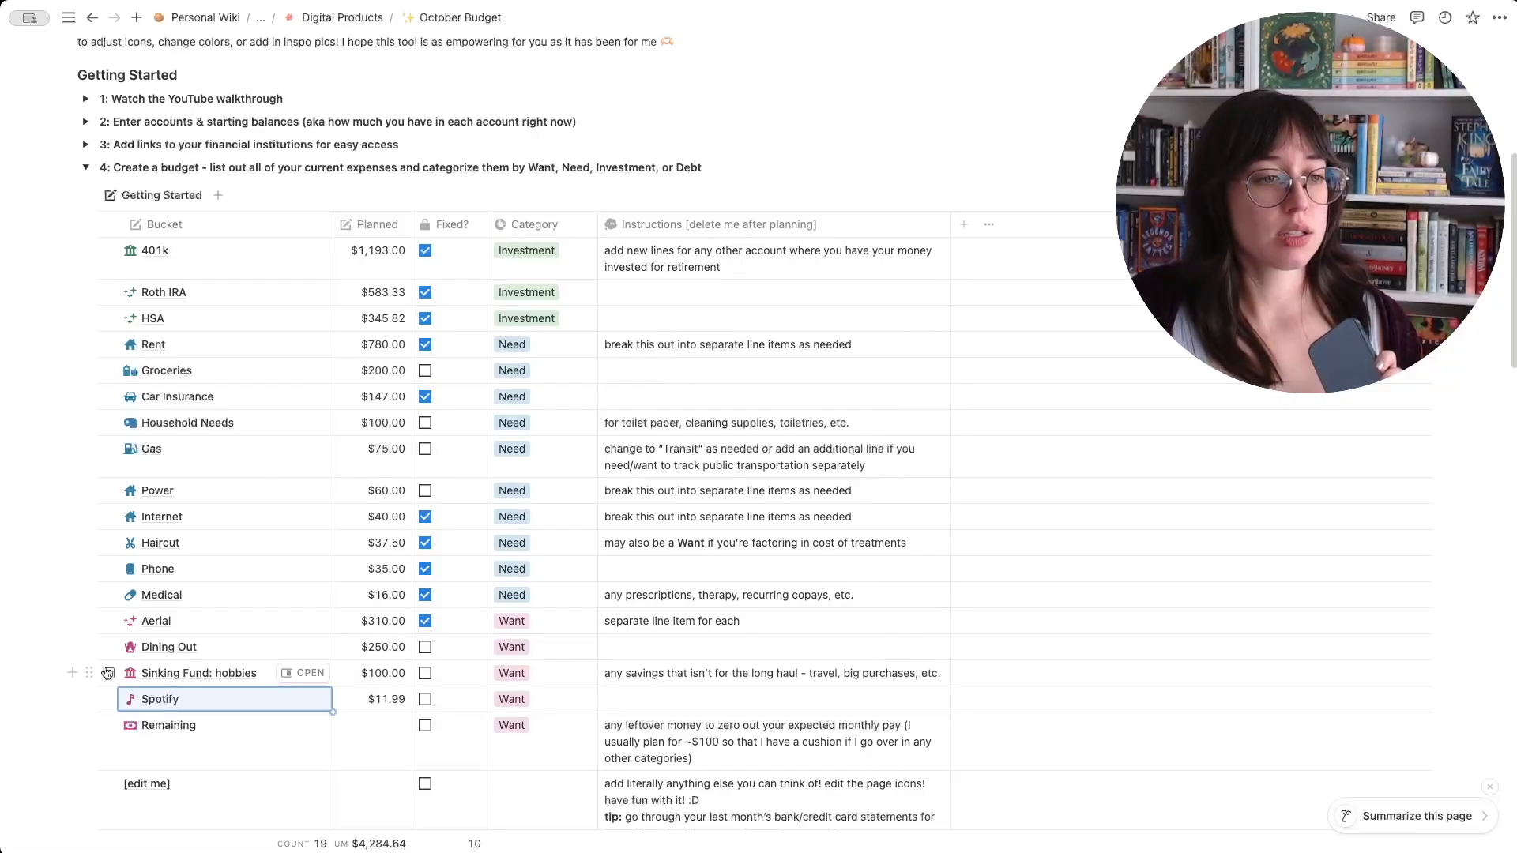
- Duplicate the Sinking Fund: hobbies bucket and rename the copy as Sinking Fund: travel
left_click(109, 674)
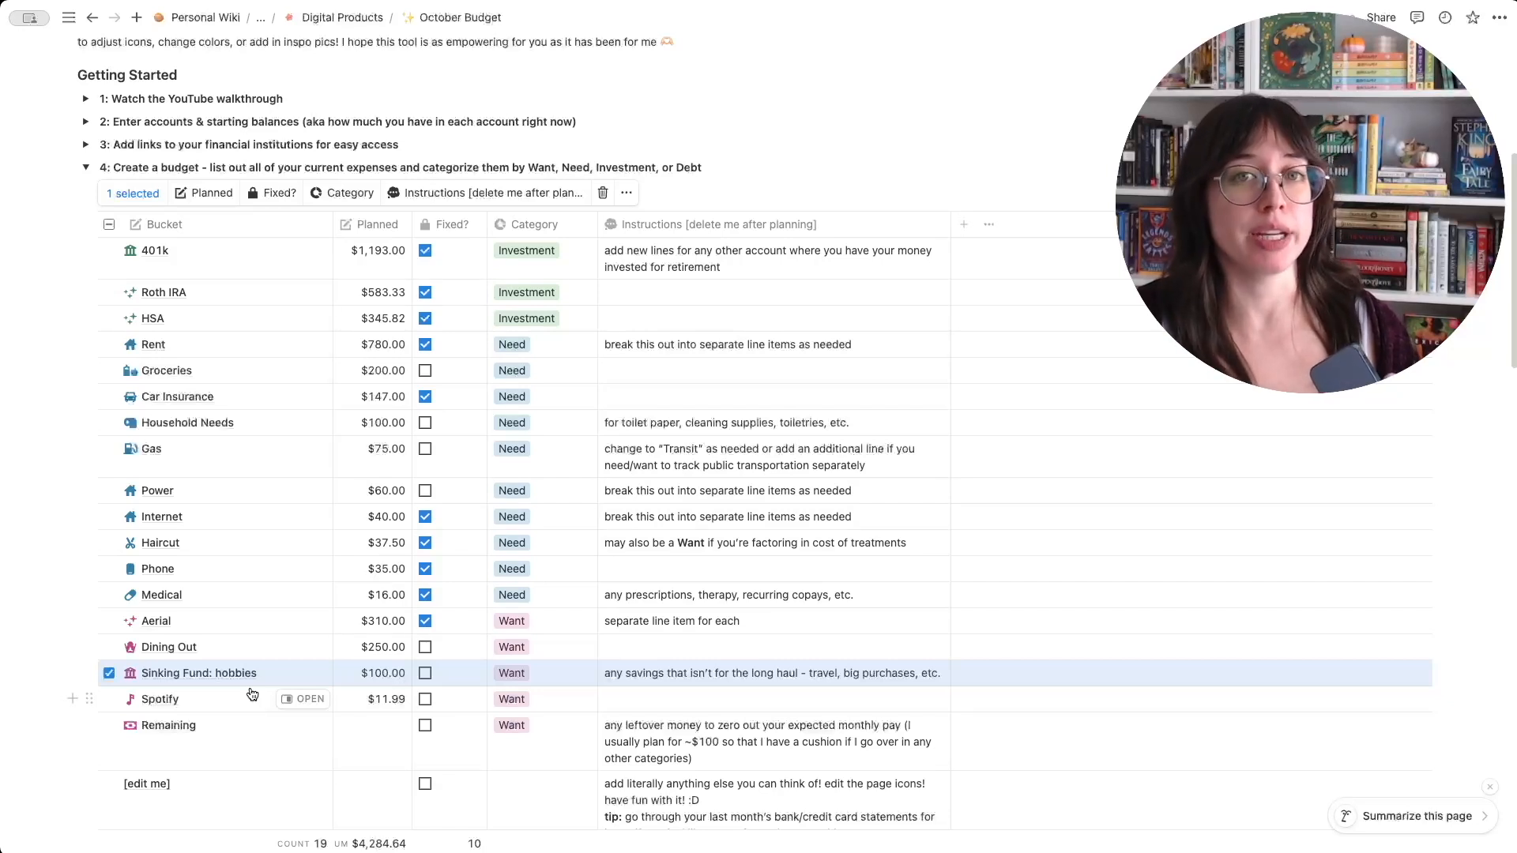
key("ctrl+d")
left_click(251, 698)
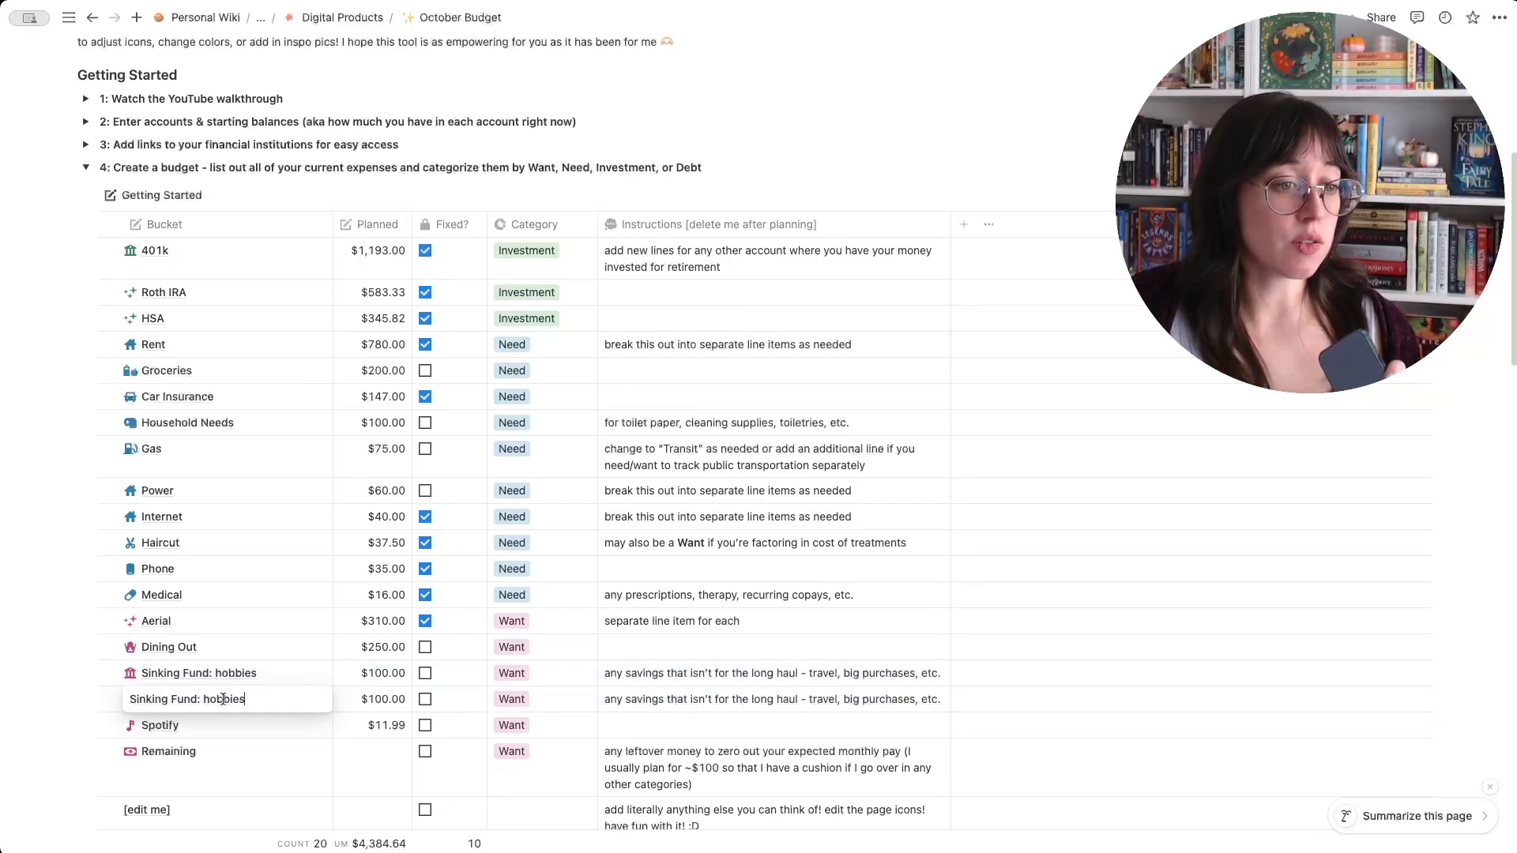
double_click(224, 699)
type("travel")
key("Return")
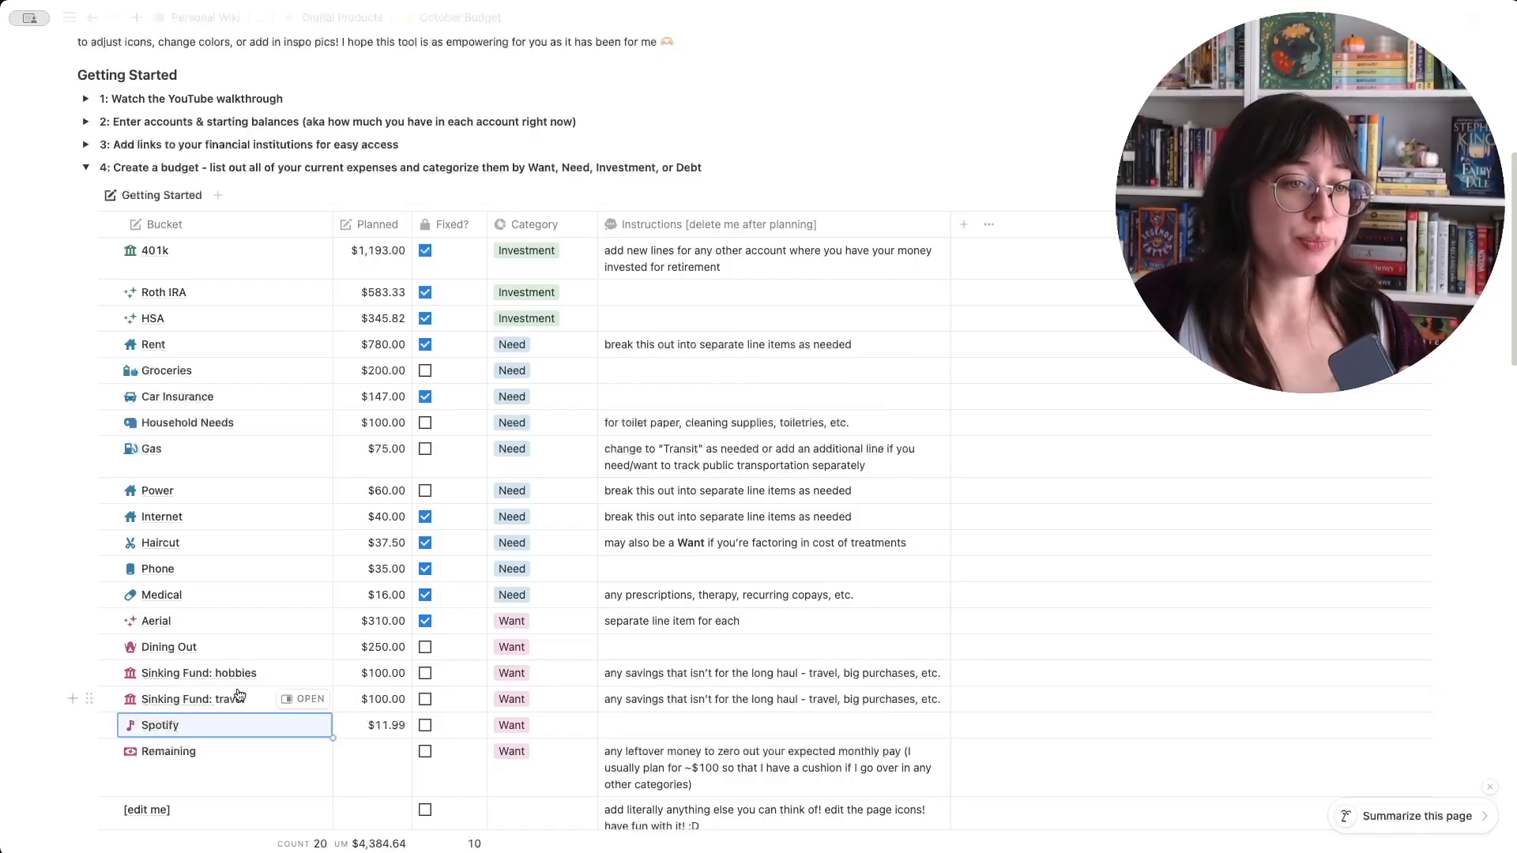
- Set the Sinking Fund: travel bucket's planned amount to $600
left_click(385, 699)
double_click(495, 699)
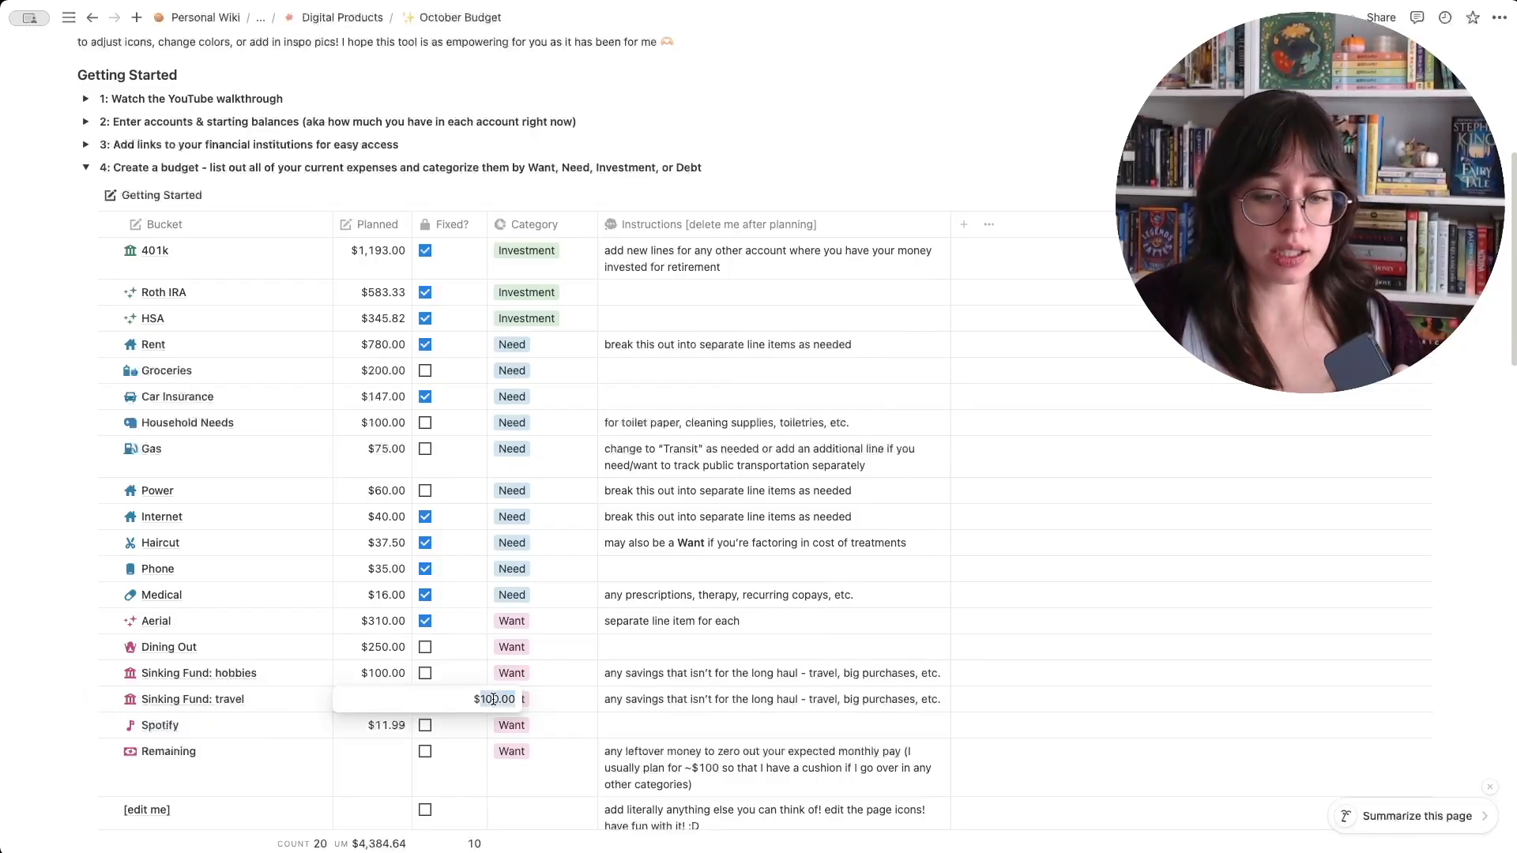
type("600")
key("Return")
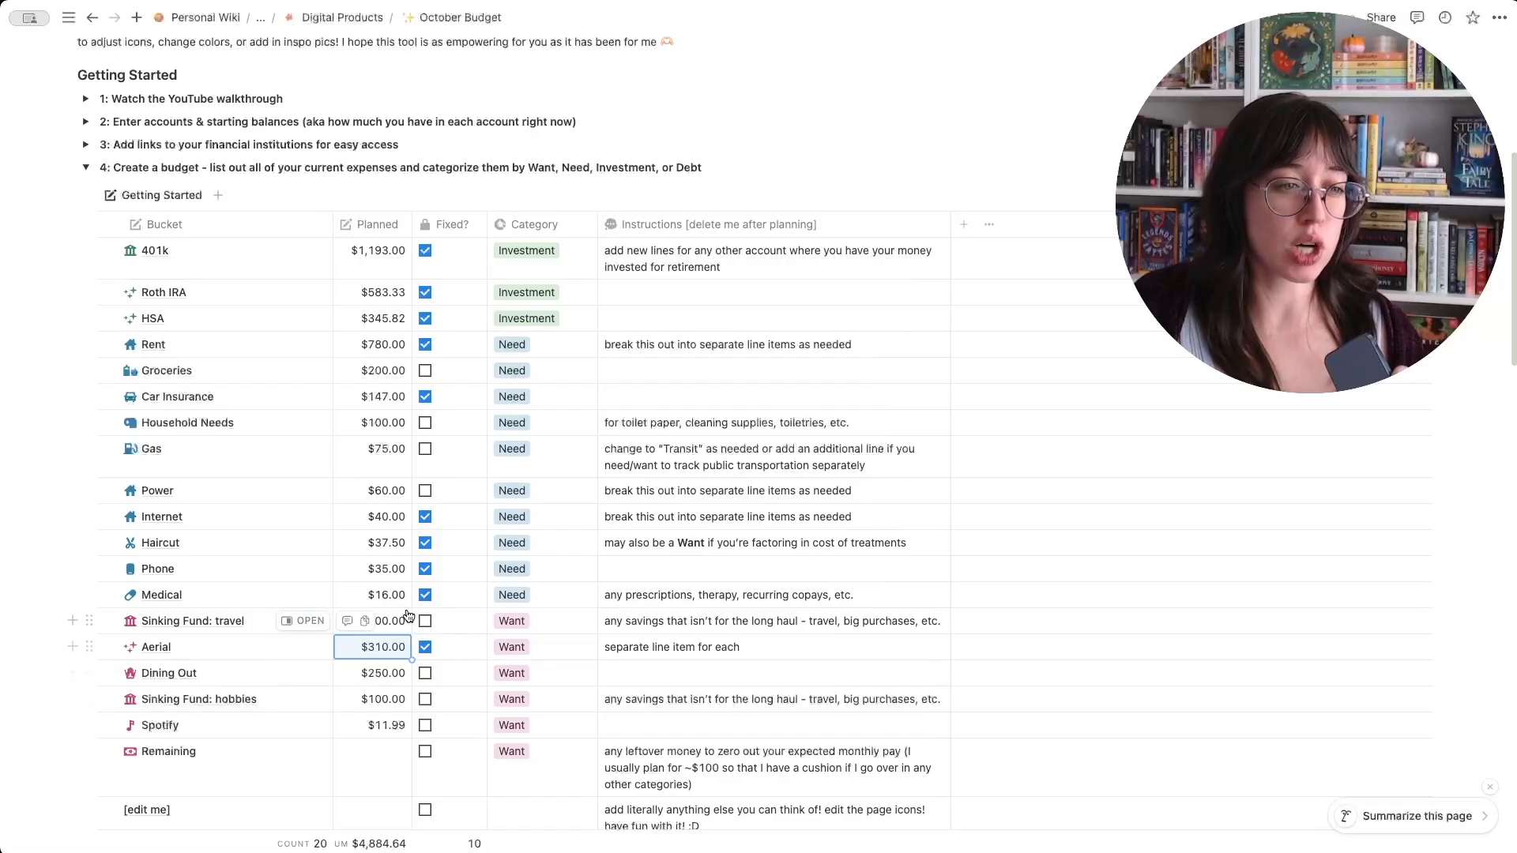
left_click(458, 623)
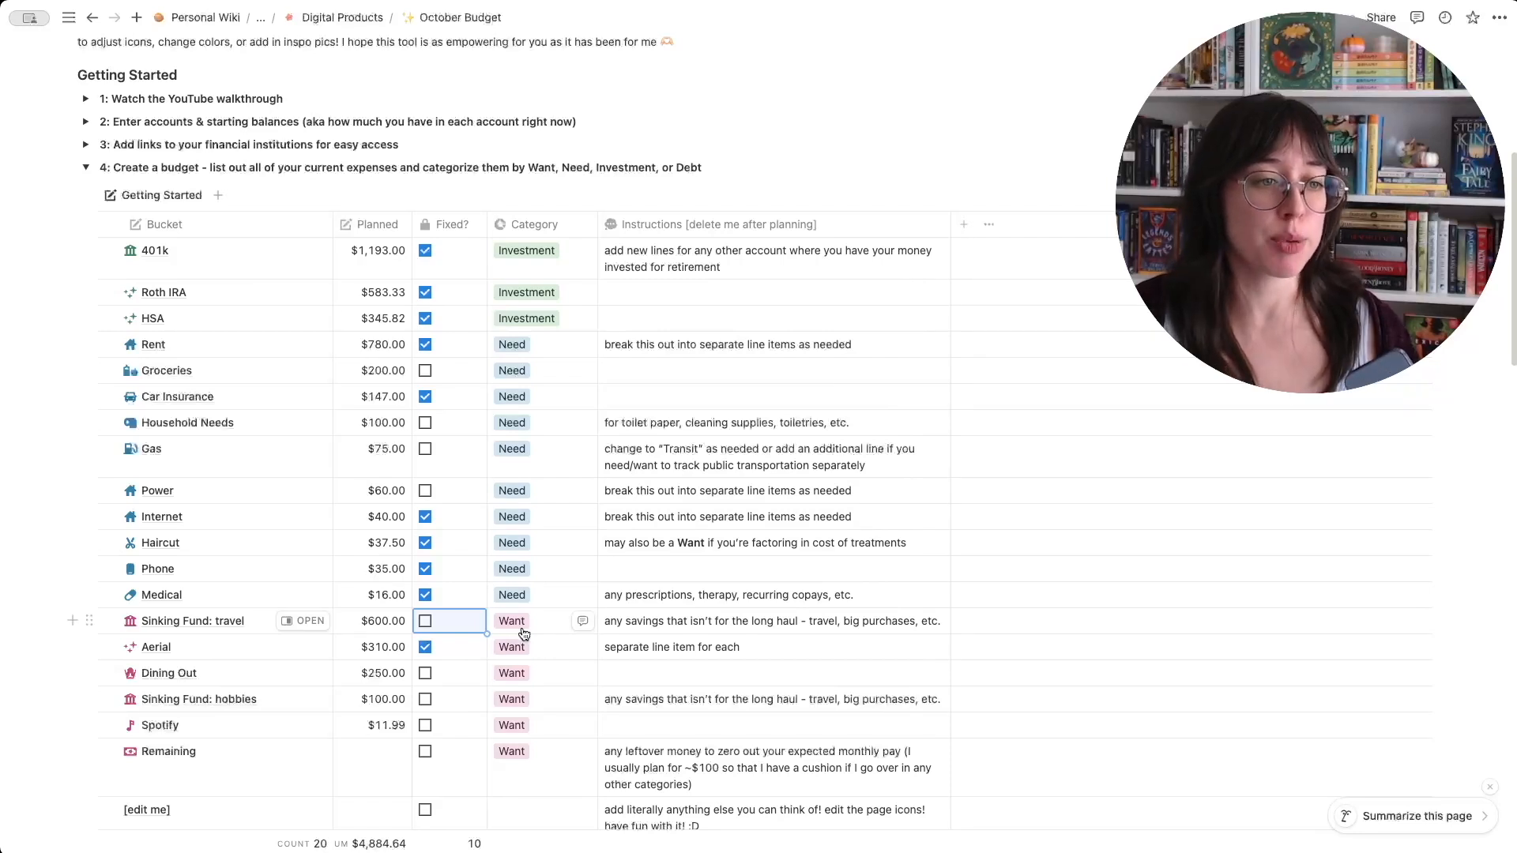
- Duplicate the Sinking Fund: hobbies bucket again and rename the new copy as Sinking Fund: house
left_click(108, 699)
left_click(627, 193)
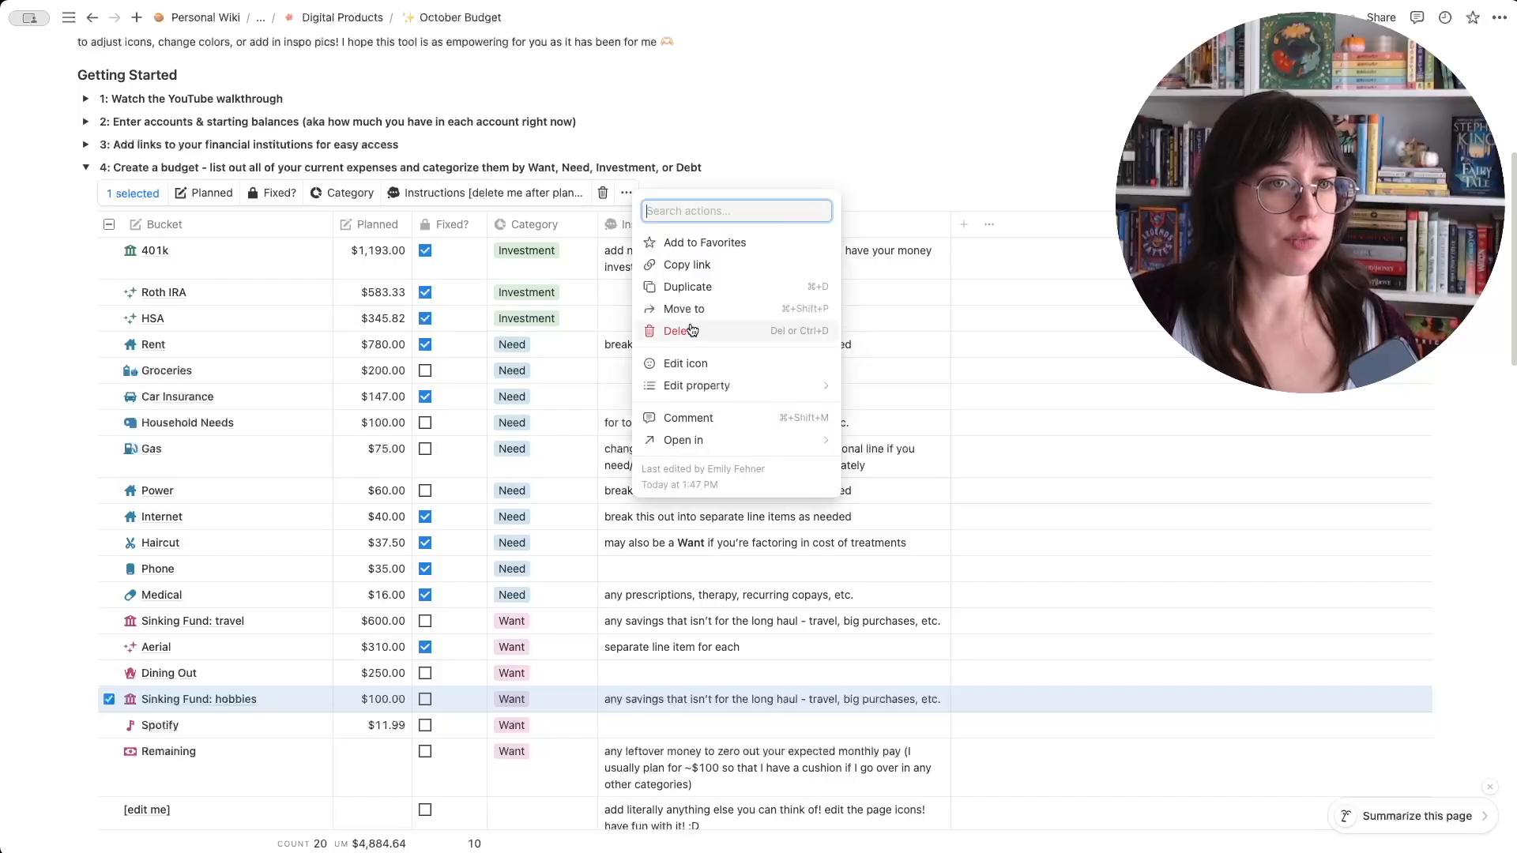
key("super+d")
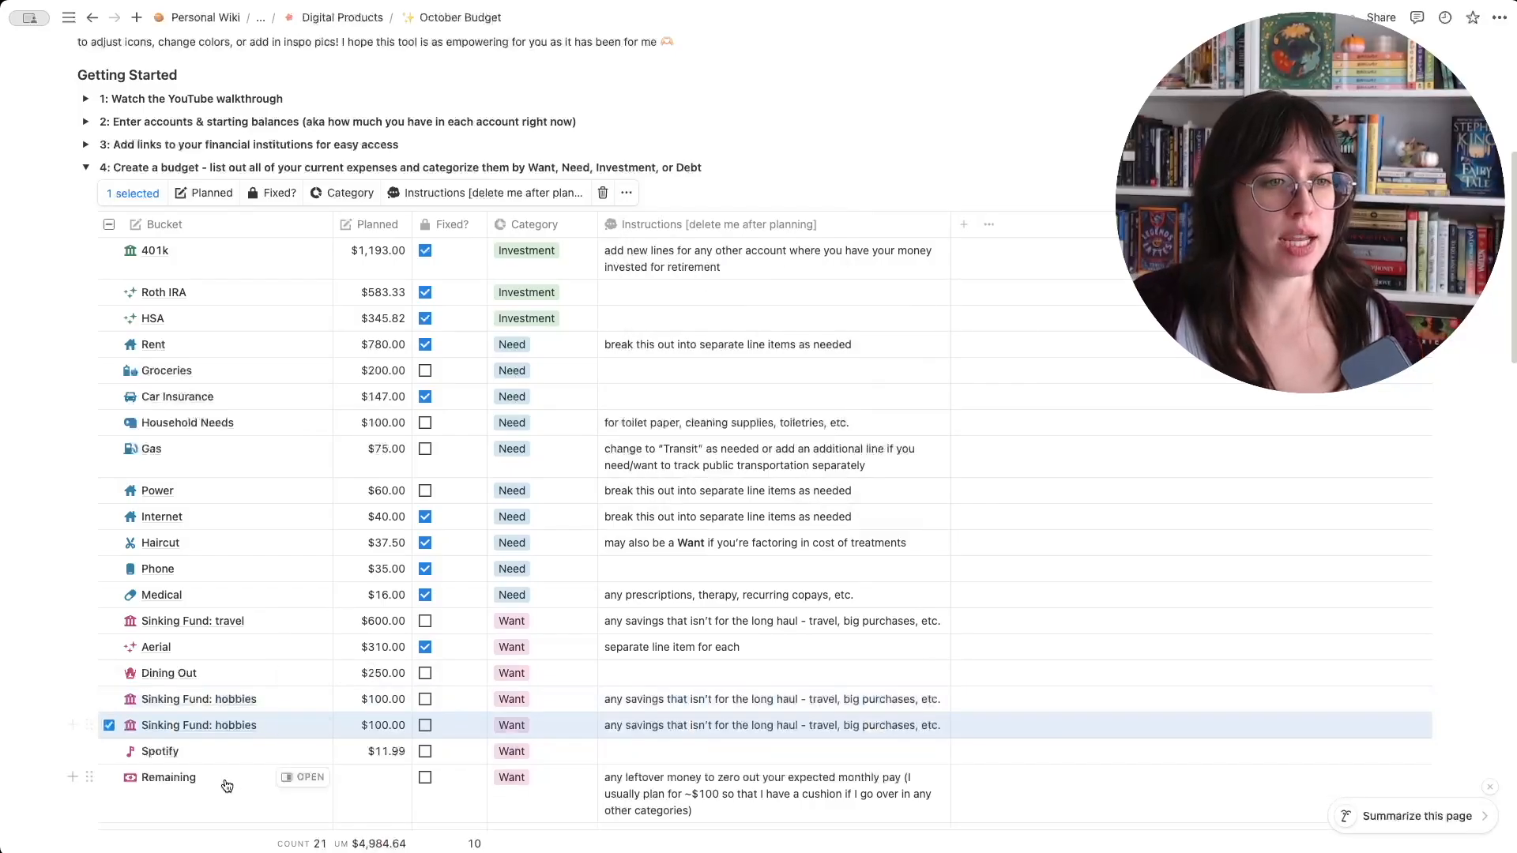
left_click(241, 727)
key("alt+BackSpace")
type("house")
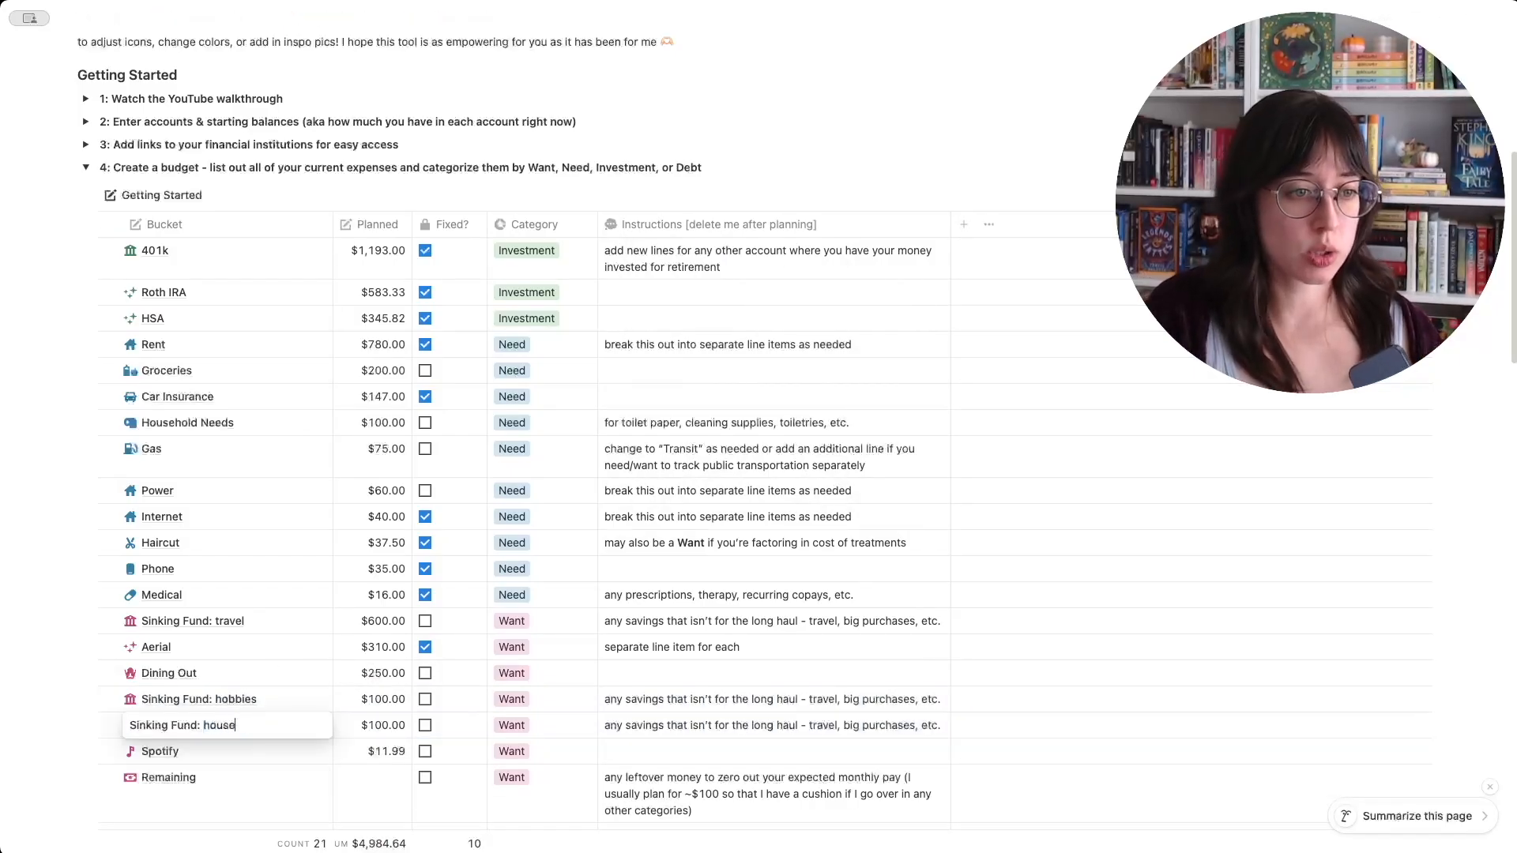
- Set the Sinking Fund: house bucket's planned amount to $1,000
key("Tab")
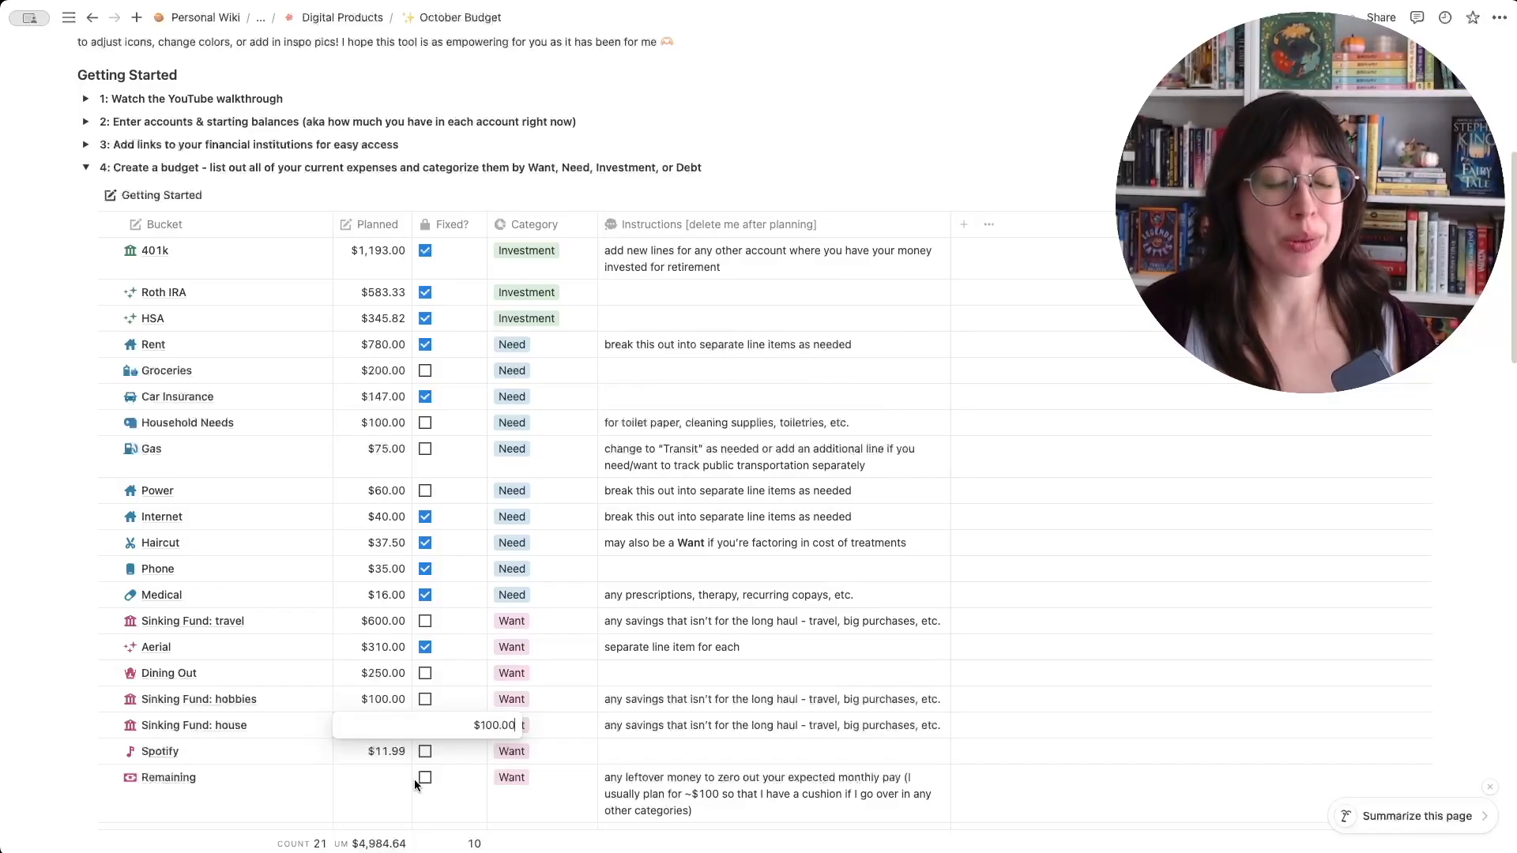
key("super+a")
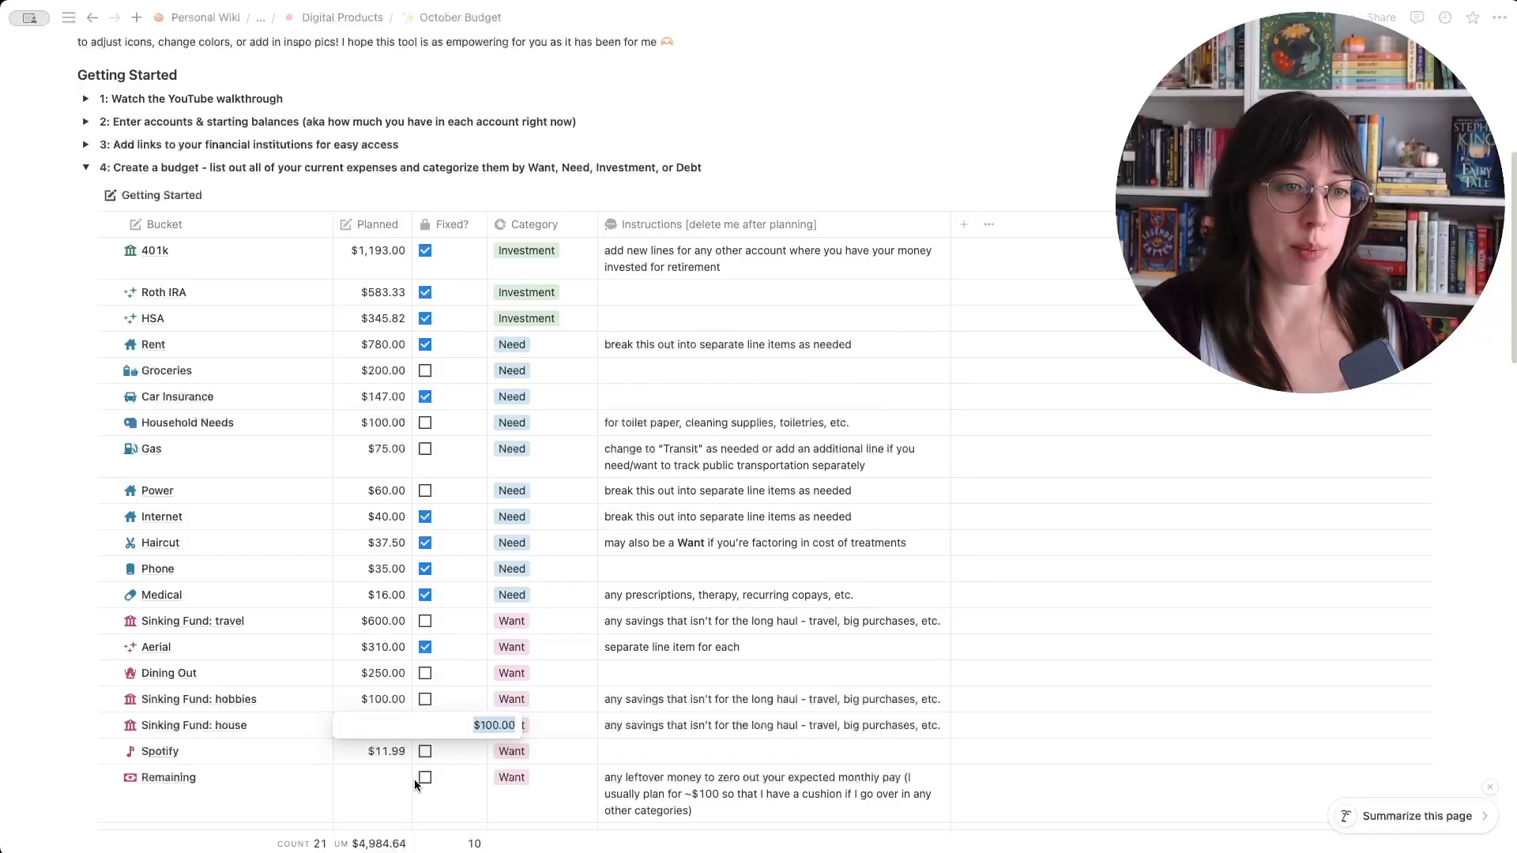
type("1")
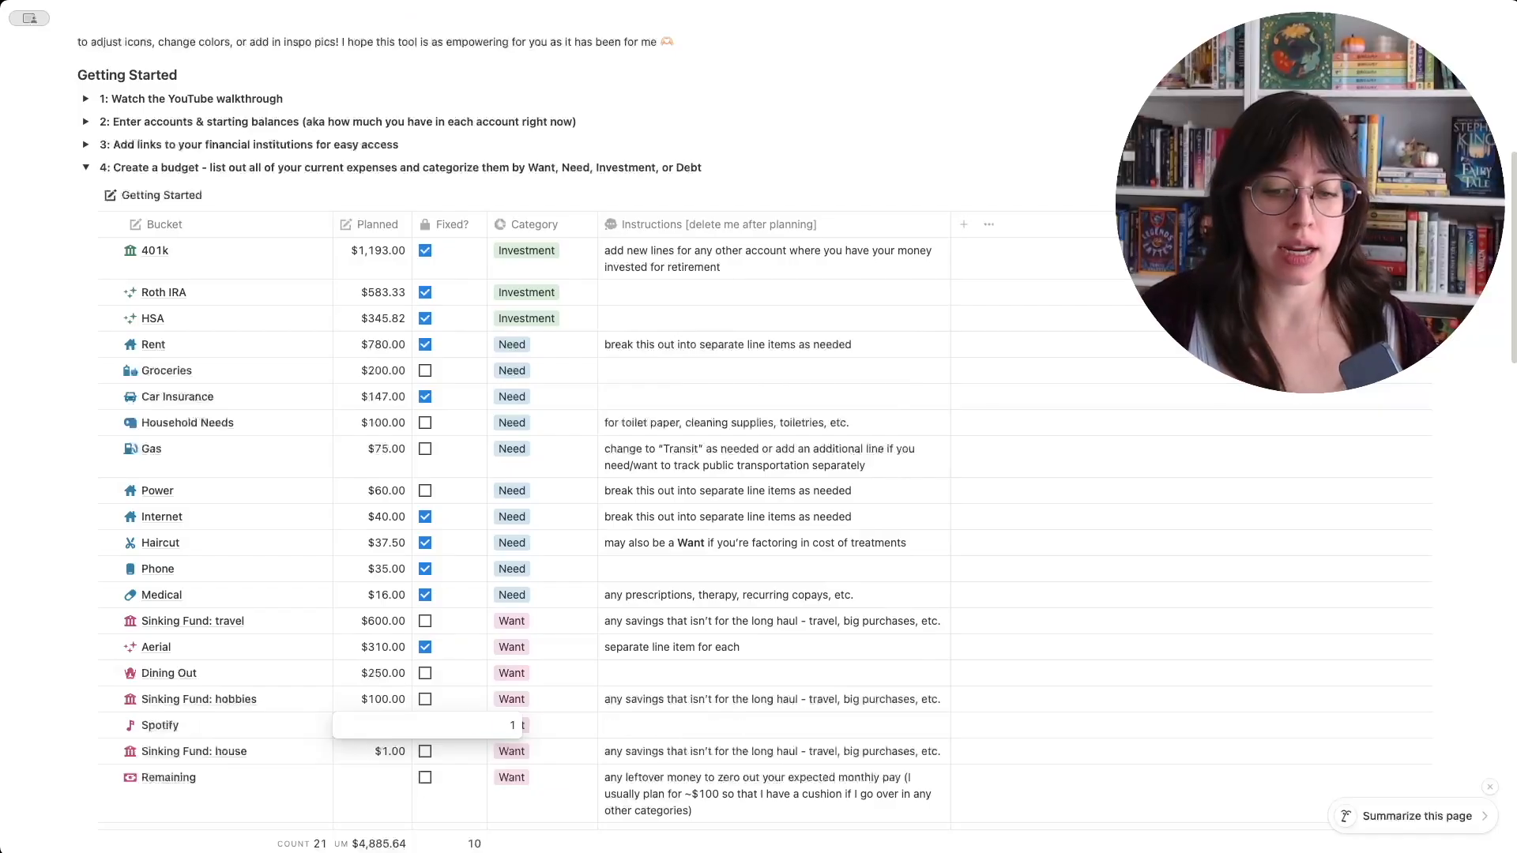
type(",0000")
key("Return")
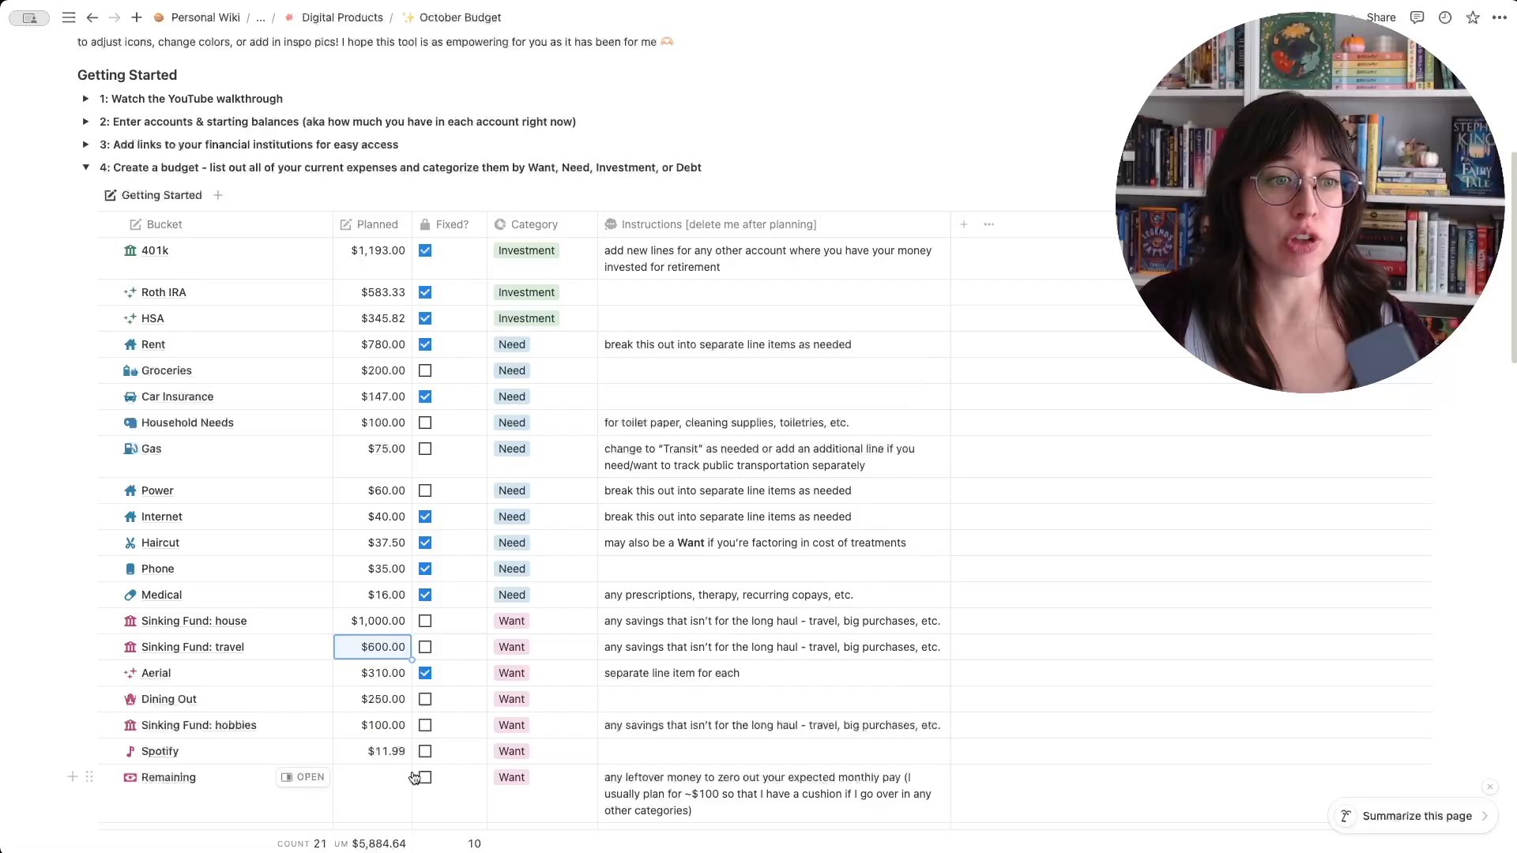
key("Escape")
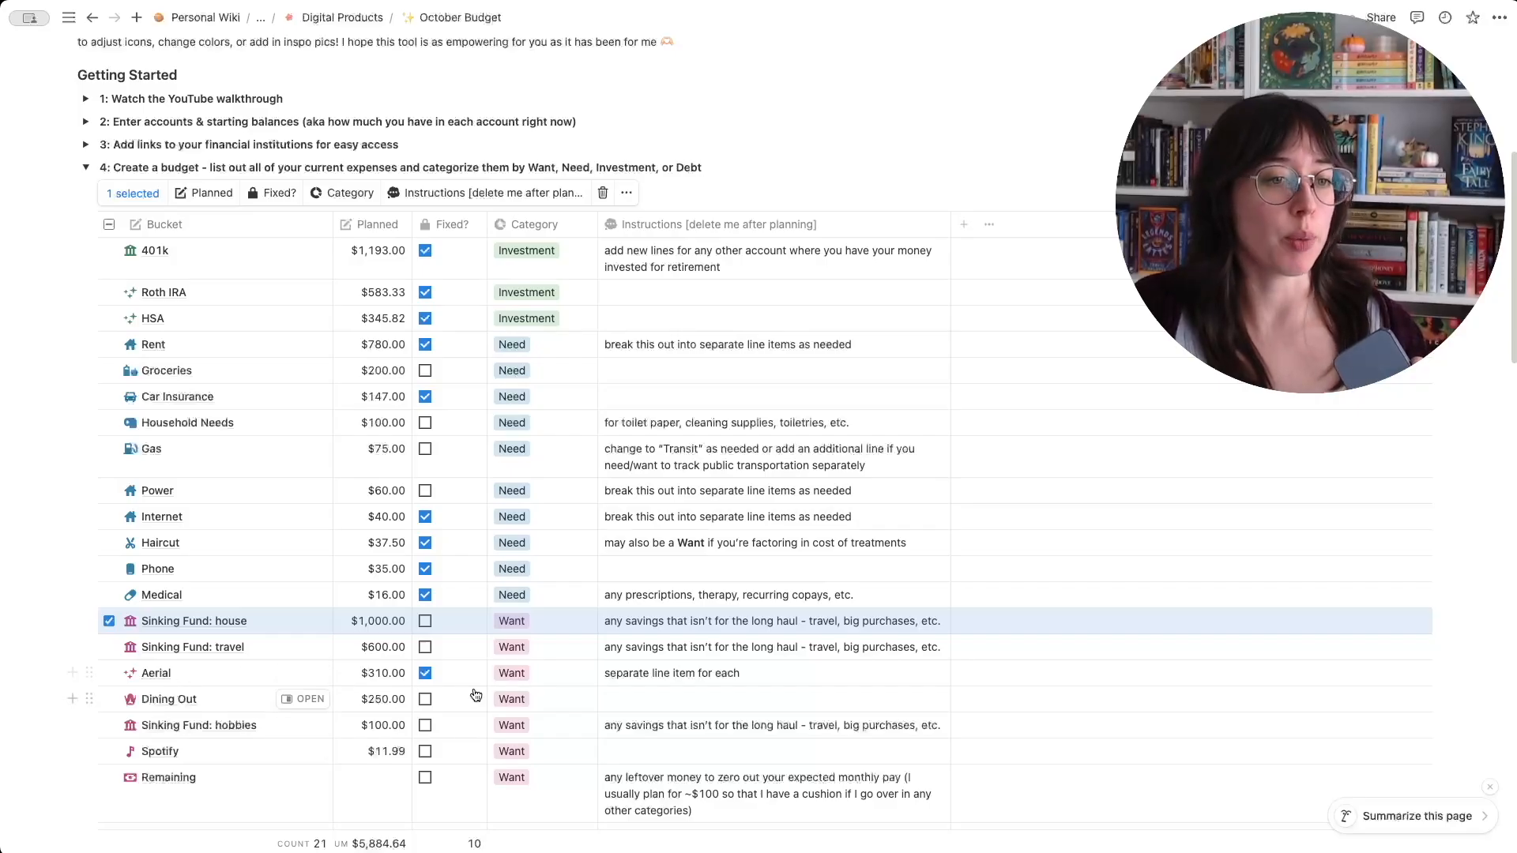
- Change the Aerial bucket's category to Need
left_click(512, 673)
left_click(550, 748)
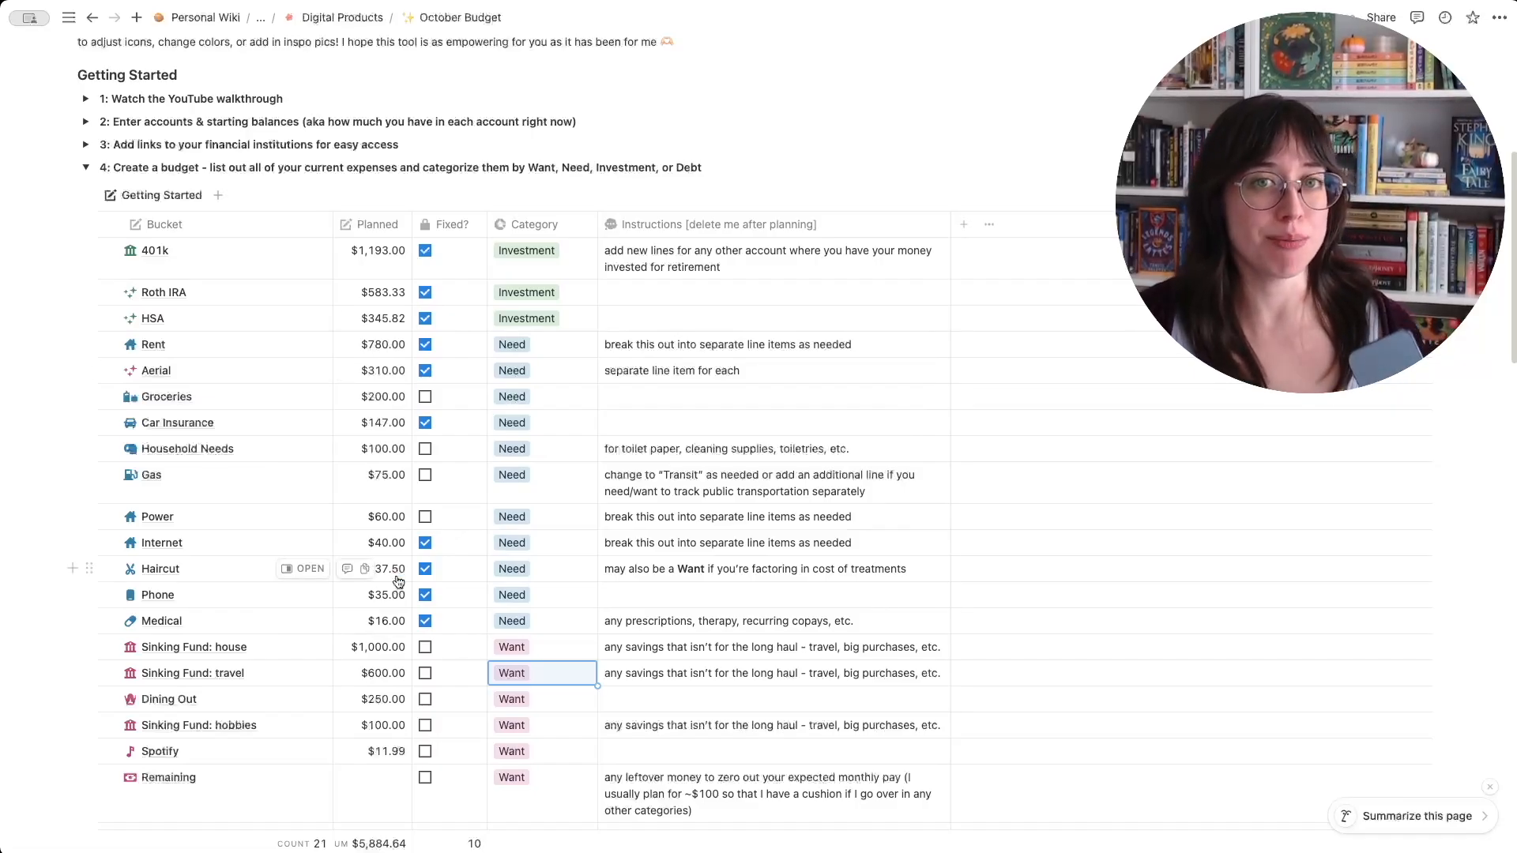
- Set the Remaining bucket's planned amount to $87.96
left_click(362, 786)
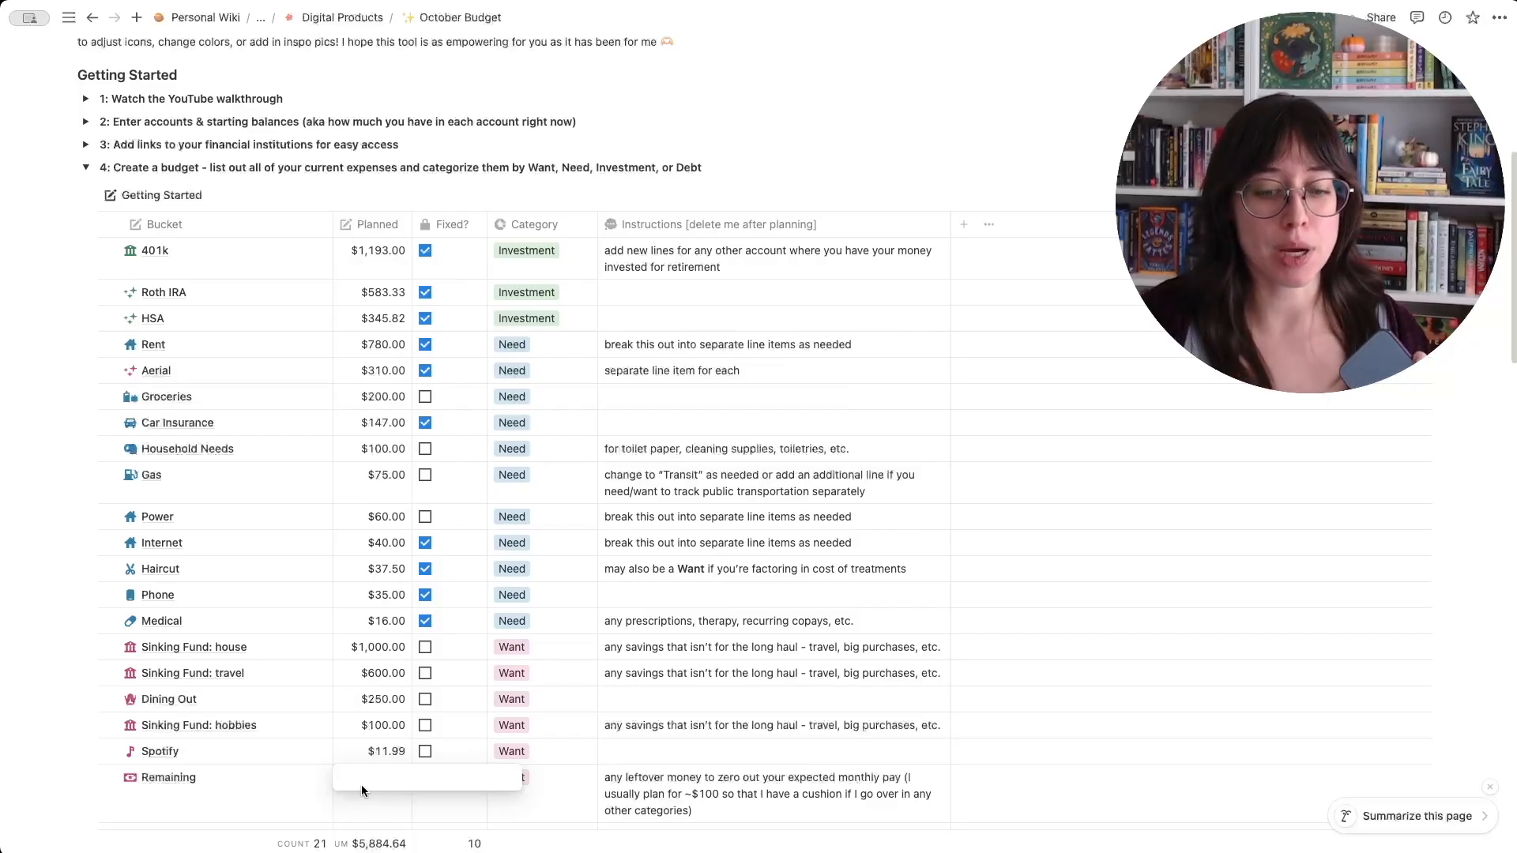
type("87")
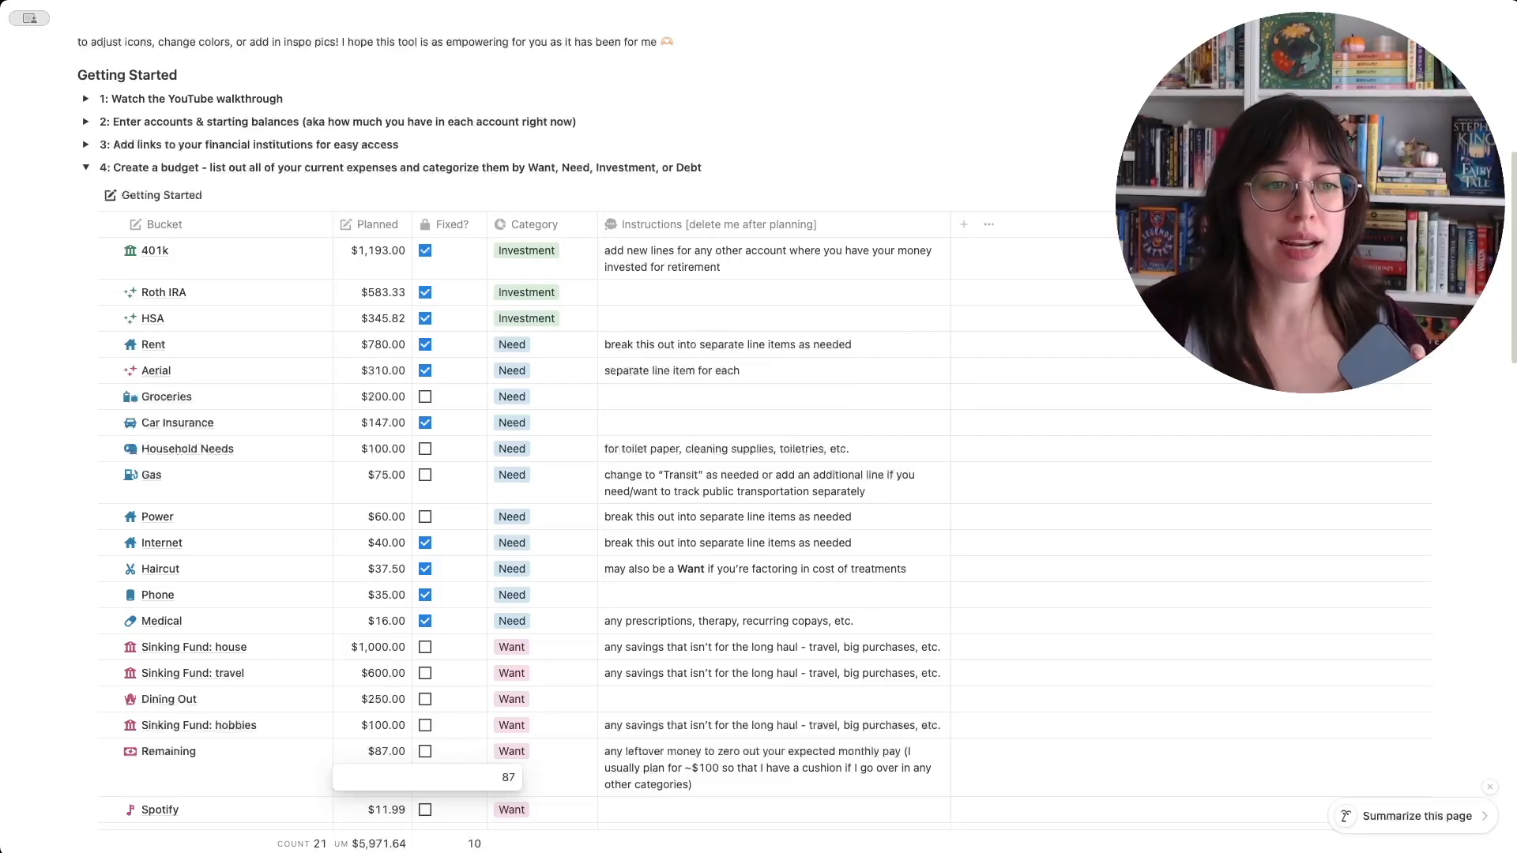
type(".")
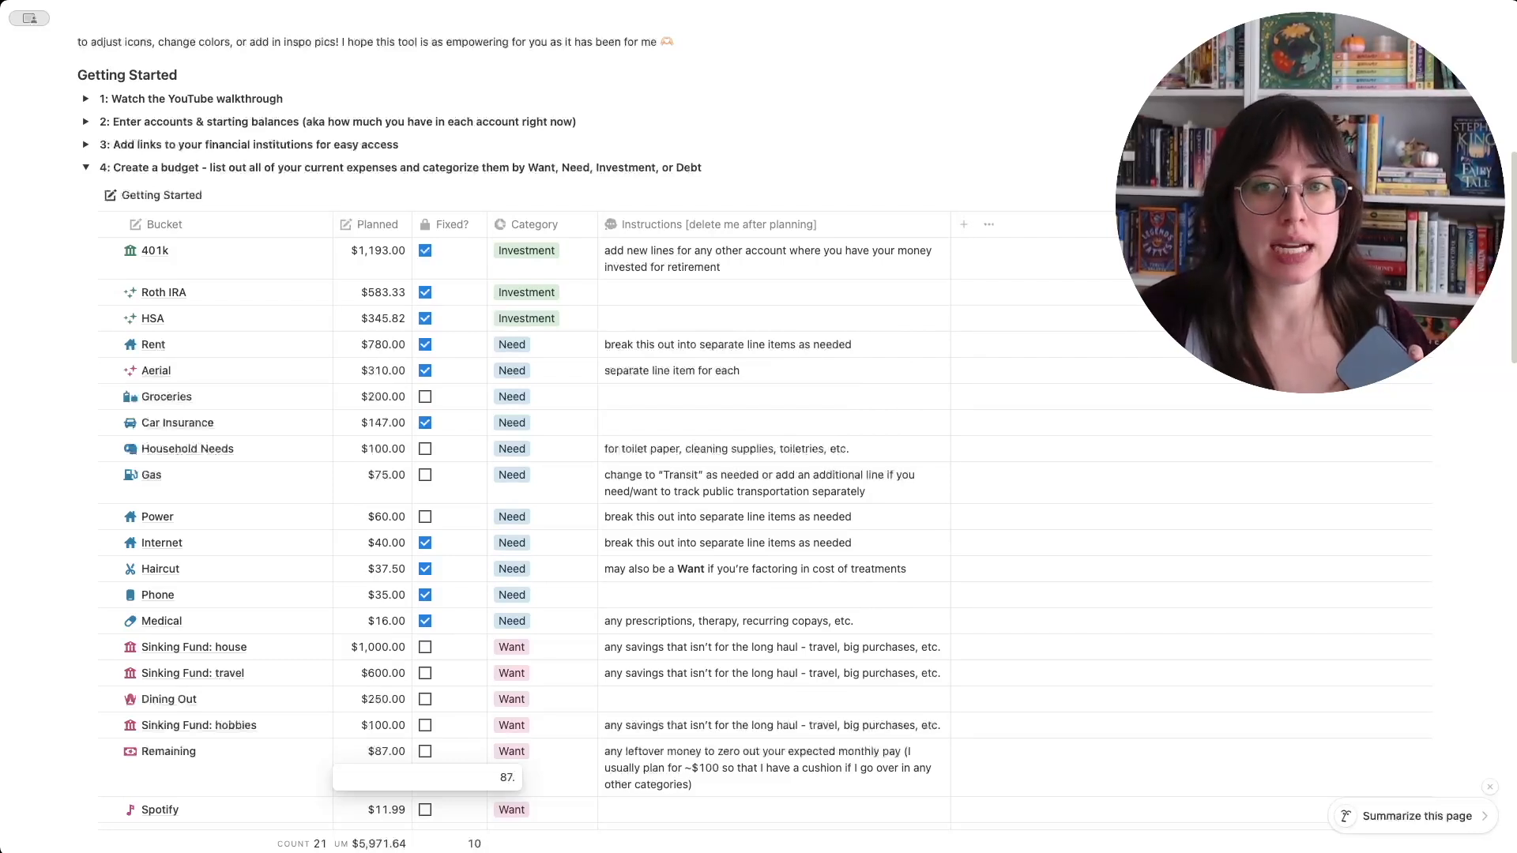
type("96")
key("Return")
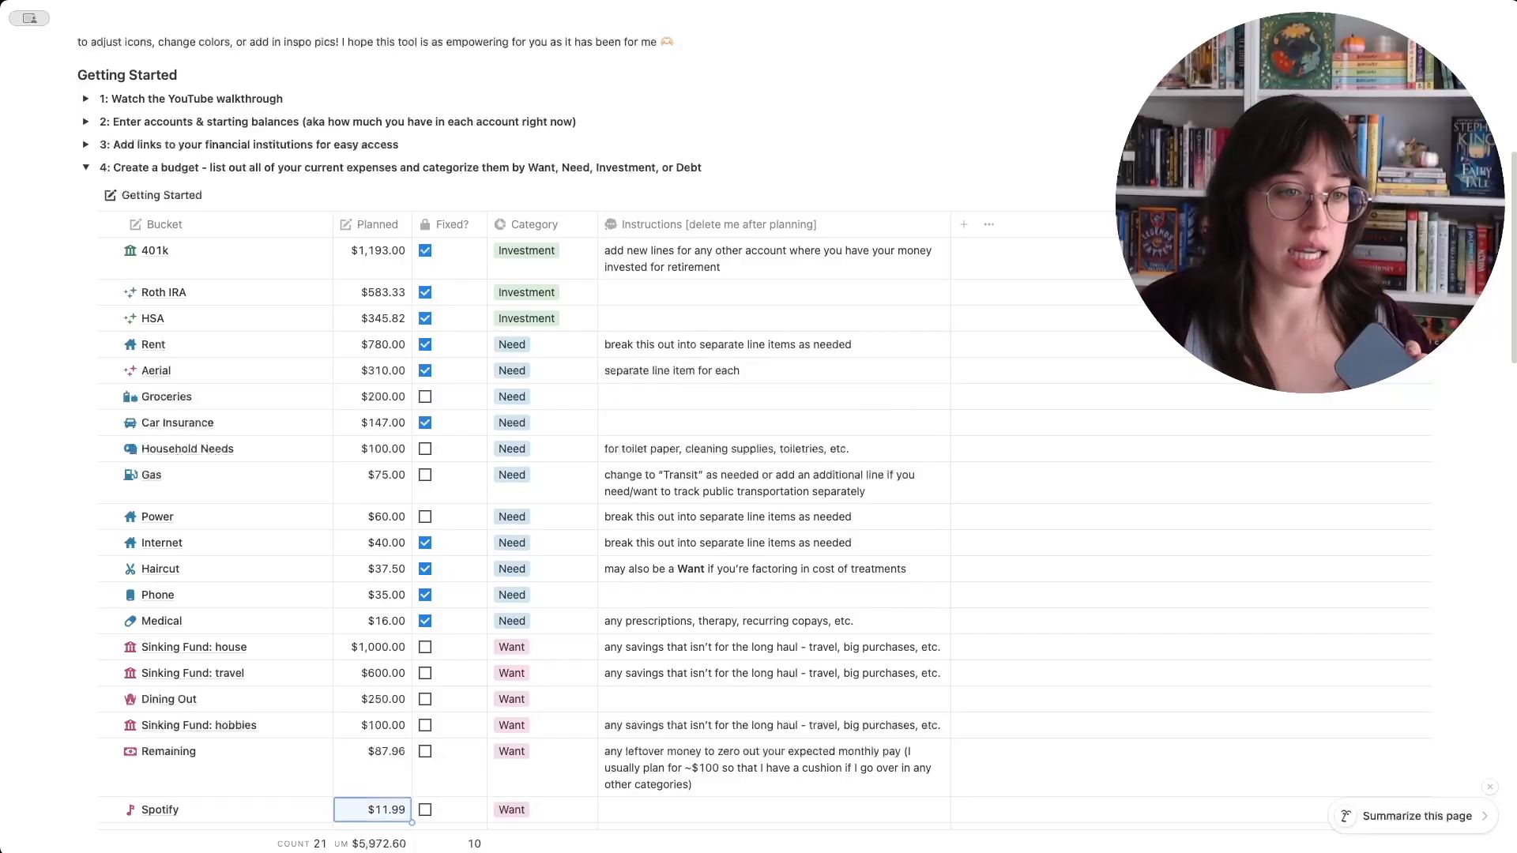
- Delete the placeholder [edit me] bucket from the end of the budget table
scroll(414, 768, "down", 5)
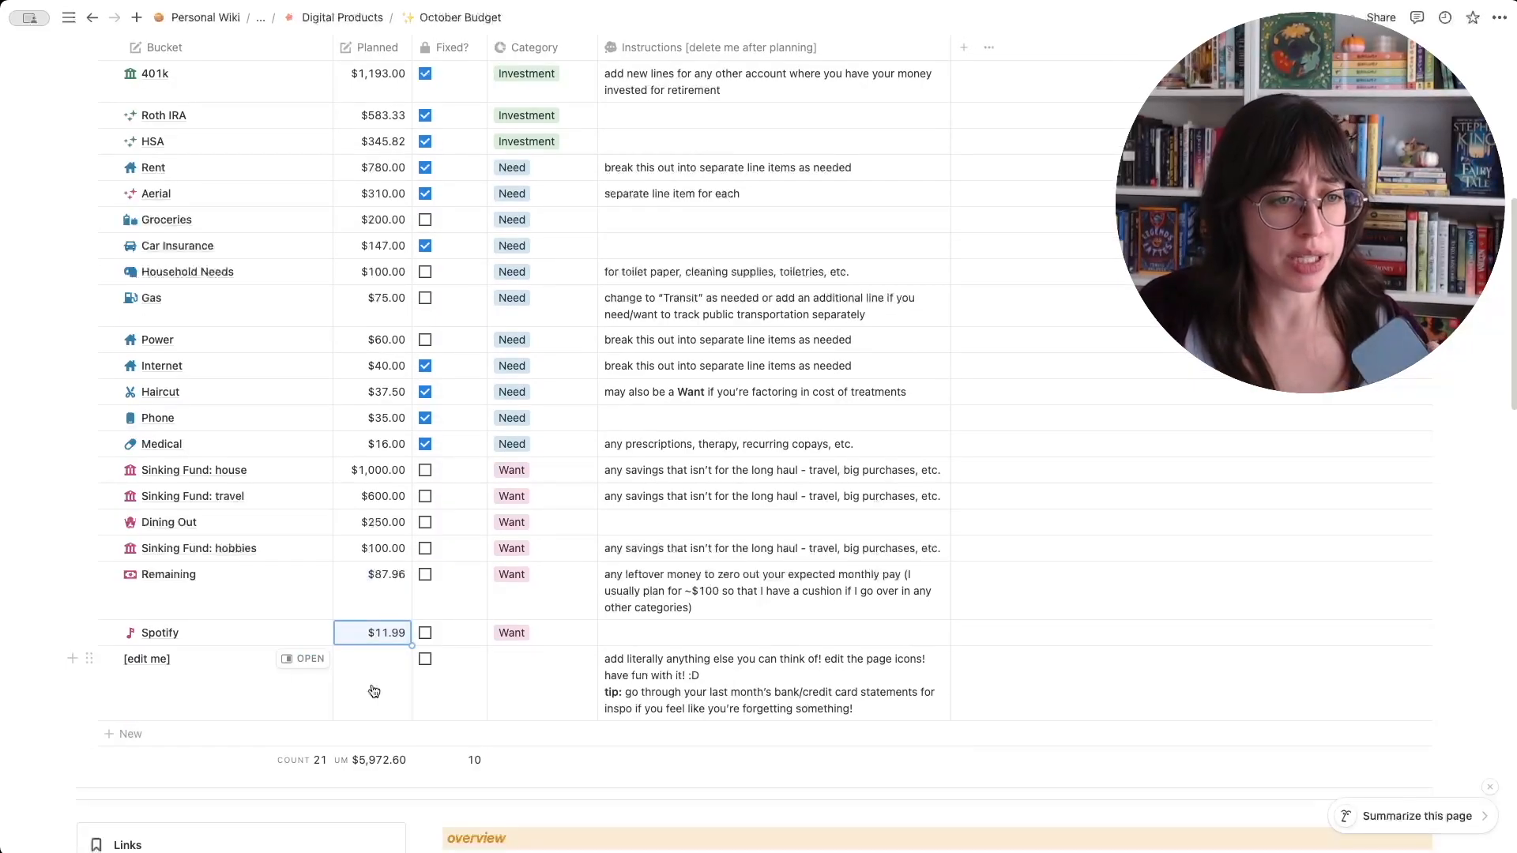
left_click(109, 659)
left_click(602, 49)
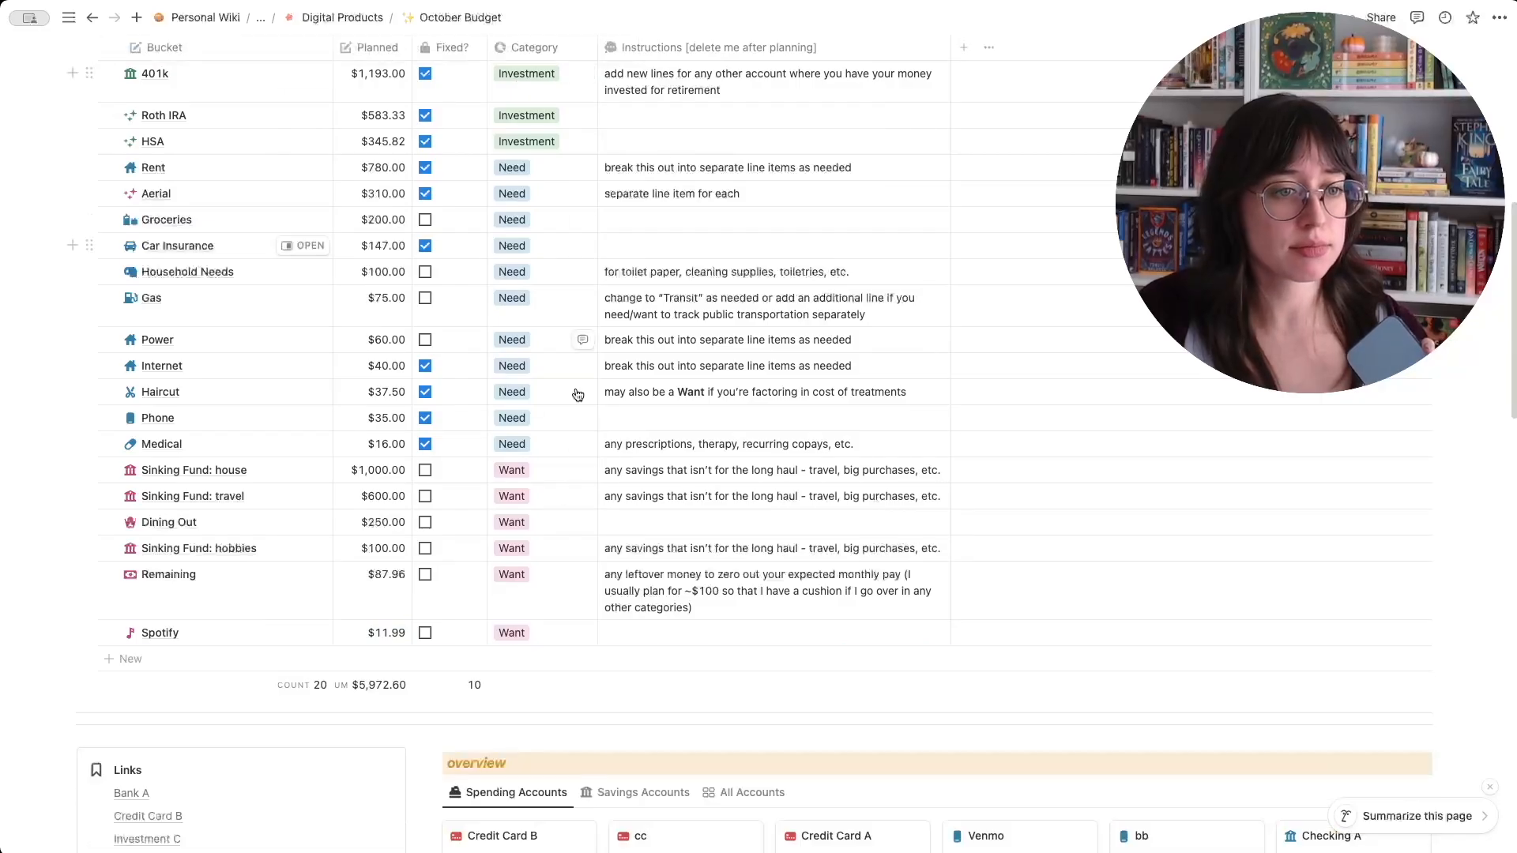
- Correct the 401k bucket's planned amount to $1,193.40
scroll(560, 515, "up", 3)
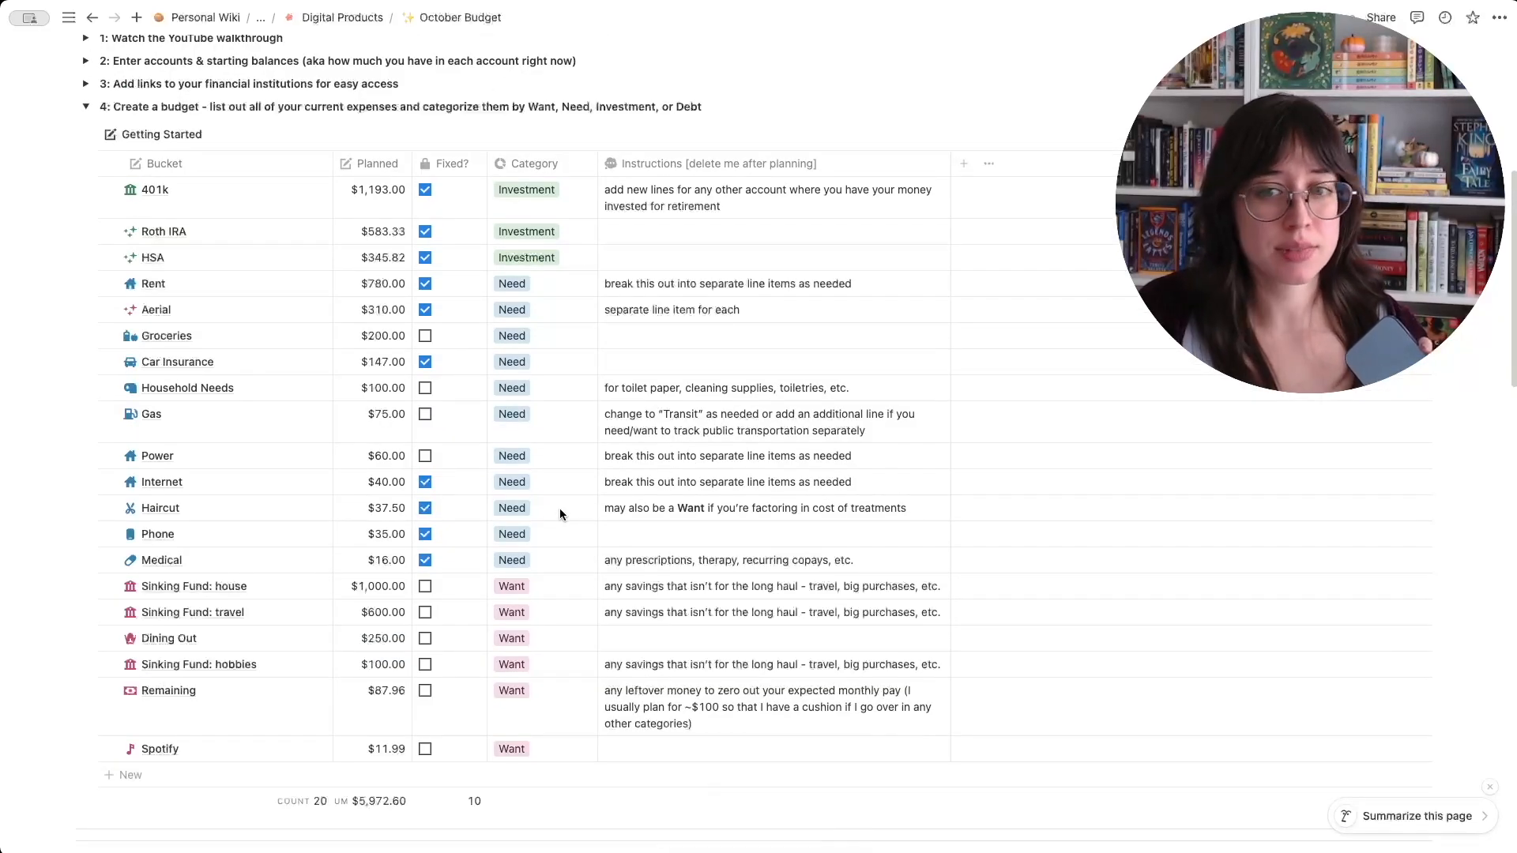
left_click(400, 192)
key("BackSpace")
key("BackSpace")
type("40")
key("Return")
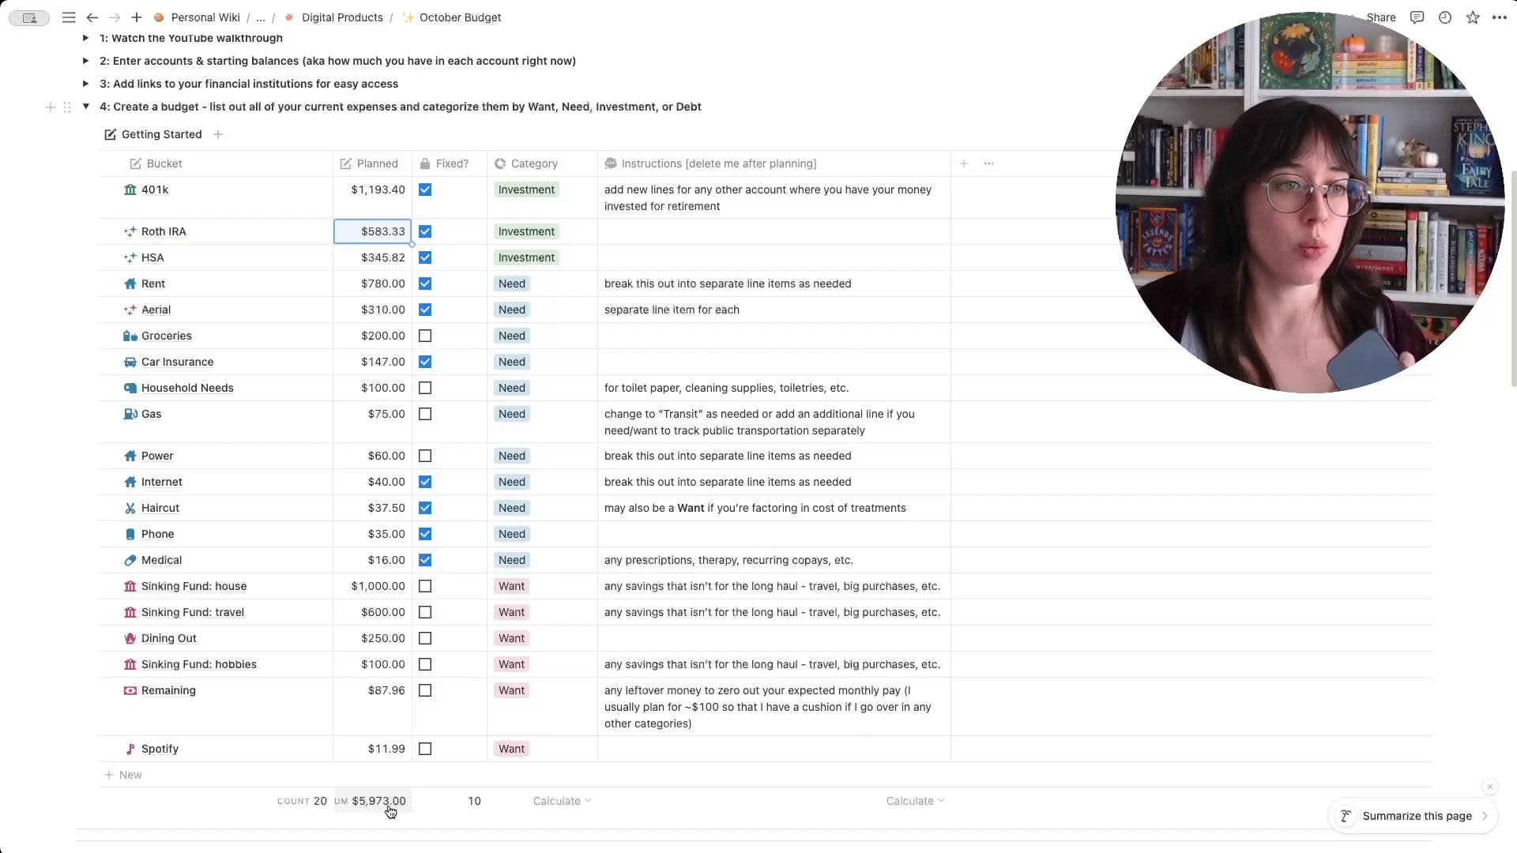
left_click(109, 190)
left_click(109, 231)
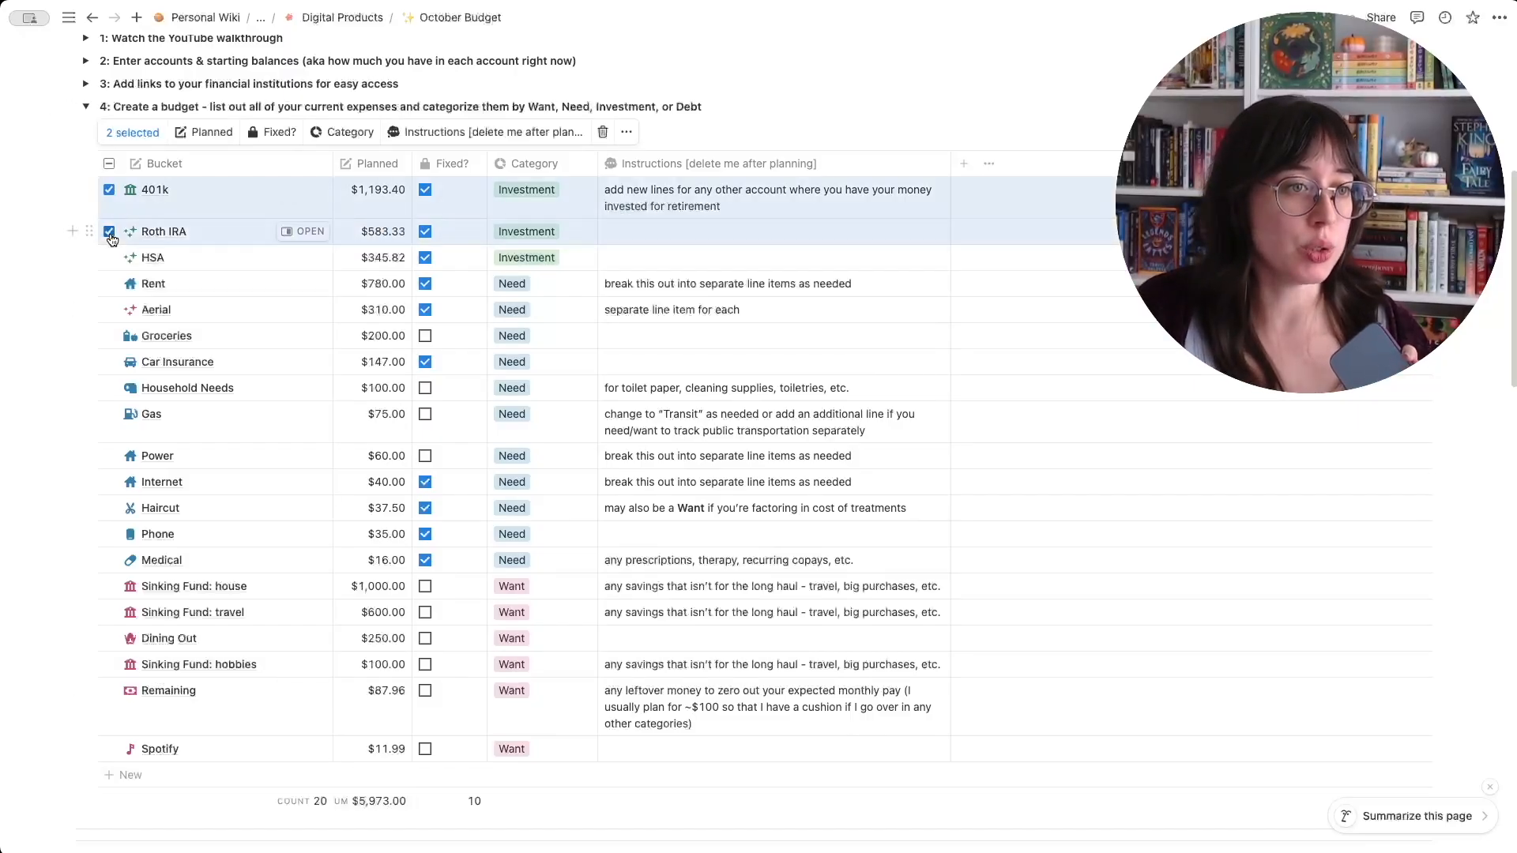
left_click(109, 231)
left_click(109, 257)
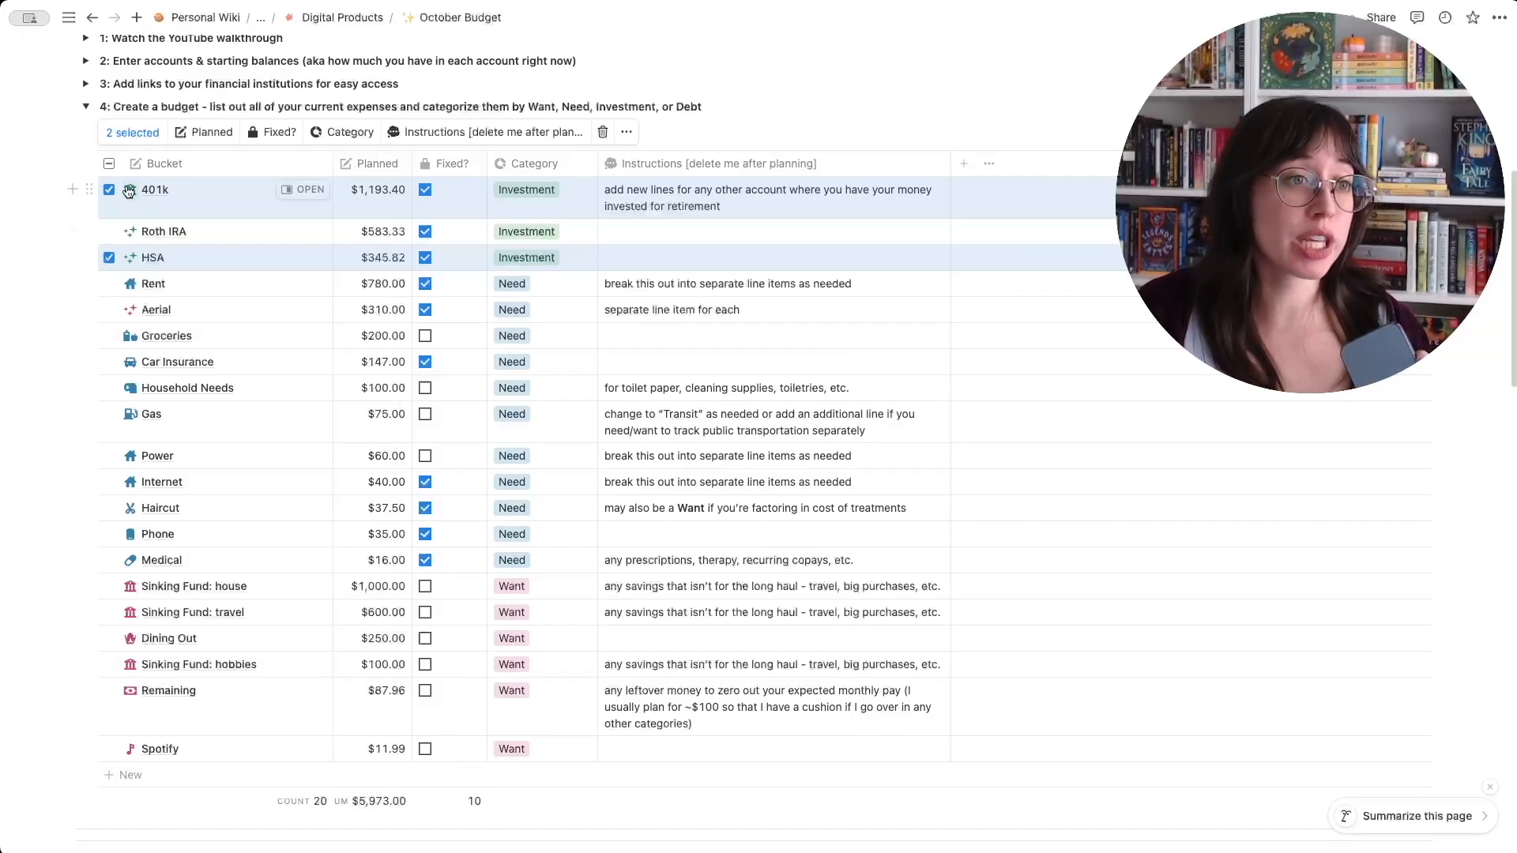
left_click(108, 162)
left_click(107, 162)
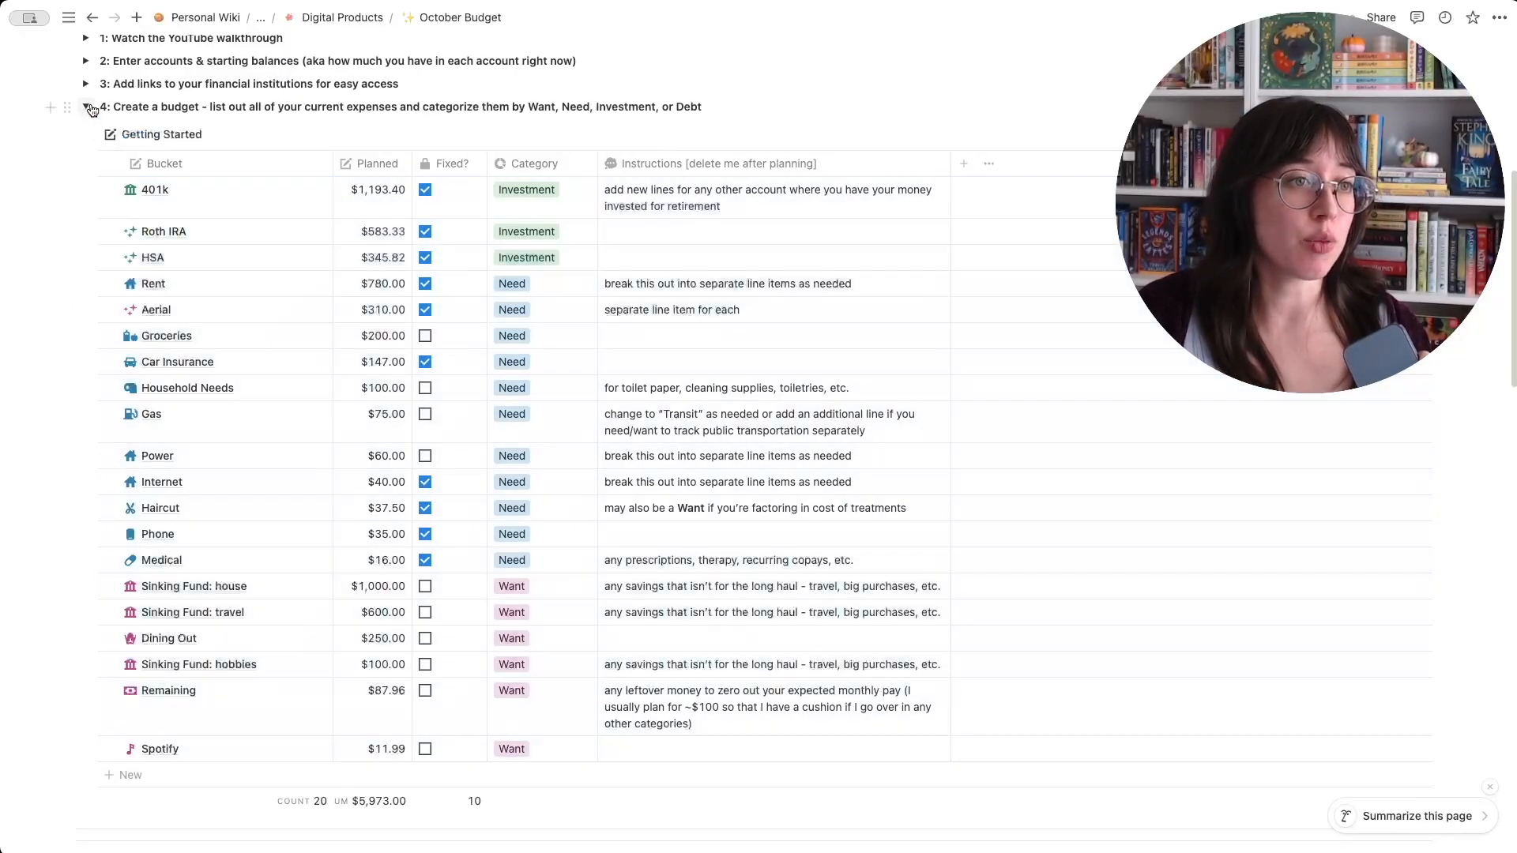
- Collapse the Getting Started section on creating a budget and look over the page's accounts overview and budget chart
left_click(87, 107)
scroll(572, 455, "down", 4)
scroll(573, 461, "up", 3)
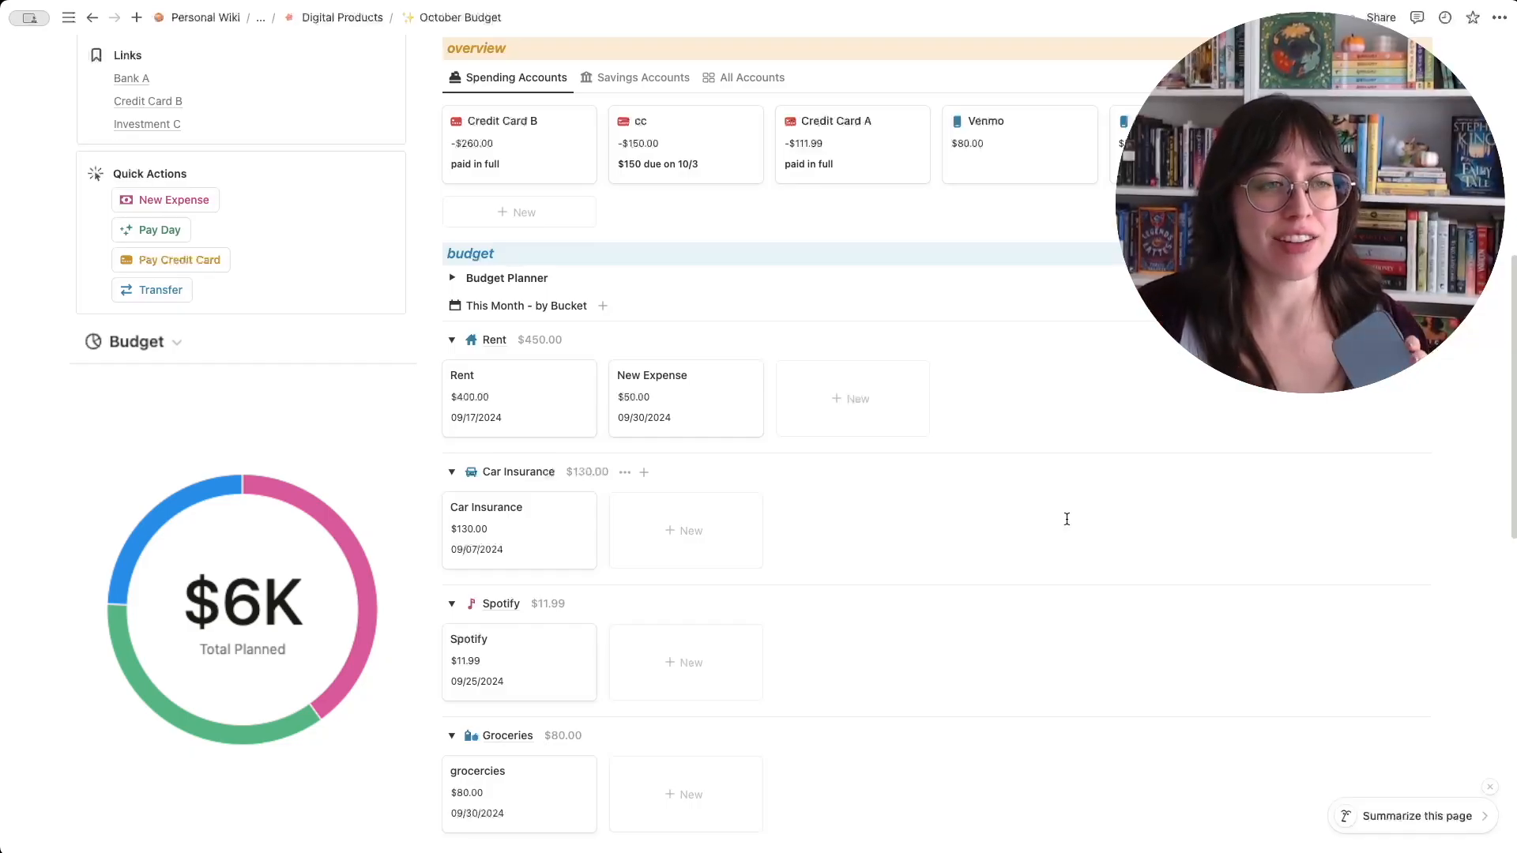
scroll(1131, 531, "up", 5)
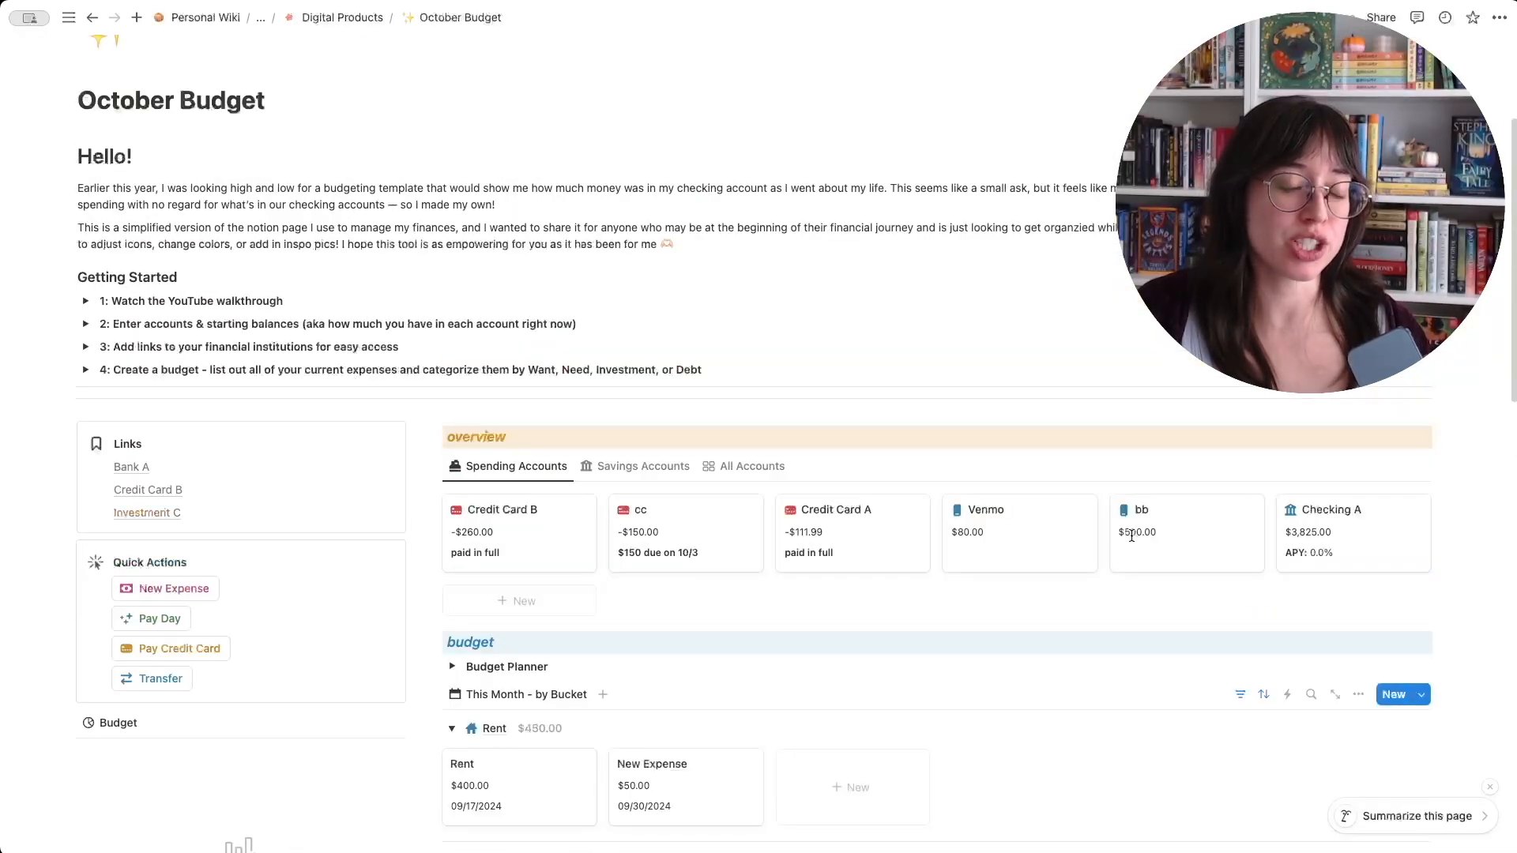